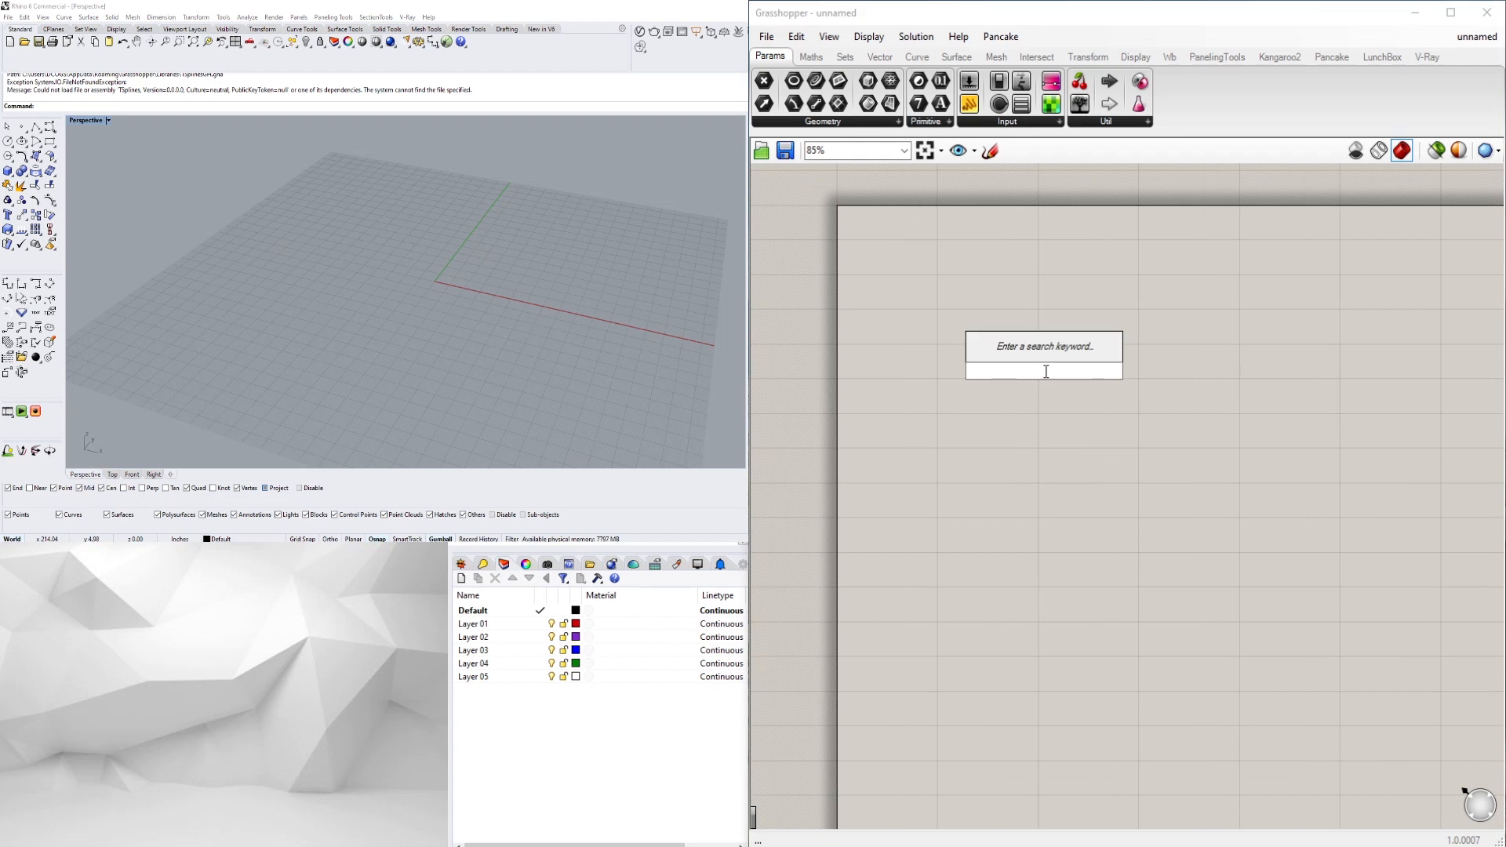
Add a Construct Point component and connect its output to a Point parameter
text(constr)
click(1043, 247)
double_click(1156, 383)
text(pr)
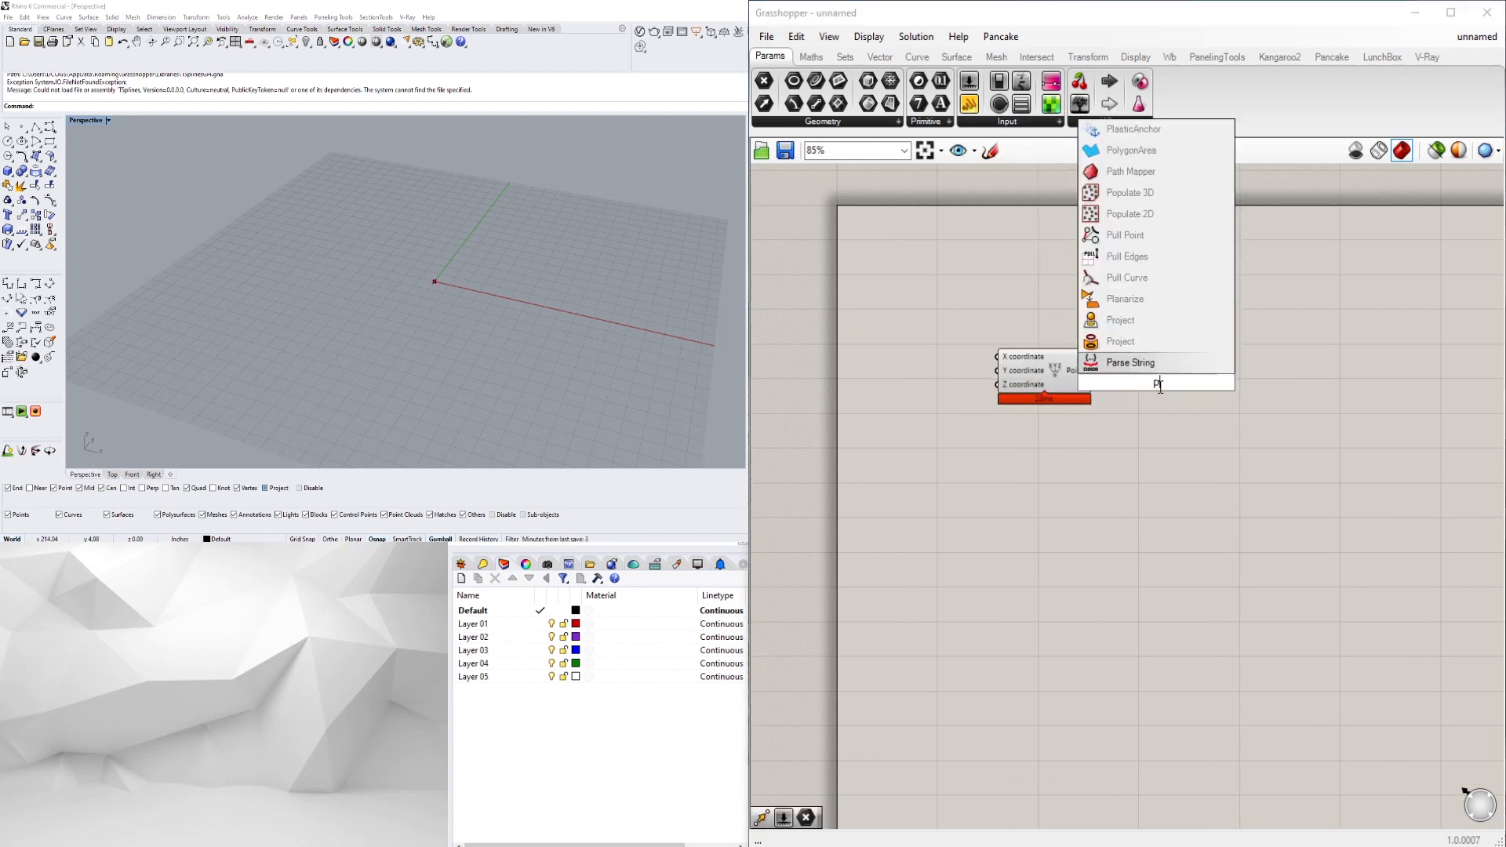
key(Return)
Add a Move component driven by a Unit X vector, with the Point parameter as its geometry
double_click(1318, 433)
text(mov)
key(Return)
double_click(1220, 431)
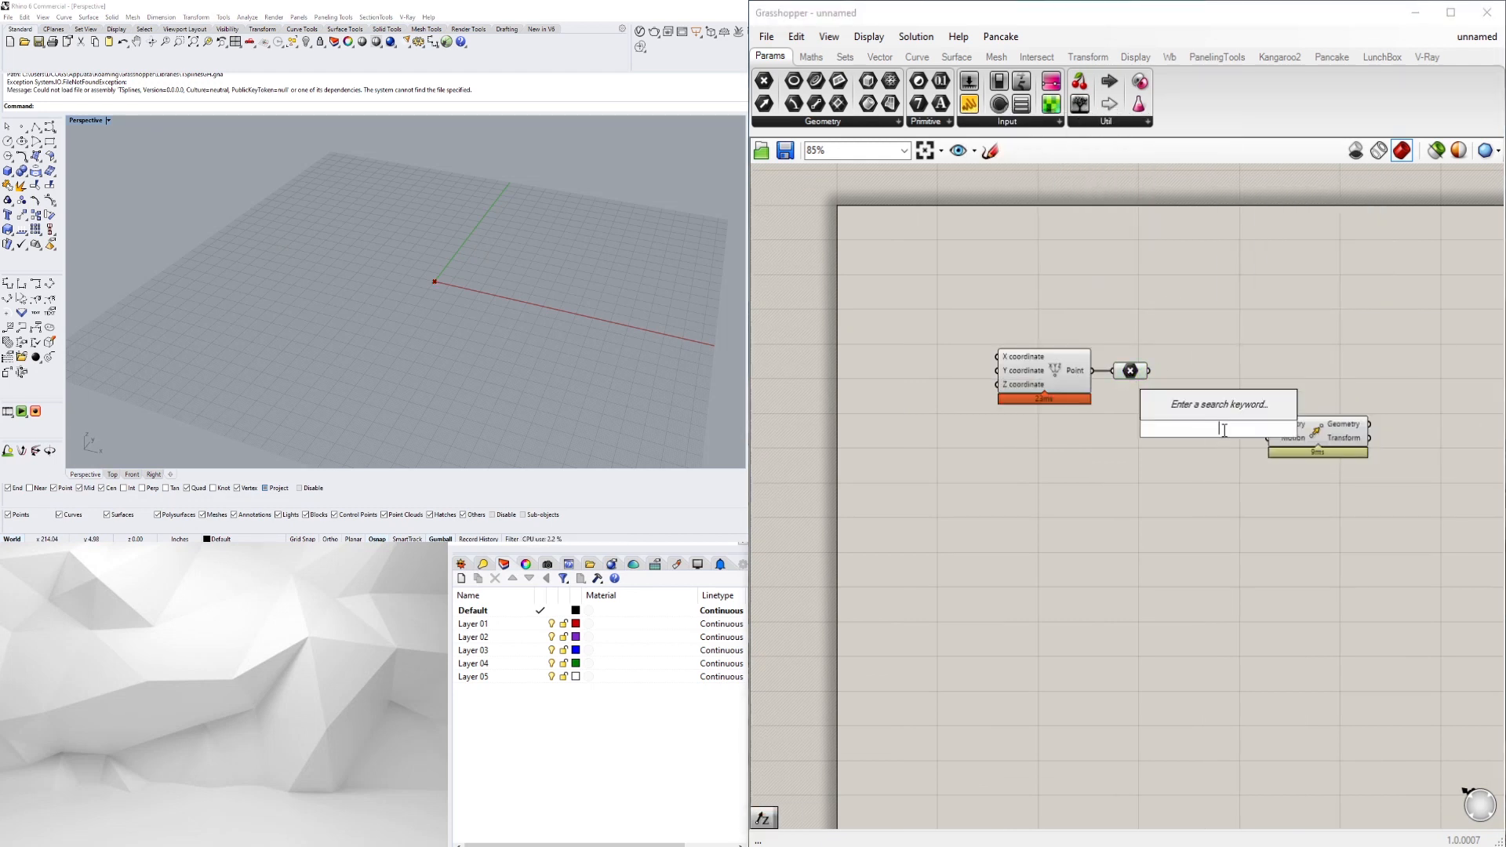
text(x)
key(Return)
drag(1216, 431, 1101, 426)
drag(1279, 441, 1186, 400)
drag(1154, 425, 1178, 397)
drag(1148, 371, 1166, 377)
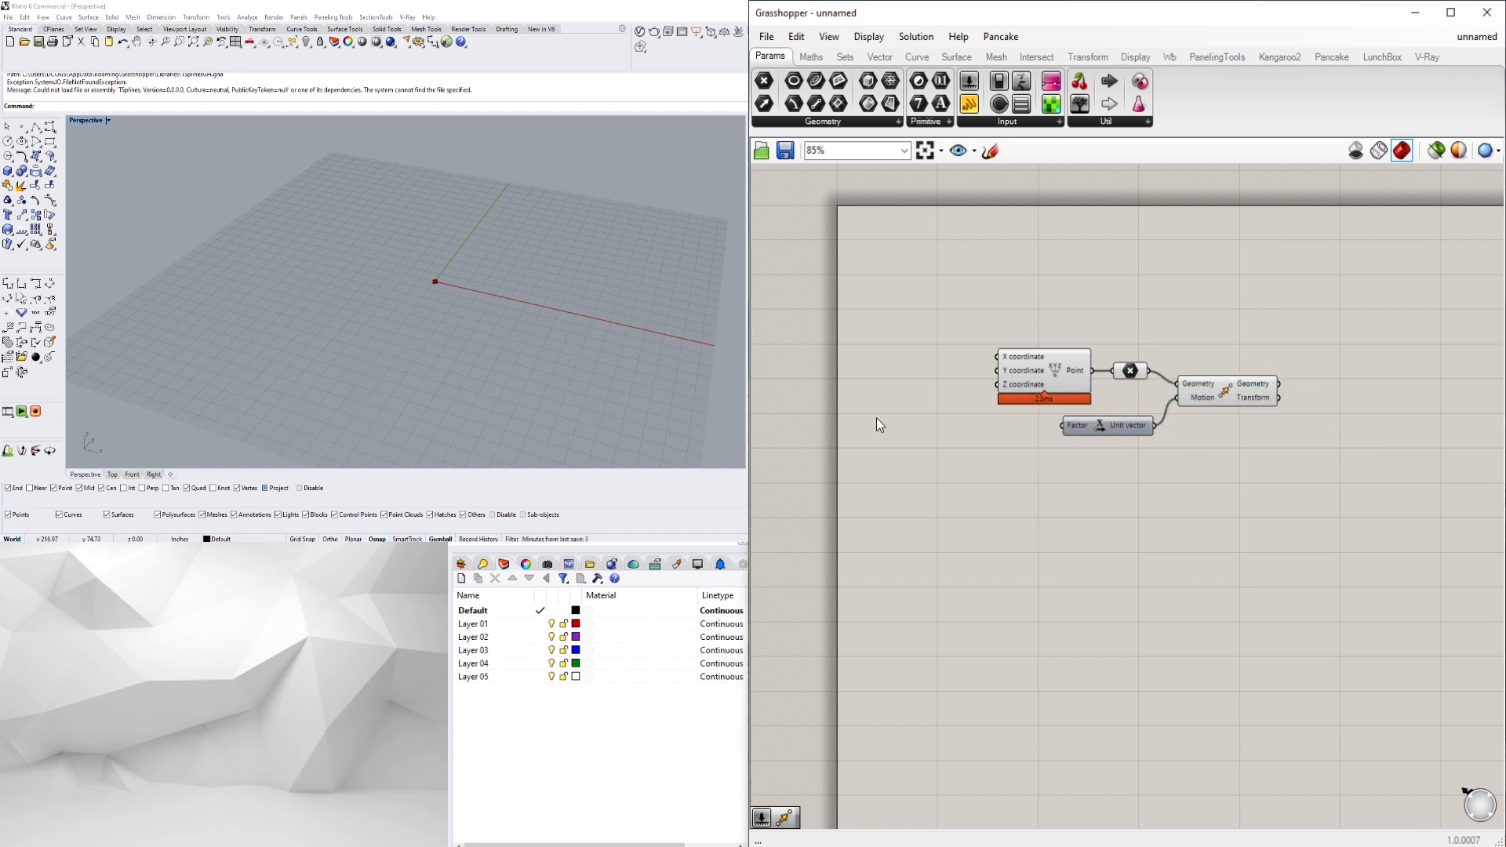
Add a number slider set to 120 and wire it into the Unit X factor, placing both below the Construct Point component
click(1103, 383)
scroll(1109, 371, up, 3)
drag(1045, 360, 1065, 356)
drag(1283, 407, 1268, 407)
click(1126, 462)
drag(1128, 491, 973, 443)
drag(1136, 463, 1108, 454)
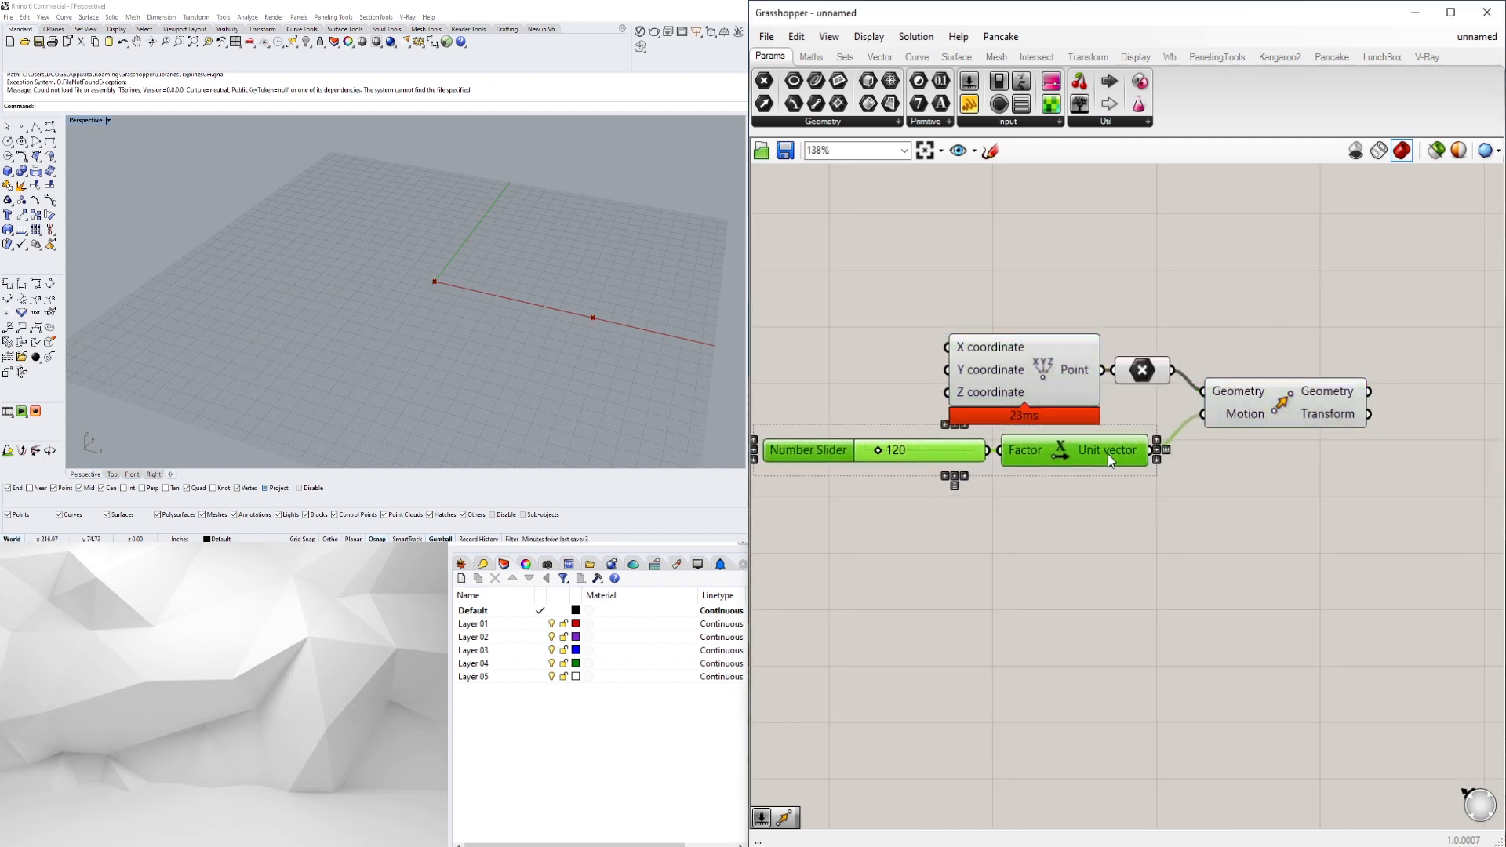
Add a second Move component that takes the Point parameter as its geometry
click(1200, 524)
scroll(1202, 527, down, 2)
right_drag(1338, 475, 1195, 454)
double_click(1253, 448)
text(m)
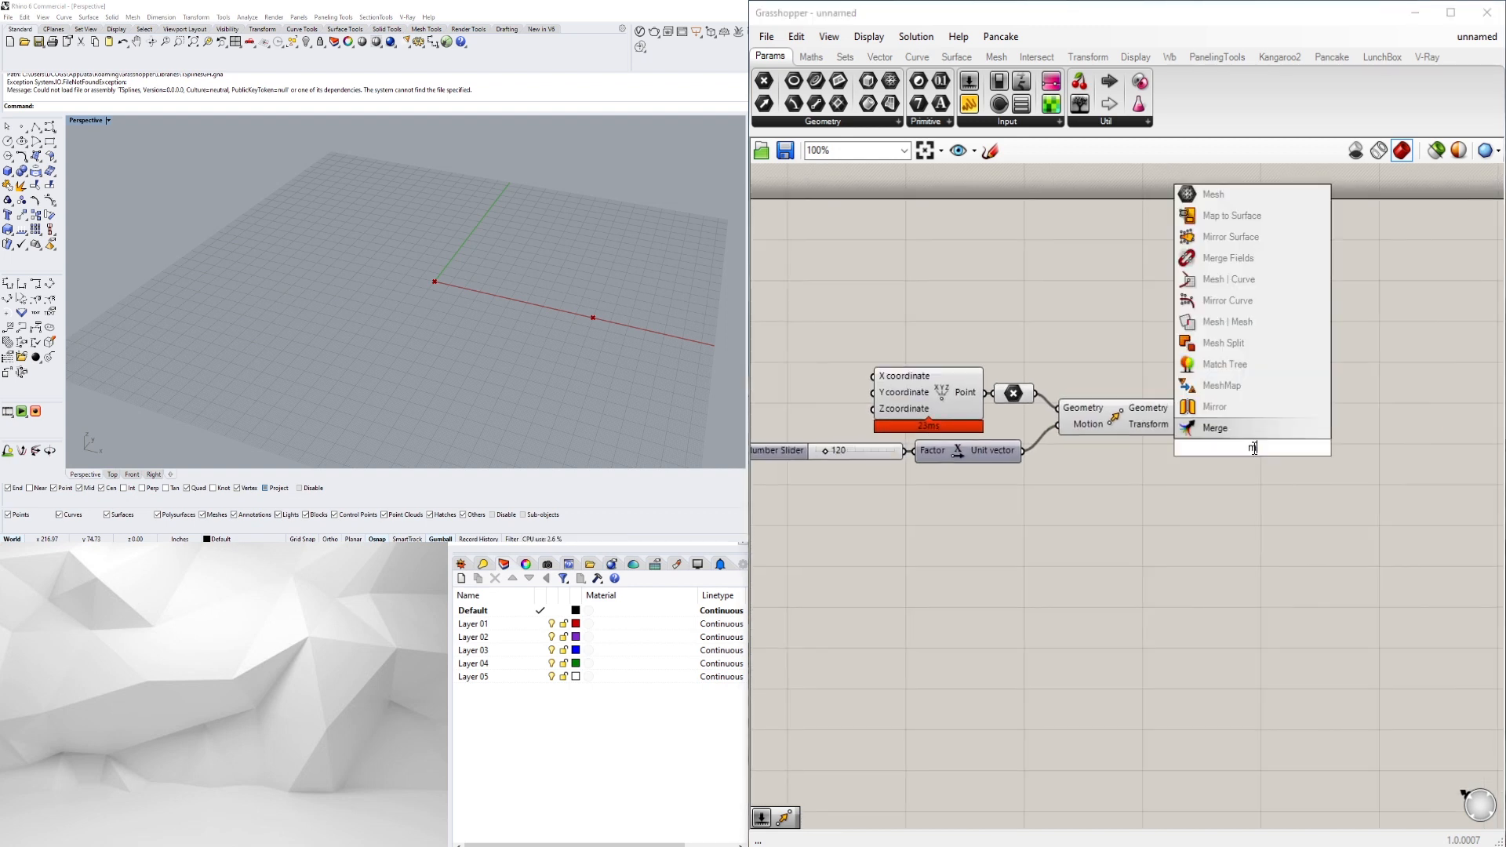
key(Return)
drag(1253, 446, 1210, 357)
Add a Unit Z vector and wire it into the second Move component's Motion input
double_click(1144, 357)
text(z)
key(Return)
drag(1247, 328, 1157, 366)
drag(1174, 360, 1279, 418)
click(1258, 468)
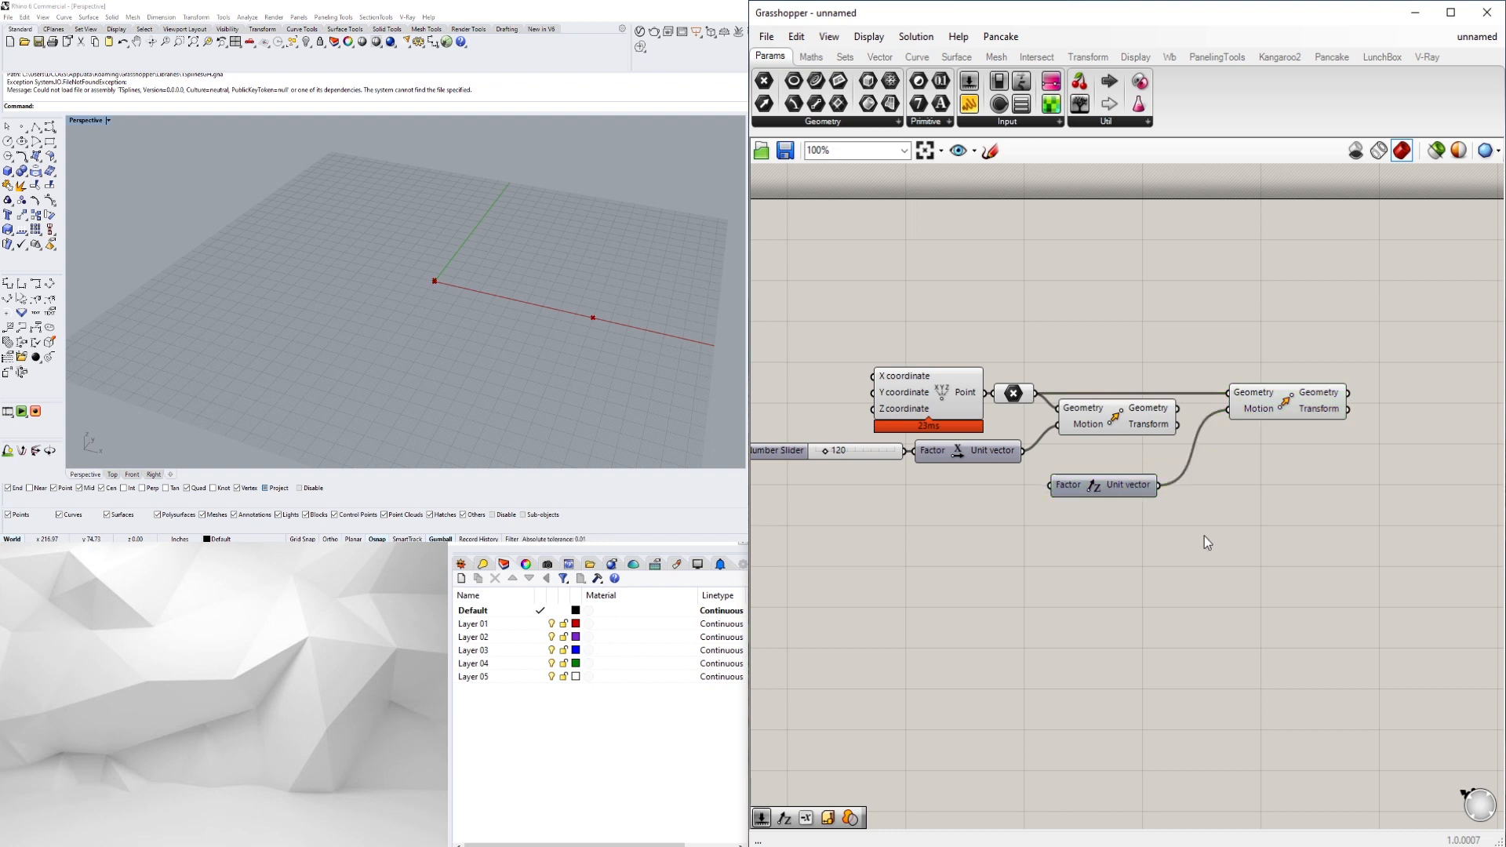
Wire the number slider into the Unit Z factor as well and reposition the slider
right_drag(1137, 522, 1163, 527)
drag(1075, 490, 930, 456)
scroll(932, 463, down, 1)
right_drag(952, 534, 994, 547)
drag(862, 469, 853, 497)
Add a Line component running from the Point parameter to the Z-moved point
double_click(1031, 584)
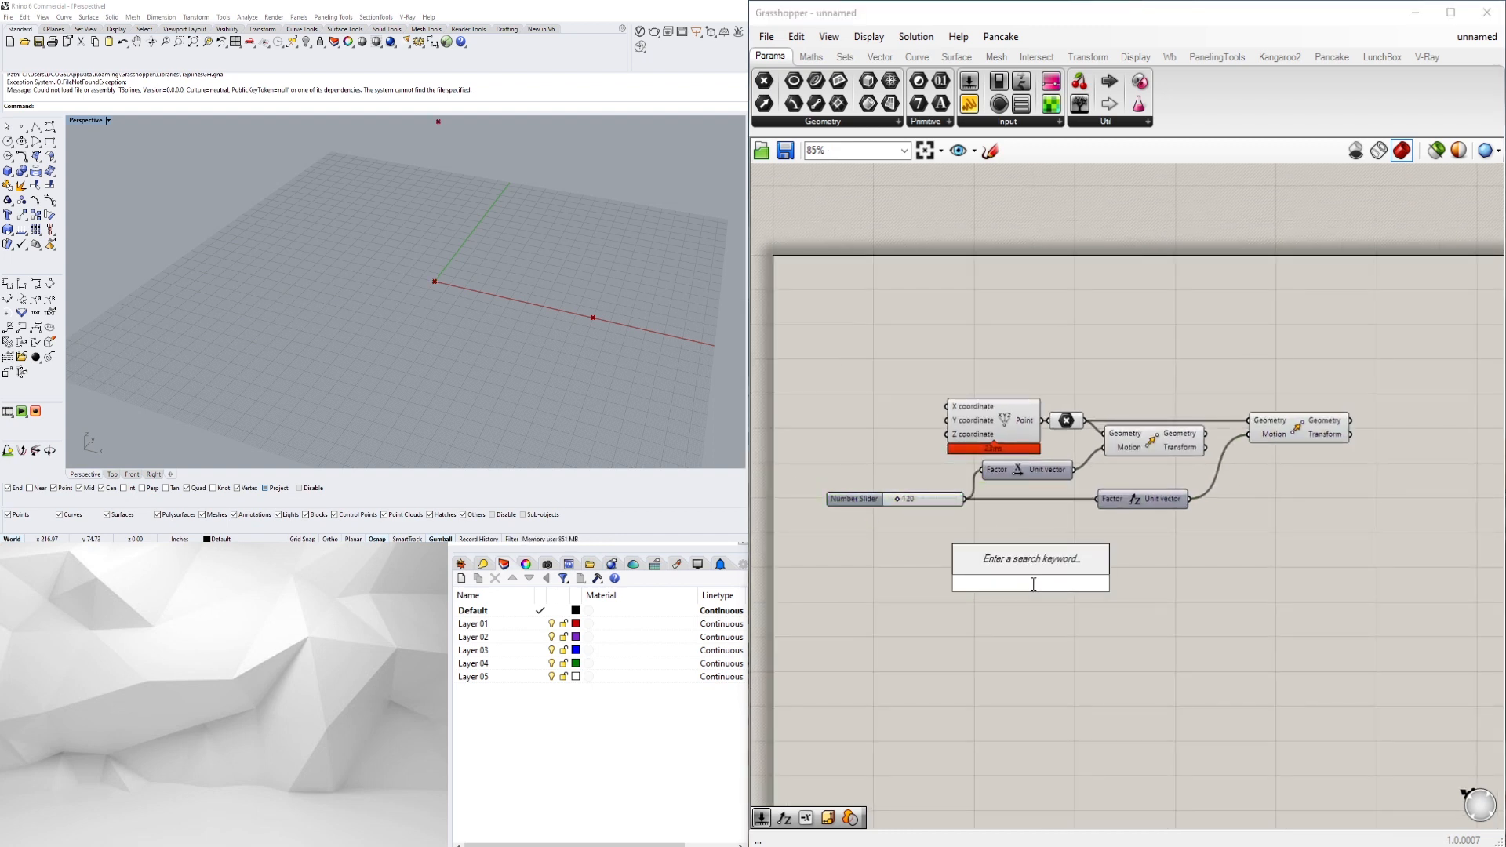
text(line)
key(Return)
drag(1337, 568, 1425, 398)
right_drag(1424, 398, 1263, 467)
Add an Extrude component and place it beyond the Line component
double_click(1329, 548)
text(extr)
key(Return)
click(1247, 502)
drag(1224, 562, 1375, 443)
Add a second Line component running from the Point parameter to the X-moved point
double_click(1226, 555)
text(line)
key(Return)
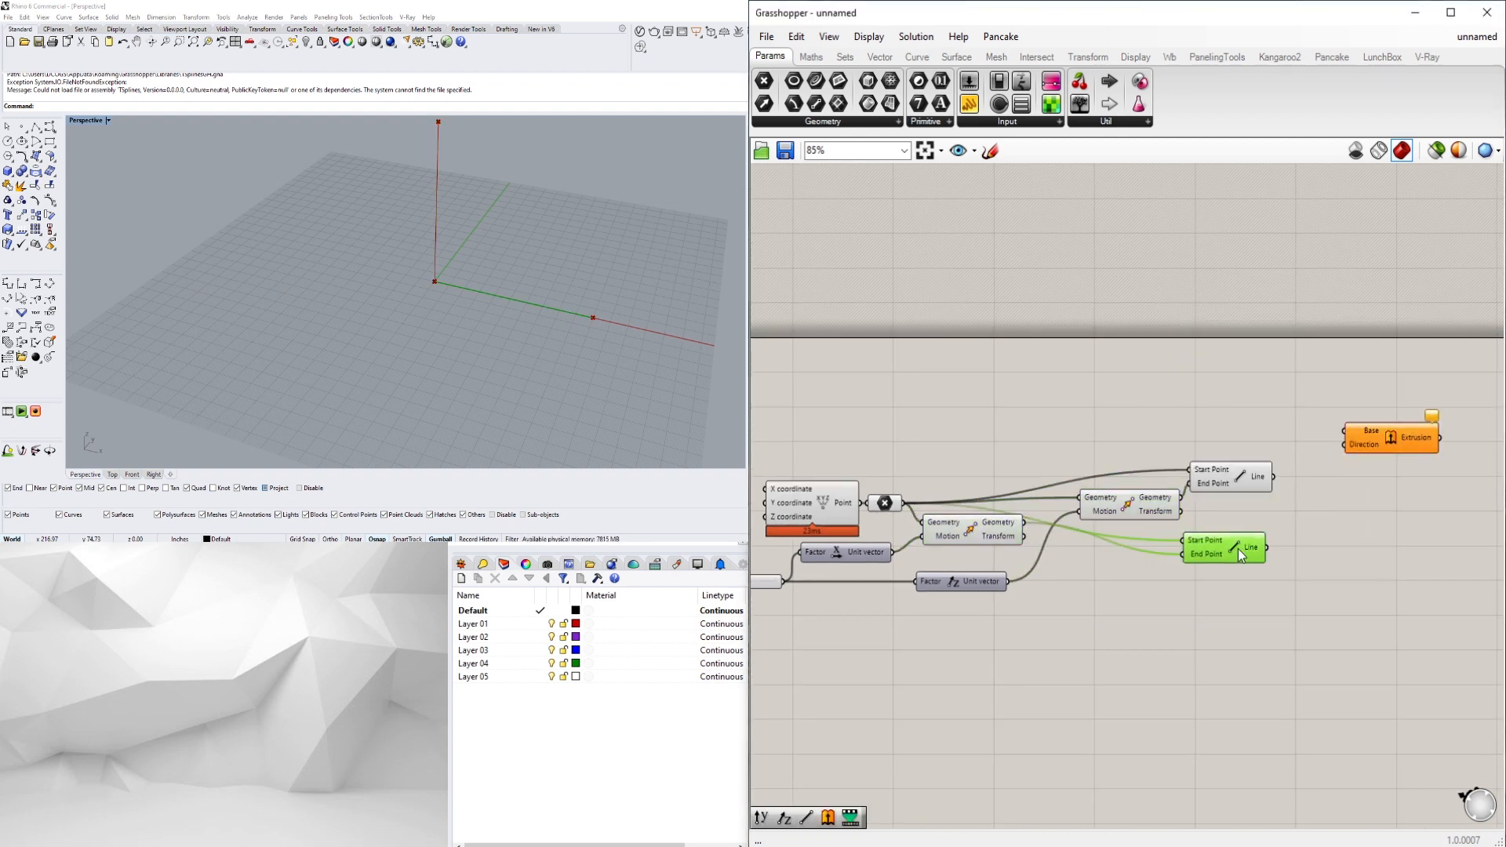
drag(1238, 549, 1238, 543)
Wire the vertical line into the Extrude component's Base and the horizontal line into its Direction
click(1363, 637)
drag(1372, 437, 1374, 463)
right_drag(1225, 476, 1182, 450)
drag(1225, 515, 1302, 444)
drag(1355, 444, 1311, 481)
drag(1192, 514, 1197, 513)
scroll(1259, 539, down, 2)
Reposition the whole definition on the canvas and lower the number slider's value
right_drag(1287, 538, 1350, 518)
scroll(958, 471, up, 1)
key(ctrl+a)
drag(958, 470, 931, 410)
click(863, 447)
scroll(831, 487, up, 3)
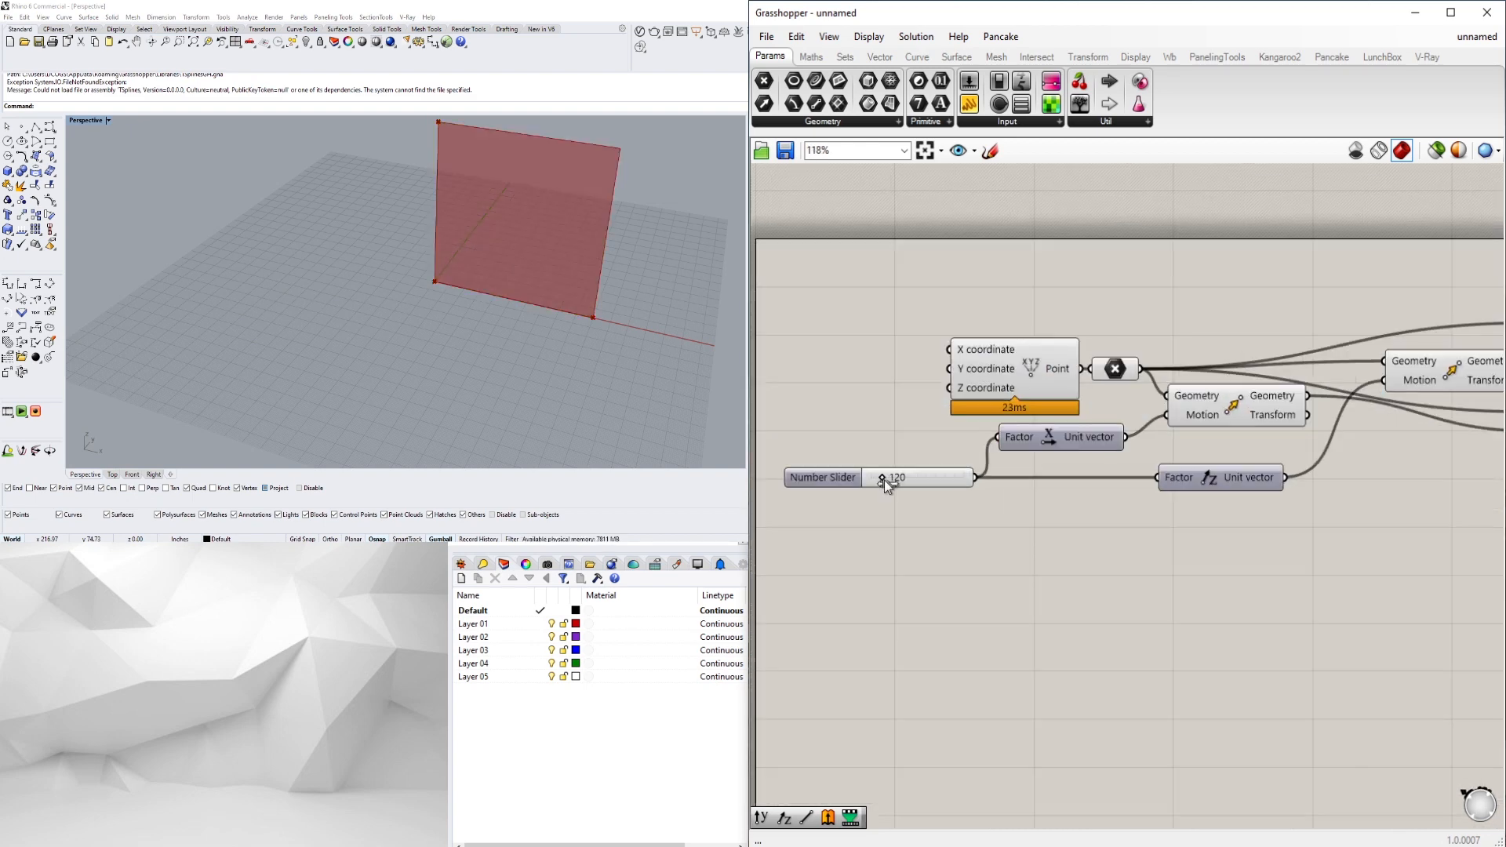
drag(883, 480, 879, 480)
scroll(933, 541, down, 2)
Add a third Move component below the Line and Extrude components
right_drag(968, 562, 702, 590)
double_click(1244, 561)
double_click(1206, 619)
text(move)
key(Return)
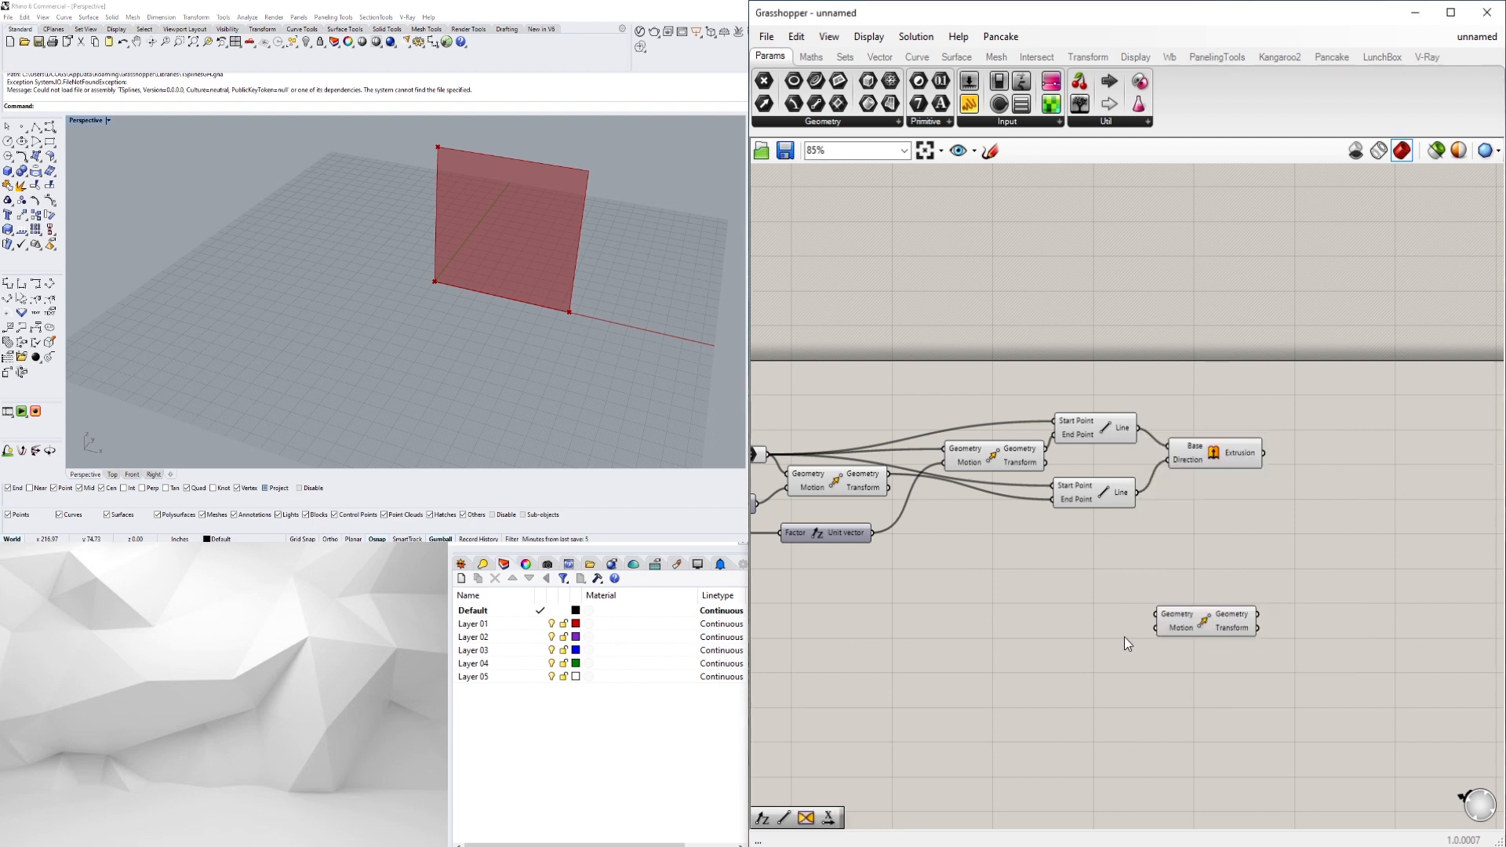
Feed the third Move component with the X-moved point as geometry and the Unit Z vector as motion
double_click(1043, 650)
text(z)
key(Return)
drag(1191, 672, 1109, 594)
drag(1210, 619, 1327, 553)
scroll(1164, 502, down, 1)
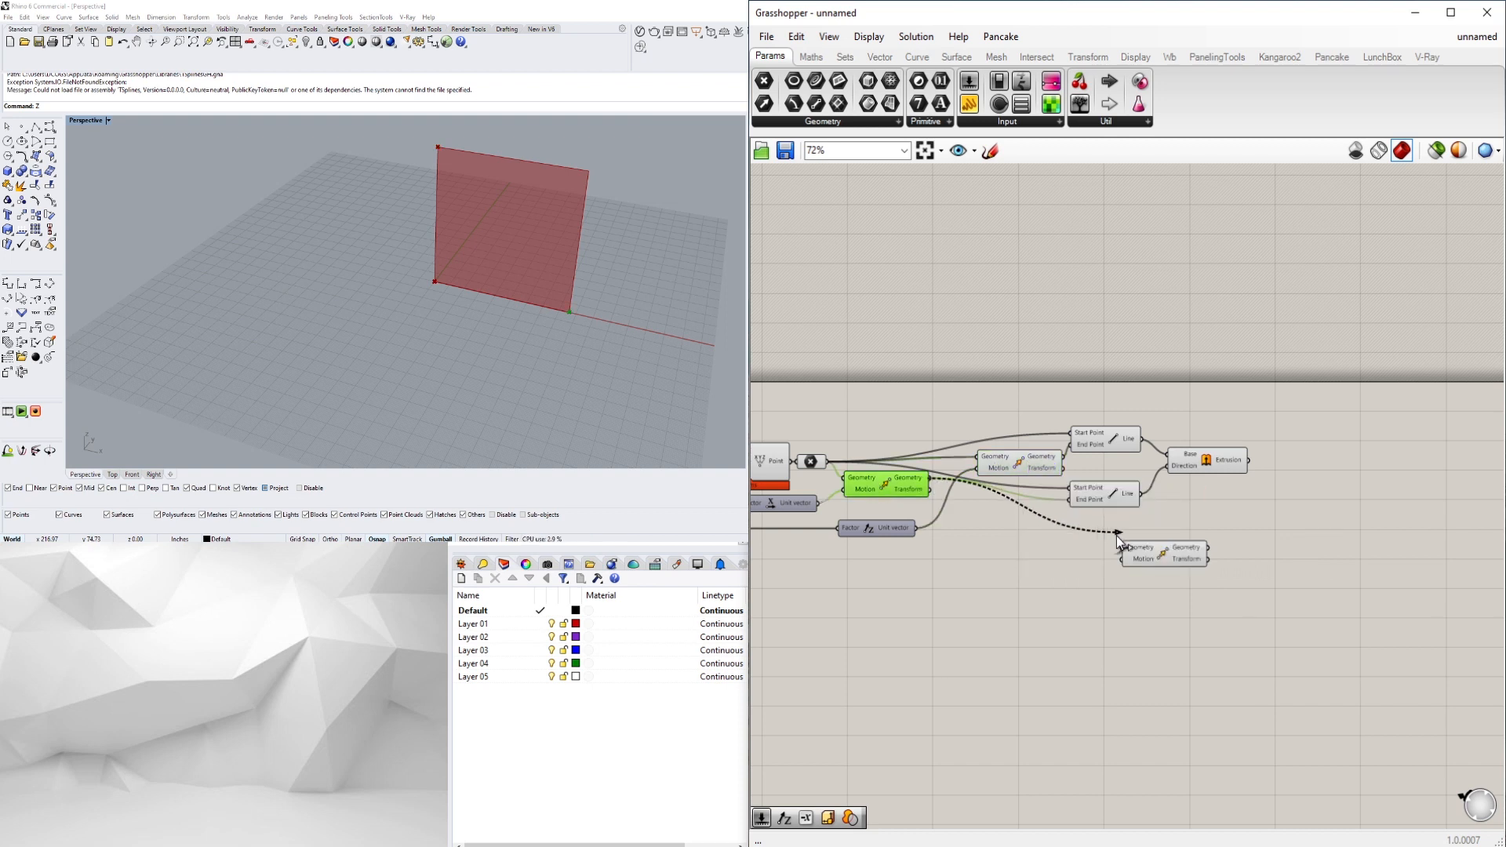
drag(1126, 558, 1060, 533)
Place a Nurbs Curve component beyond the third Move component
double_click(1287, 543)
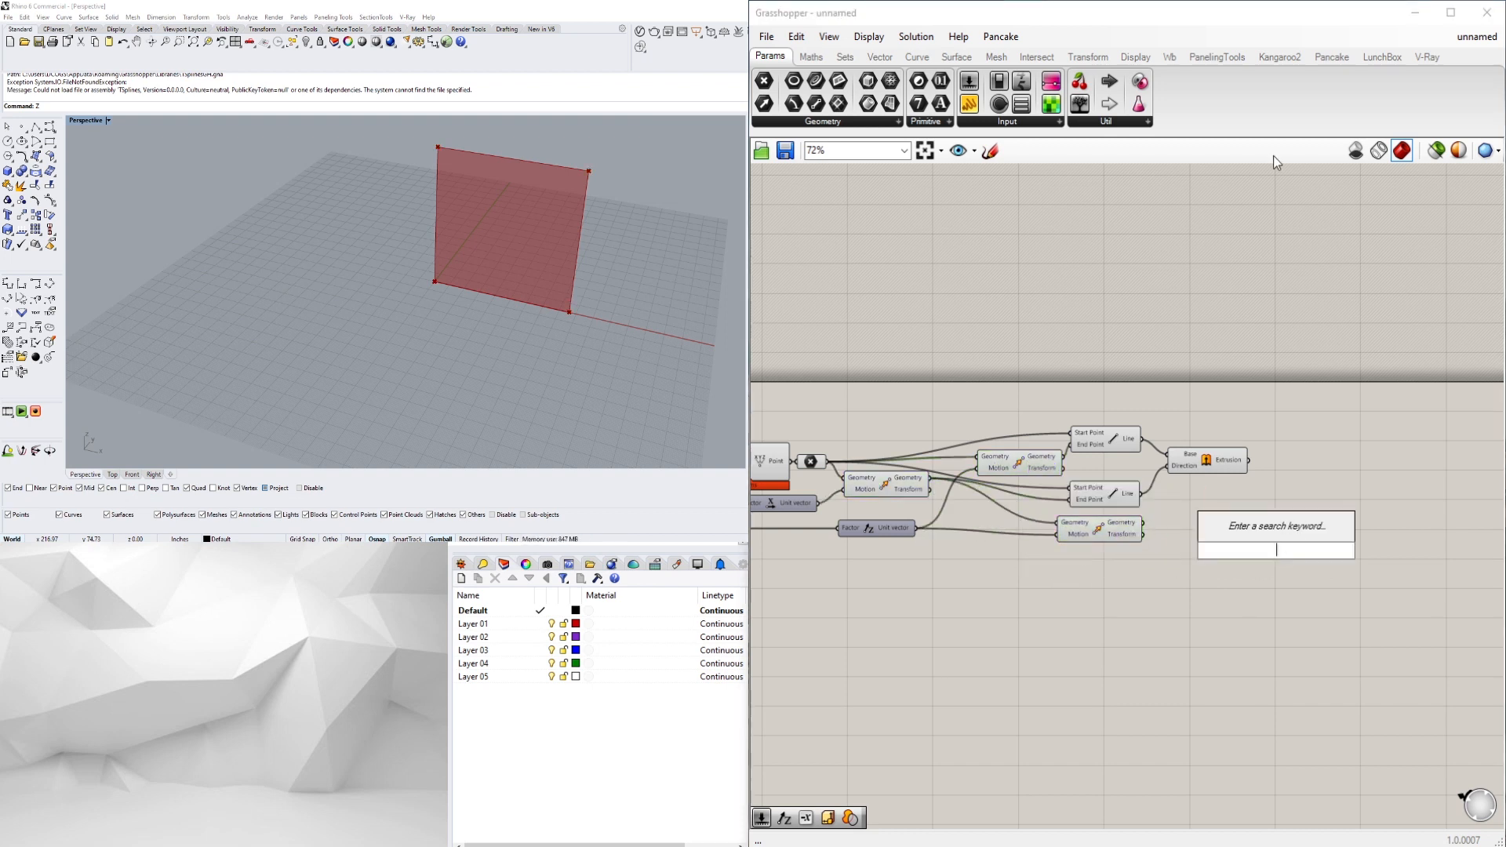
click(917, 57)
click(1096, 124)
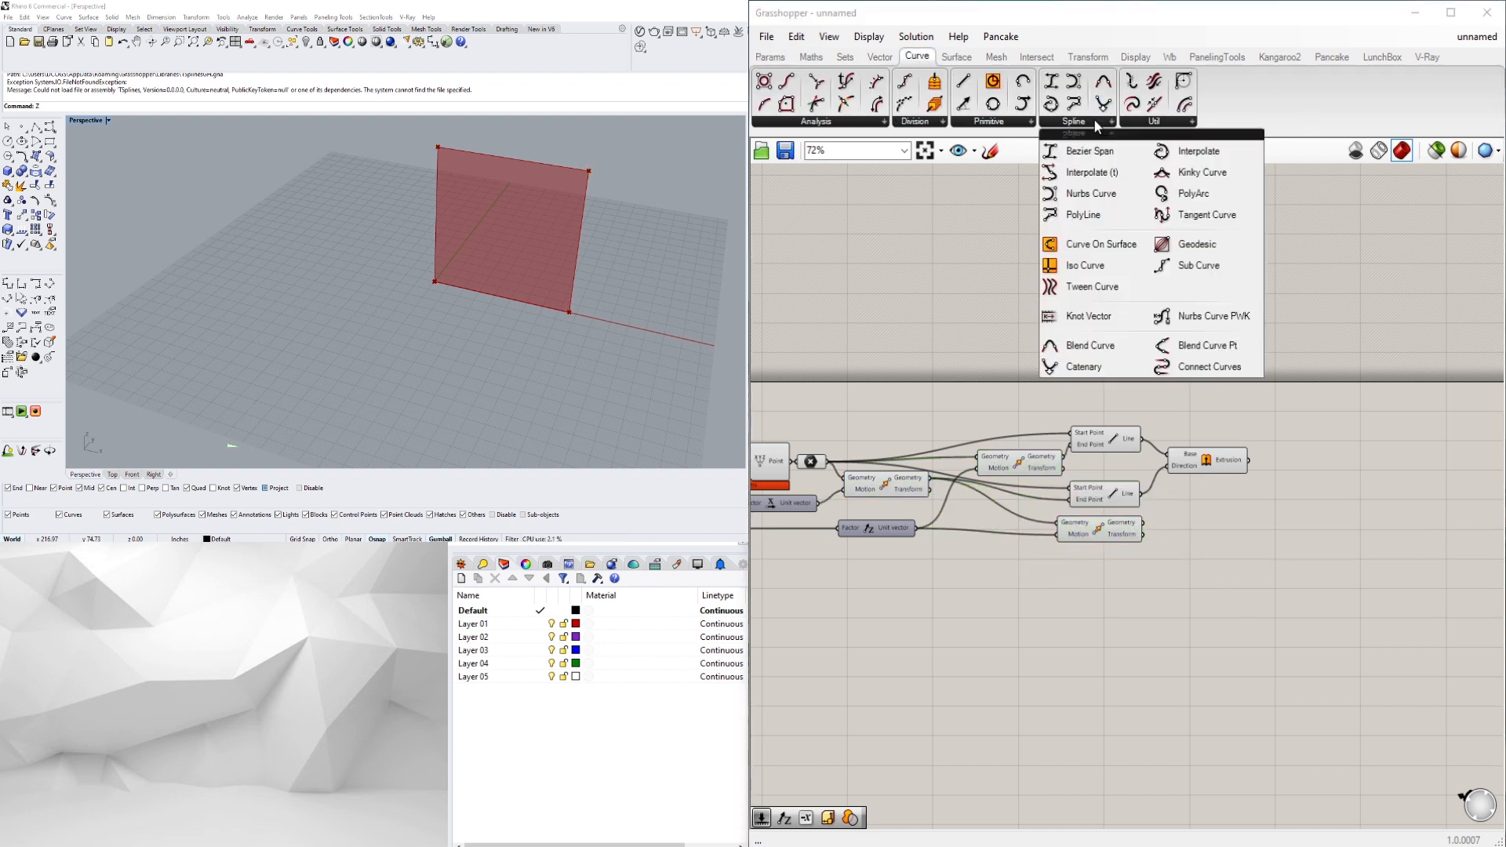
click(1091, 193)
click(1304, 539)
Wire the X-moved point, the opposite corner point and the Z-moved point into the Nurbs Curve's Vertices input
click(811, 461)
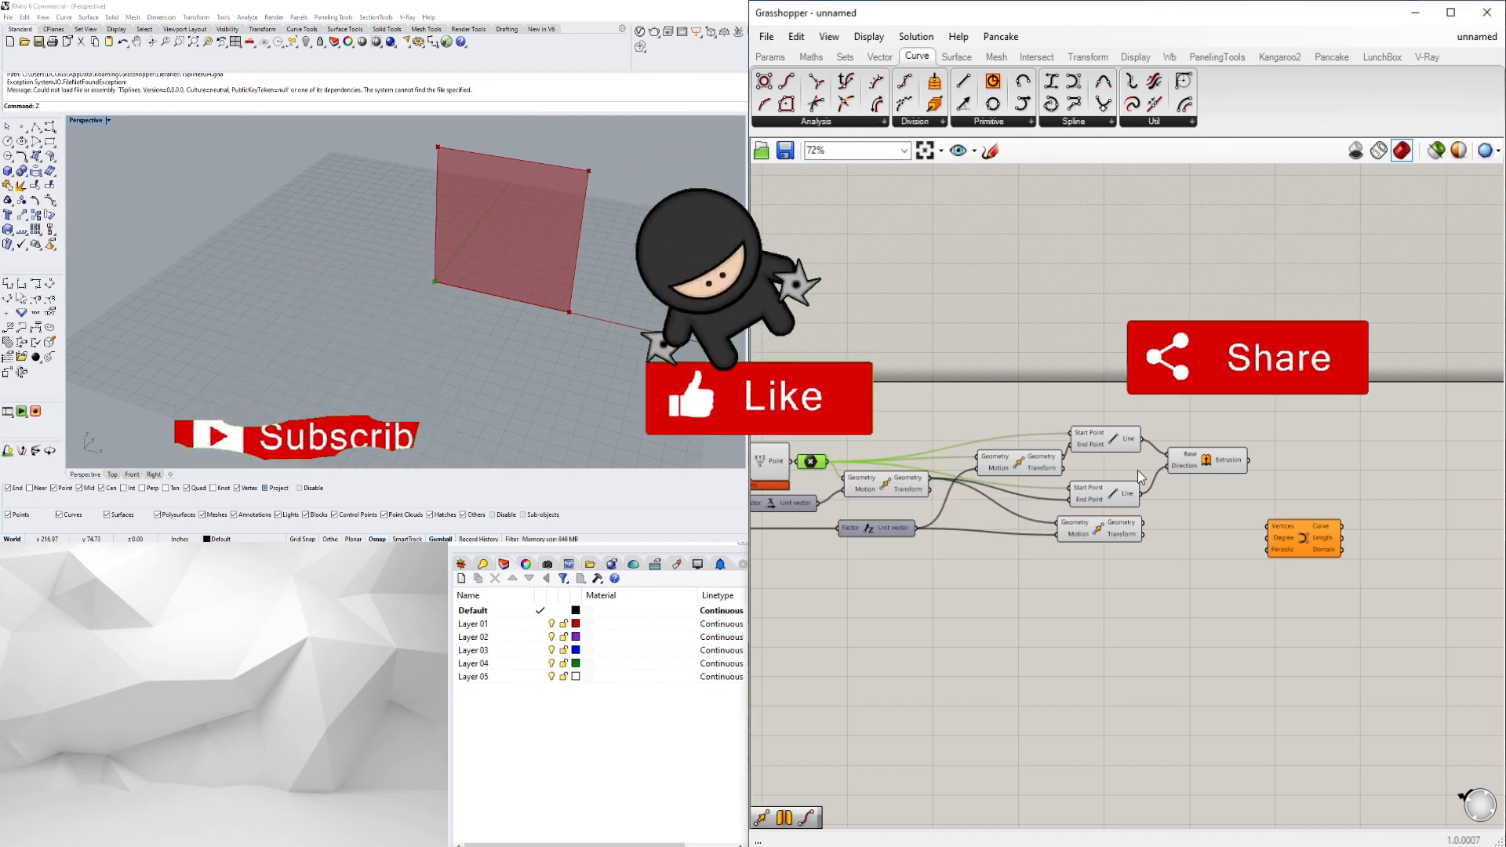
click(887, 483)
drag(930, 478, 1244, 521)
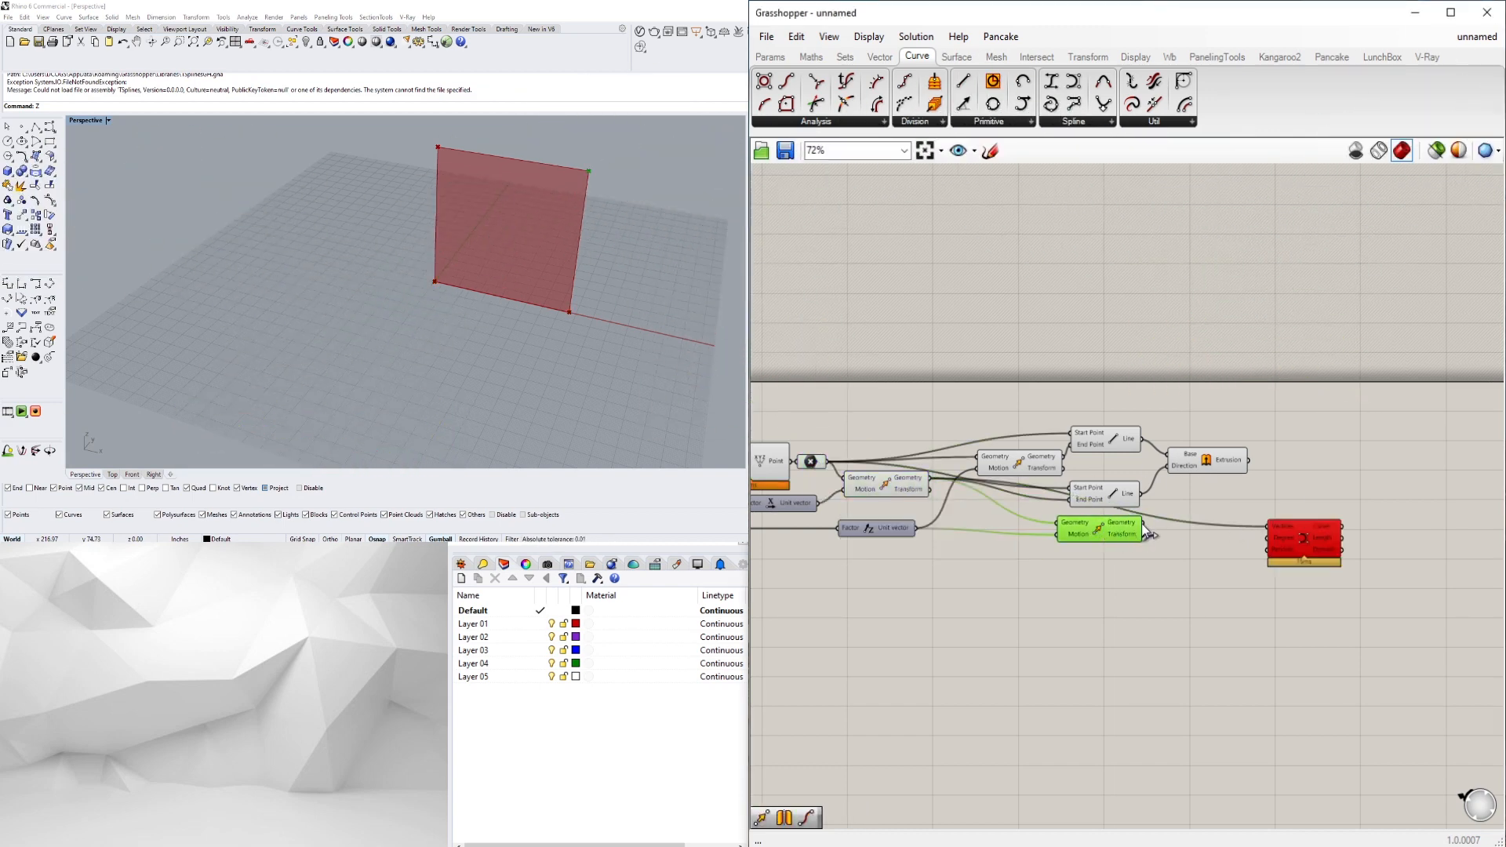
shift+drag(1269, 534, 1269, 533)
right_drag(1145, 479, 1340, 483)
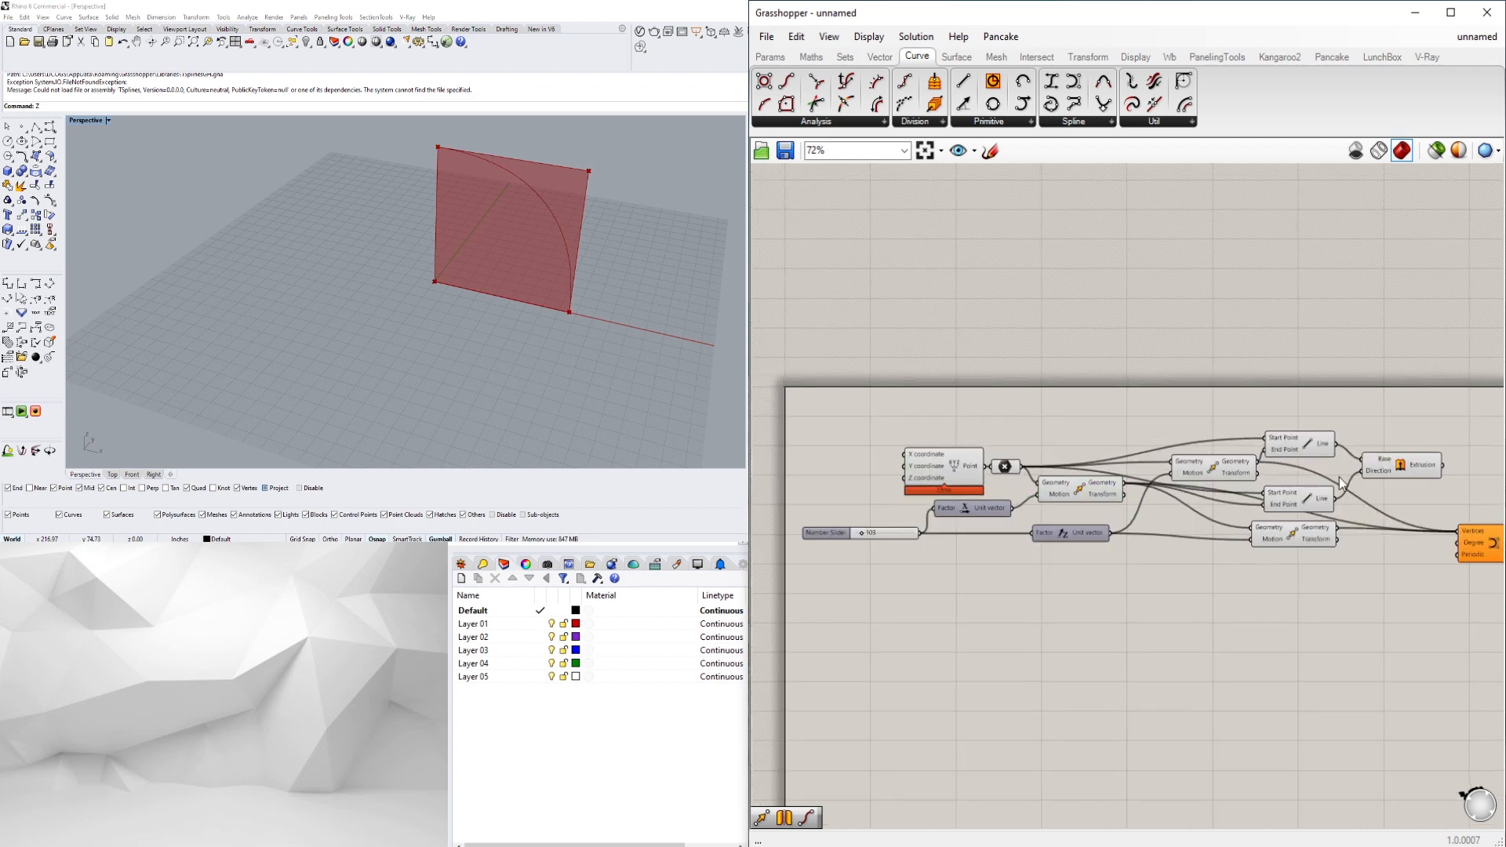
scroll(1396, 493, up, 3)
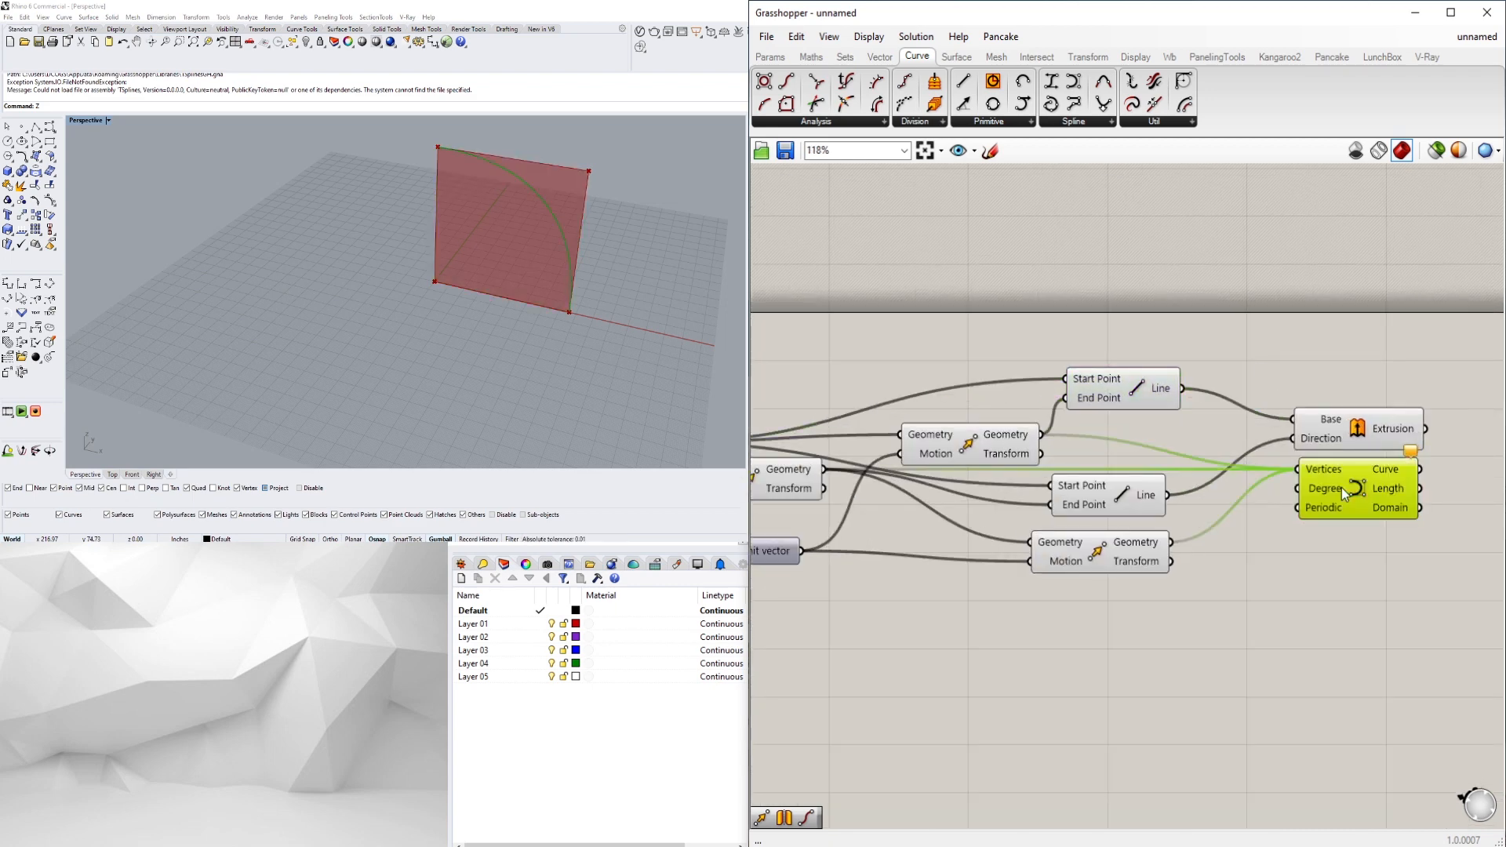
Add a Revolution component and wire the vertical line into its Axis input
right_drag(1419, 594, 1347, 582)
double_click(1347, 582)
text(rev)
click(1333, 506)
scroll(1334, 506, down, 3)
right_drag(1178, 550, 1256, 483)
click(1260, 362)
drag(1270, 362, 1415, 501)
Try to feed the Nurbs Curve component's output into the Revolution's Curve input, and delete the Revolution component
right_drag(1463, 483, 1358, 497)
drag(1358, 499, 1396, 426)
scroll(1315, 422, up, 2)
drag(1315, 446, 1363, 430)
drag(1265, 390, 1399, 368)
drag(1265, 451, 1264, 502)
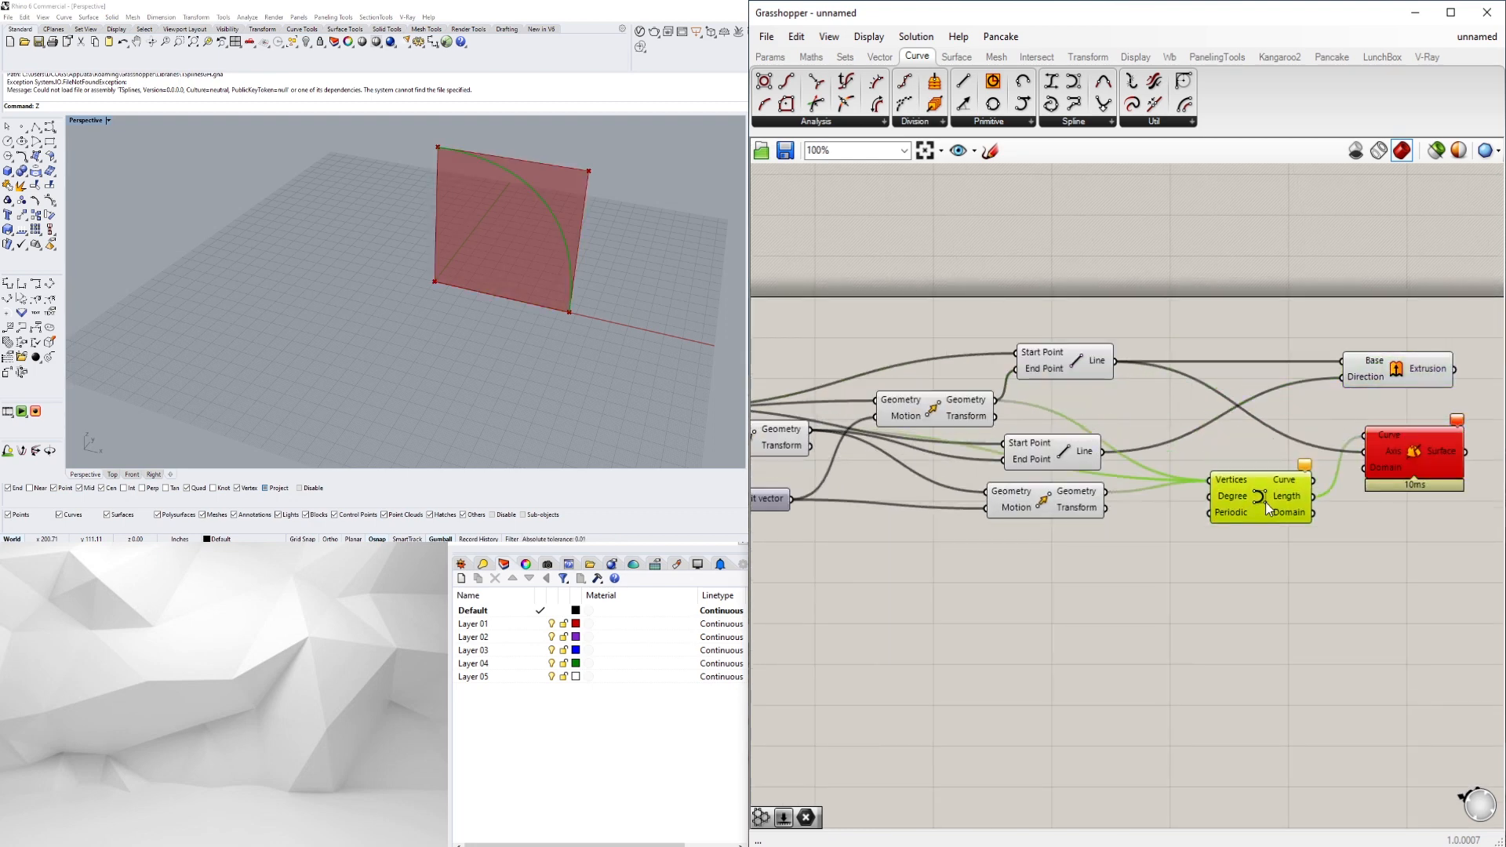
drag(1400, 453, 1392, 446)
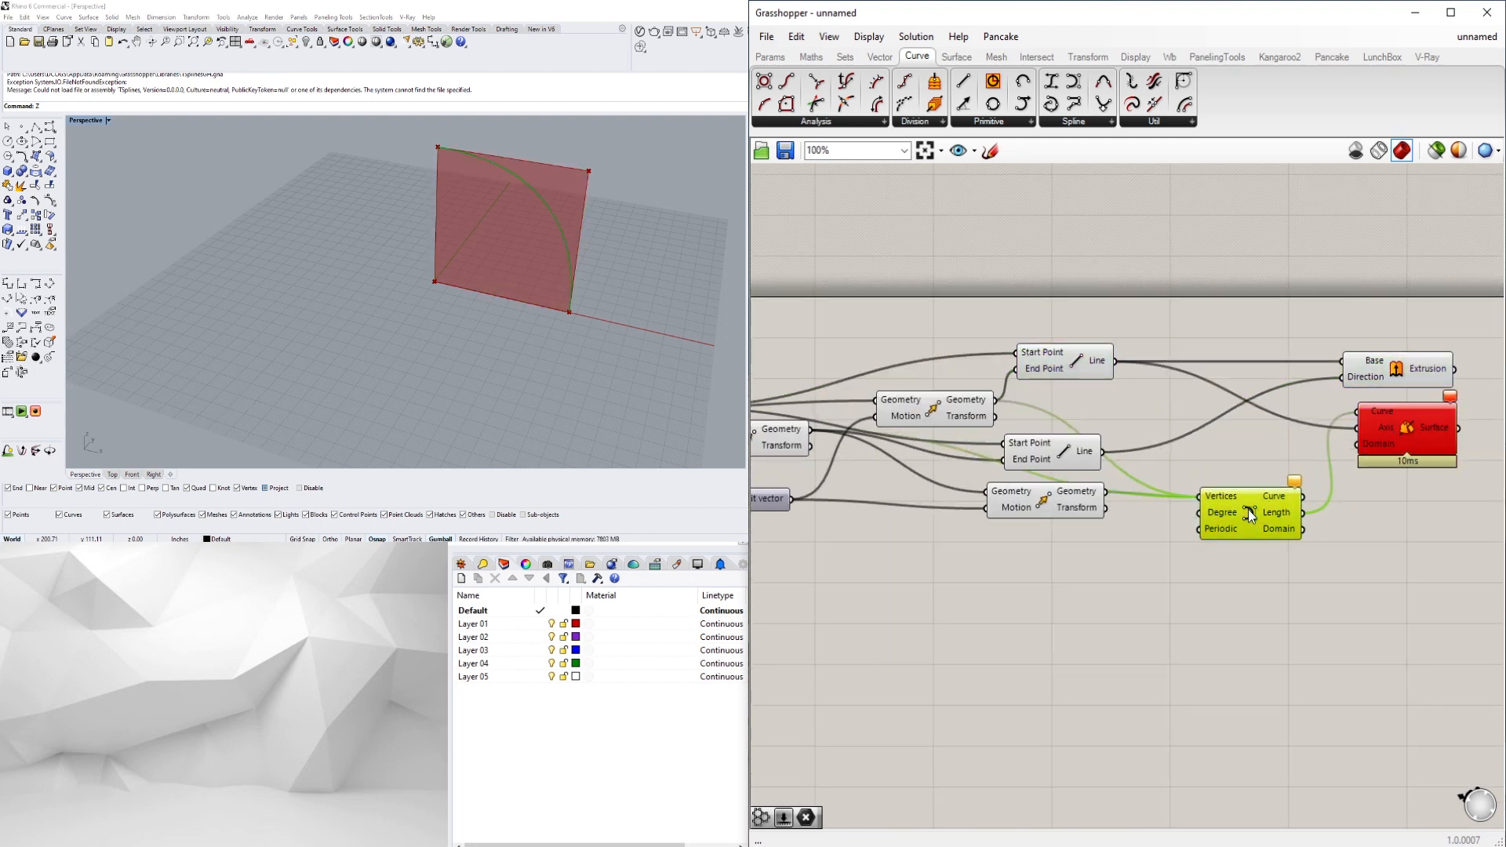
click(1386, 436)
key(Delete)
double_click(1401, 419)
text(rev)
click(1396, 322)
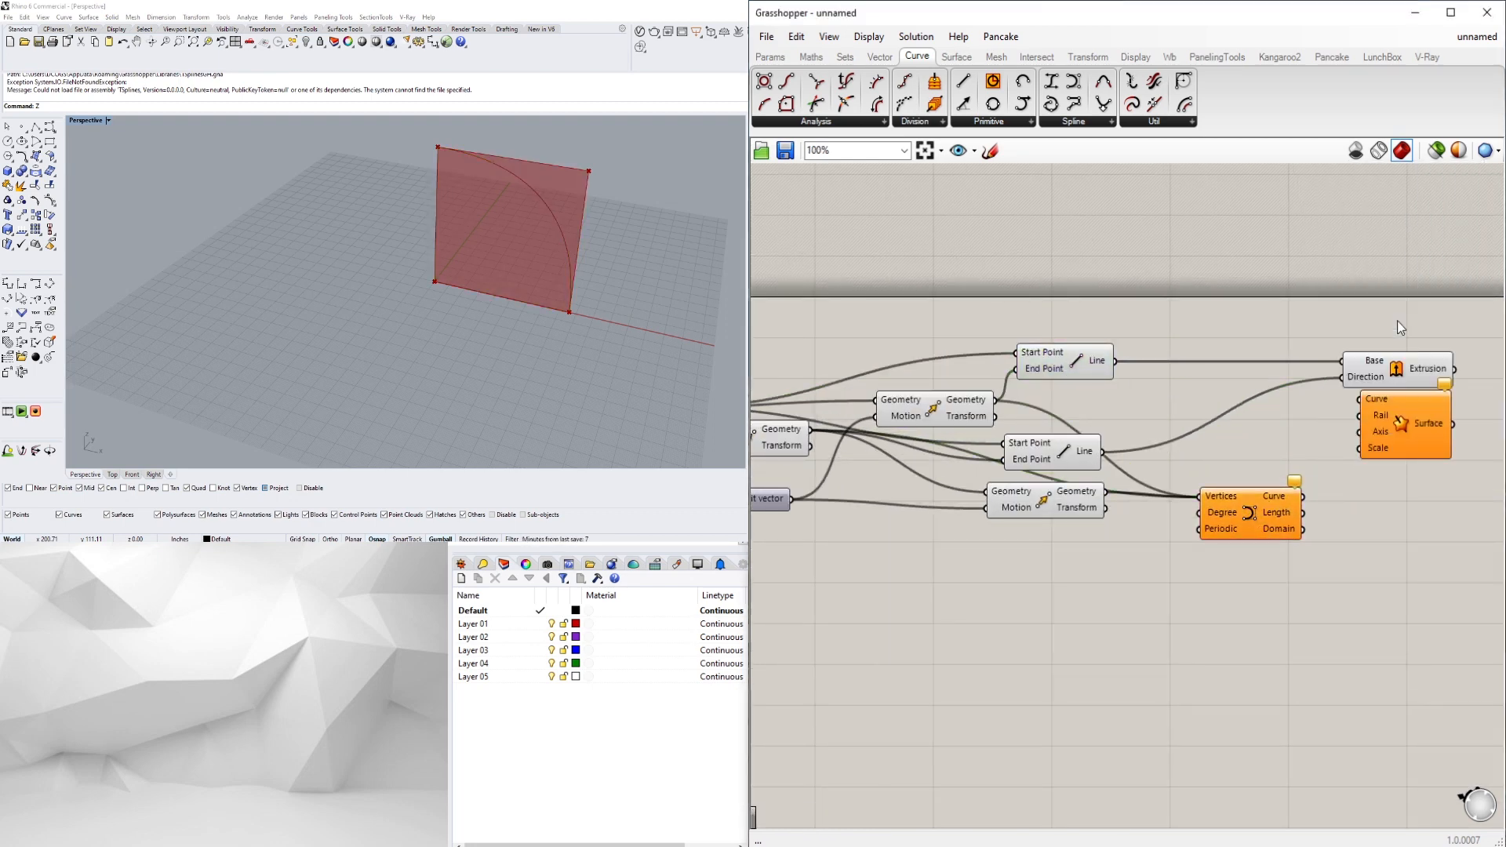
double_click(1216, 617)
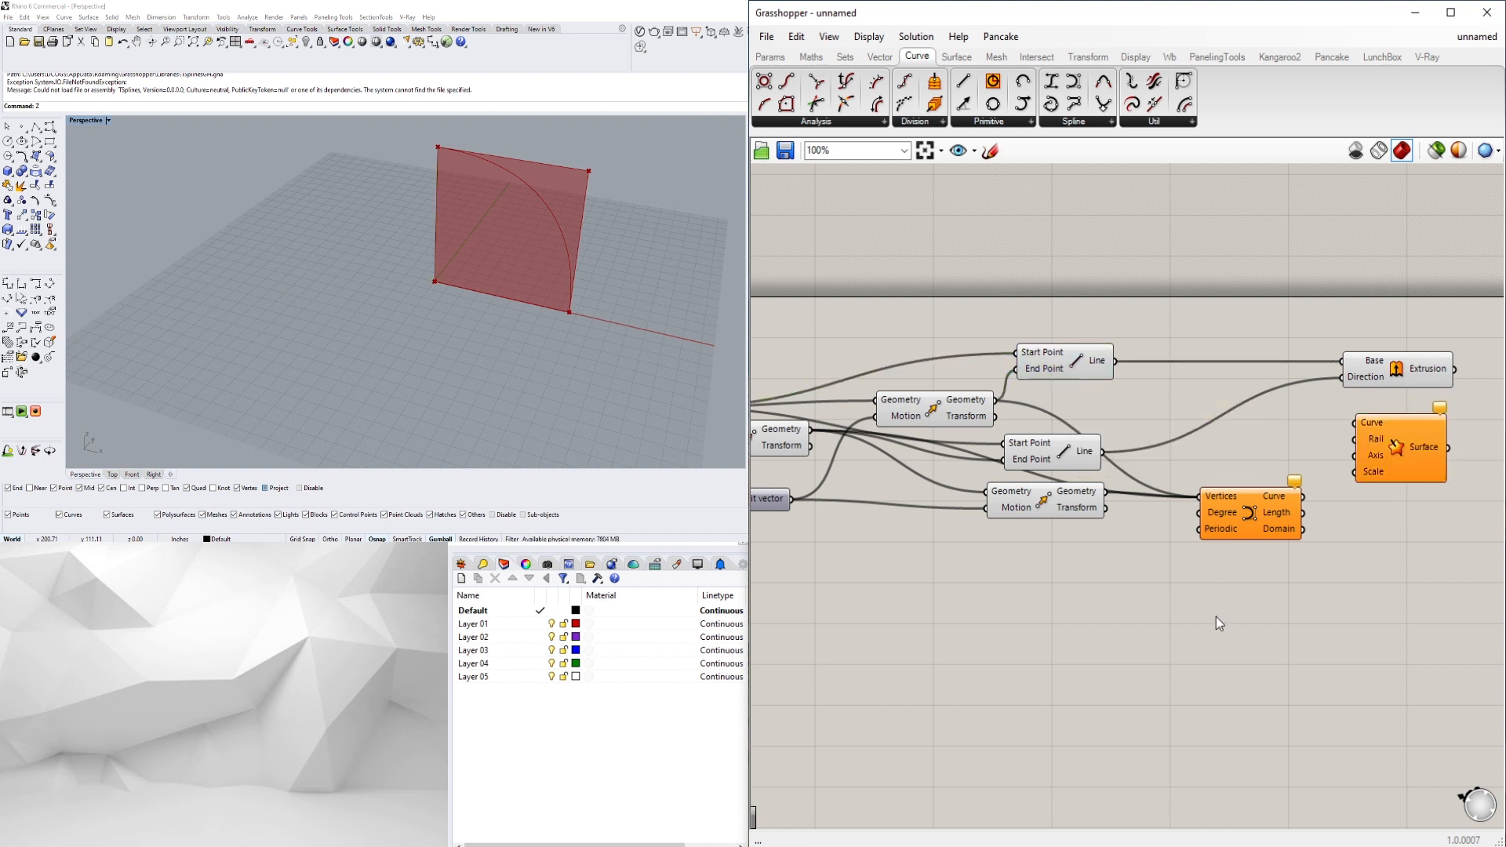
Add a Revolution component that revolves the Nurbs Curve's Curve output around the vertical line
drag(1407, 545, 1408, 463)
text(rev)
click(1385, 373)
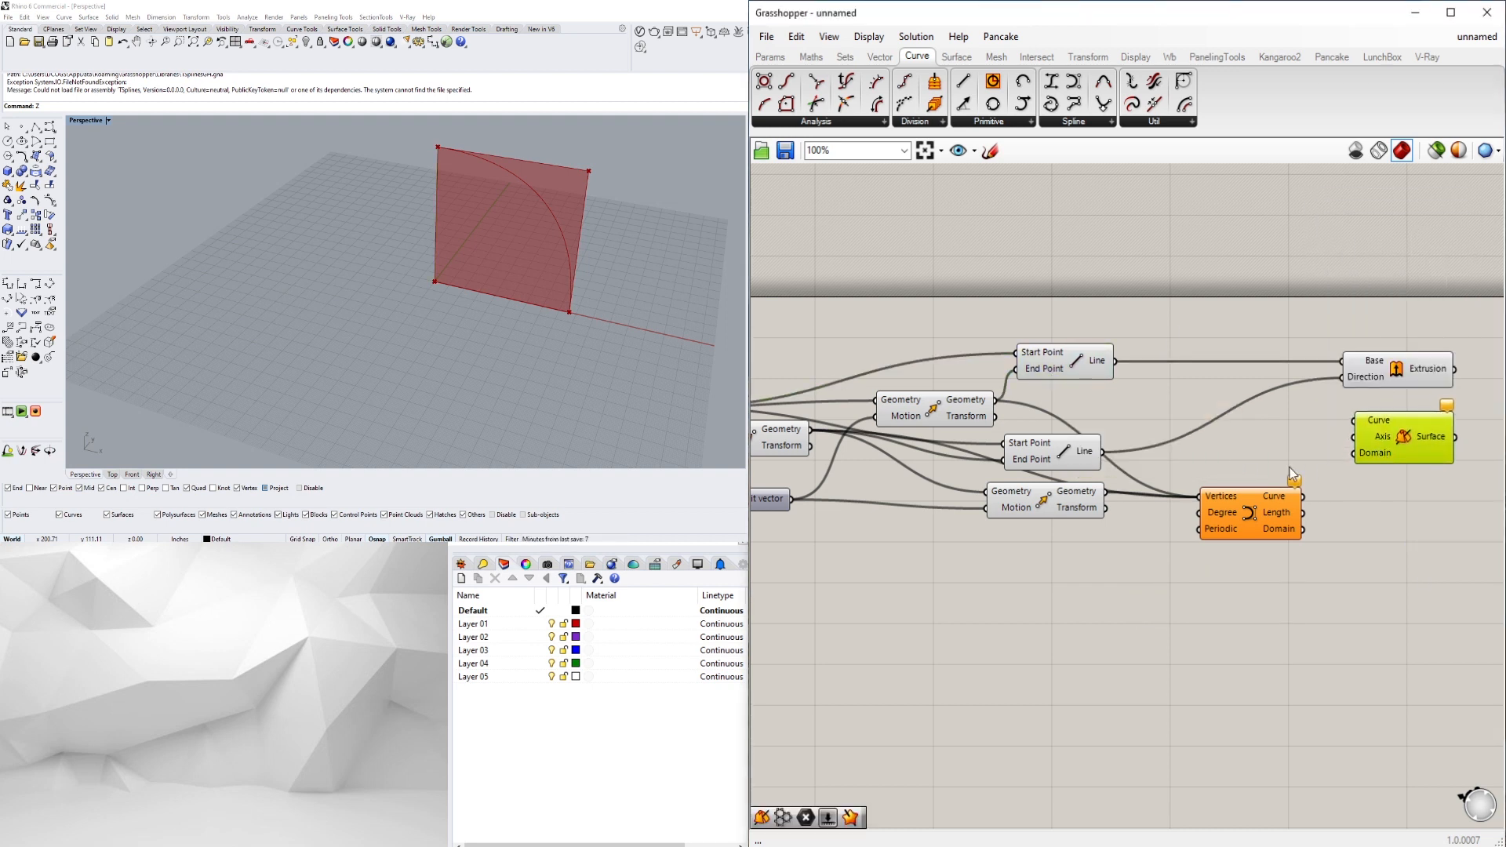
right_drag(1289, 469, 1348, 465)
click(1136, 367)
drag(1412, 432, 1412, 433)
drag(1306, 499, 1304, 473)
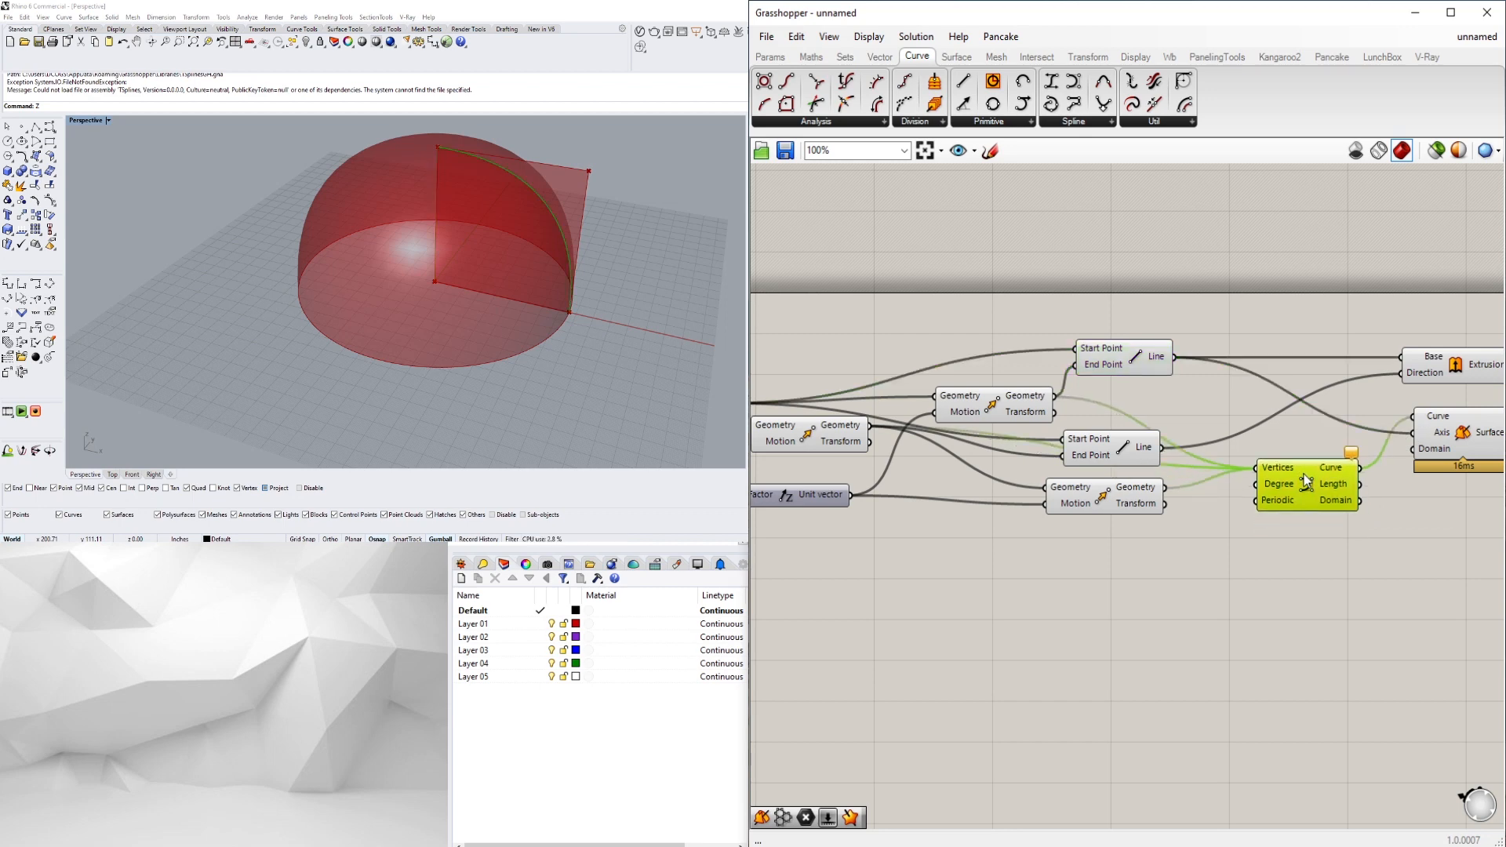
Line up the Extrude and Revolution components one above the other beside the Nurbs Curve component
click(1349, 494)
right_drag(1349, 494, 1140, 545)
drag(1237, 415, 1259, 378)
drag(1247, 500, 1255, 443)
drag(1346, 490, 1255, 373)
drag(1255, 372, 1289, 396)
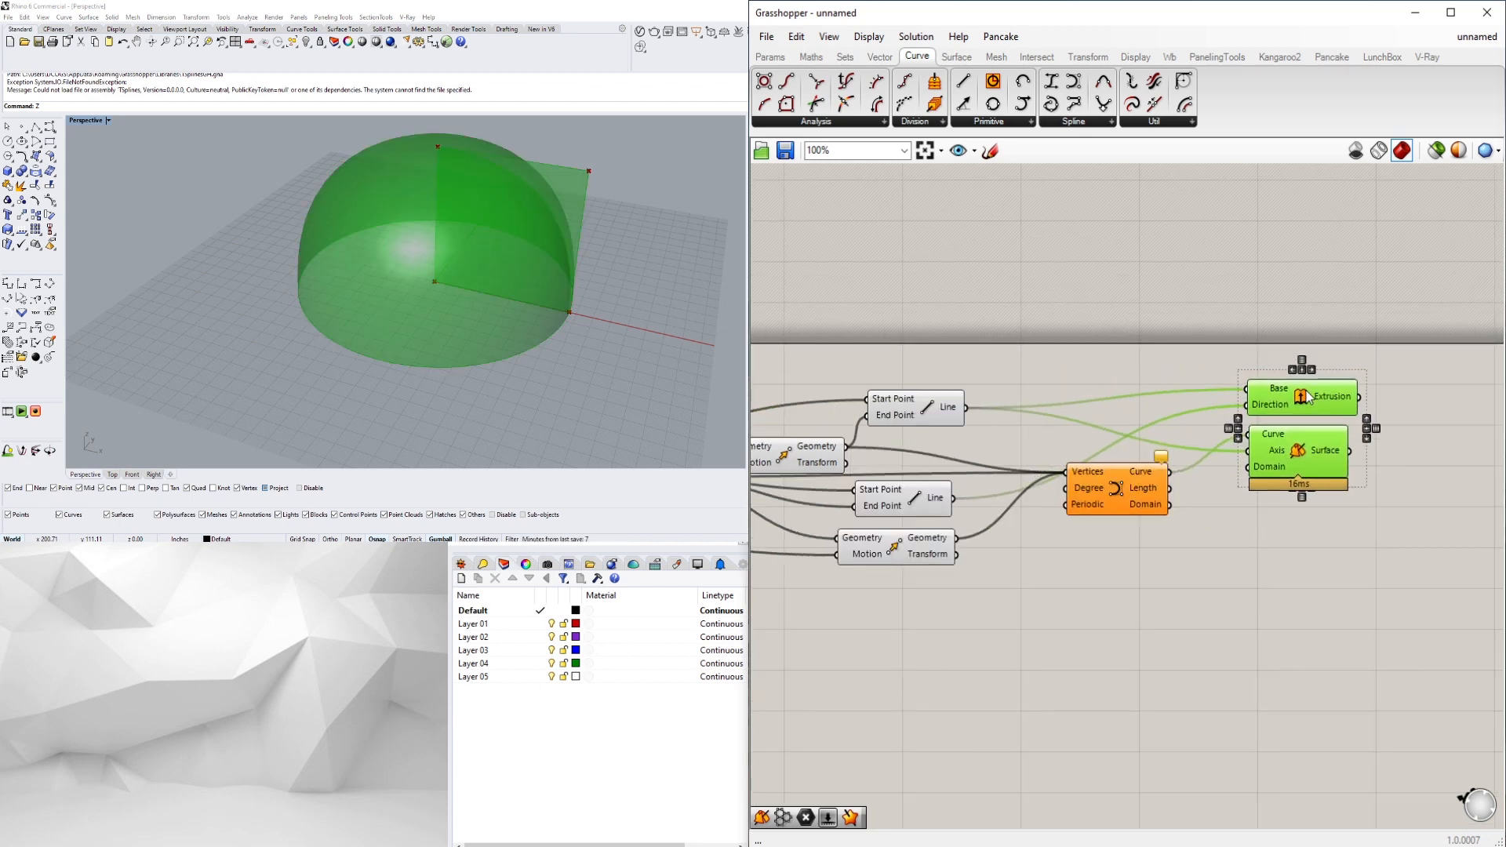
click(1177, 447)
drag(1120, 483, 1124, 501)
Turn off the preview of the point, Move and Line components
click(1012, 451)
right_drag(1012, 451, 1264, 454)
click(1036, 458)
click(1256, 580)
right_drag(1255, 581, 1004, 553)
scroll(1338, 463, down, 3)
right_drag(1101, 554, 1291, 531)
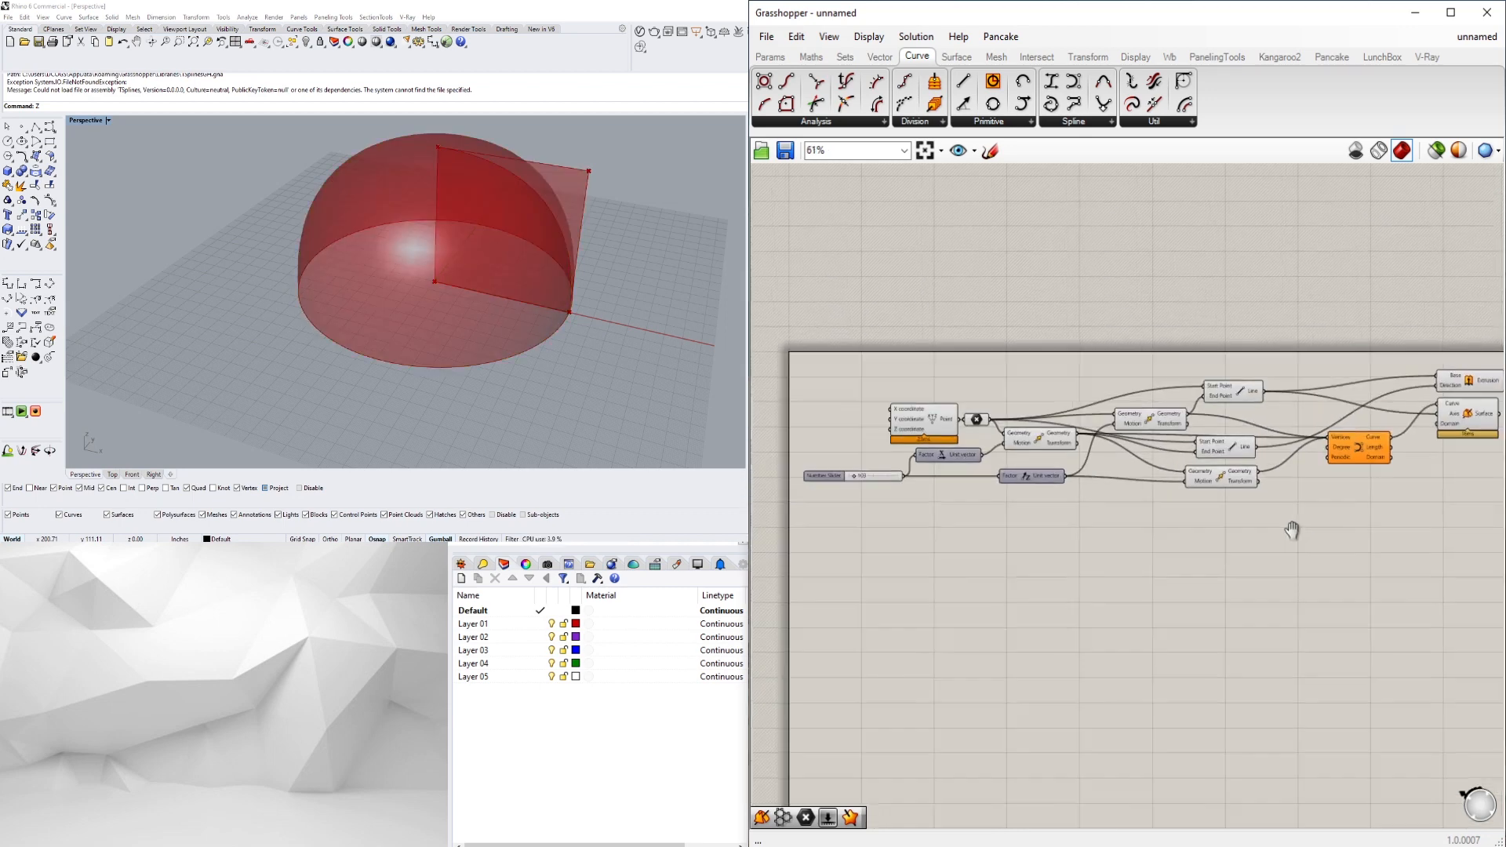
drag(1395, 551, 884, 286)
click(885, 286)
right_drag(1131, 452, 941, 483)
scroll(941, 482, up, 2)
Turn off the Extrude component's preview and rearrange the Extrude, Nurbs Curve and Revolution components
drag(1381, 380, 1248, 387)
drag(1256, 489, 1255, 523)
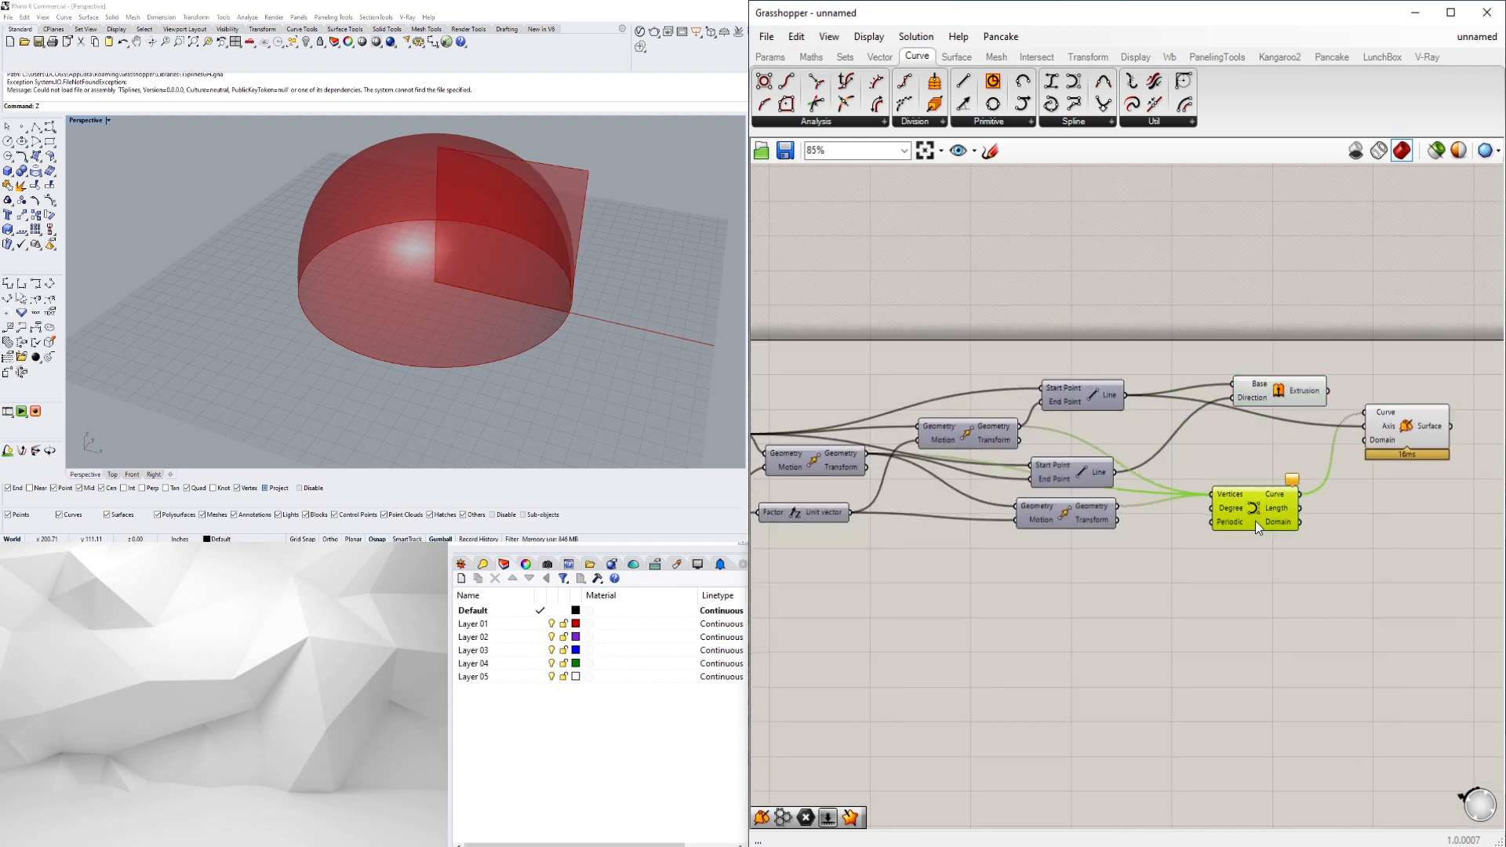
drag(1404, 435, 1376, 443)
drag(1290, 396, 1258, 387)
key(ctrl+q)
drag(1380, 436, 1367, 416)
click(1318, 478)
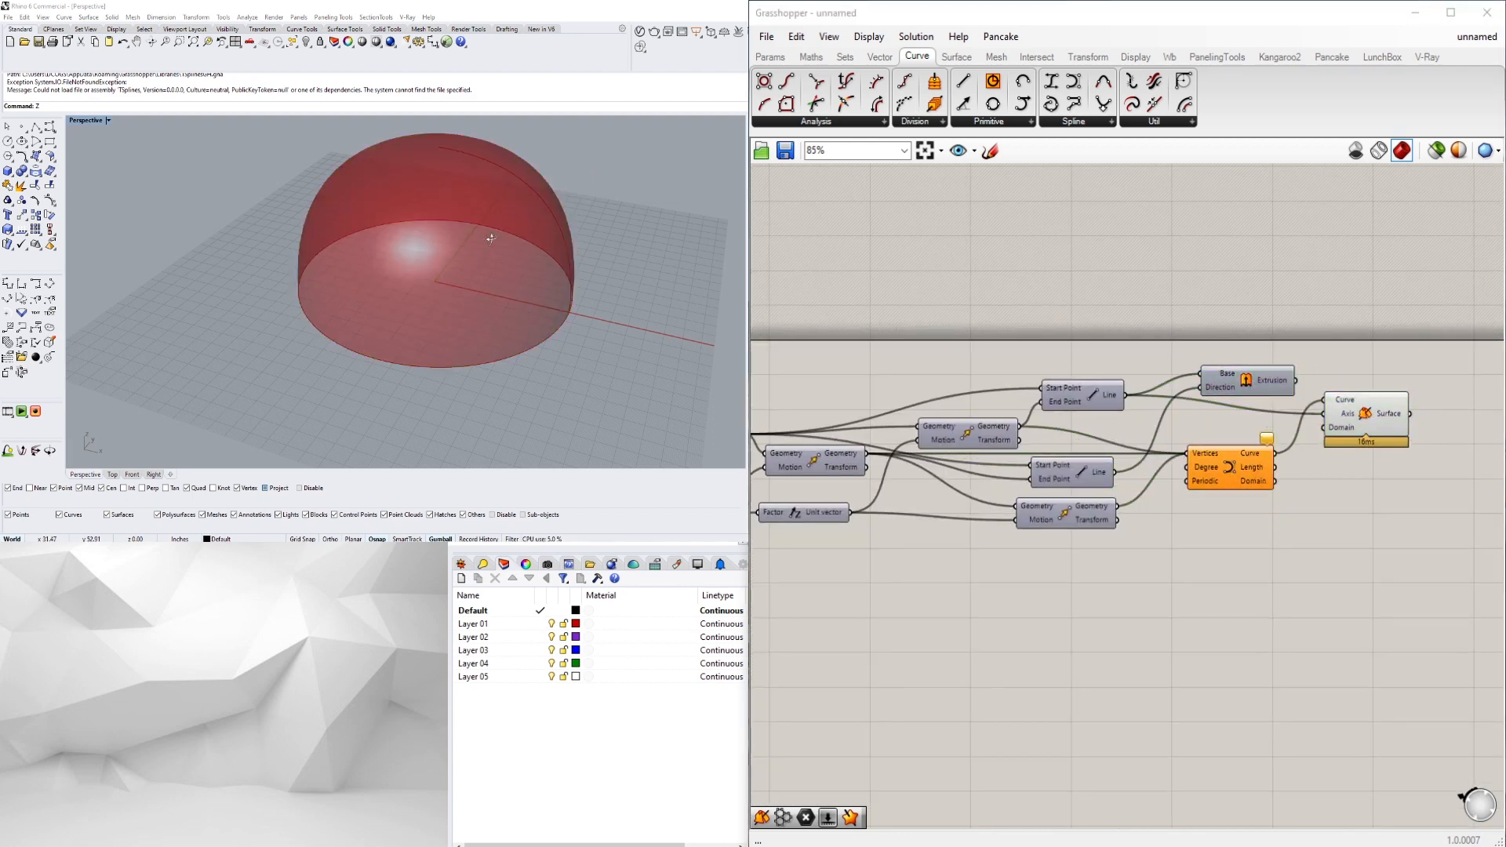
right_drag(491, 238, 329, 203)
right_drag(1389, 502, 1137, 470)
scroll(1138, 471, up, 1)
click(1121, 369)
double_click(1238, 382)
text(pl)
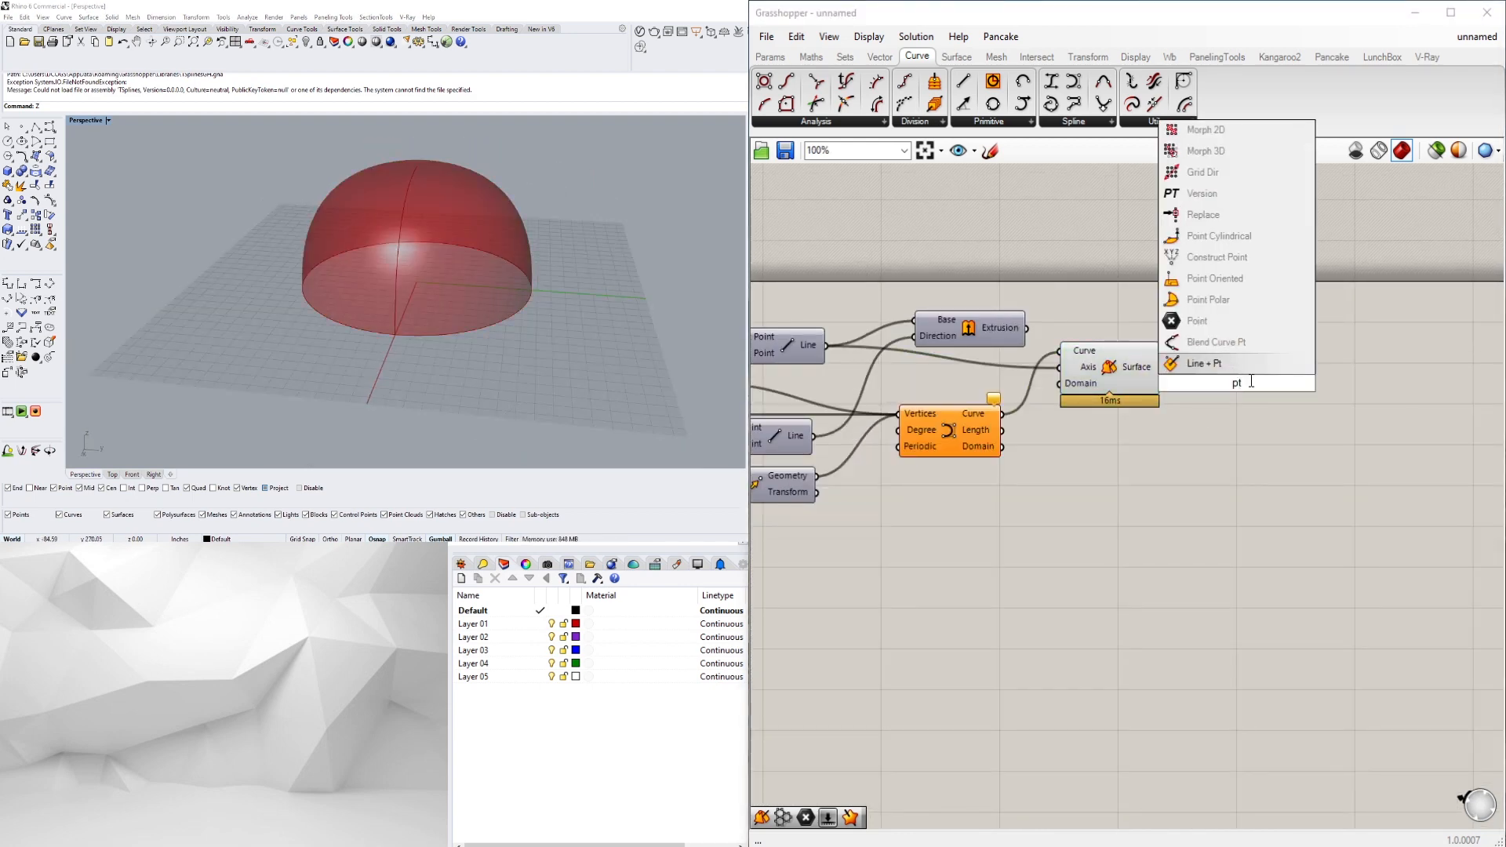
key(Escape)
Add the PanelingTools grid component with Surface, UNumber and VNumber inputs and wire the revolved surface into it
click(1217, 56)
click(925, 121)
click(941, 384)
click(1260, 419)
drag(1160, 368, 1213, 402)
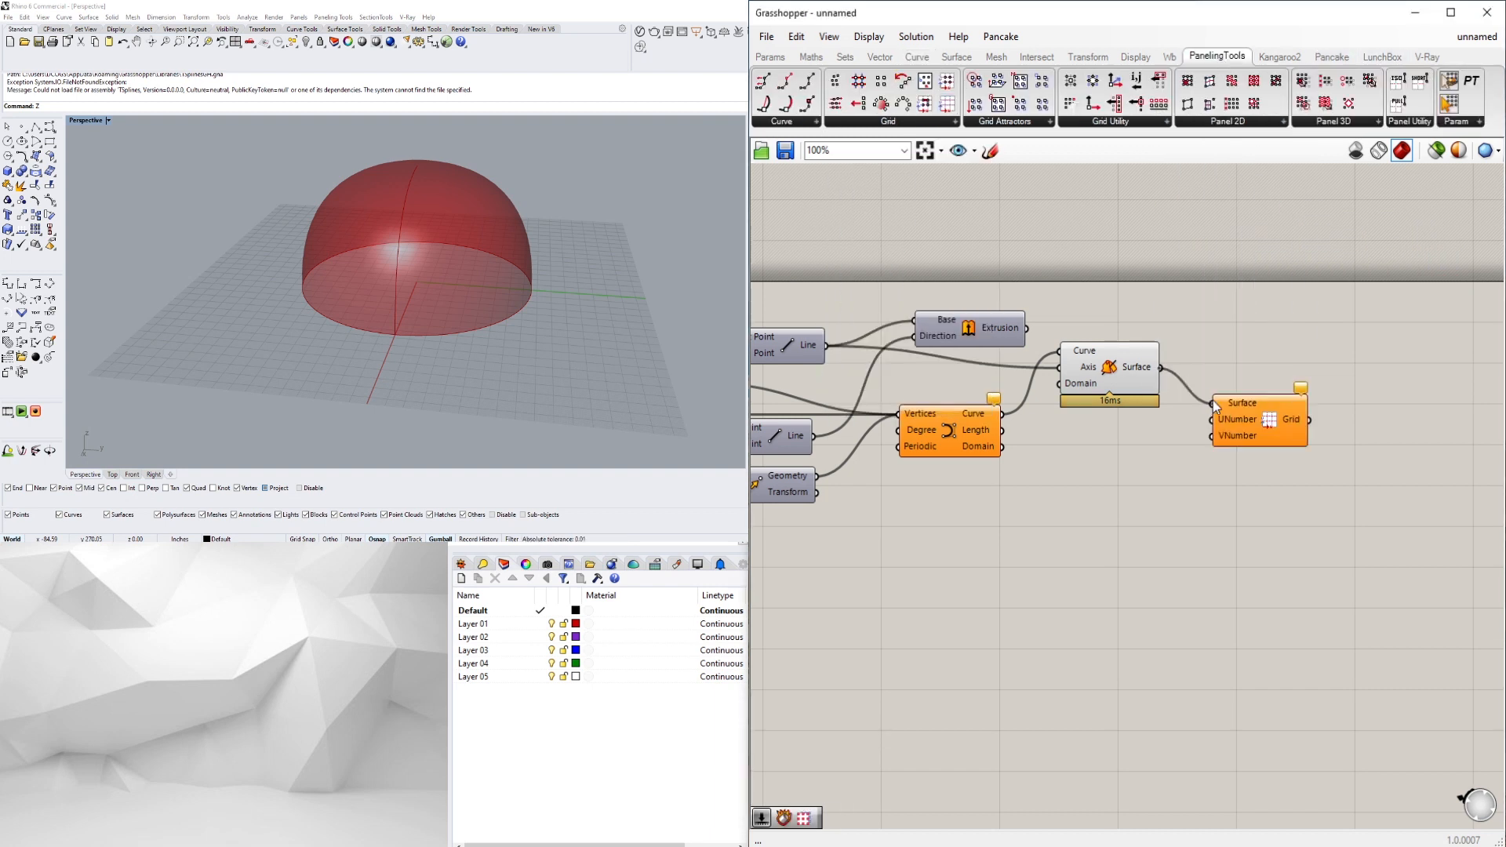
Add a number slider set to 5 and wire it into the surface grid's UNumber and VNumber inputs
double_click(1117, 441)
text(5)
key(Return)
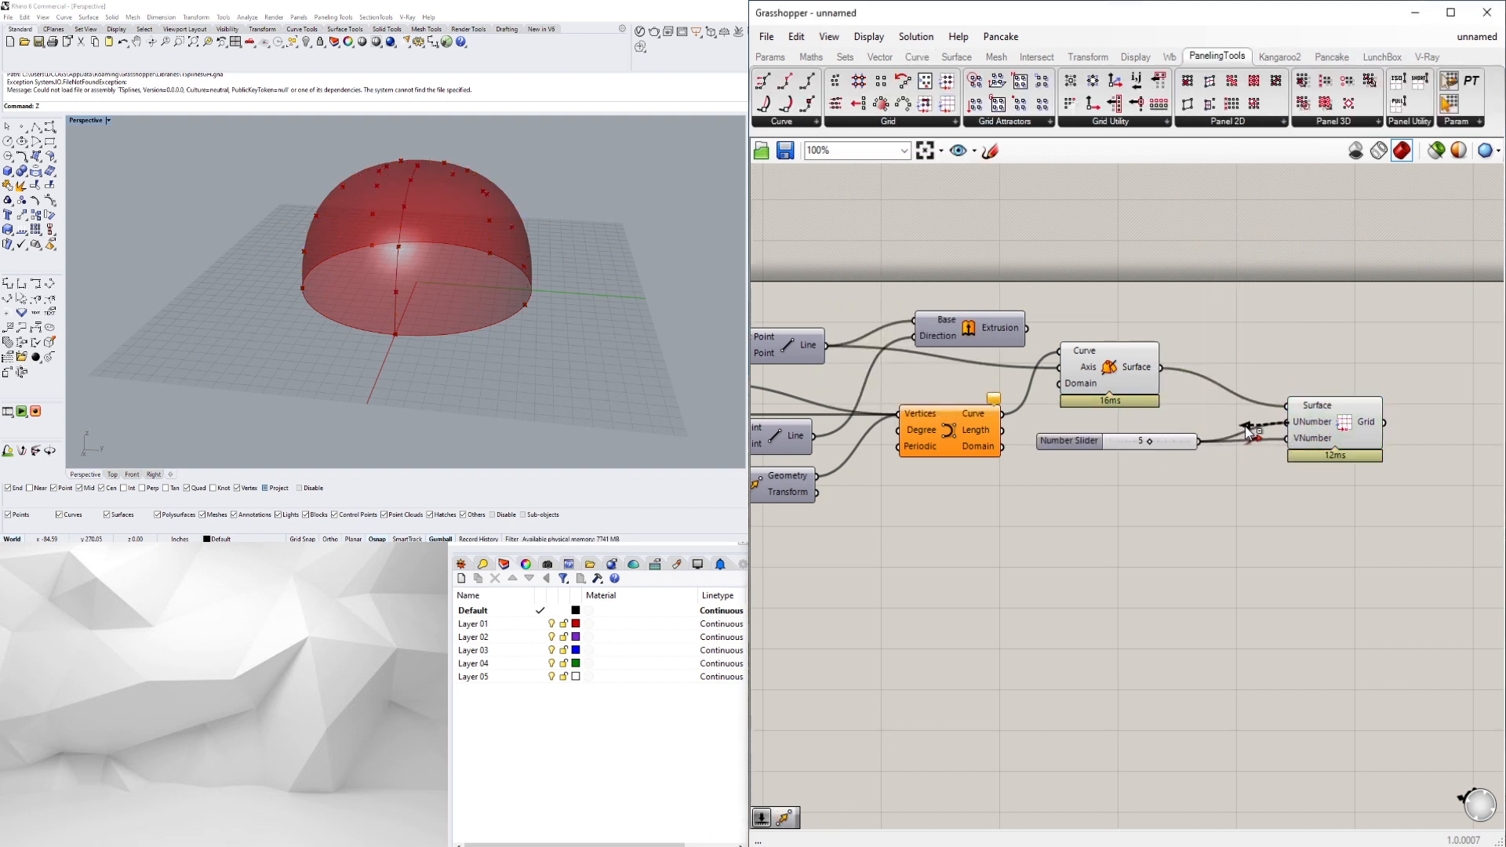
drag(1291, 447, 1293, 459)
Add a Multiplication component, feed the slider into A and B, and wire its result into the grid's UNumber input
double_click(1242, 491)
text(*)
key(Return)
drag(1199, 442, 1210, 476)
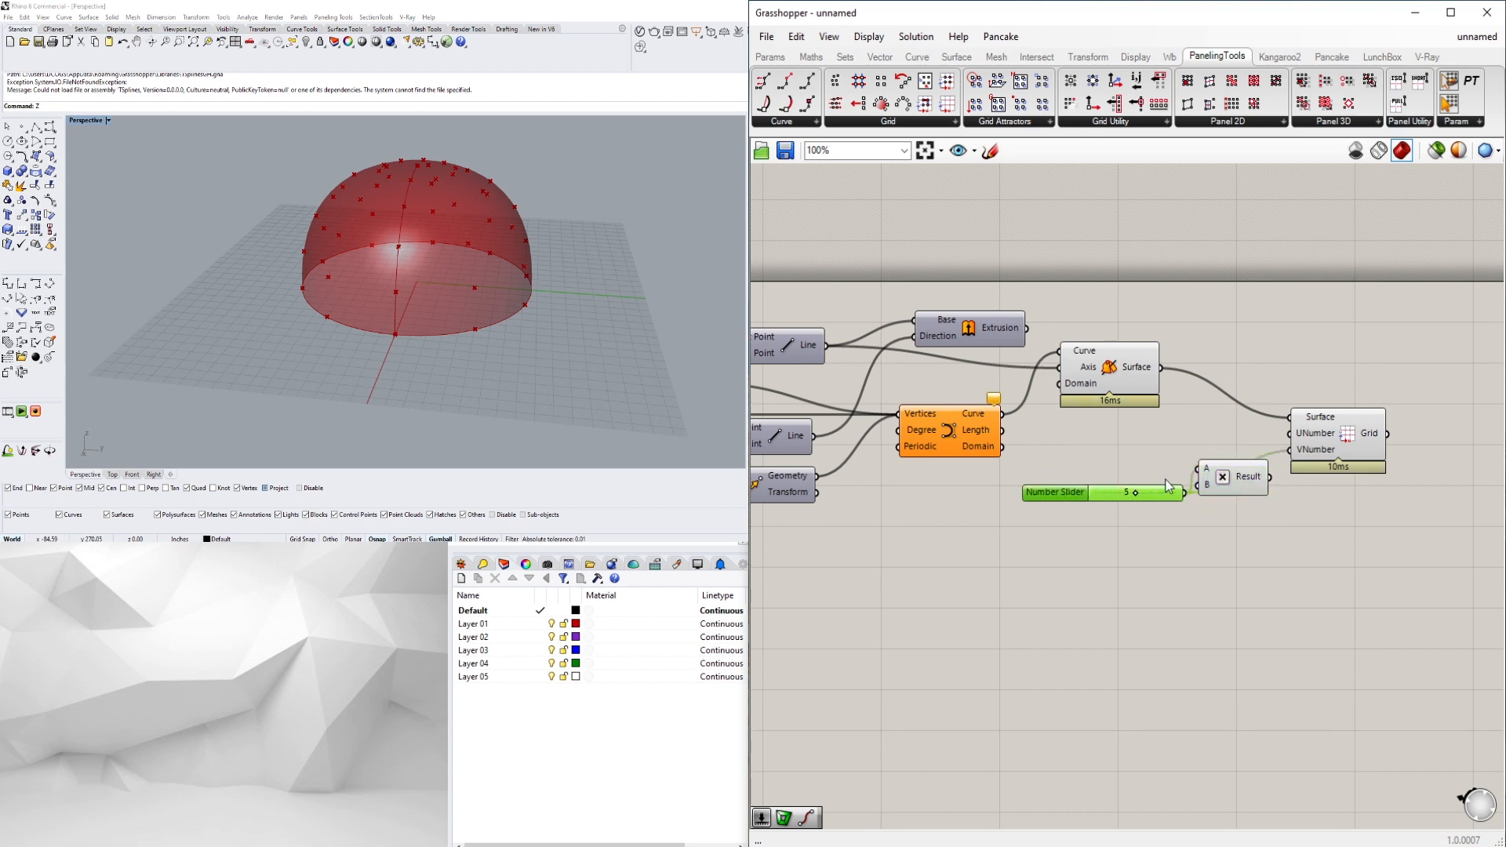
drag(1318, 434, 1341, 434)
drag(1219, 456, 1222, 429)
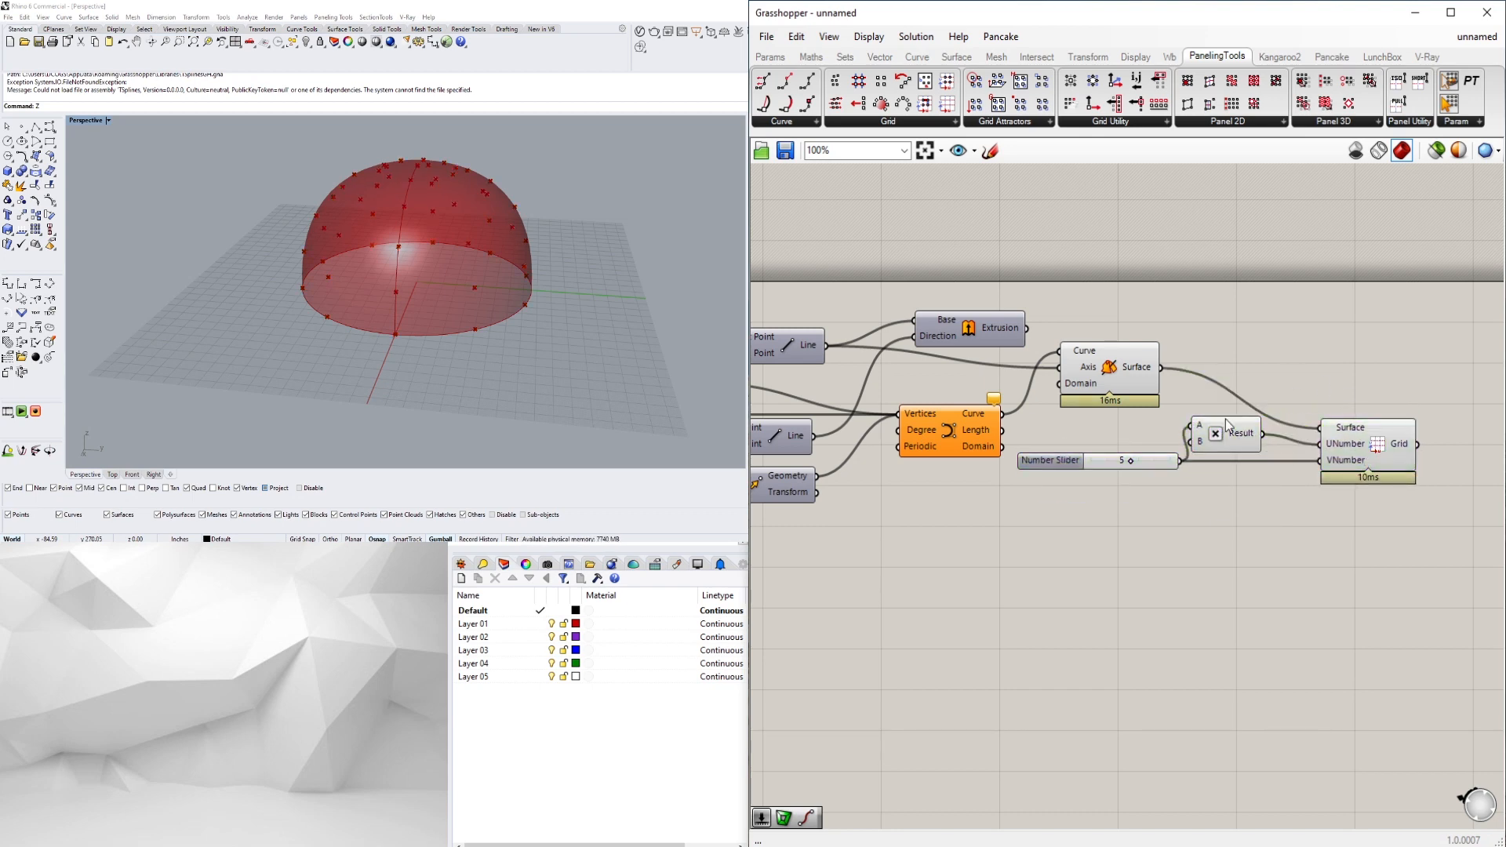
Set the grid density slider to 10 and shift the slider, Multiplication and grid components
scroll(1157, 494, up, 4)
drag(1109, 427, 1127, 425)
scroll(925, 467, down, 4)
double_click(1282, 494)
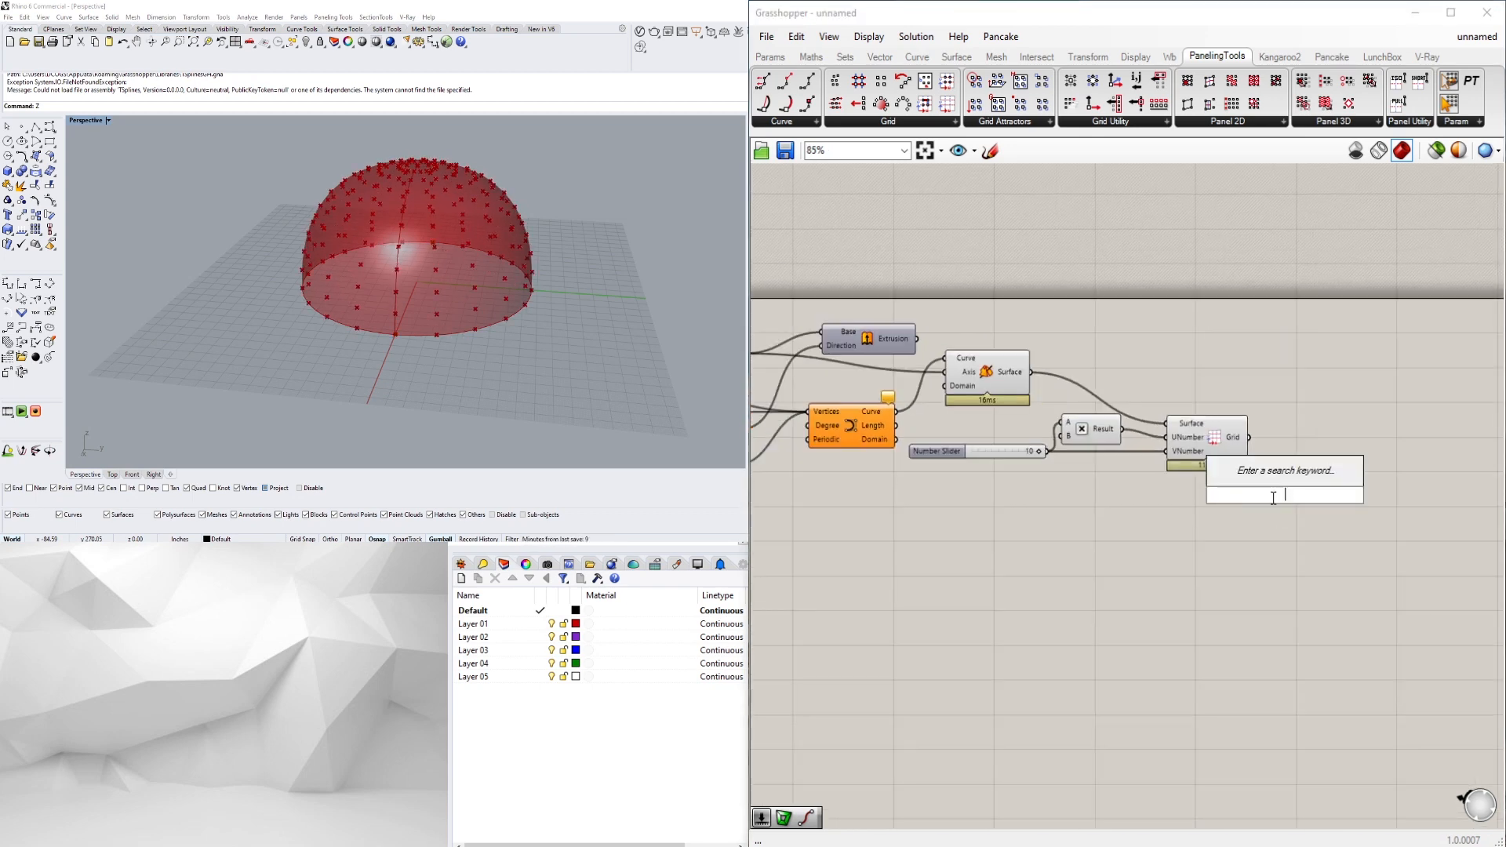
drag(1294, 517, 966, 418)
drag(1098, 431, 1062, 467)
scroll(1030, 474, up, 3)
scroll(1142, 375, down, 4)
Add an Offset Grid component beside the surface grid and wire the revolved surface into its BRep input
double_click(1289, 433)
text(off)
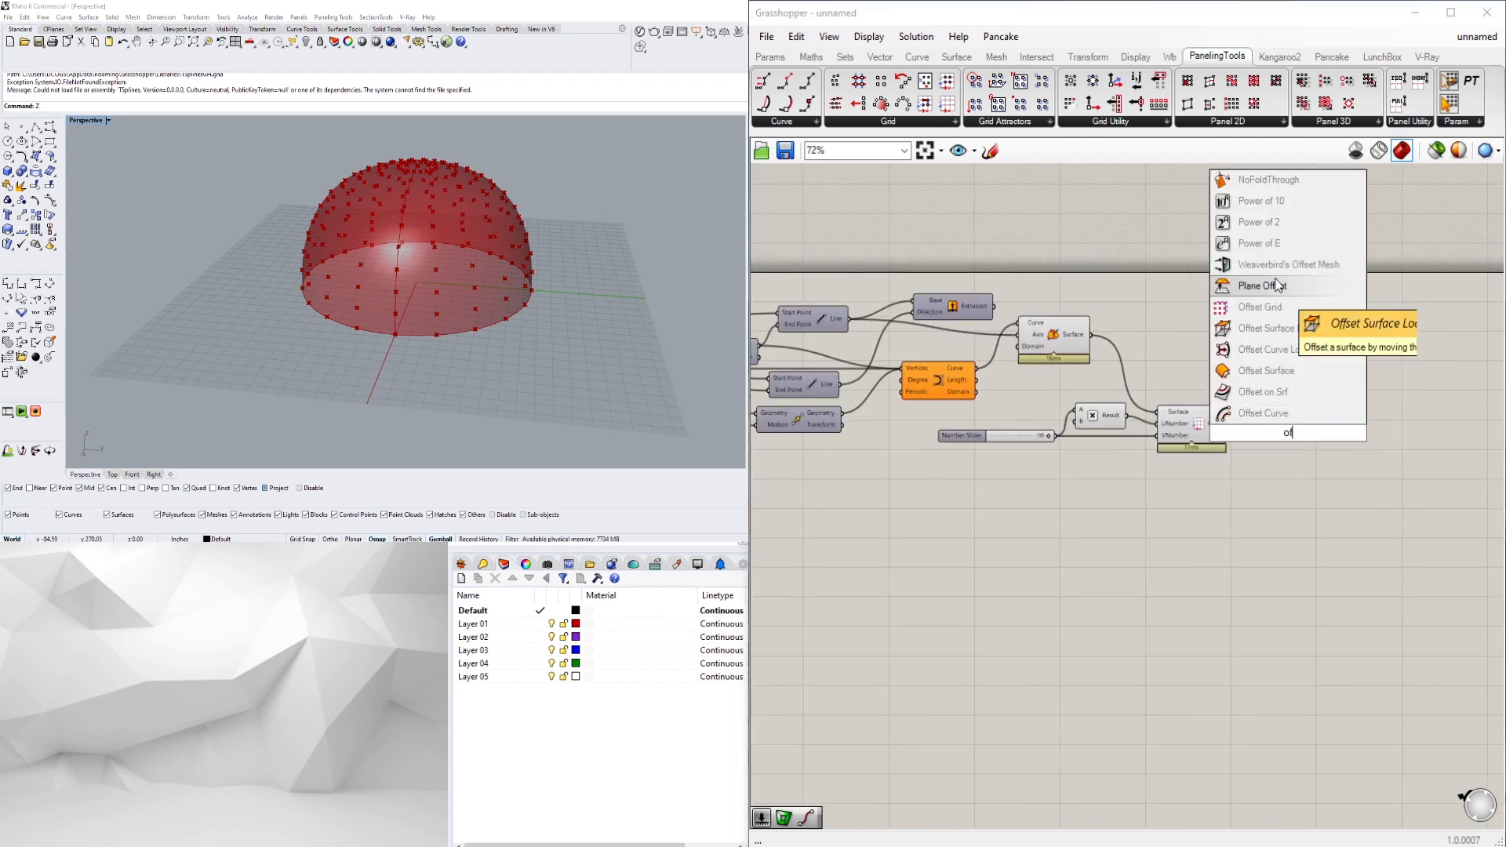
click(1272, 286)
drag(1091, 334, 1230, 381)
drag(1264, 431, 1293, 420)
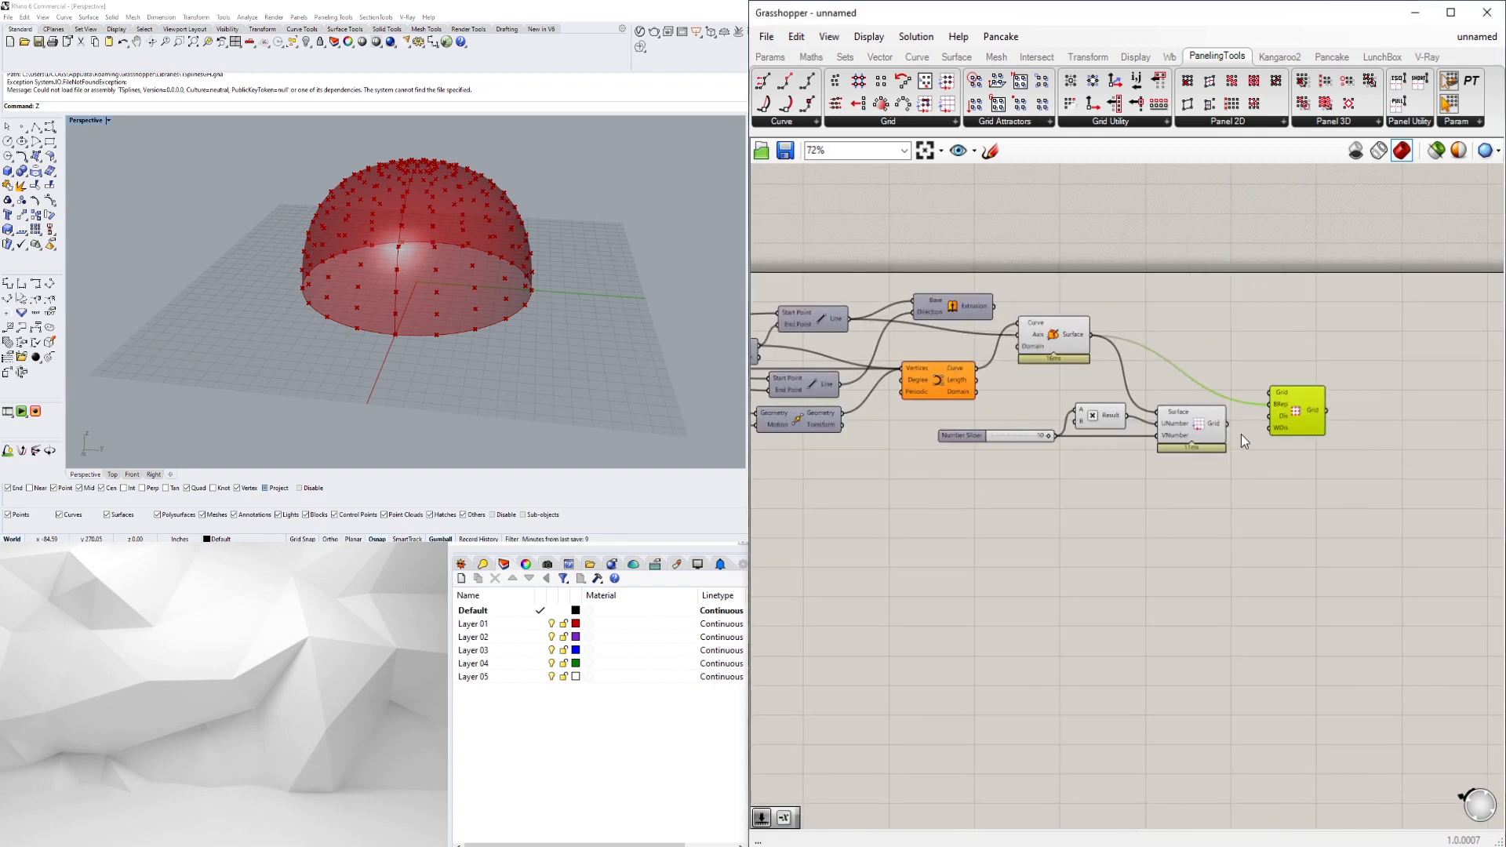
Drive the offset grid's Dis input with a number slider set to 12 and reposition the grid components
double_click(1174, 476)
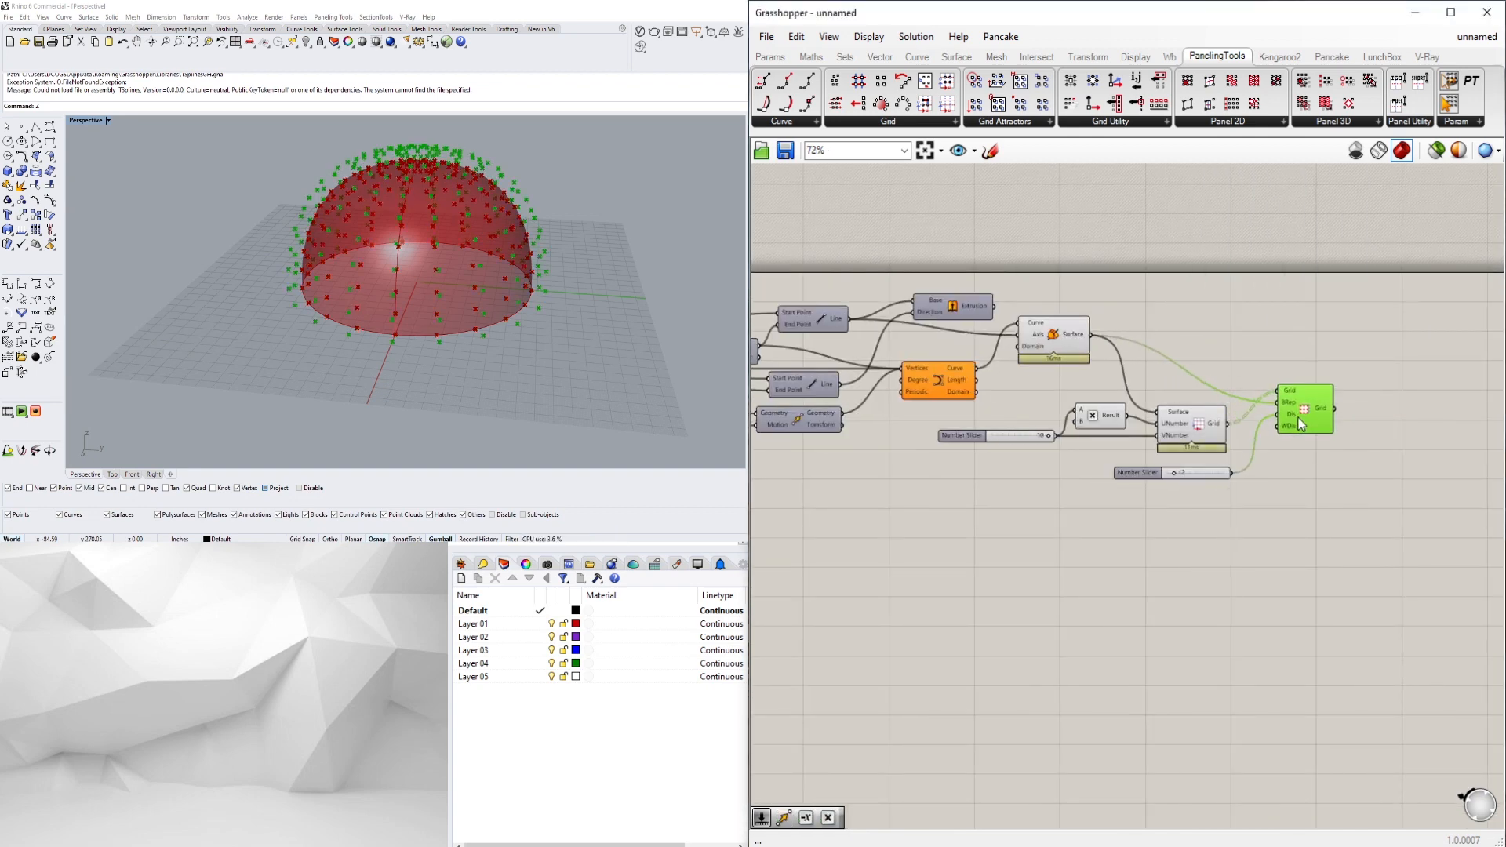
click(1148, 511)
scroll(1152, 469, down, 1)
scroll(1172, 429, up, 2)
drag(1409, 538, 1020, 400)
drag(1188, 455, 1247, 423)
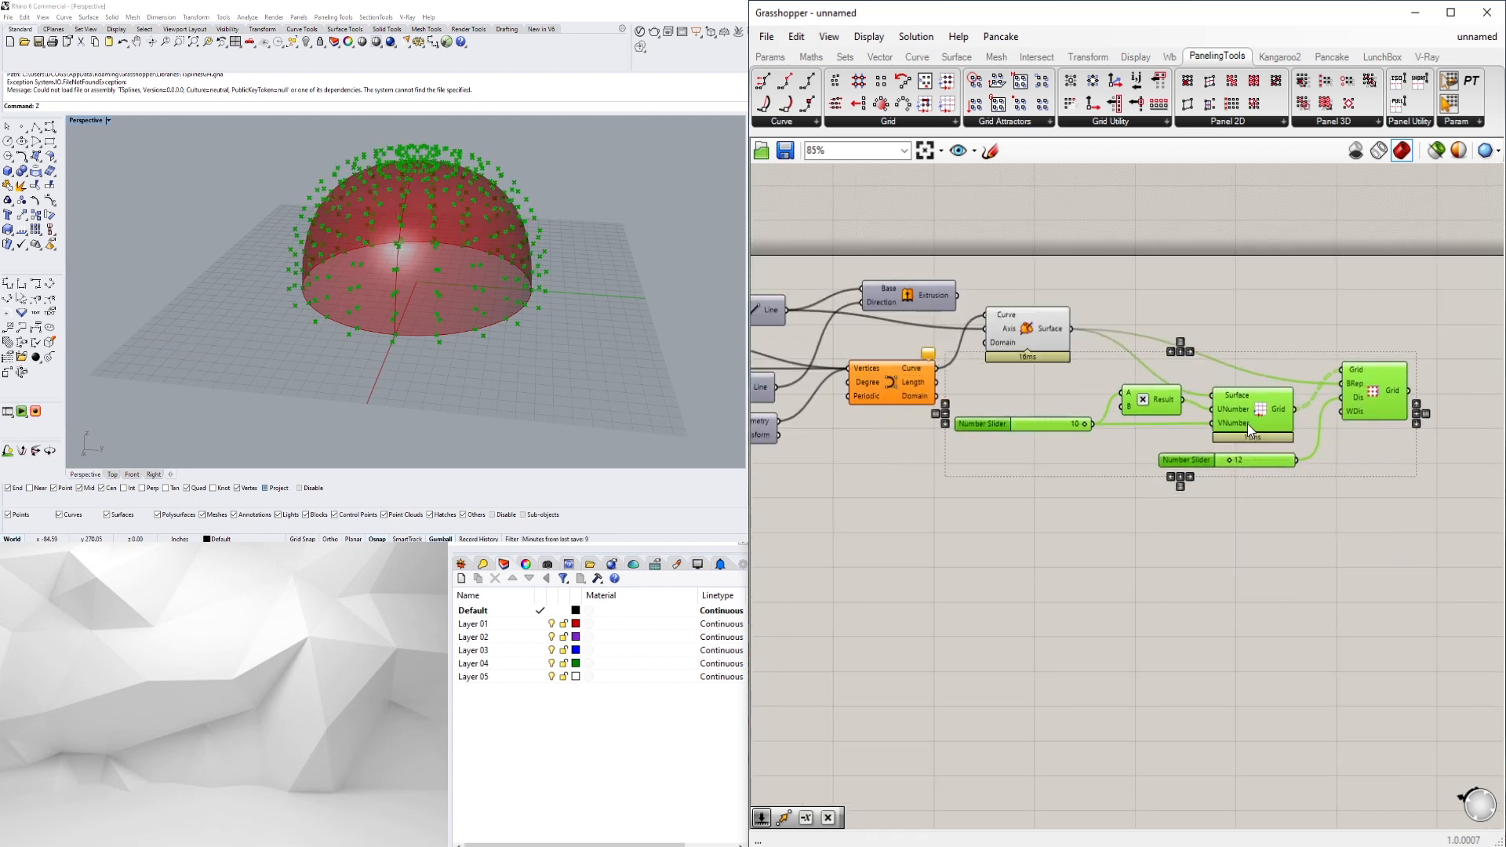
Set the slider driving the surface grid's U and V numbers to 7
scroll(1259, 416, up, 2)
drag(1412, 498, 1225, 395)
click(1161, 369)
click(799, 495)
scroll(799, 495, down, 2)
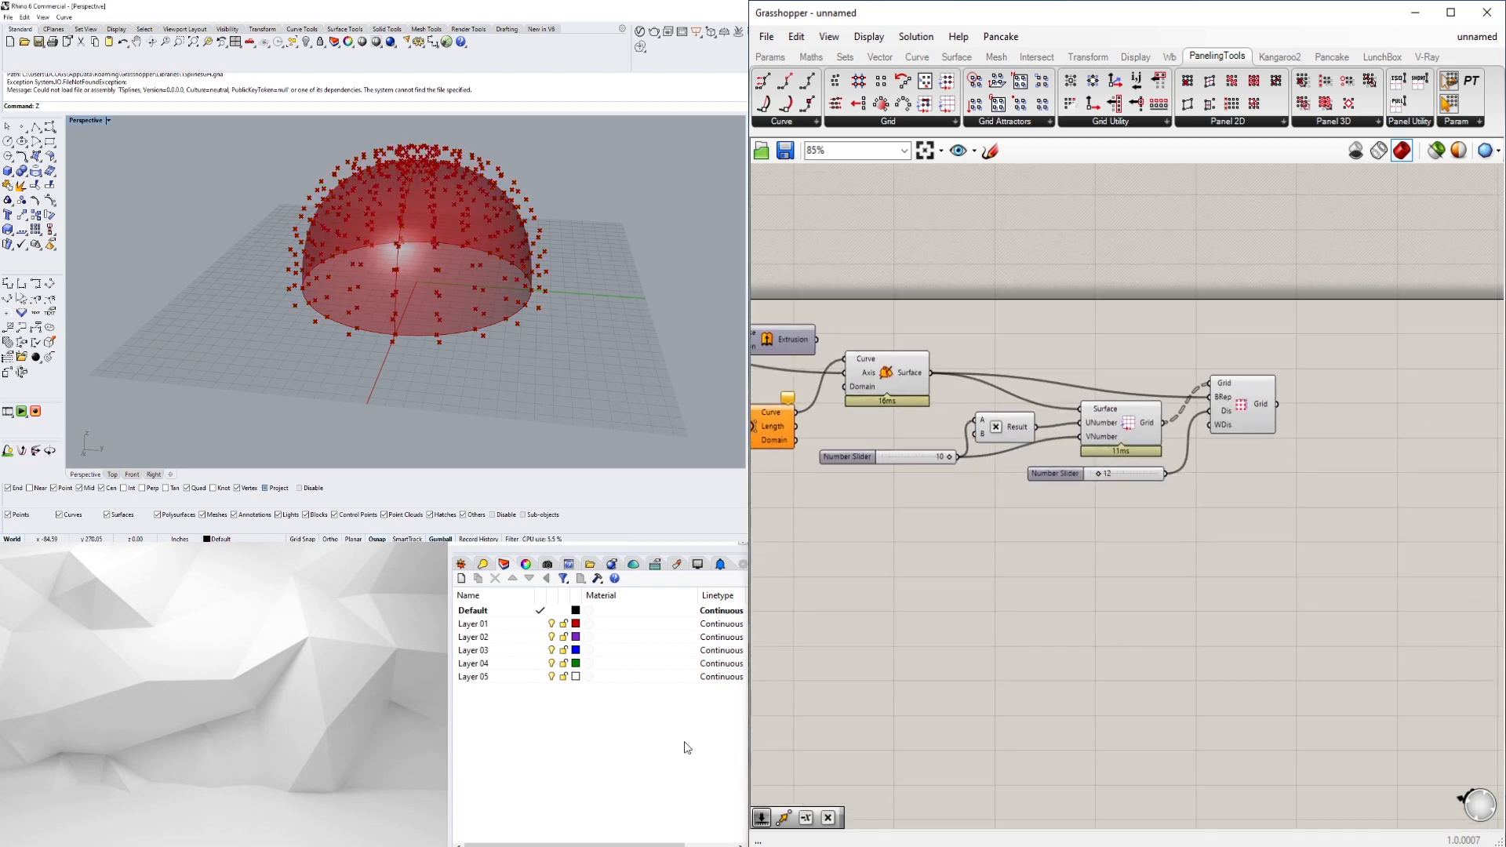
right_drag(502, 298, 596, 329)
right_drag(754, 538, 887, 523)
scroll(1098, 440, up, 4)
drag(1116, 437, 1074, 440)
scroll(1083, 541, down, 7)
Add a Rectangle component below the definition with its X Size and Y Size driven by a slider set to 10
right_drag(1083, 604, 1401, 463)
right_drag(377, 290, 321, 261)
scroll(321, 261, up, 8)
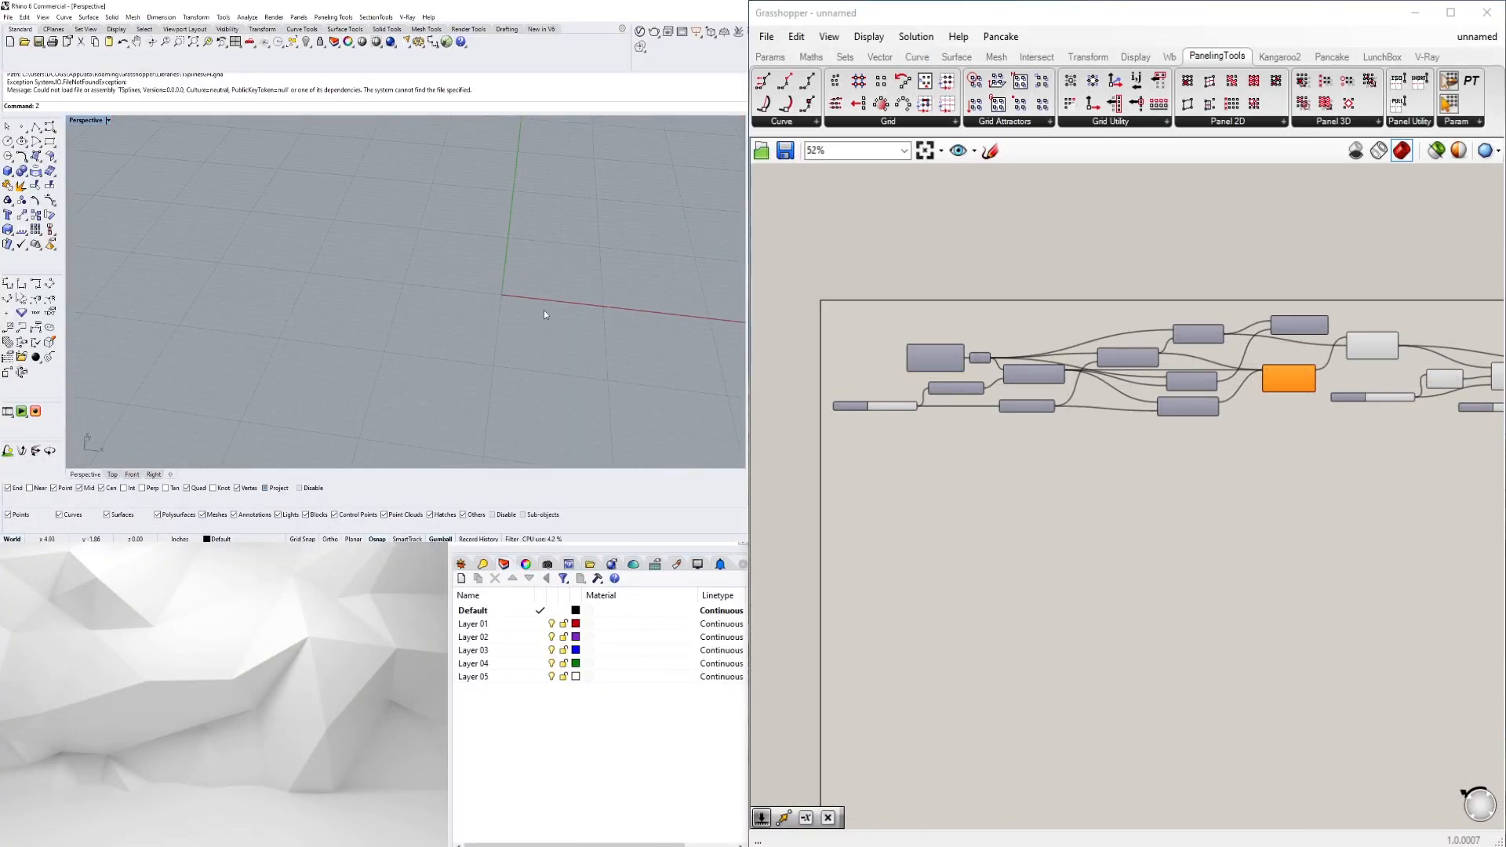
scroll(875, 506, up, 2)
double_click(878, 506)
text(rect)
click(877, 486)
drag(878, 505, 1160, 514)
double_click(959, 503)
text(10)
key(Return)
drag(1018, 504, 1142, 499)
Add a Discontinuity component and feed it the rectangle curve
double_click(1106, 514)
text(disc)
click(1173, 496)
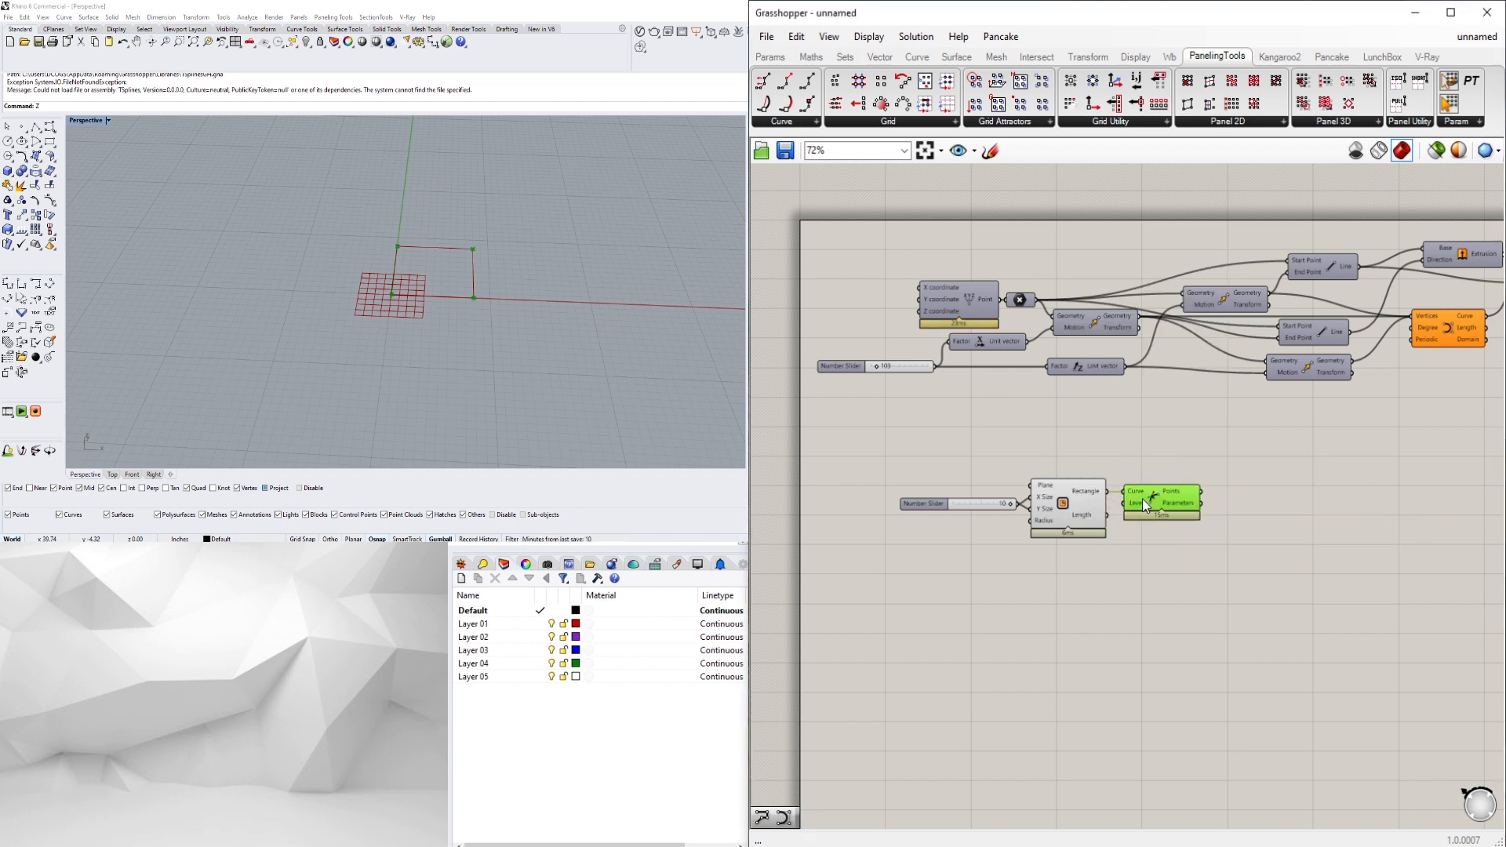
scroll(1238, 513, up, 1)
Add a Polygon component placed on the discontinuity points, with its Segments driven by a slider set to 4
double_click(1281, 500)
text(pol)
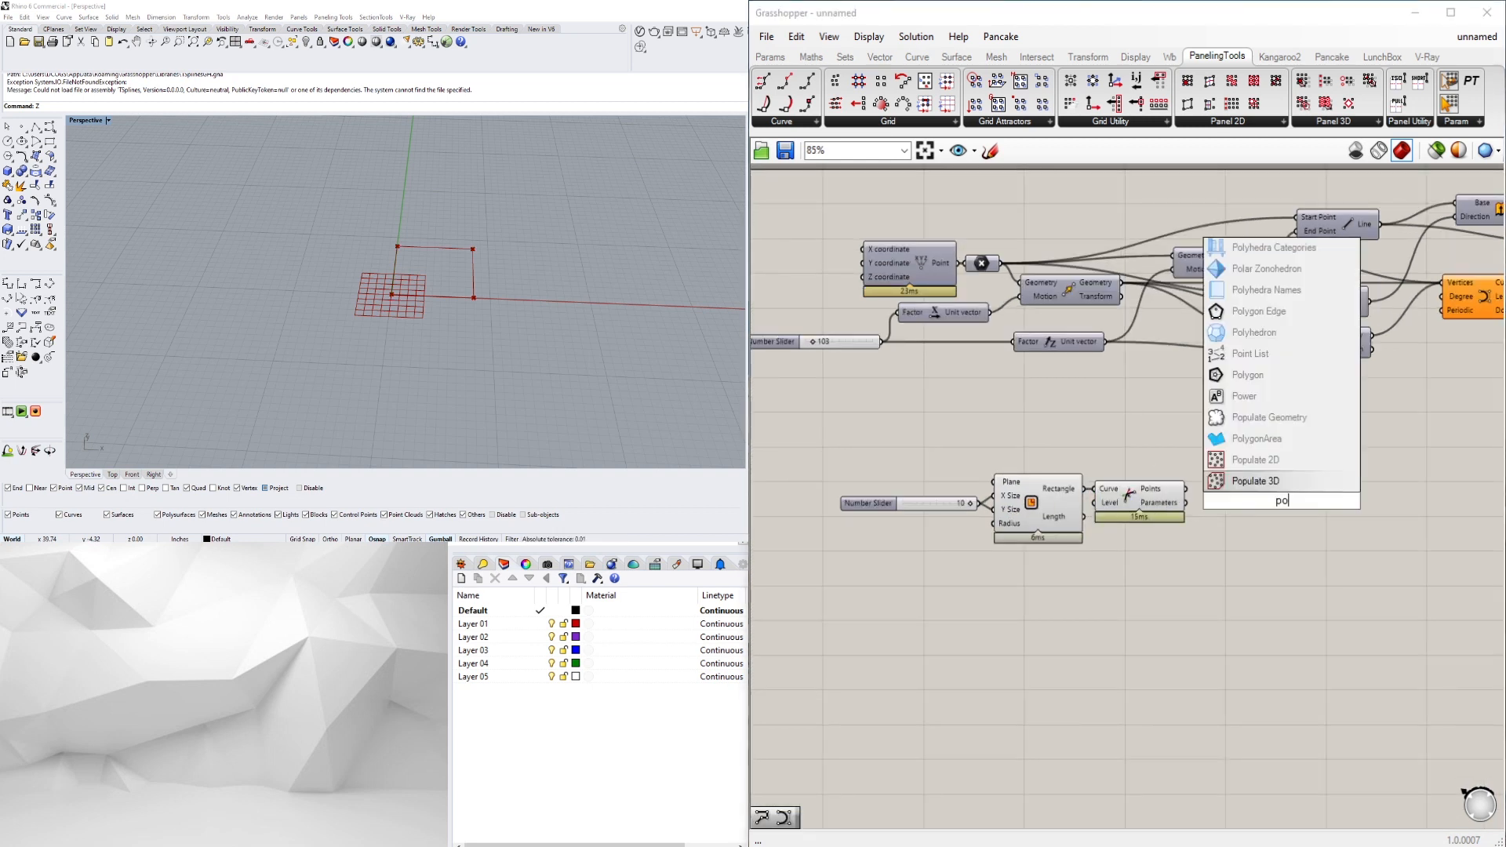
click(1235, 376)
drag(1186, 488, 1290, 545)
double_click(1135, 454)
text(4)
key(Return)
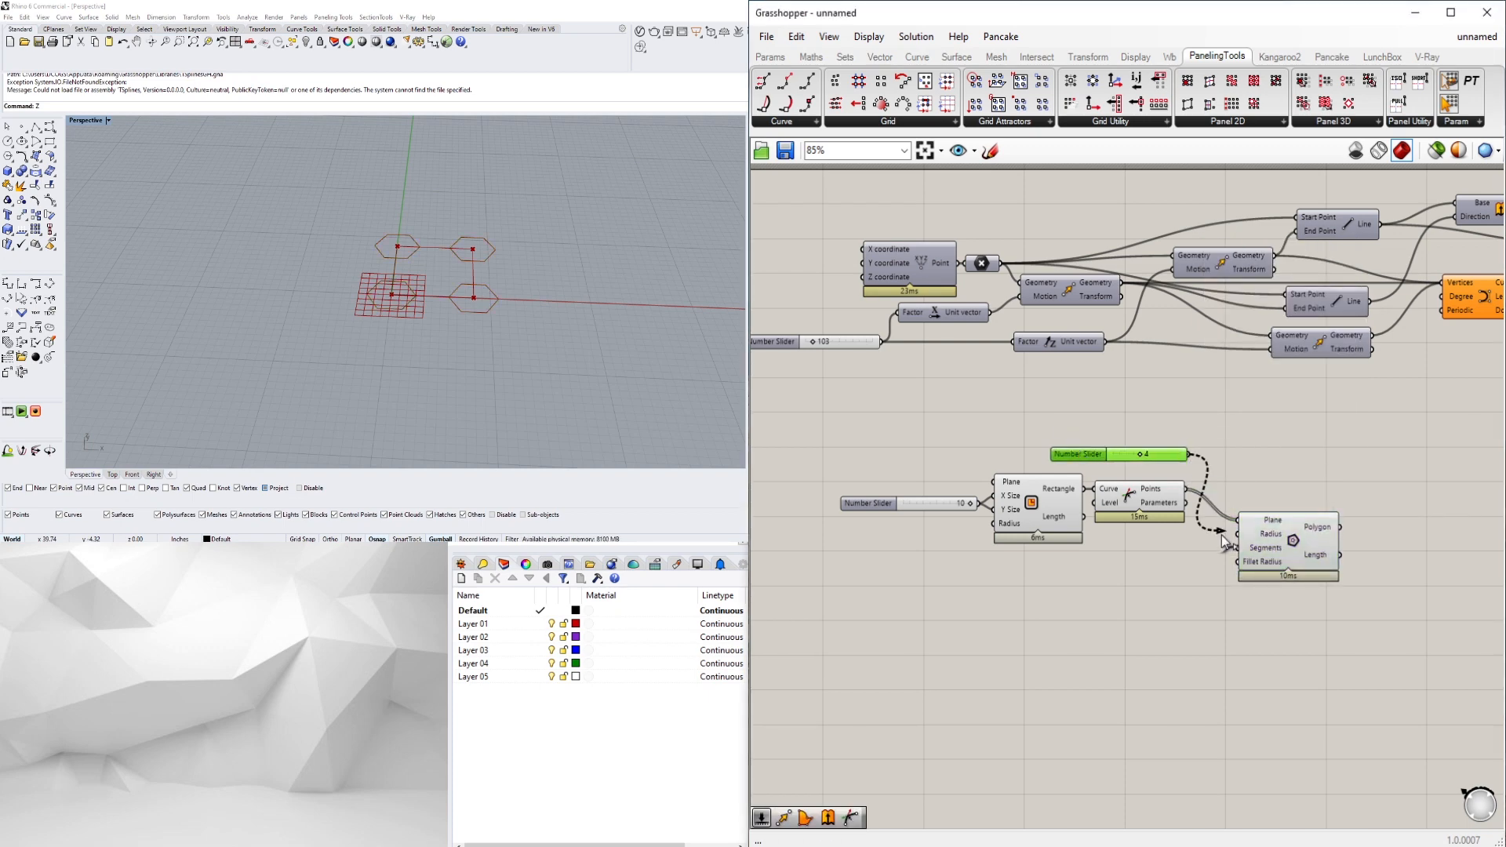
Add a number slider for the polygon's Fillet Radius and set it to 0
double_click(1124, 568)
text(5)
key(Return)
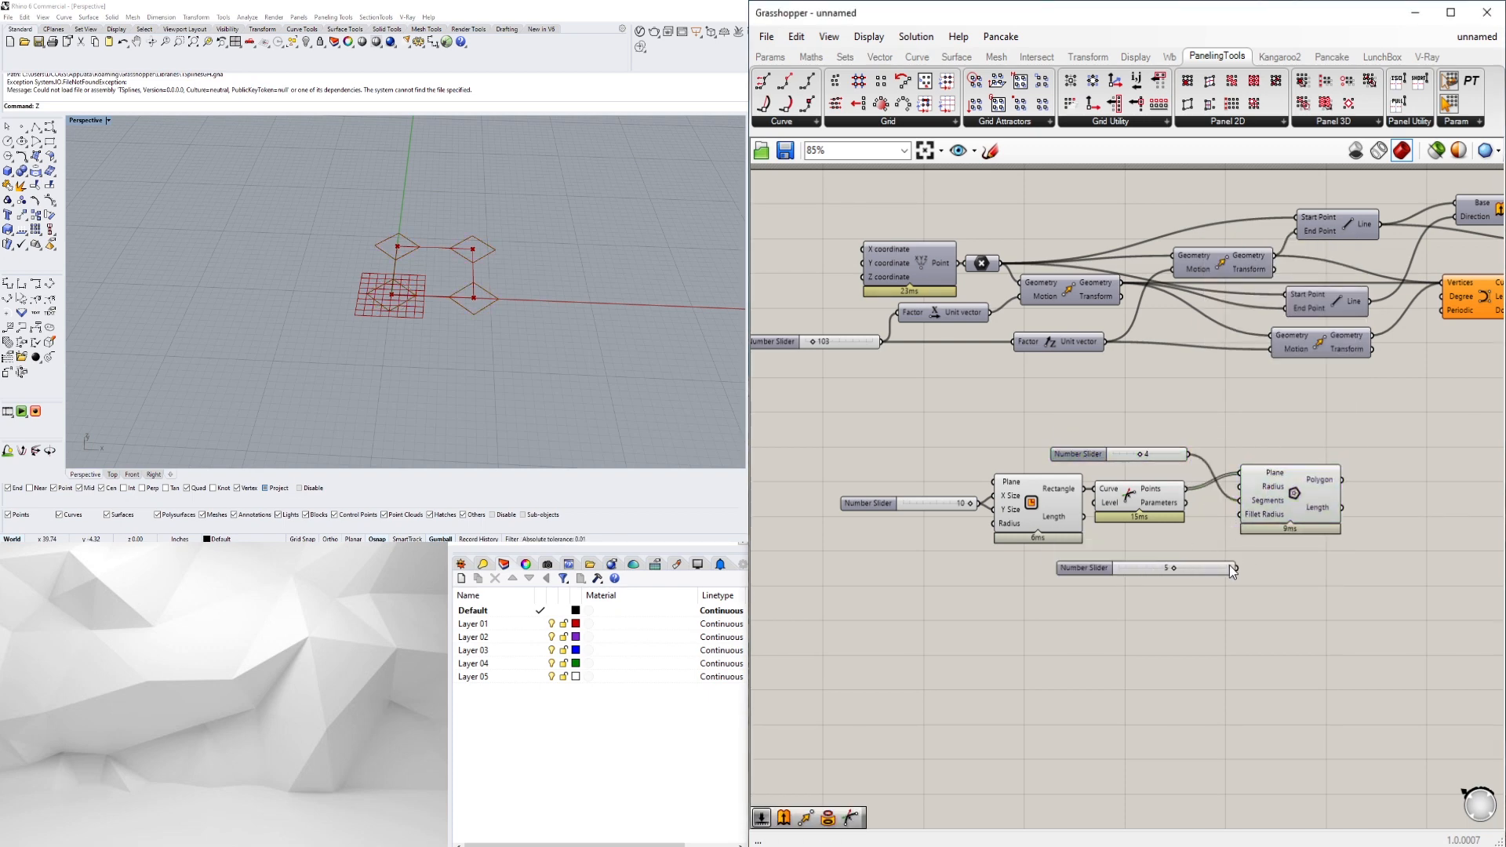
scroll(1125, 562, up, 4)
drag(1177, 574, 1128, 578)
scroll(1190, 451, down, 3)
right_drag(1141, 497, 1250, 505)
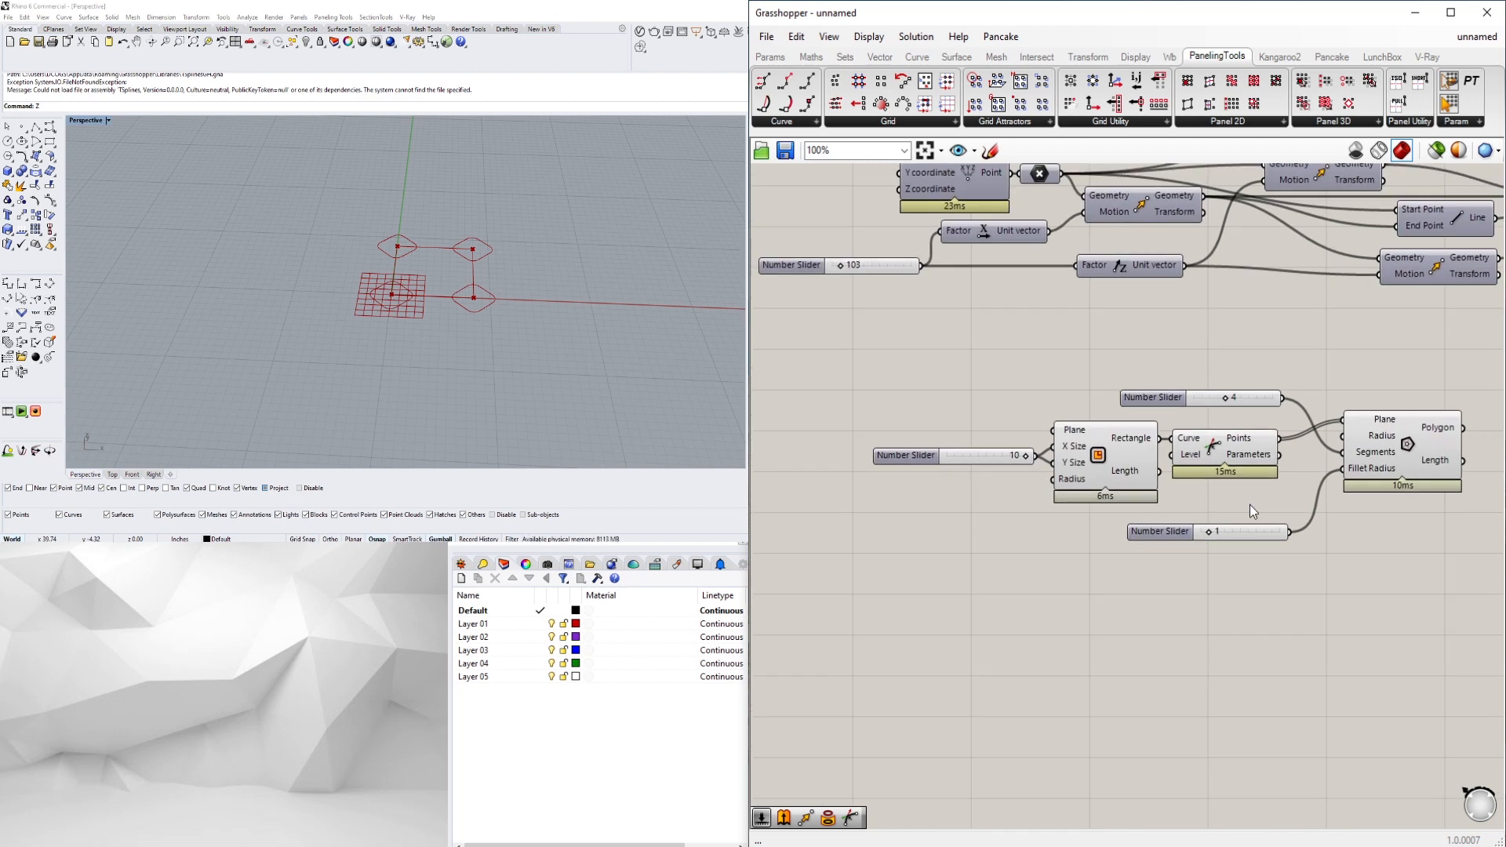
drag(1208, 532, 1202, 533)
Add a Region Union component and wire both the polygons and the rectangle into its Curves input
right_drag(1202, 532, 988, 577)
double_click(1290, 538)
text(reg)
click(1268, 510)
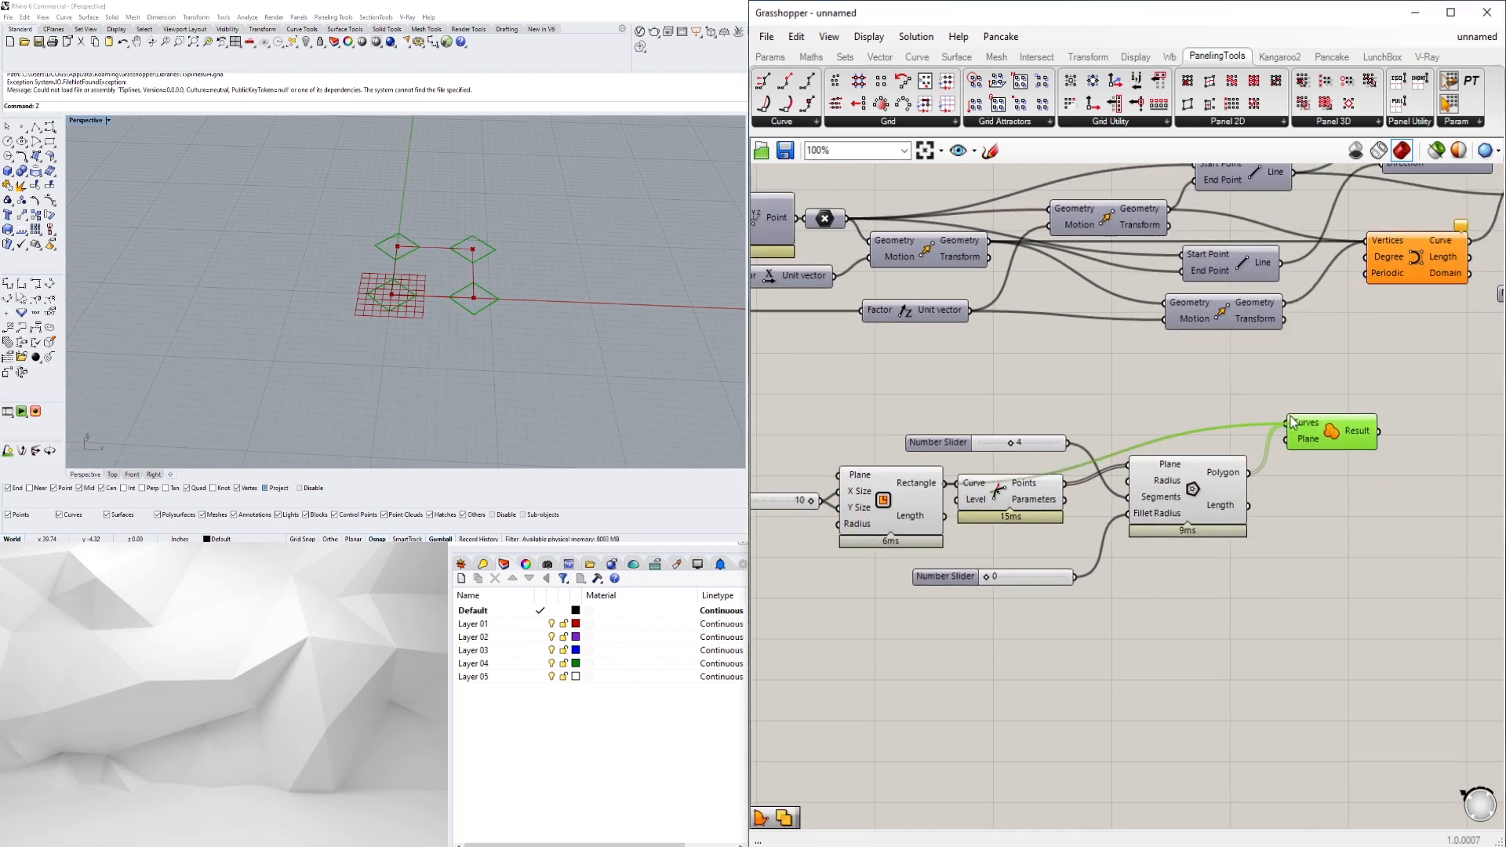
Turn off the preview of the Rectangle, Discontinuity and Polygon components
scroll(798, 590, down, 3)
drag(1129, 596, 871, 426)
middle_click(870, 427)
click(924, 381)
scroll(1297, 543, up, 3)
Flatten the Curves input of the Region Union component
double_click(1256, 470)
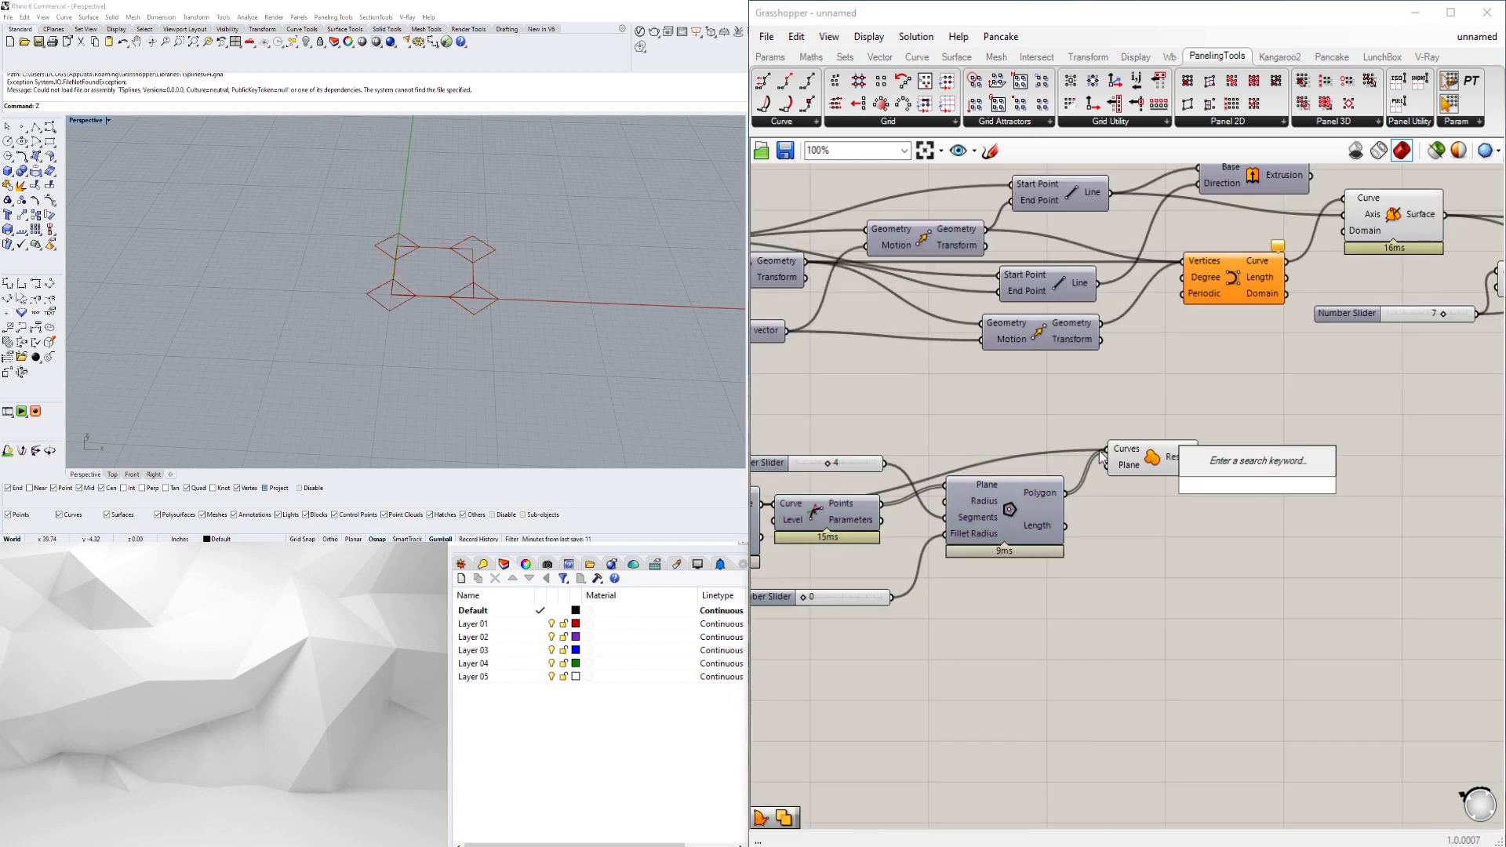
right_click(1120, 449)
click(1161, 566)
Add a Boundary Surfaces component fed by the Region Union result and turn off the union's preview
double_click(1299, 494)
text(bou)
click(1275, 477)
drag(1200, 456, 1263, 457)
right_click(1160, 458)
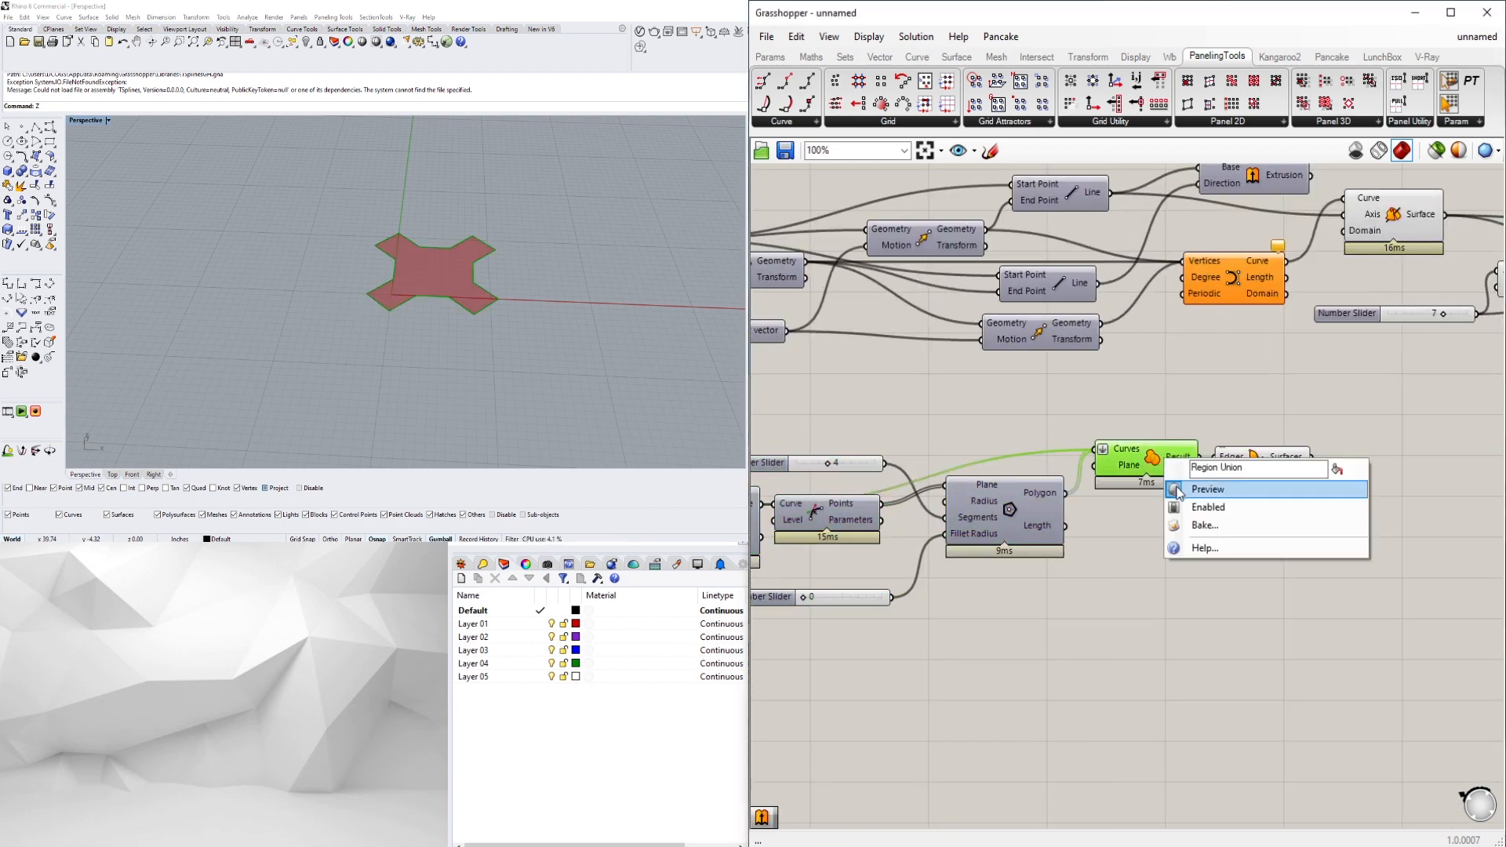
click(1177, 488)
Restrict the polygon's Segments slider to even numbers with a minimum of 4
right_drag(353, 294, 492, 252)
scroll(1006, 609, up, 4)
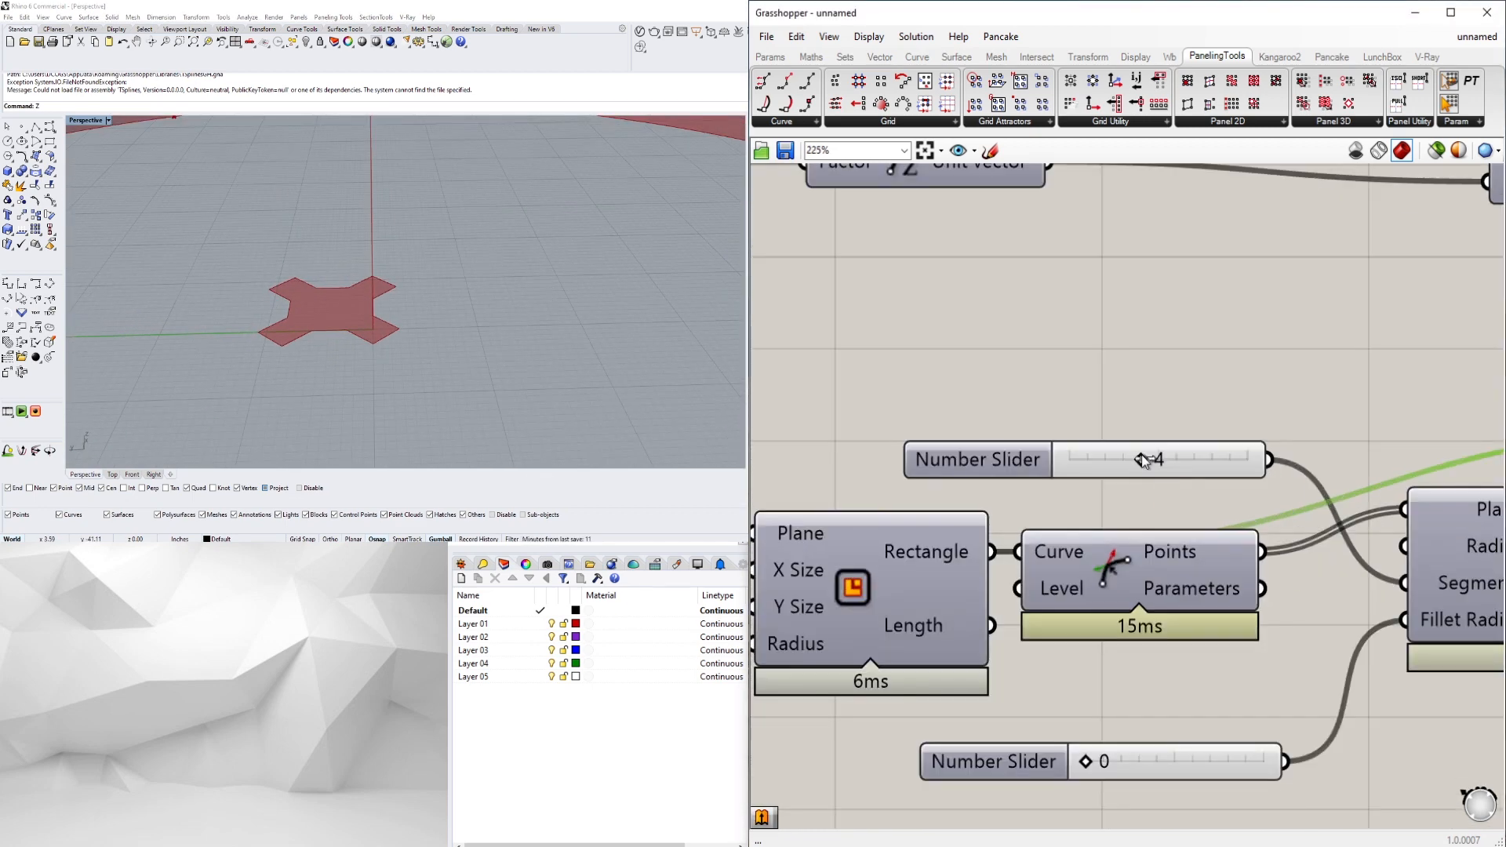
double_click(948, 469)
click(996, 425)
click(957, 629)
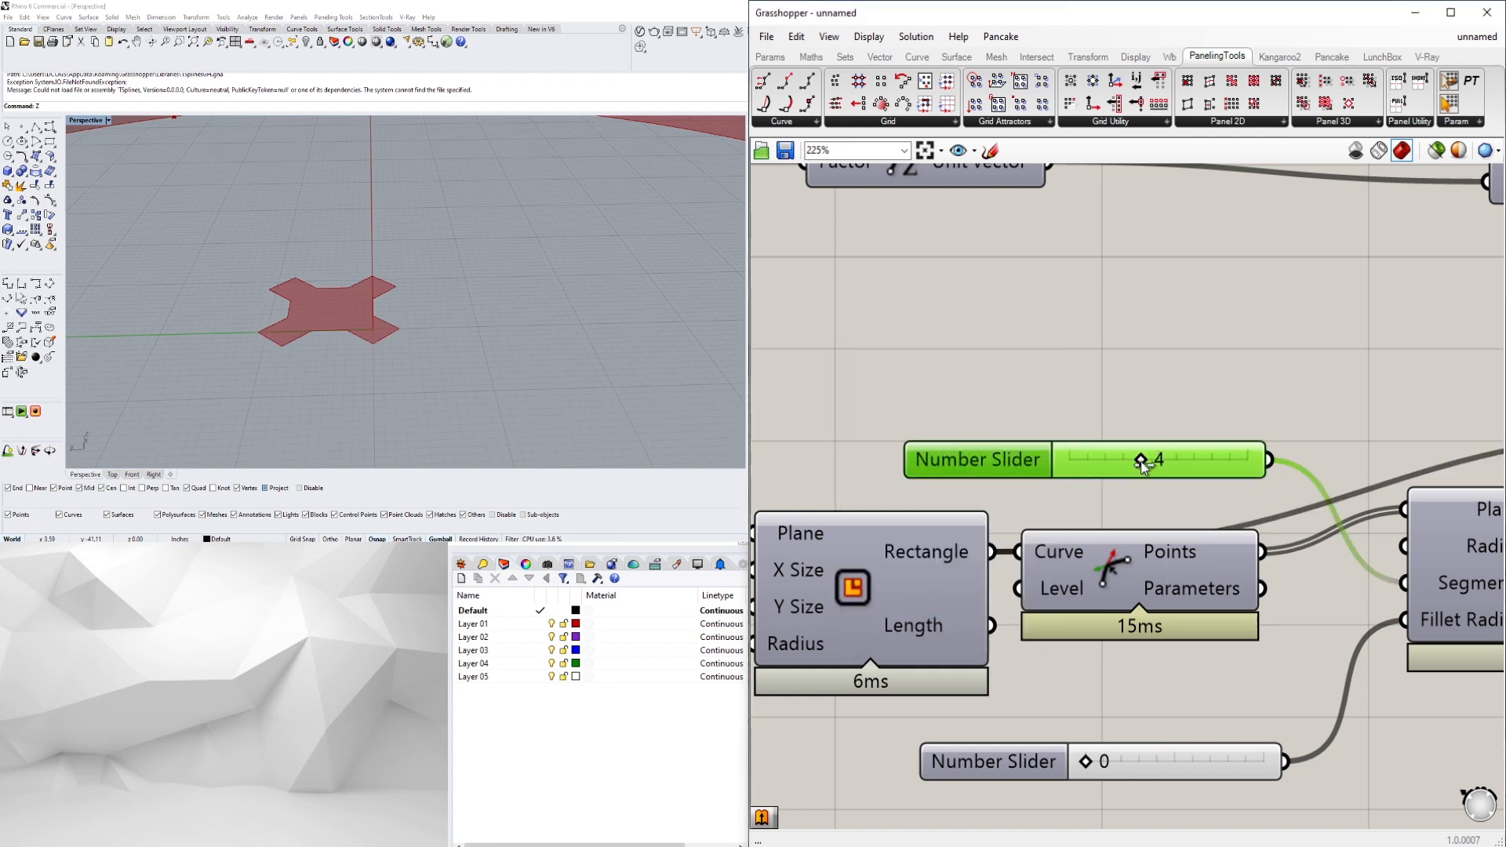
double_click(996, 450)
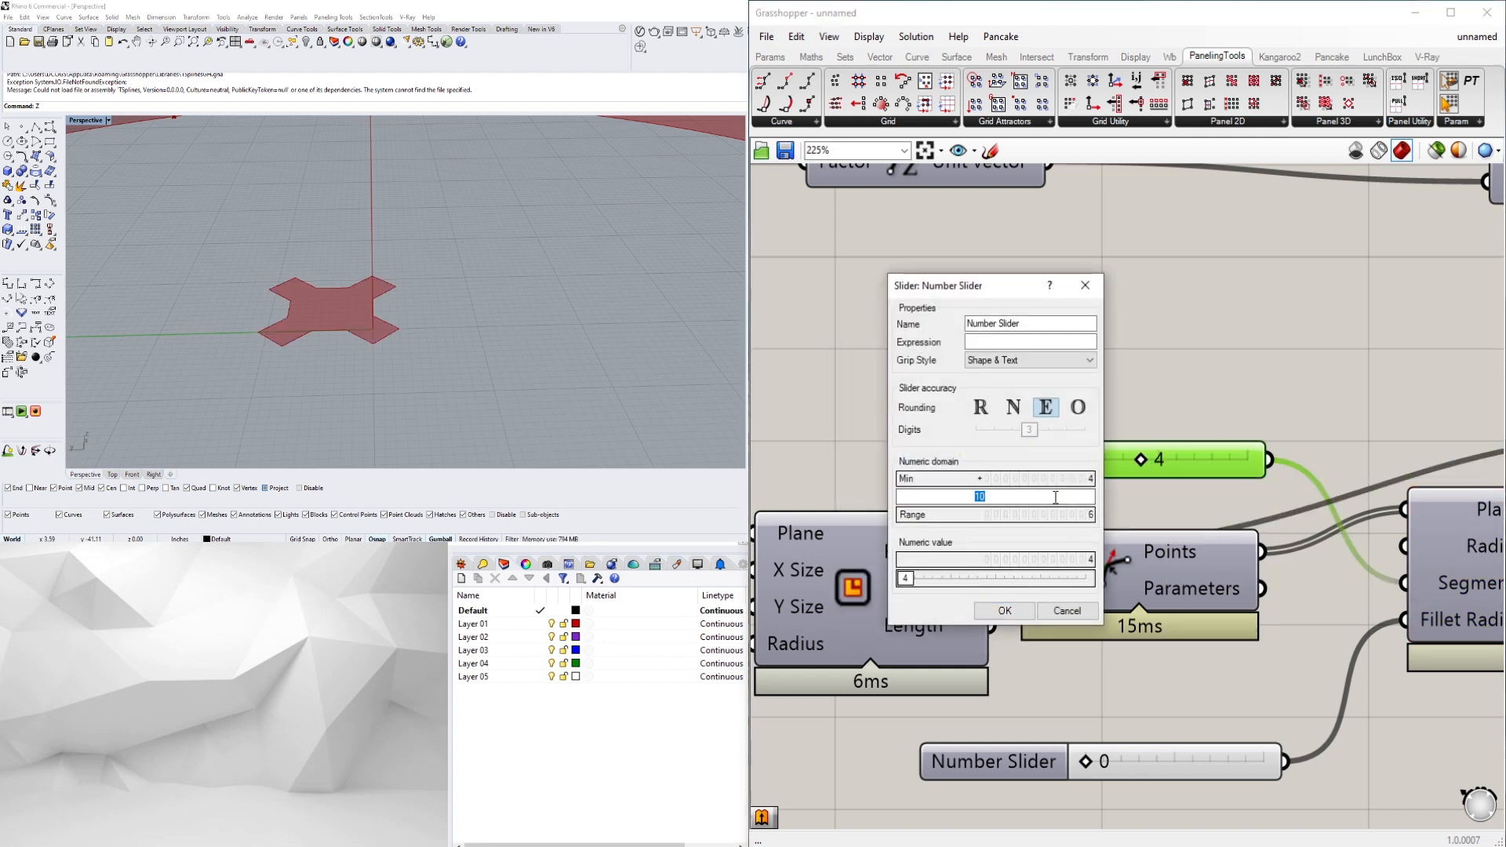
key(Return)
scroll(836, 344, down, 4)
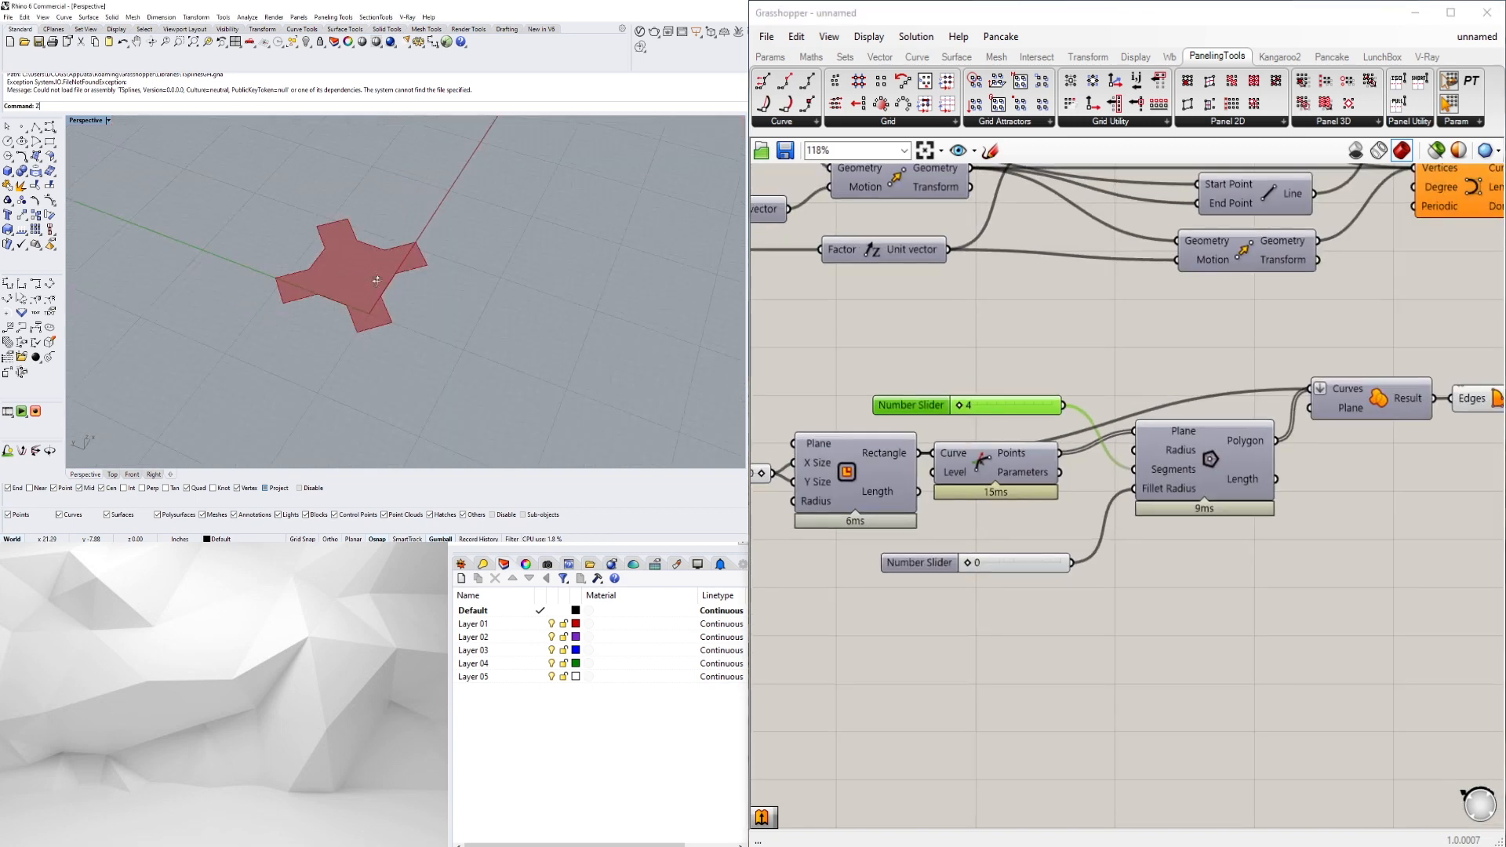
Add an Explode component for the rectangle and a Curve Middle component fed by its segments
double_click(1158, 646)
text(expl)
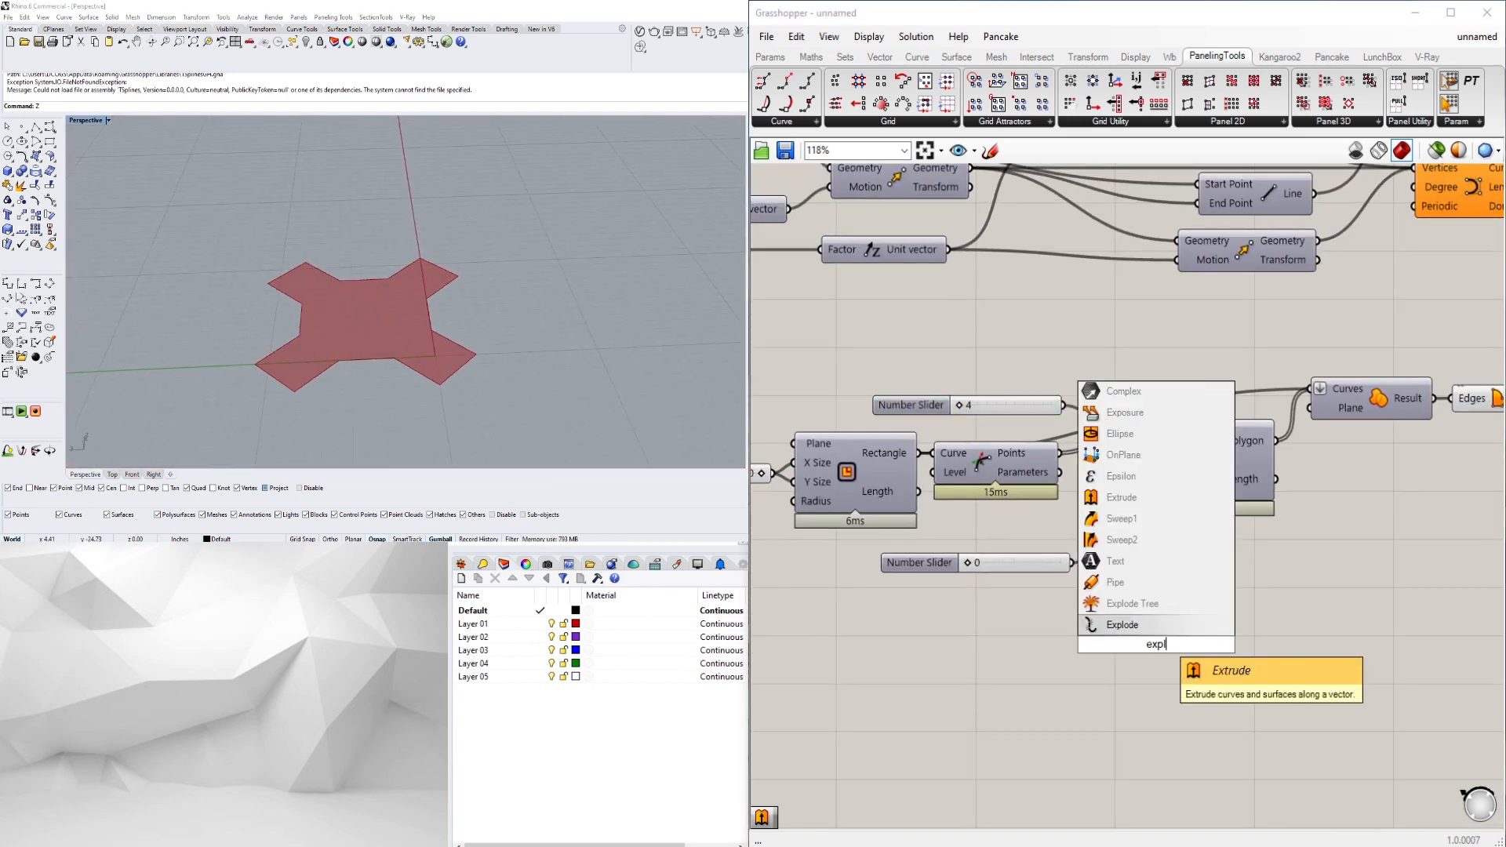
double_click(1135, 666)
text(expl)
key(Return)
drag(918, 452, 1066, 658)
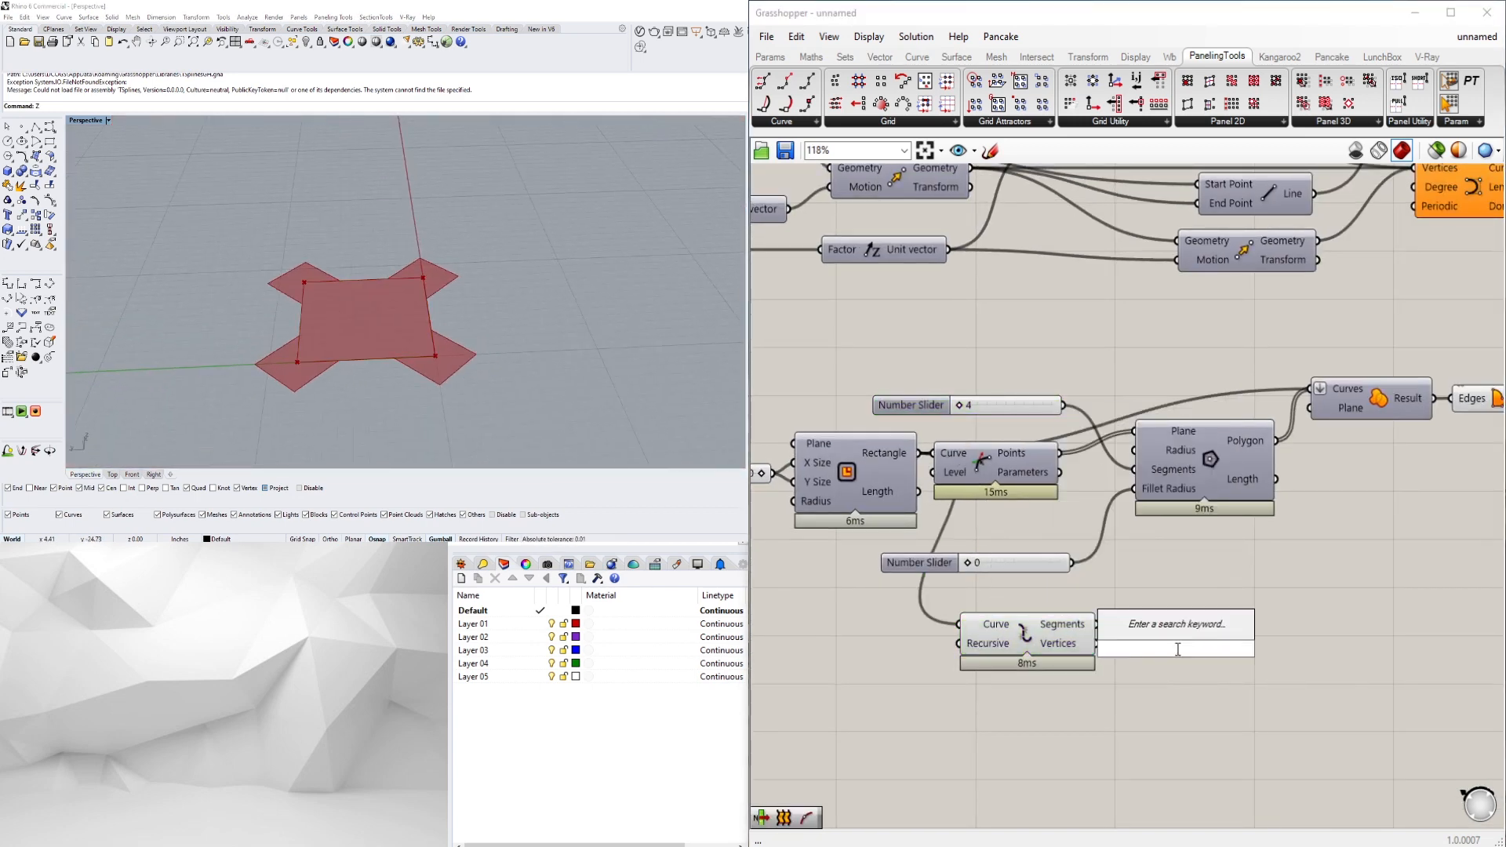
text(mid)
click(1145, 533)
drag(1177, 647, 1175, 624)
drag(1096, 624, 1118, 624)
Try wiring the segment midpoints into the polygon's Plane input along with the corner points
scroll(1216, 439, down, 2)
scroll(1255, 549, up, 2)
drag(1221, 567, 1137, 372)
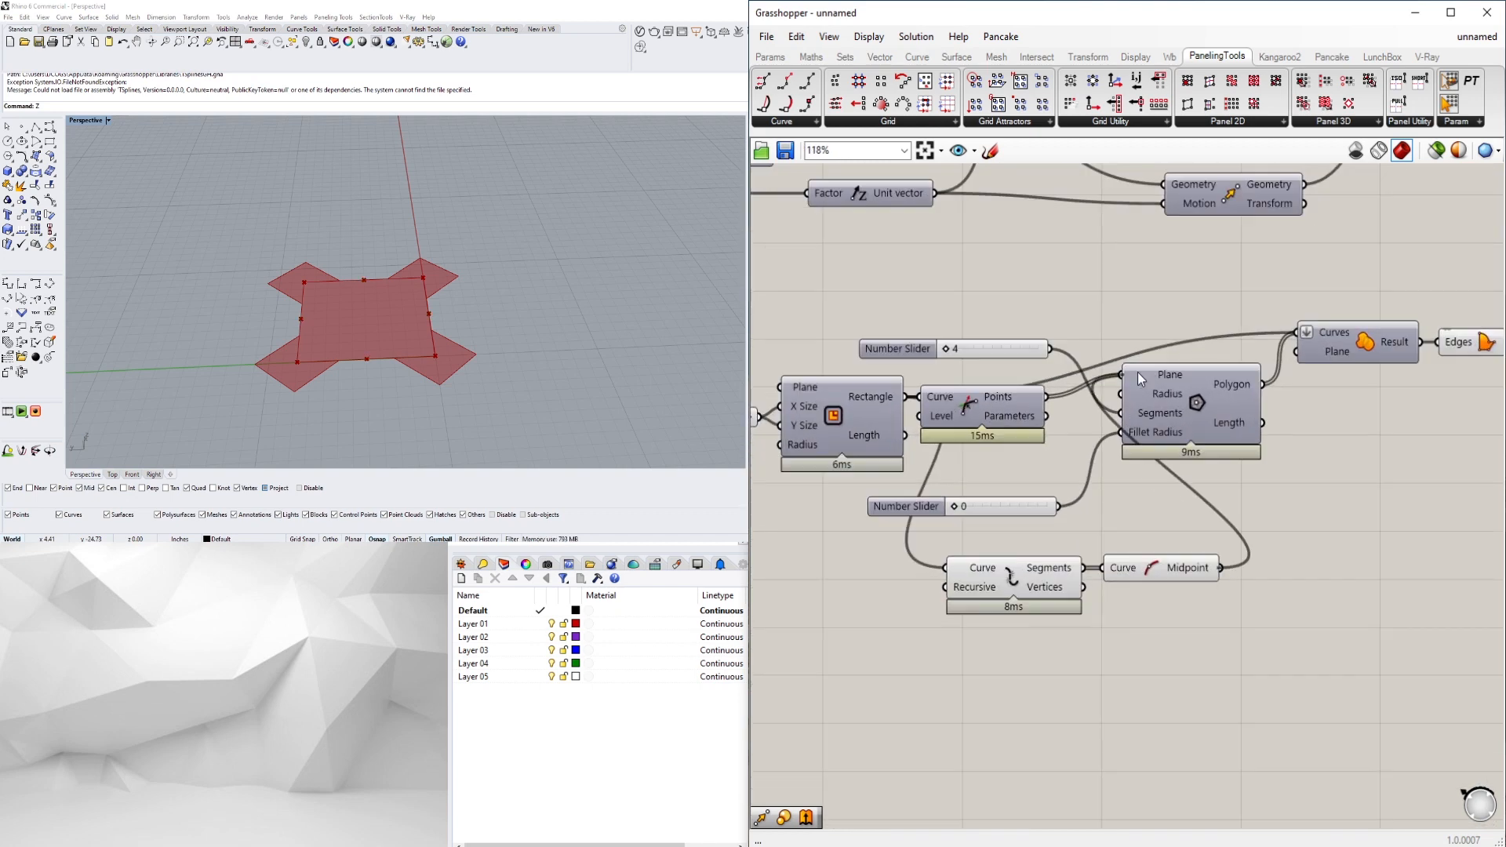
scroll(1151, 610, down, 1)
scroll(982, 521, up, 1)
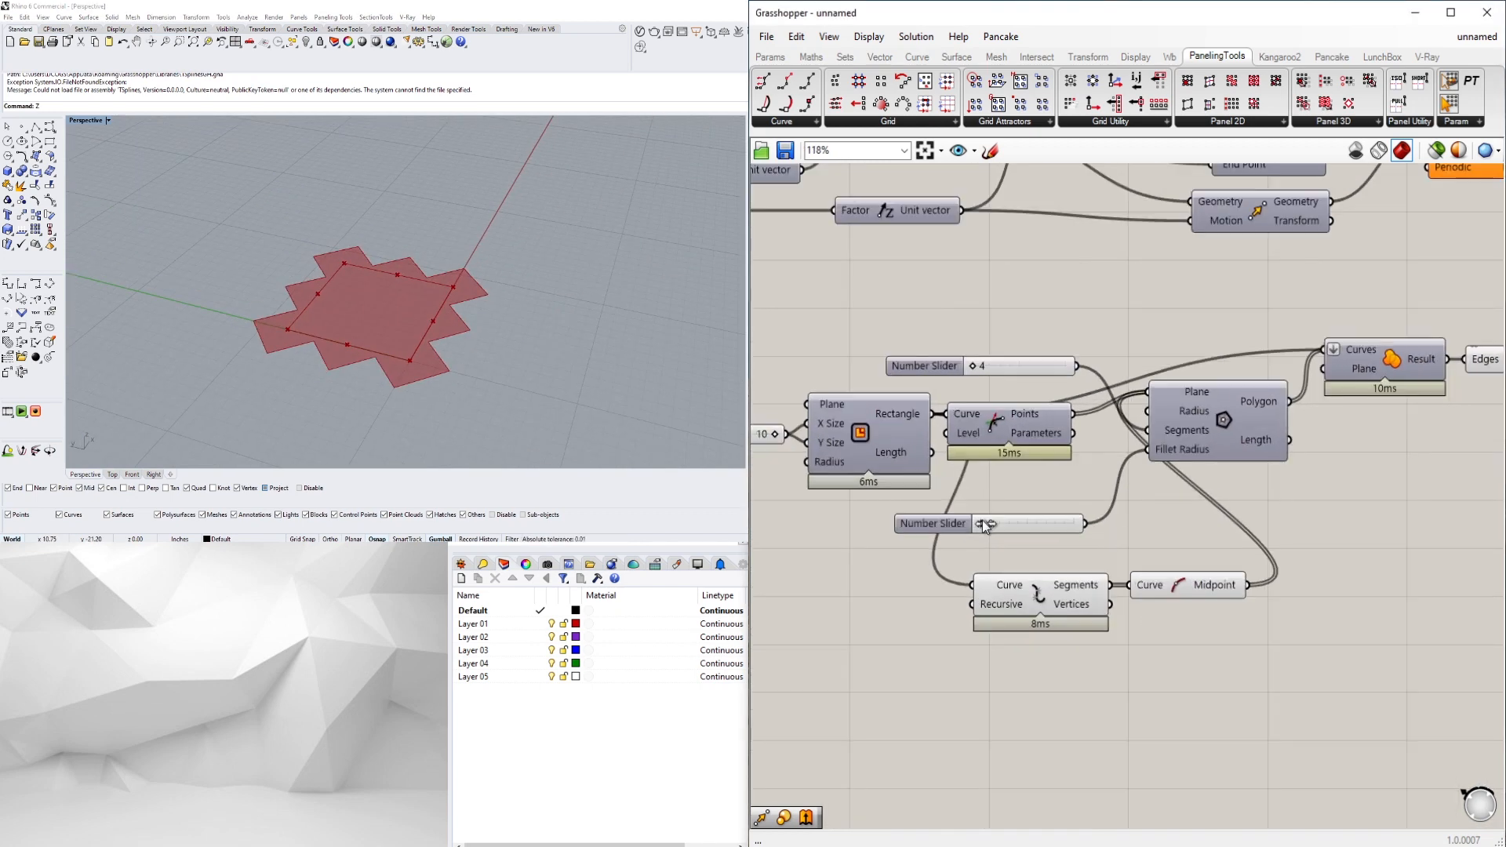
scroll(1007, 481, up, 2)
scroll(1075, 363, down, 2)
Disconnect the midpoints from the polygon's Plane input and turn off the Explode and Curve Middle previews
right_drag(1075, 362, 939, 379)
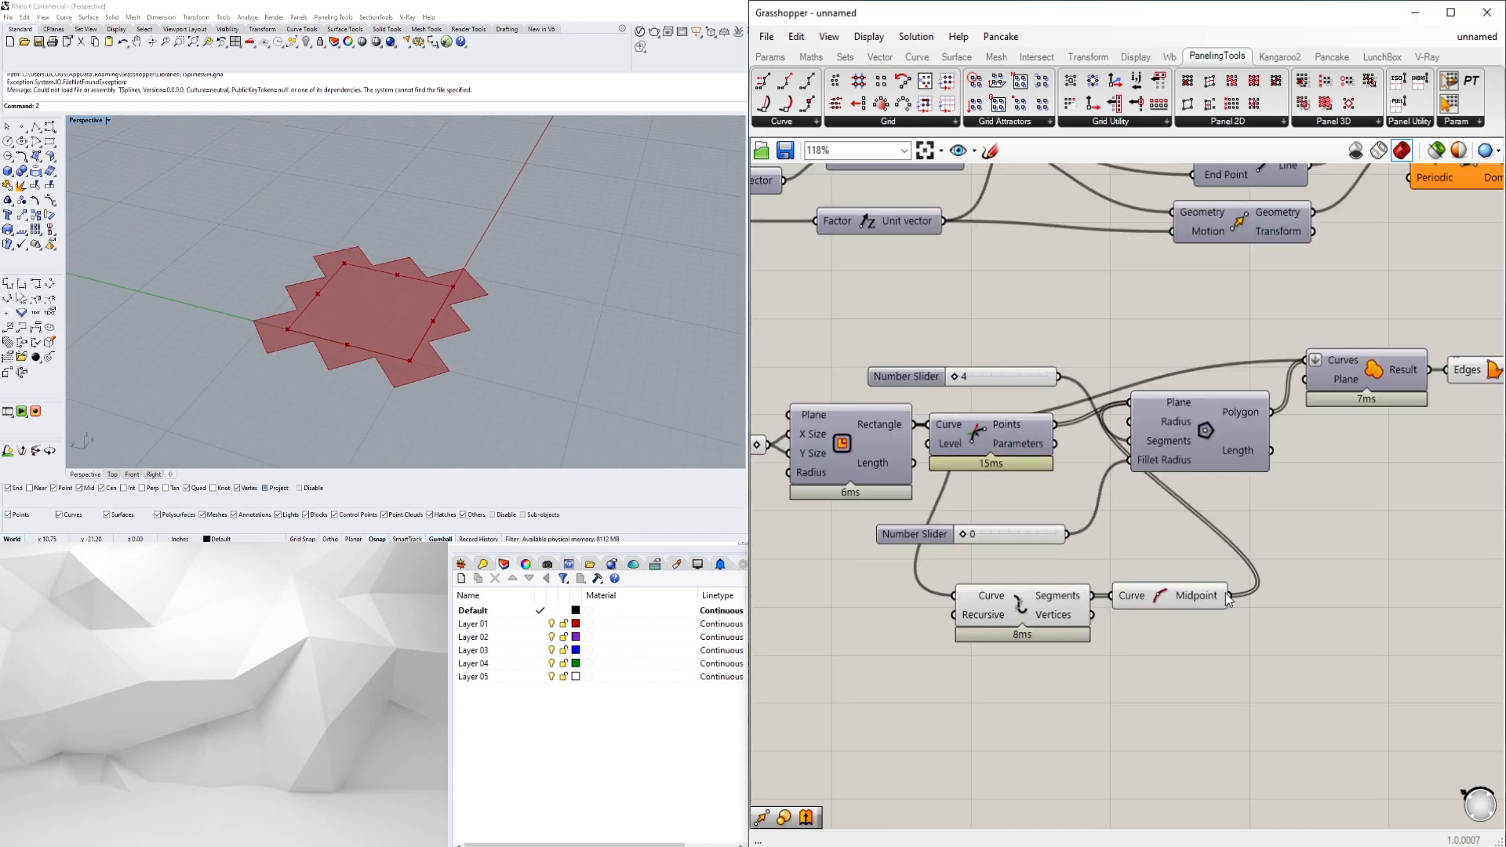
ctrl+drag(1230, 595, 1130, 402)
right_drag(362, 235, 463, 369)
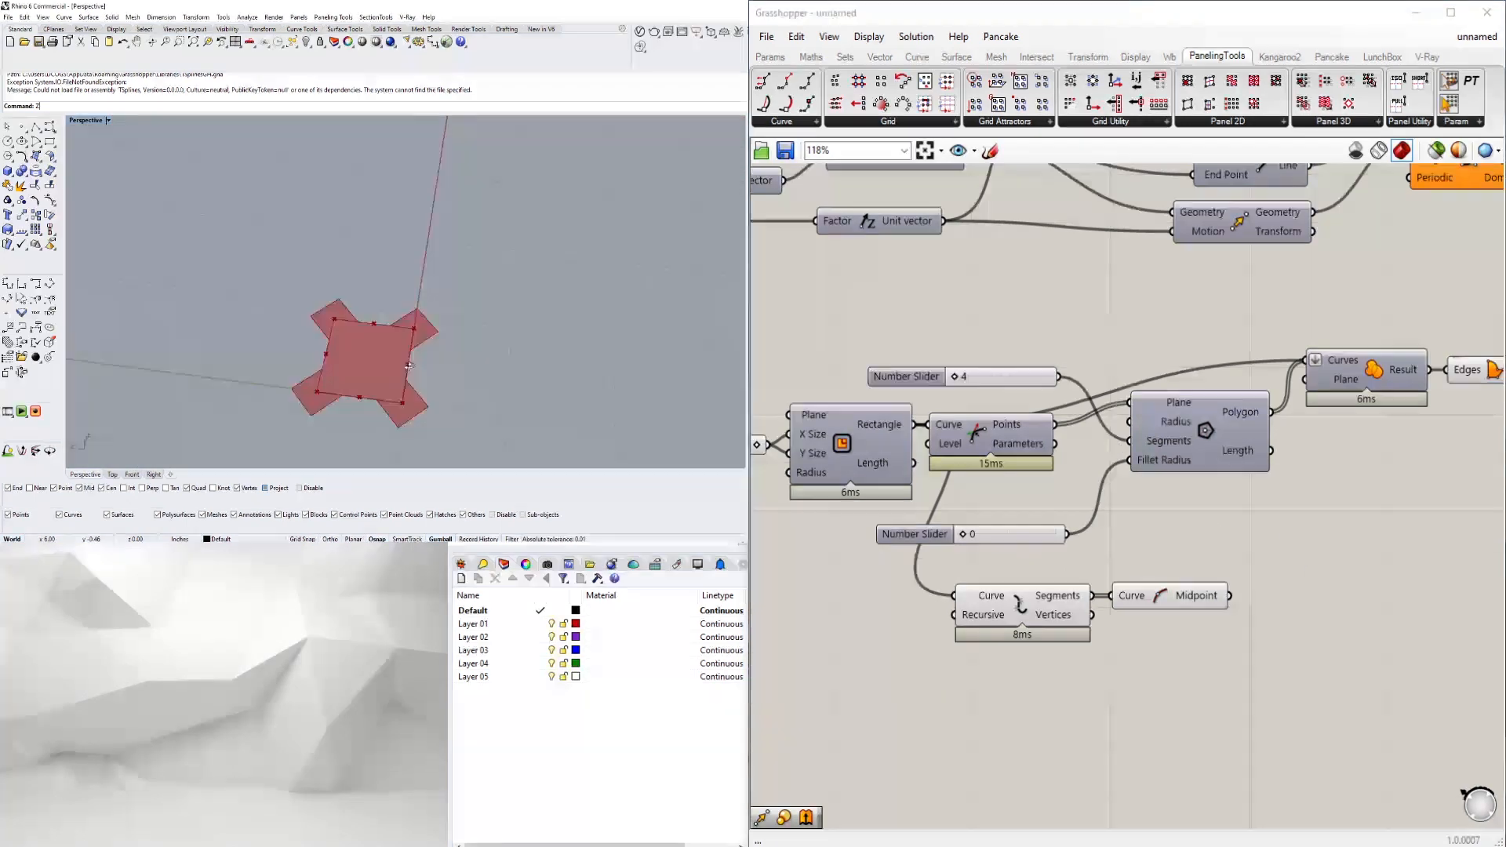
scroll(885, 478, down, 3)
drag(869, 499, 1130, 604)
key(ctrl+q)
Extrude the boundary surface along a Unit Z vector whose factor is driven by a slider set to 3
double_click(1330, 487)
text(ext)
key(Return)
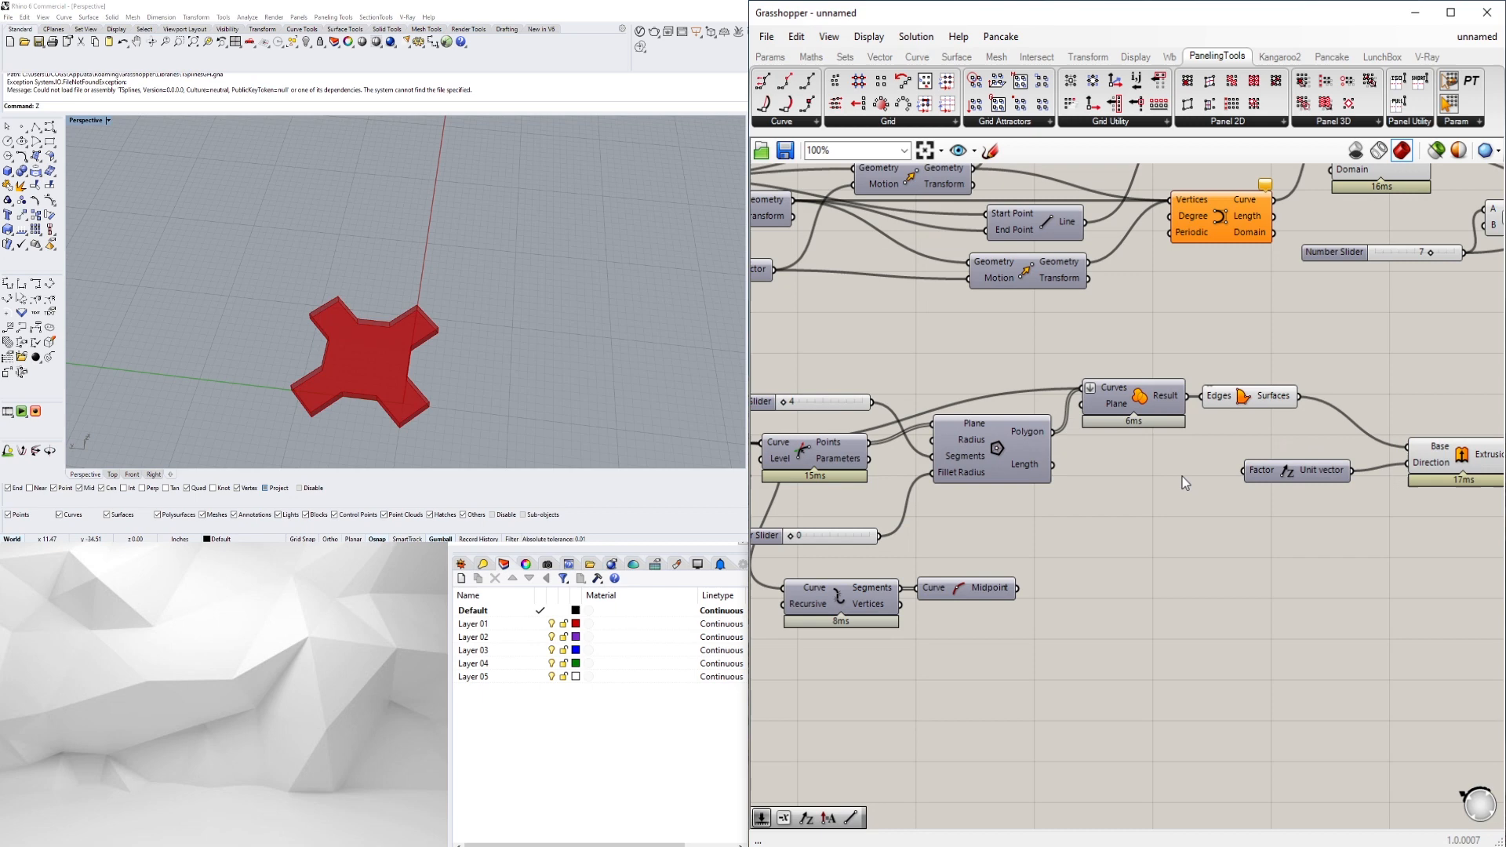
click(1132, 480)
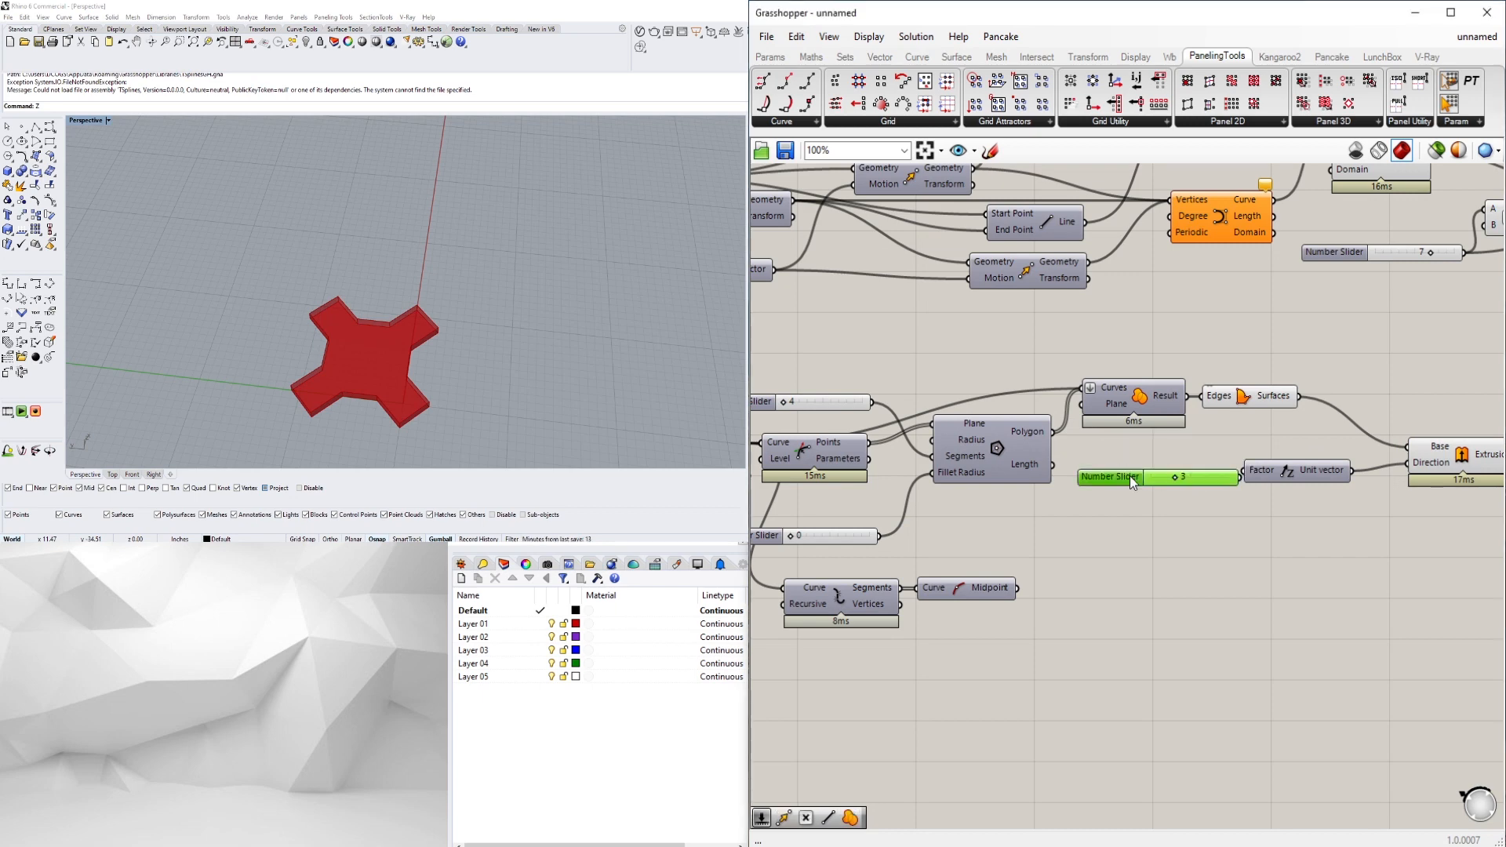
right_drag(1266, 502, 1113, 502)
drag(1309, 455, 1292, 437)
Turn off the preview of the Boundary Surfaces component
click(868, 494)
scroll(868, 494, down, 1)
drag(879, 502, 1177, 381)
key(ctrl+q)
right_drag(1214, 458, 1426, 462)
drag(1293, 500, 1259, 482)
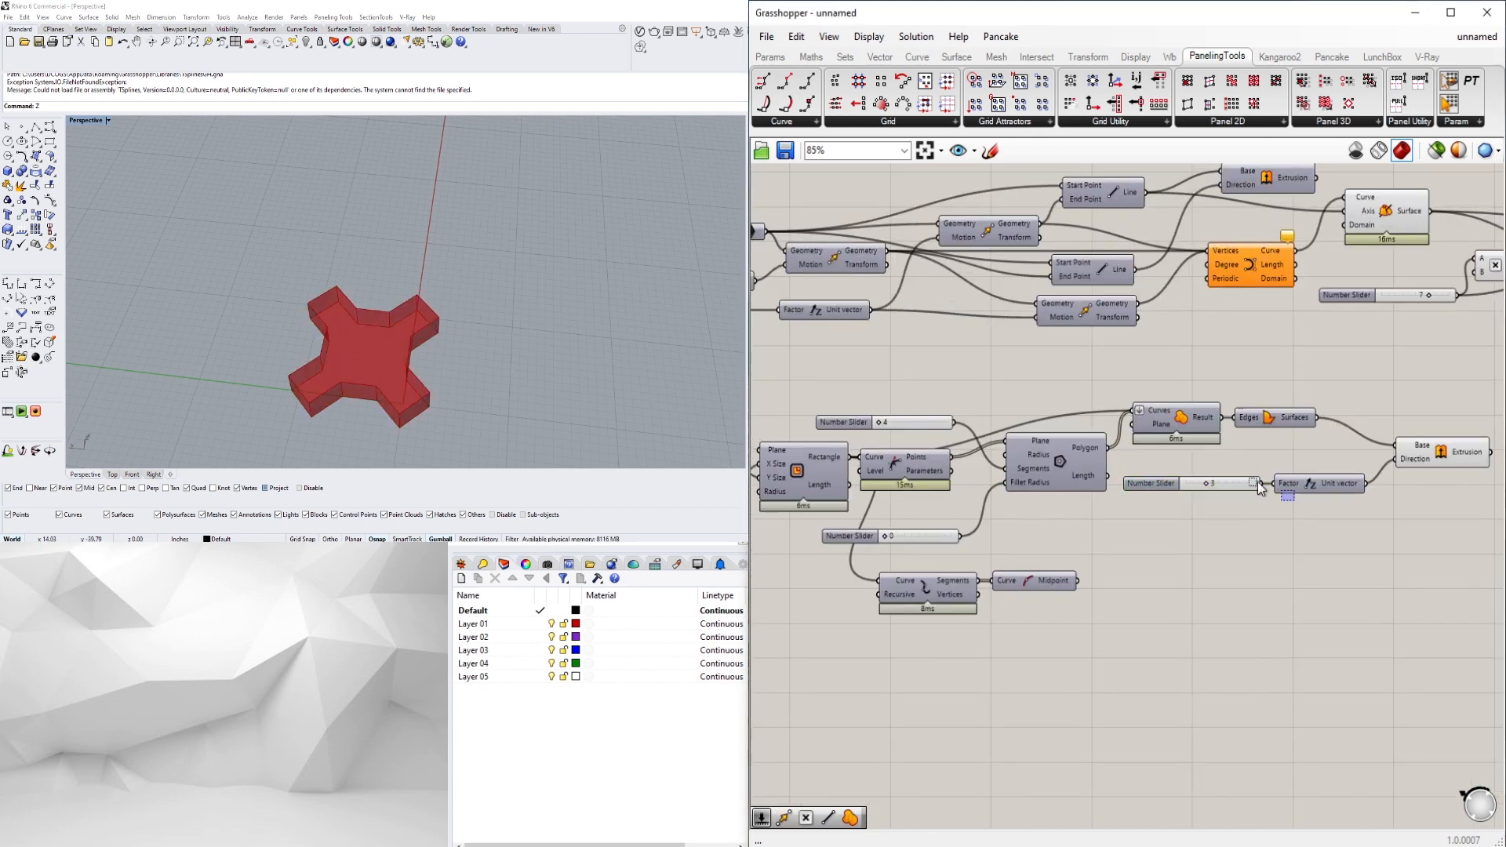
Delete the Explode and Curve Middle components below the polygon
right_drag(1314, 541, 1438, 546)
drag(1204, 624, 1037, 559)
key(Delete)
Add a Fillet Edge component beside the new extrusion
scroll(1346, 550, down, 1)
right_drag(1346, 550, 1123, 578)
double_click(1394, 513)
text(fil)
click(1399, 452)
Add Deconstruct Brep, Curve Middle and Point List components near the extrusion, with the midpoints feeding the Point List
double_click(1186, 514)
text(deco)
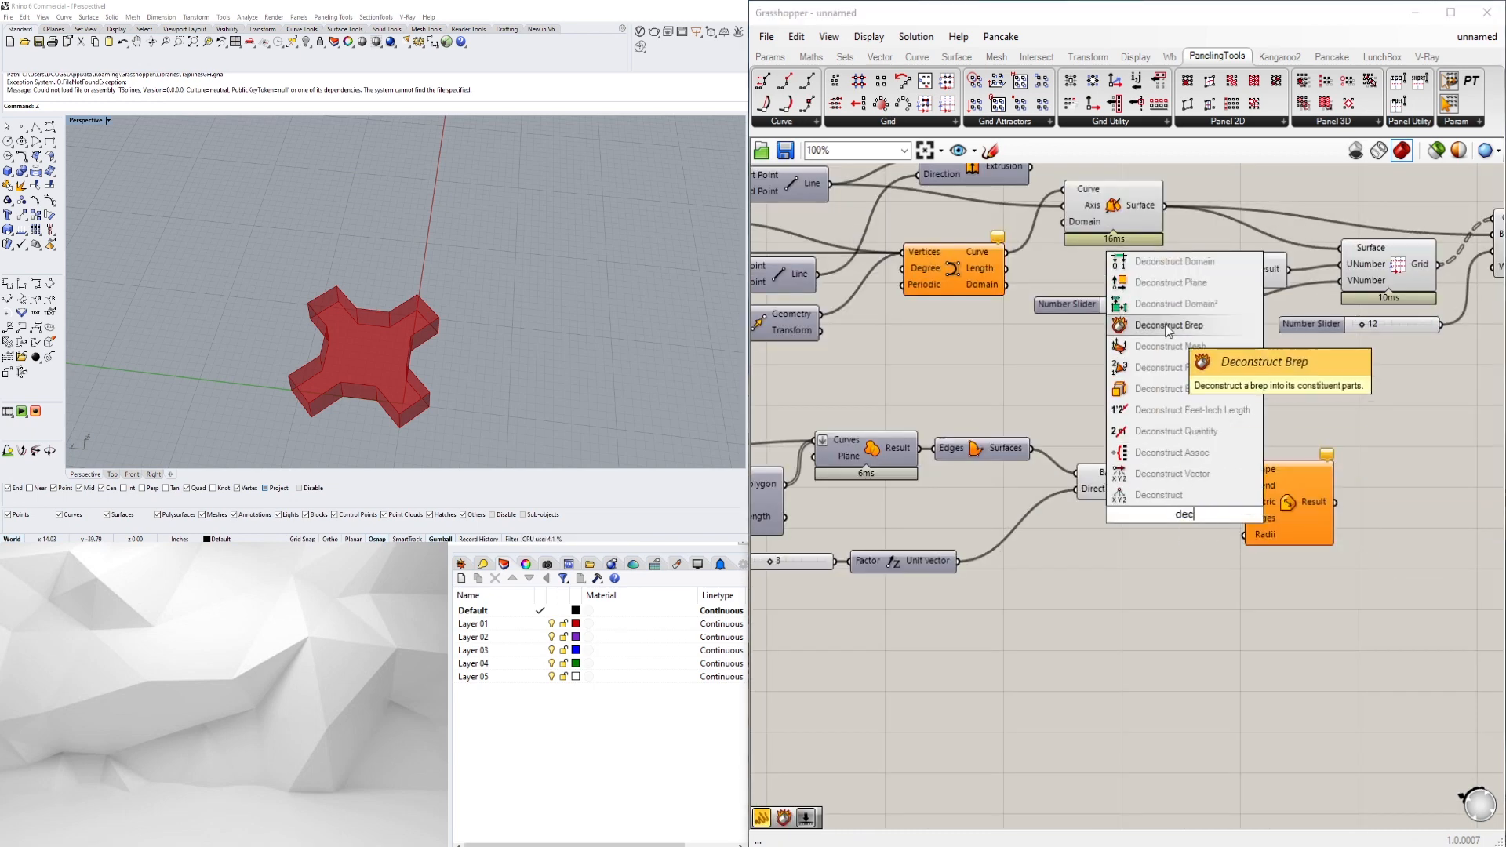
click(1168, 326)
double_click(1195, 576)
text(mi)
click(1188, 474)
double_click(1292, 596)
text(point list)
click(1287, 579)
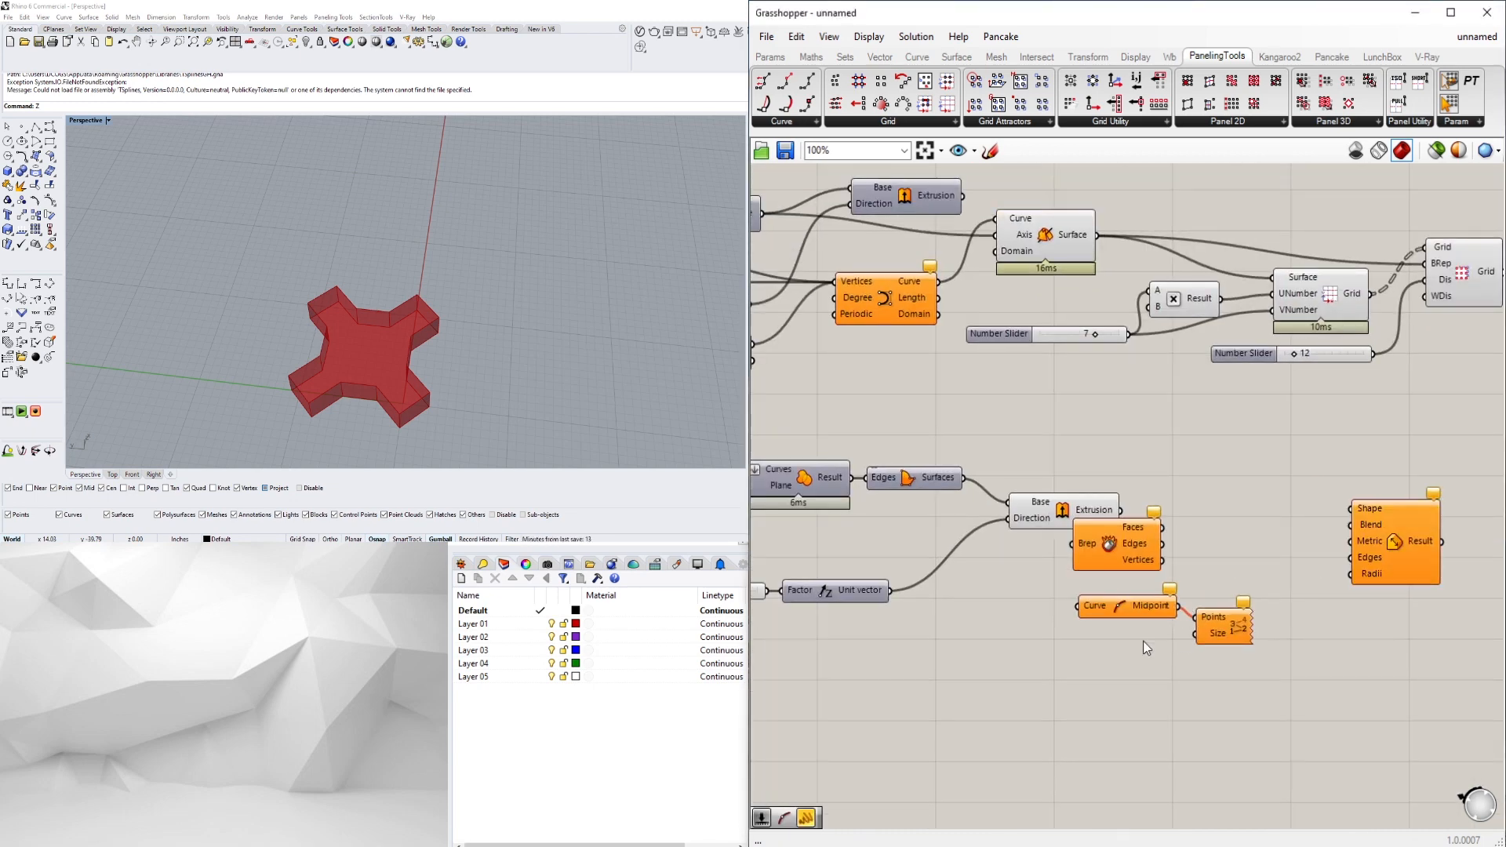
Set the Size input of the Point List component
right_click(1208, 638)
right_click(1204, 639)
mouse_move(1286, 721)
click(1436, 744)
Arrange the new components and wire the extrusion into Deconstruct Brep and its edges into Curve Middle
drag(1276, 657, 1054, 572)
drag(1130, 605, 1183, 619)
drag(1109, 542, 1142, 546)
drag(1230, 546, 1130, 618)
drag(1395, 541, 1427, 474)
right_drag(1373, 674, 1216, 687)
drag(1217, 719, 1133, 562)
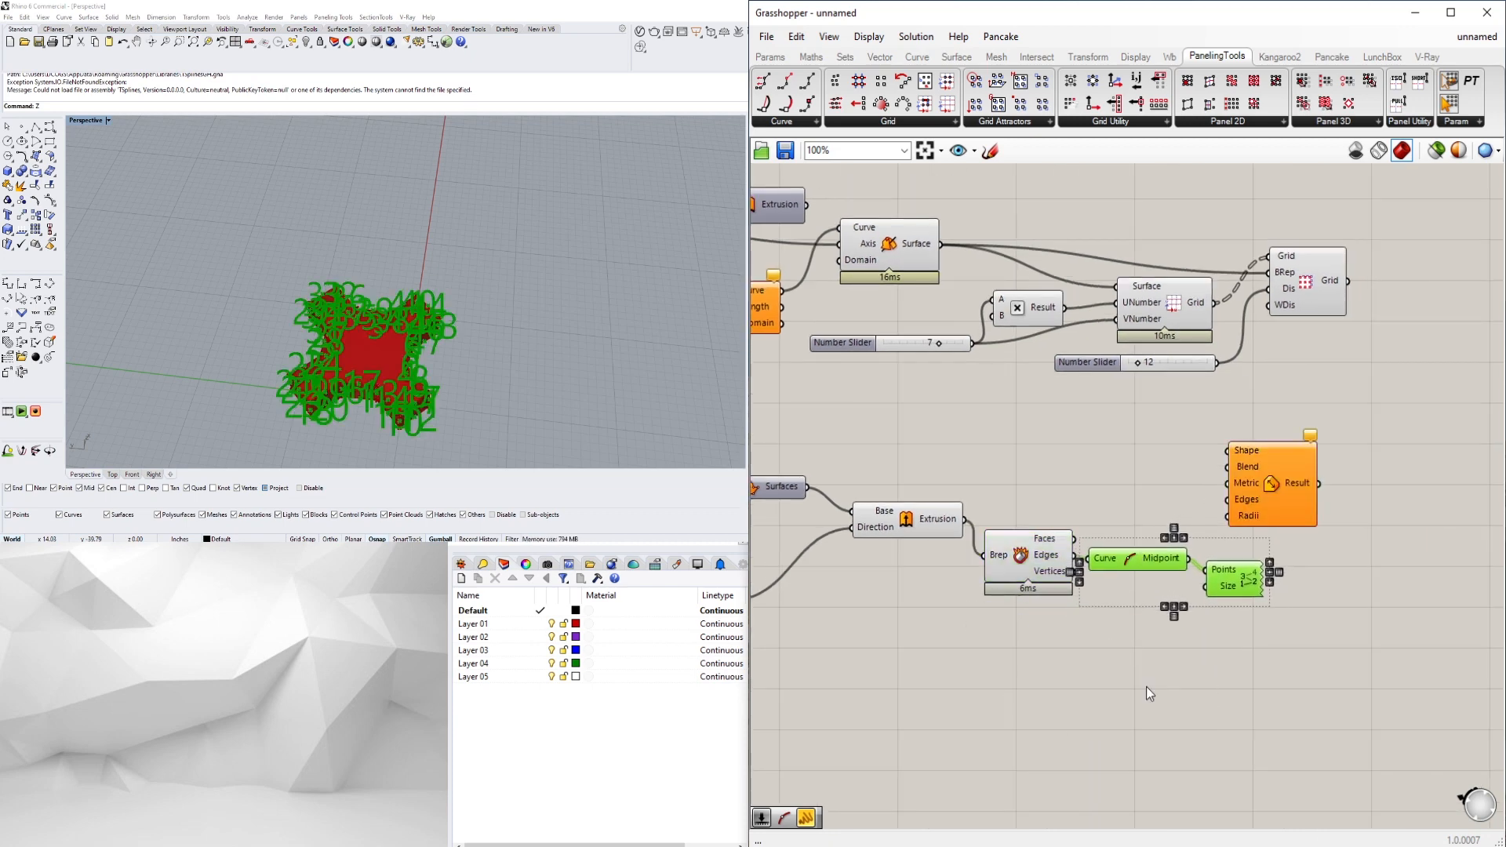
Hide the previews of the Deconstruct Brep and Curve Middle components and turn the extrusion's preview back on
click(1146, 686)
scroll(979, 586, up, 3)
mouse_move(1071, 557)
right_down()
mouse_move(1200, 558)
mouse_move(1058, 537)
right_up()
scroll(1200, 558, down, 1)
drag(1217, 609, 936, 411)
key(ctrl+q)
click(1247, 648)
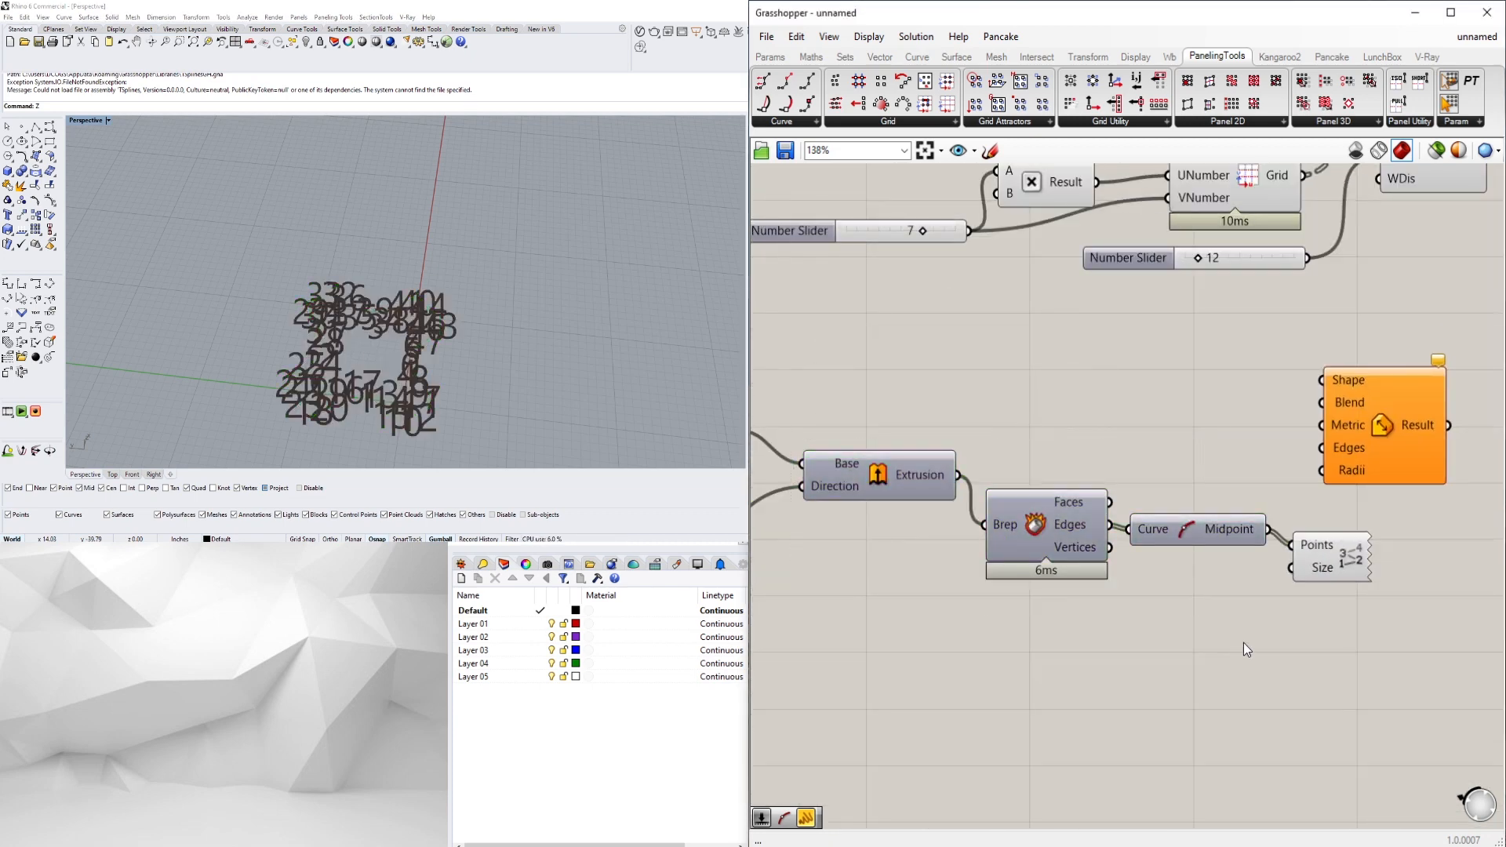
right_drag(1247, 649, 1372, 649)
right_click(998, 472)
click(1018, 509)
Add a number slider to the Point List's Size input and reduce the label size to 1
double_click(1288, 593)
text(2)
key(Return)
drag(1403, 593, 1415, 567)
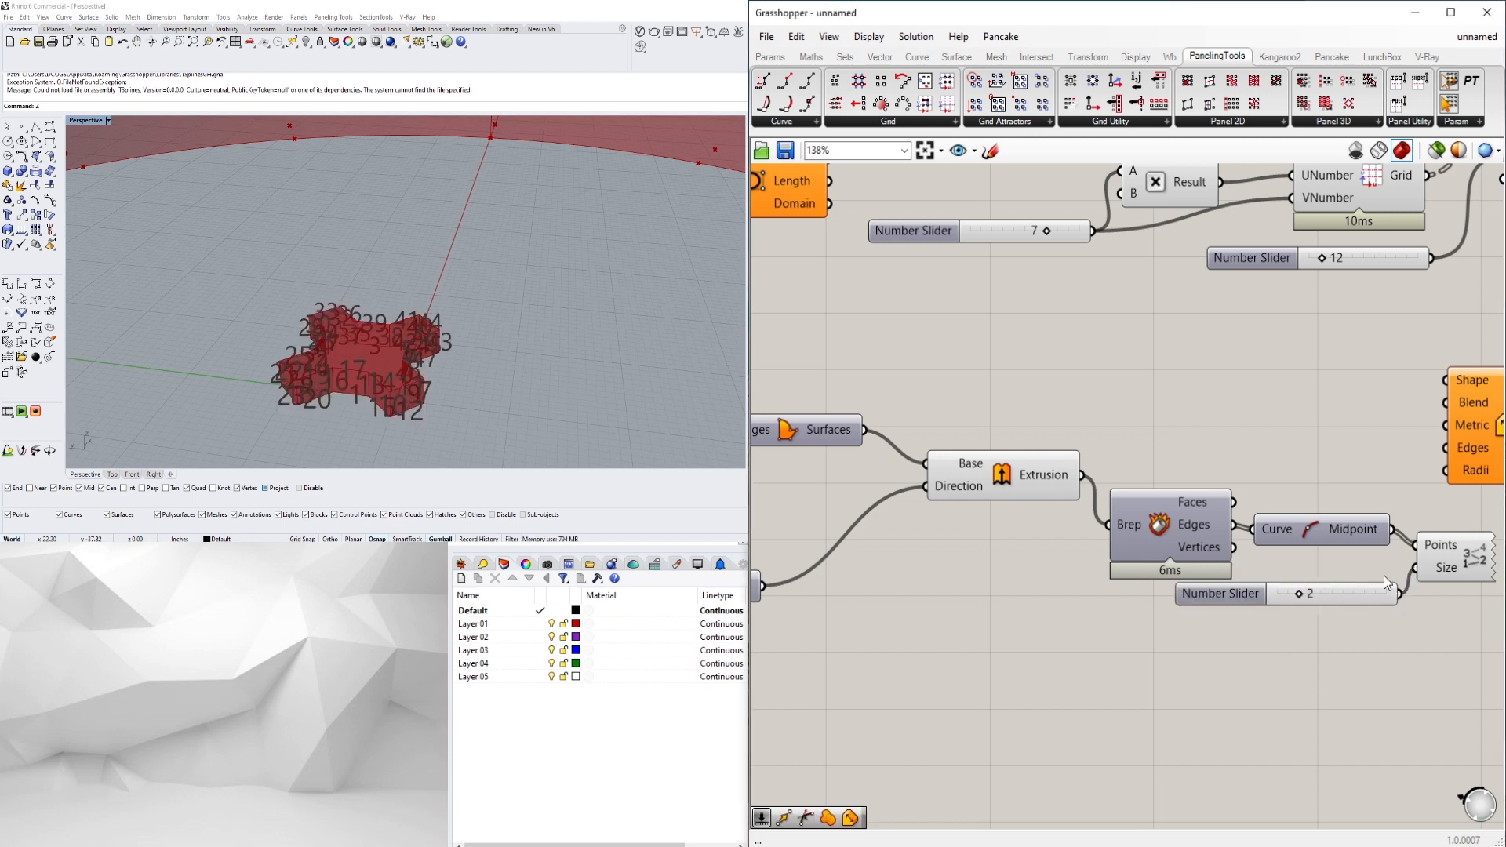
scroll(1277, 574, up, 4)
drag(1320, 612, 1261, 610)
right_drag(392, 321, 482, 361)
scroll(447, 327, up, 3)
scroll(996, 455, down, 4)
mouse_move(1339, 630)
right_down()
mouse_move(1361, 624)
mouse_move(1320, 632)
right_up()
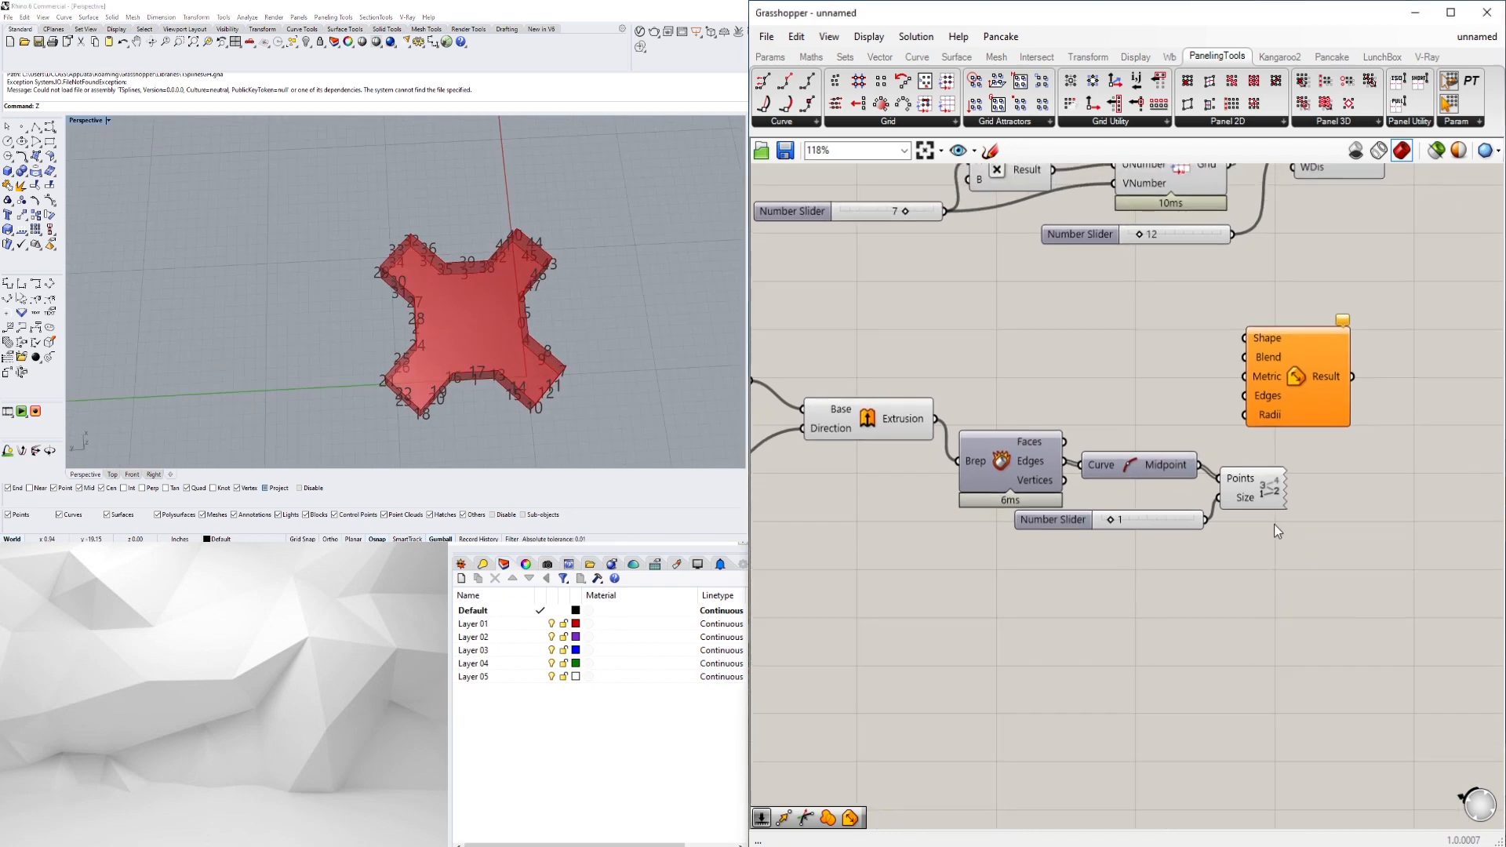
Delete the Point List component together with its Size slider
drag(1297, 582, 1094, 498)
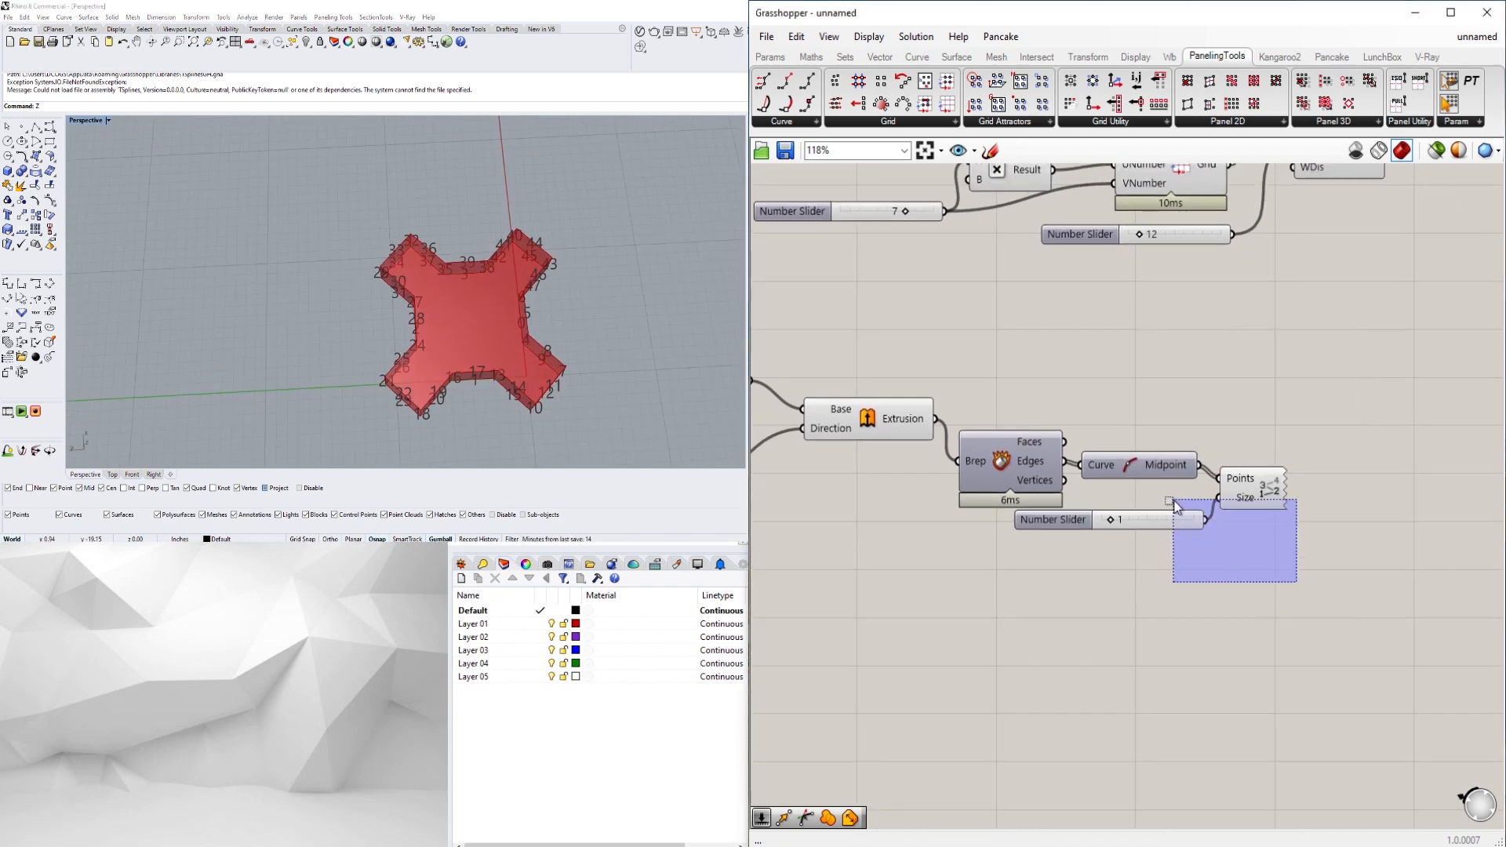
key(Delete)
Add an Offset Curve component below the rectangle and wire the rectangle into its Curve input
right_drag(1185, 525, 1287, 541)
scroll(1287, 541, down, 2)
right_drag(941, 502, 1428, 472)
click(945, 460)
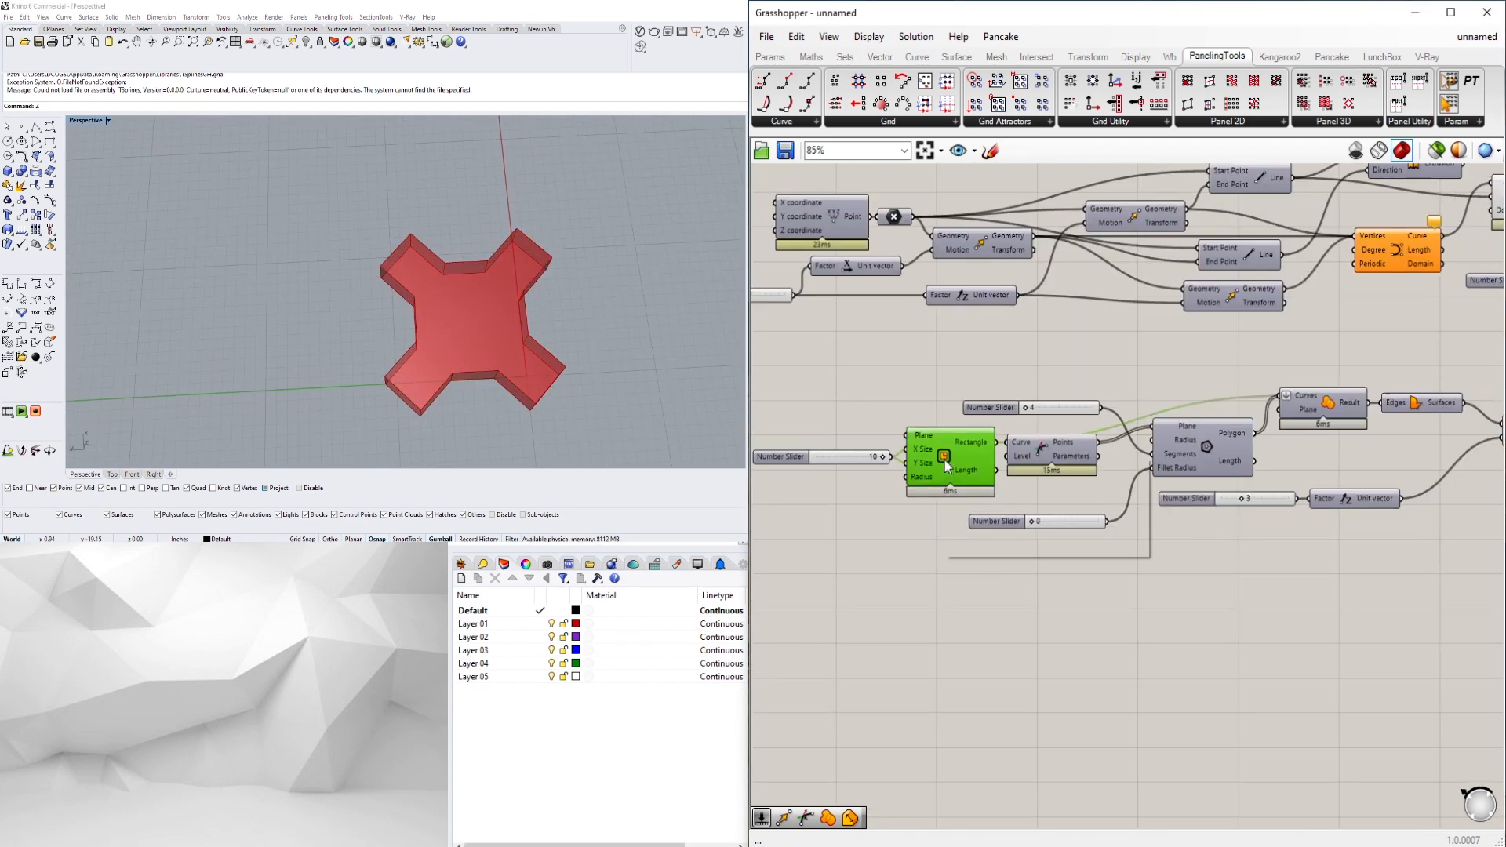
right_drag(514, 322, 527, 312)
double_click(1110, 628)
text(offset)
key(Return)
drag(996, 442, 1033, 590)
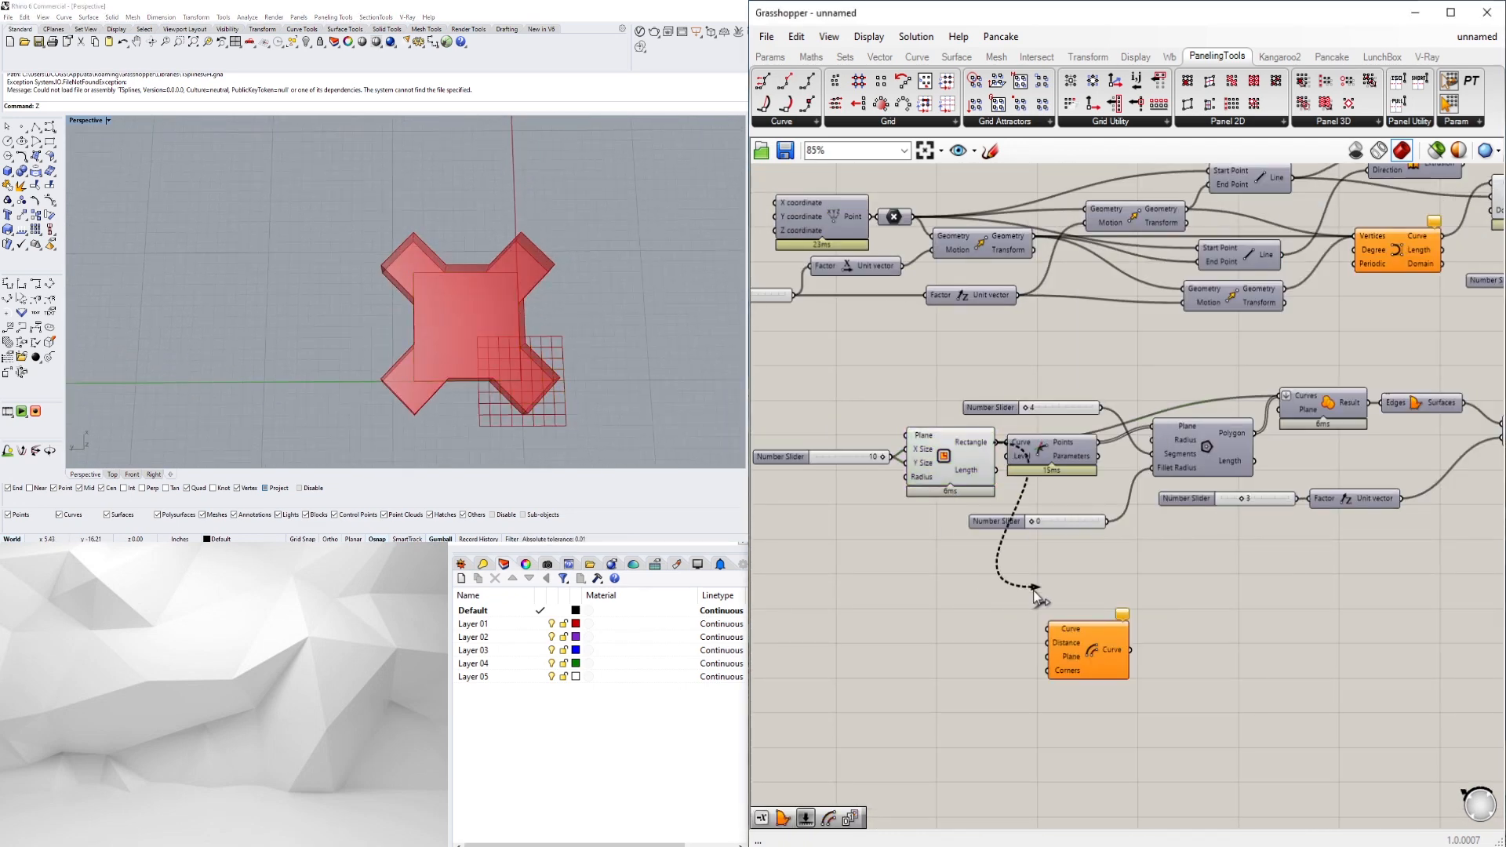
Add an Extrude component beside the Offset Curve and feed the offset curve into its Base
right_drag(1249, 604, 1161, 589)
double_click(1217, 596)
text(extr)
key(Return)
drag(1143, 587, 1173, 592)
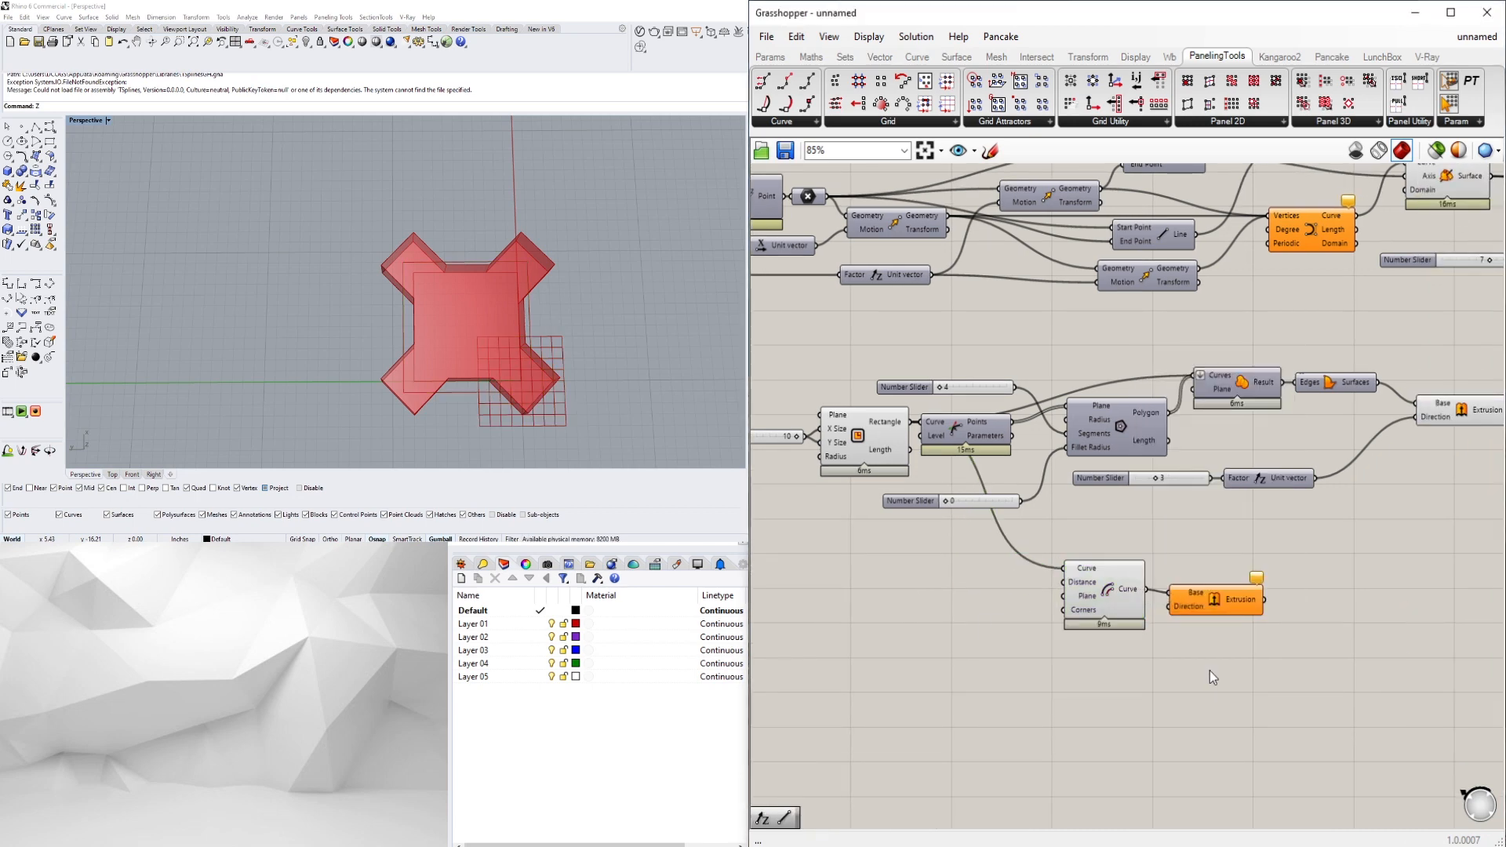
Wire the existing unit vector into the new extrusion's Direction and place the Offset Curve component just below the rectangle chain
scroll(1211, 676, down, 1)
drag(1200, 651, 997, 542)
drag(1051, 581, 1308, 581)
drag(1226, 499, 935, 558)
scroll(967, 473, up, 2)
drag(1483, 412, 878, 659)
drag(927, 495, 957, 473)
click(934, 525)
scroll(930, 494, up, 1)
right_drag(931, 494, 1019, 504)
scroll(977, 447, down, 2)
mouse_move(1008, 582)
mouse_down()
mouse_move(1048, 580)
mouse_move(1020, 572)
mouse_up()
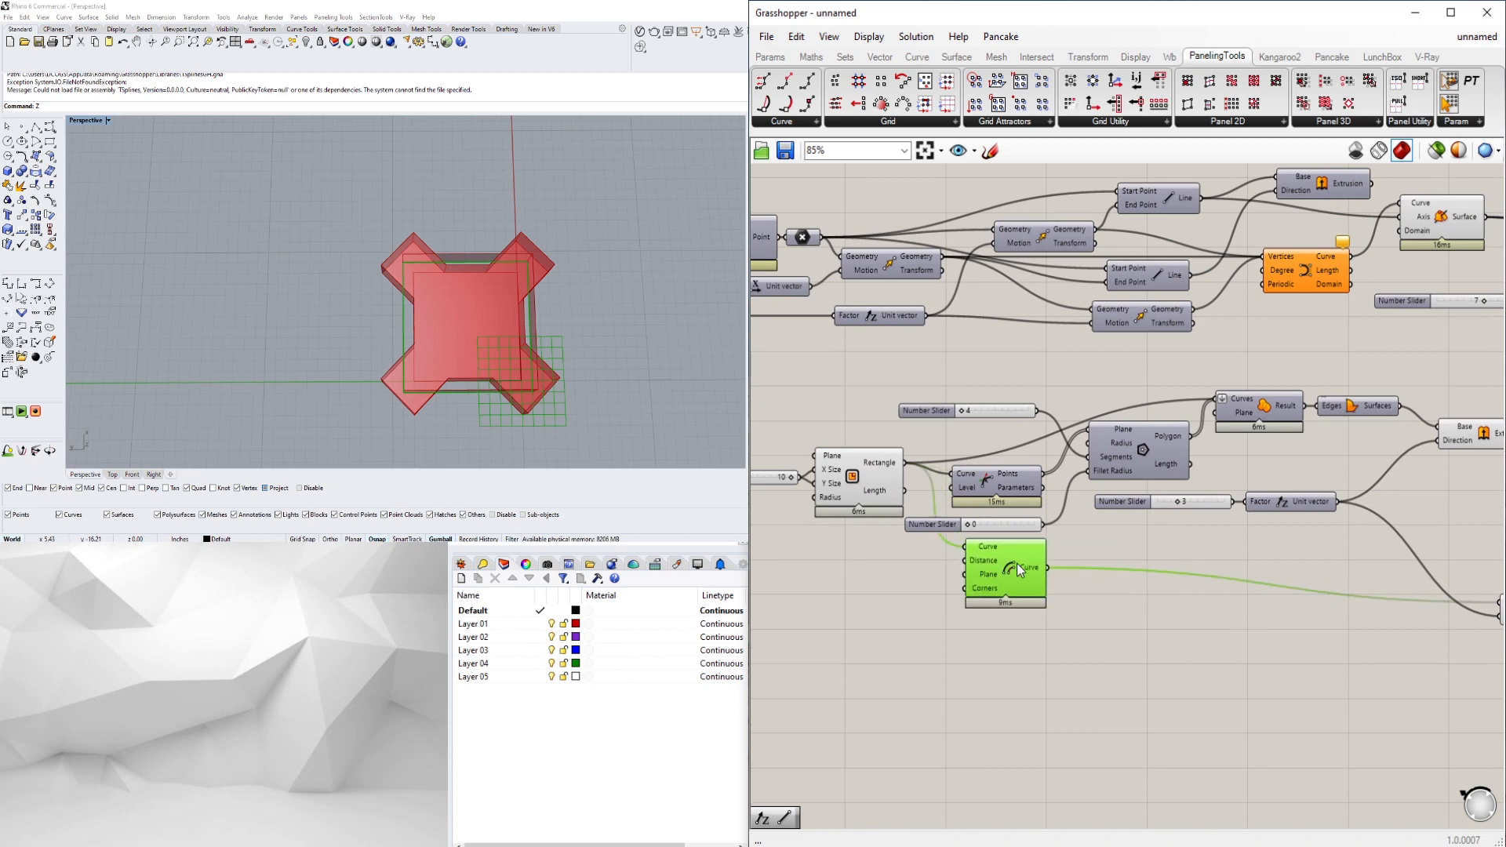
Move the lower extrusion closer to the chain and align Deconstruct Brep and Curve Middle with the upper extrusion
right_drag(1475, 592, 1255, 602)
scroll(1255, 602, down, 1)
drag(1287, 608, 1230, 578)
scroll(1200, 454, up, 2)
drag(1459, 537, 1218, 465)
drag(1491, 573, 1367, 487)
right_drag(1367, 487, 1180, 487)
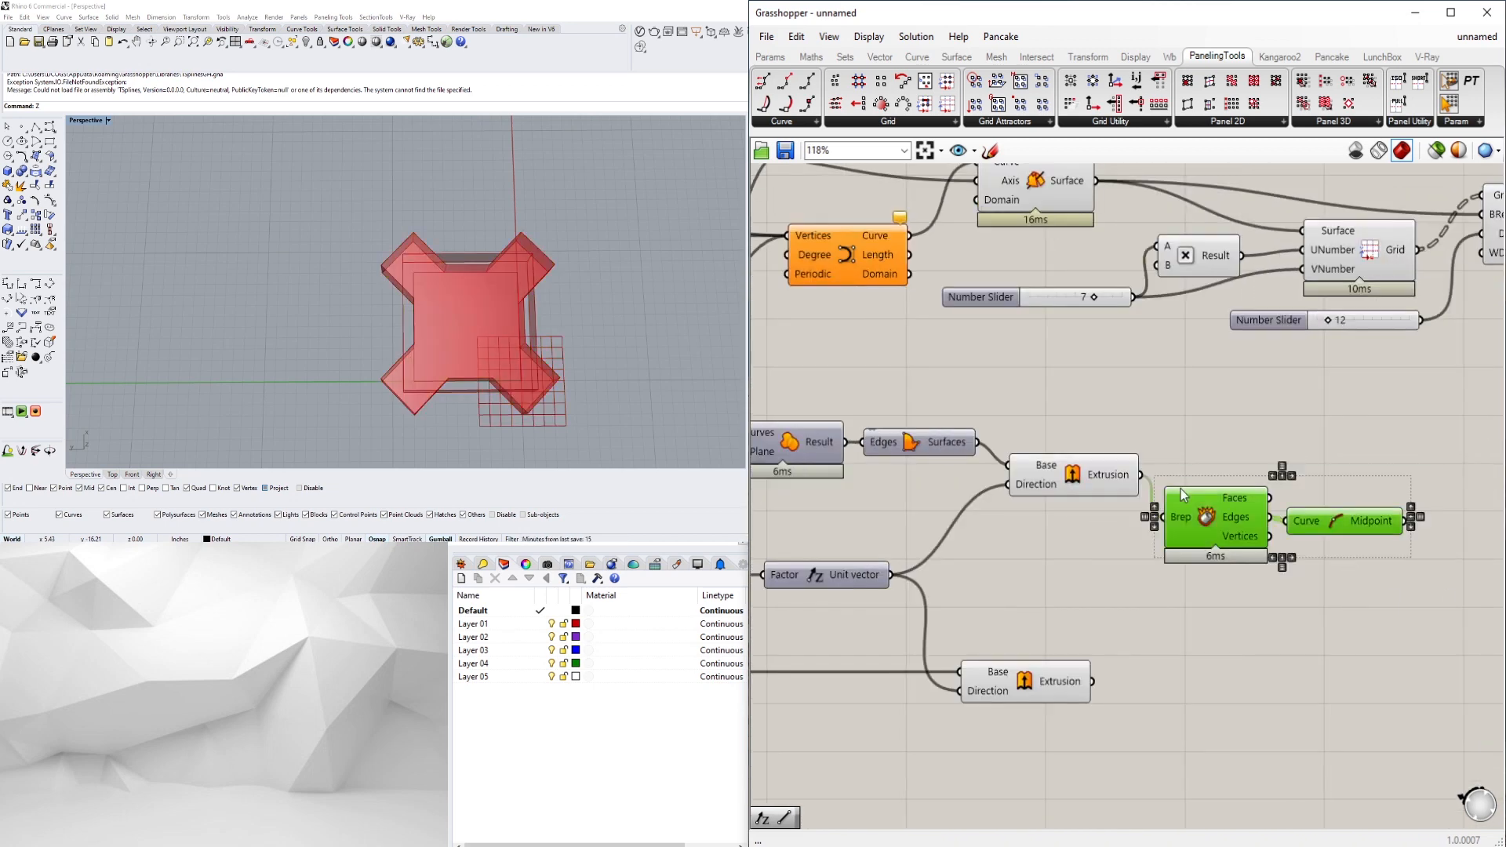
drag(1183, 502, 1176, 459)
click(1246, 546)
Add a Cap Holes component and wire the lower extrusion into it
scroll(1475, 511, down, 5)
click(1272, 588)
scroll(1263, 574, up, 3)
double_click(1279, 577)
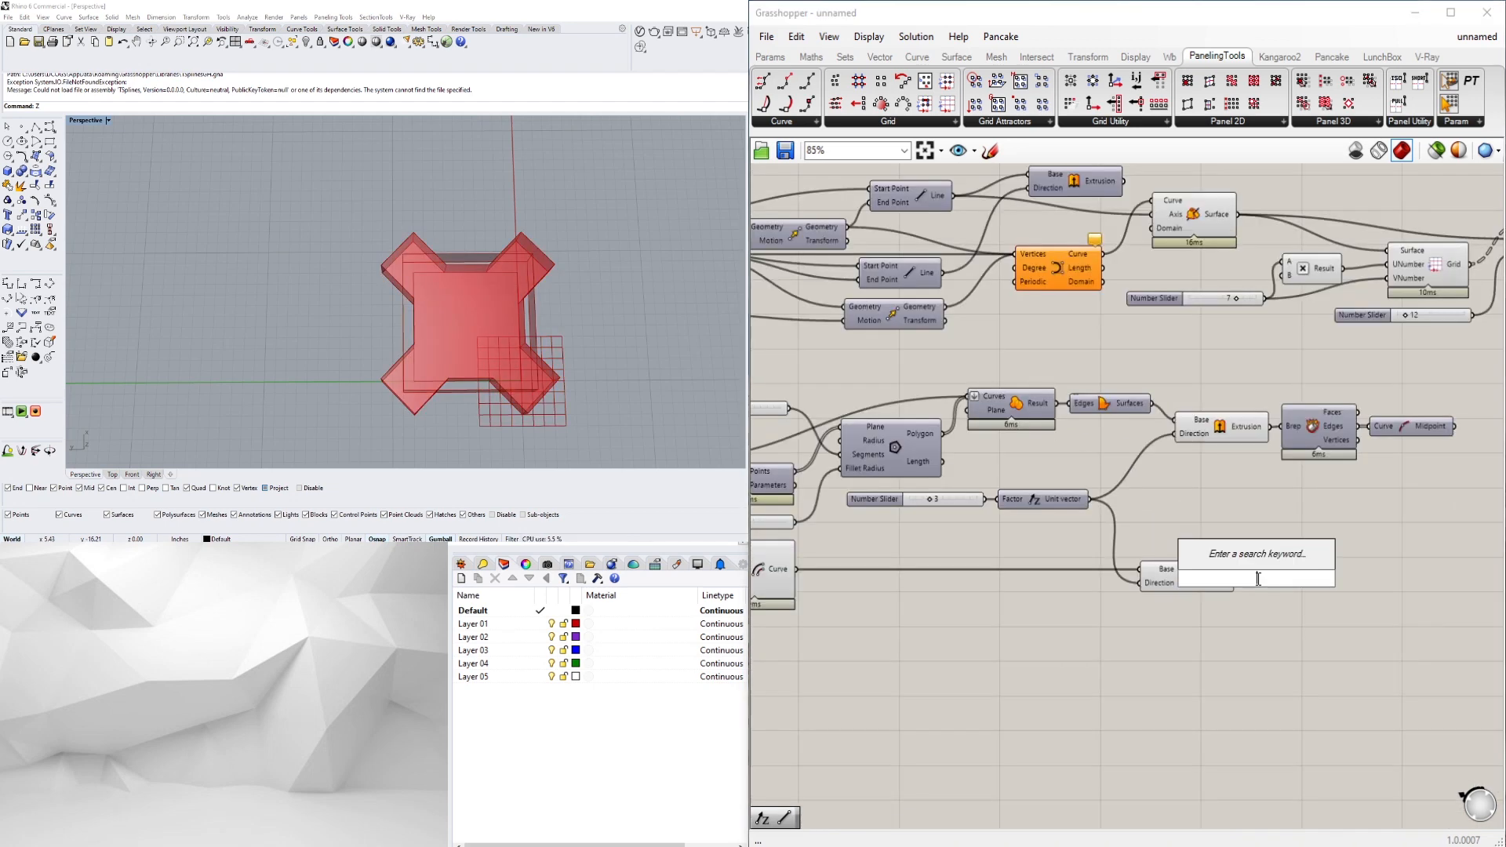
text(cap)
key(Return)
drag(1237, 578, 1247, 577)
Add a Solid Intersection component and wire the upper extrusion and the capped brep into its two inputs
right_drag(1389, 556, 1332, 556)
double_click(1332, 564)
text(interse)
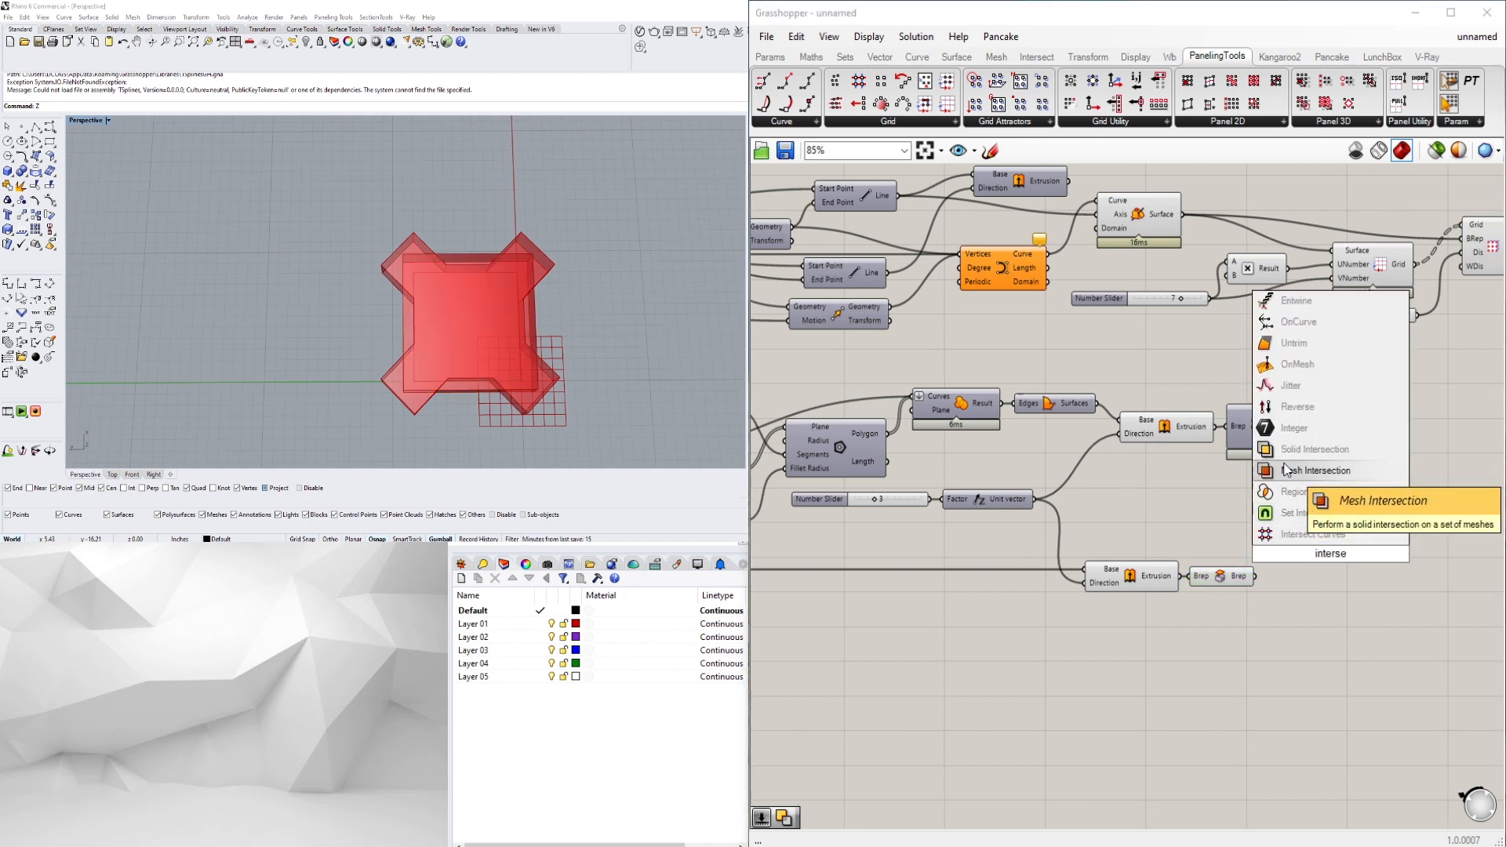
click(1298, 490)
drag(1255, 576, 1290, 560)
Hide the previews of both extrusions, Deconstruct Brep and Cap Holes
drag(1236, 623, 1099, 358)
key(ctrl+q)
right_drag(628, 361, 573, 290)
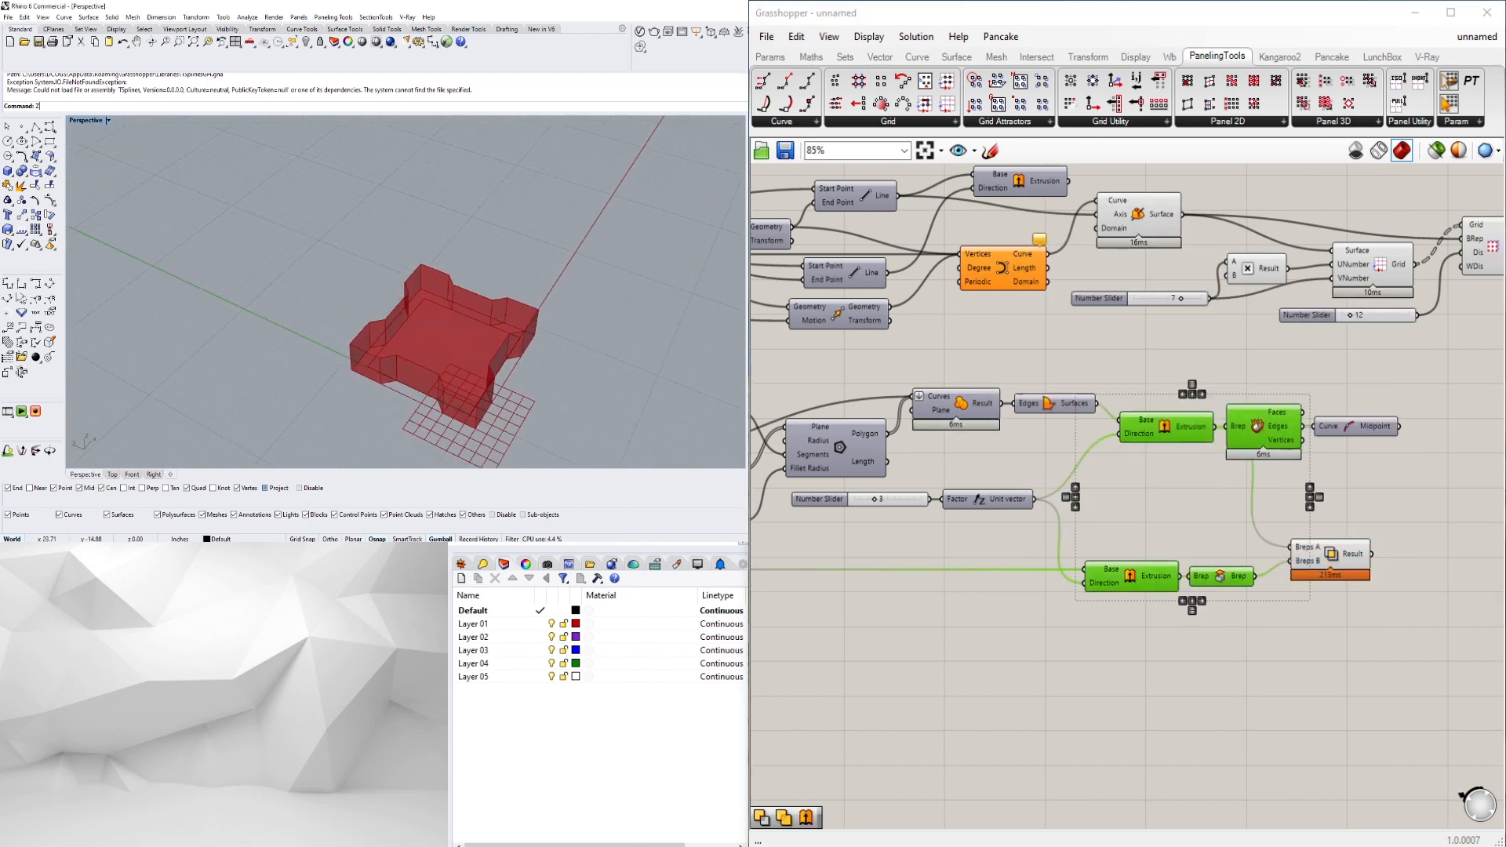
Add a curve Fillet component fed by the offset curve, with a number slider of 1.5 for its radius
scroll(840, 608, up, 2)
right_drag(839, 607, 1260, 601)
double_click(1260, 602)
text(fil)
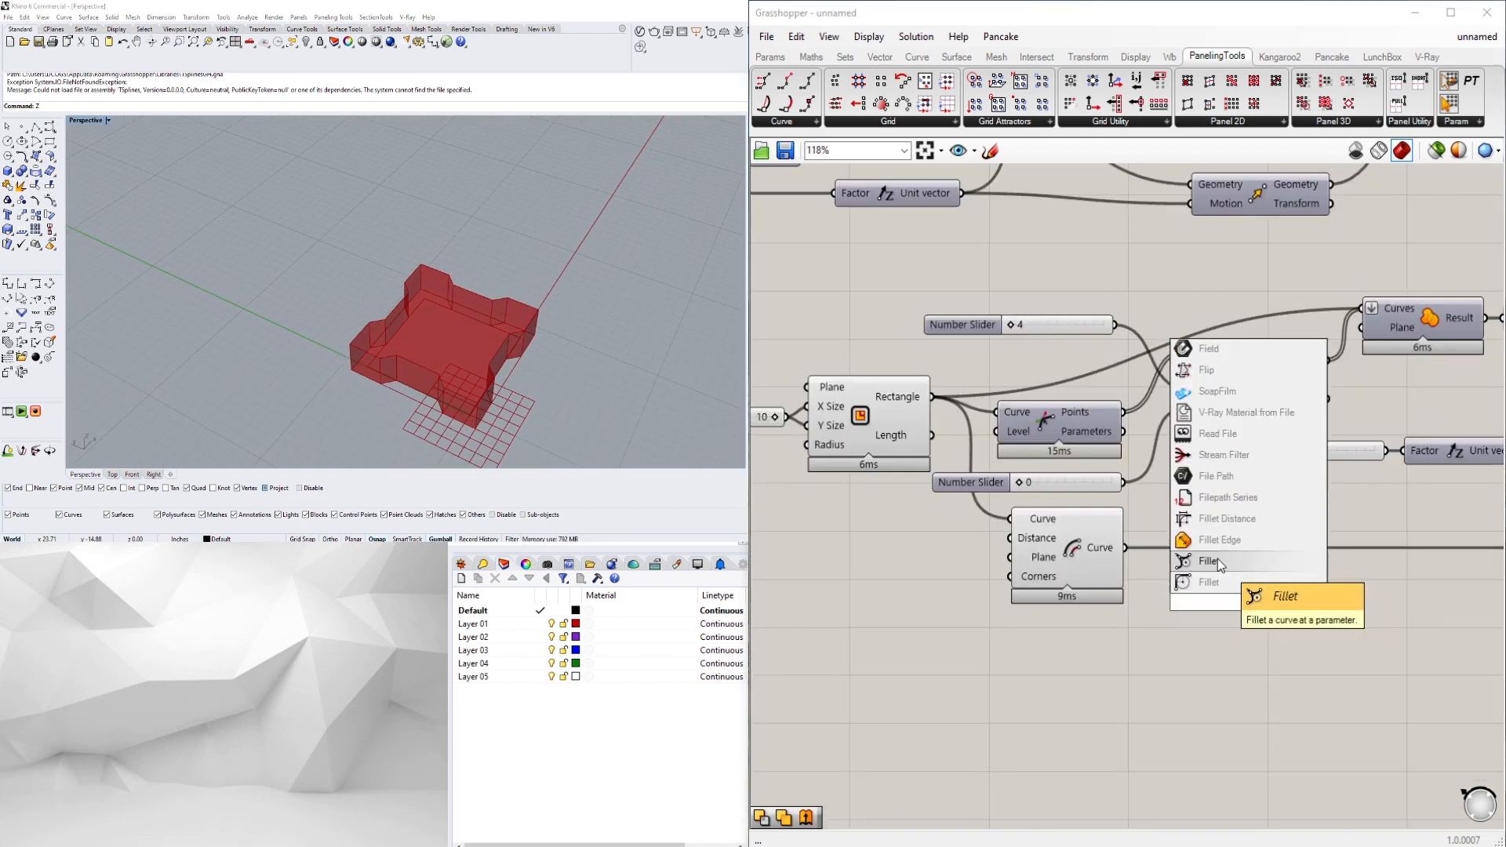
click(1209, 582)
drag(1125, 548, 1207, 615)
double_click(1123, 665)
text(1.5)
key(Return)
Wire the filleted curve into the lower extrusion's Base and adjust the fillet radius to 1.4
scroll(1342, 614, down, 2)
right_drag(1342, 614, 962, 581)
drag(1143, 539, 1146, 534)
right_drag(502, 306, 533, 306)
right_drag(765, 613, 886, 594)
scroll(886, 594, up, 5)
drag(942, 561, 923, 567)
scroll(1020, 565, down, 5)
right_drag(1321, 567, 868, 576)
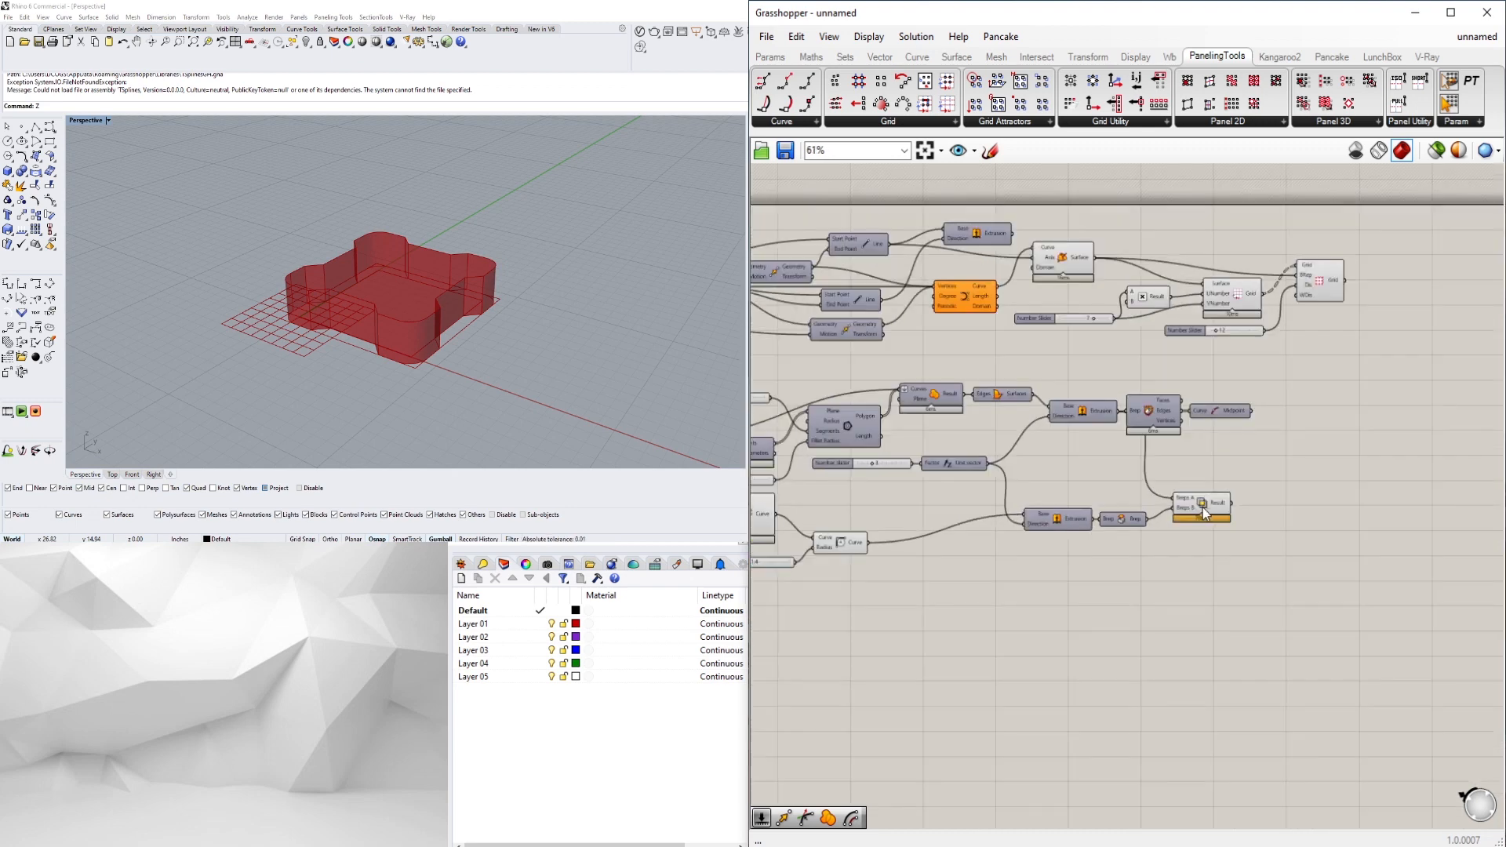
Add an Area component and wire the Solid Intersection result into its Geometry input
scroll(1305, 502, up, 1)
double_click(1316, 479)
text(area)
click(1316, 459)
drag(1220, 506, 1288, 506)
scroll(1288, 506, up, 2)
right_drag(1271, 502, 1236, 502)
right_drag(502, 314, 459, 313)
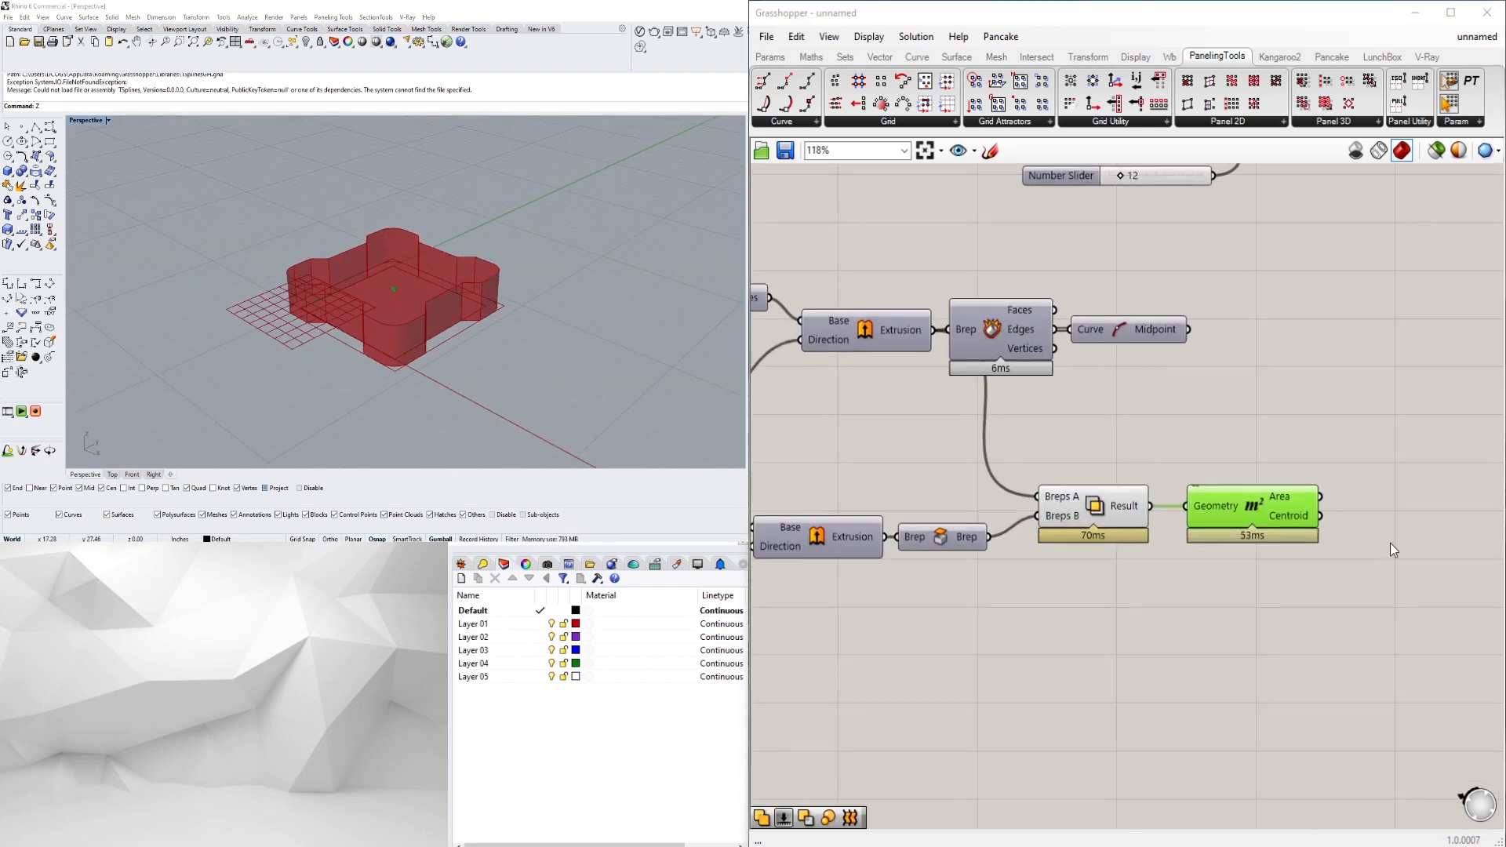
Add a Circle with radius 1.55 at the Area centroid, and feed the Area component from the filleted curve
double_click(1390, 542)
text(cir)
key(Return)
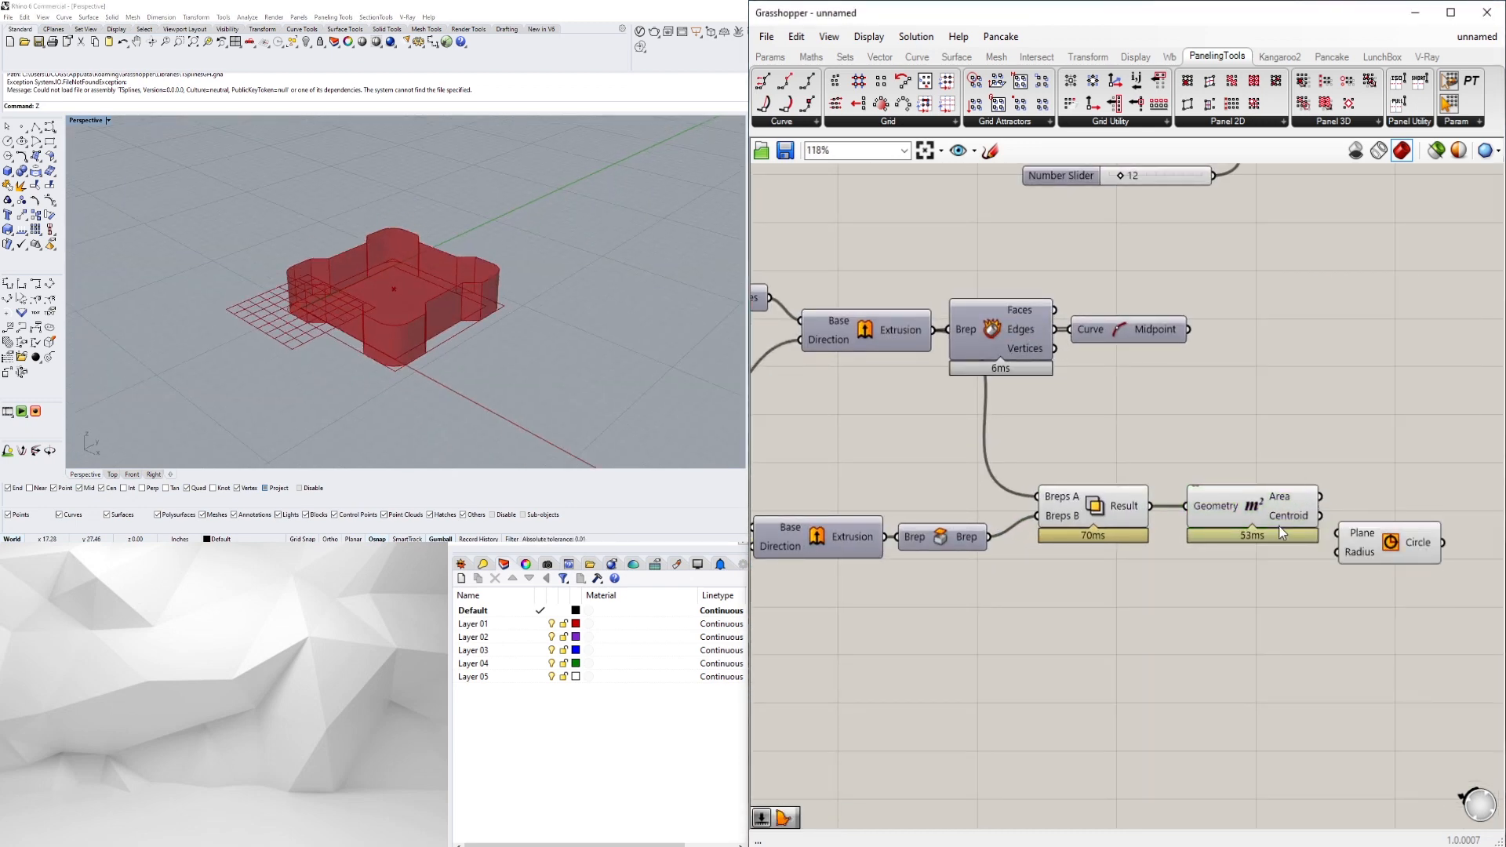
right_drag(596, 369, 598, 340)
scroll(1029, 573, down, 2)
right_drag(1029, 573, 1248, 481)
scroll(1248, 482, down, 1)
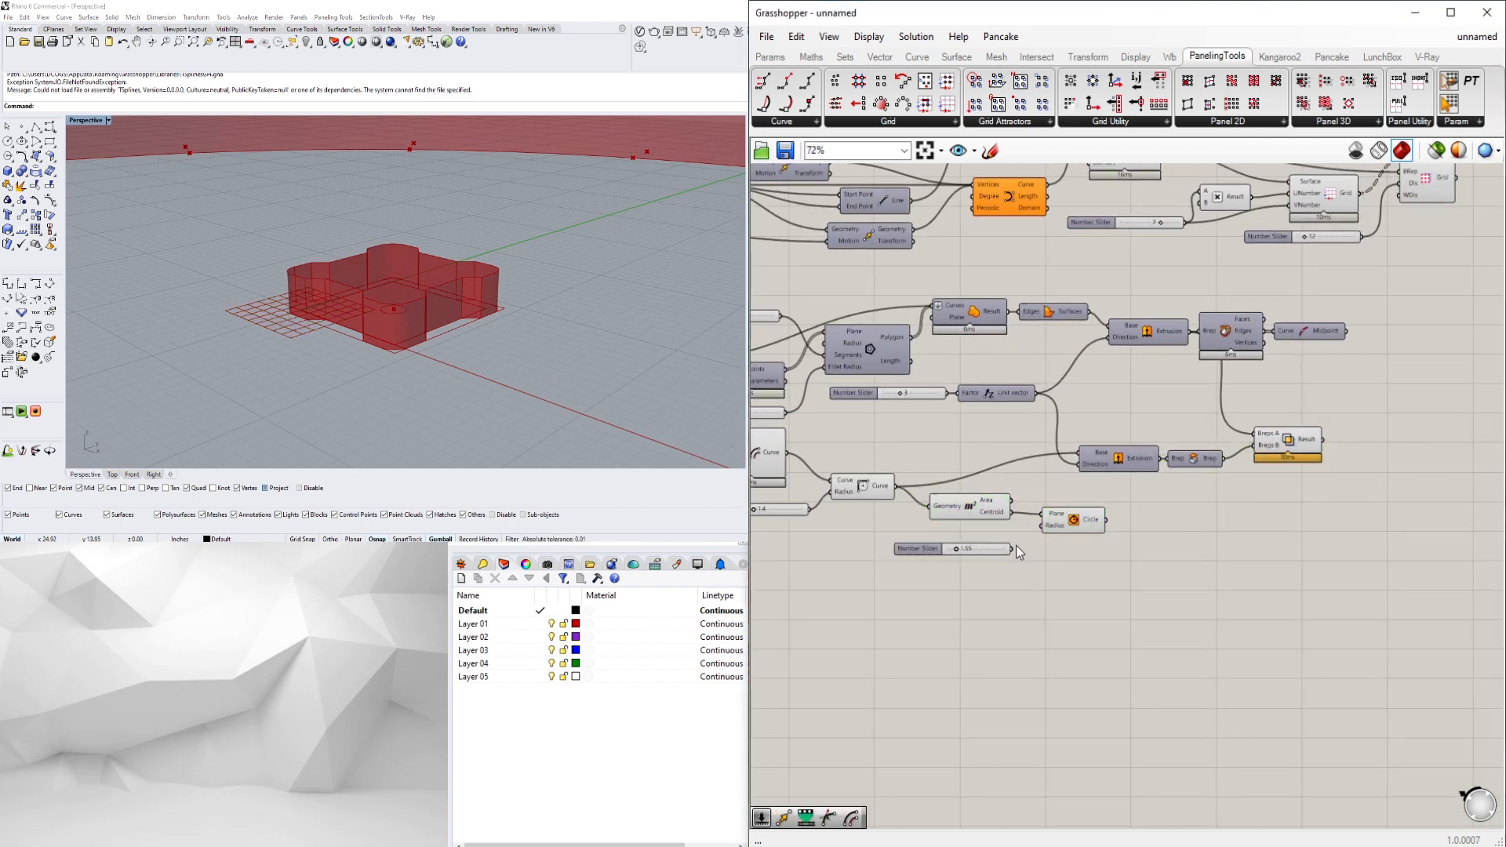
Turn the circle into a surface with Boundary Surfaces and extrude it along the existing unit vector
text(boun)
key(Return)
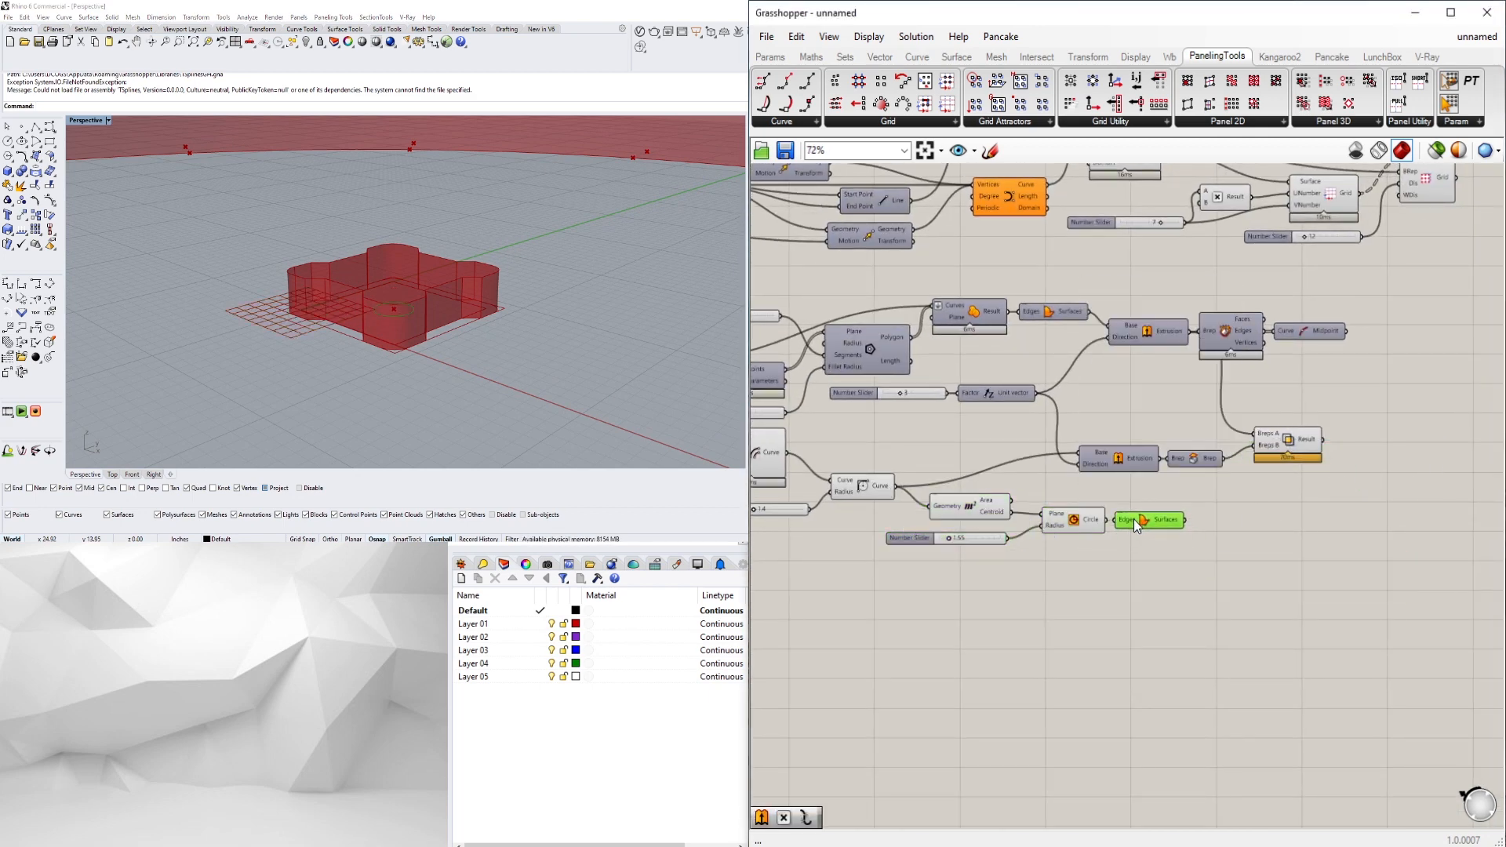
double_click(1228, 532)
text(extr)
key(Return)
drag(1184, 519, 1197, 520)
scroll(1196, 518, up, 1)
drag(1318, 568, 1127, 520)
click(868, 537)
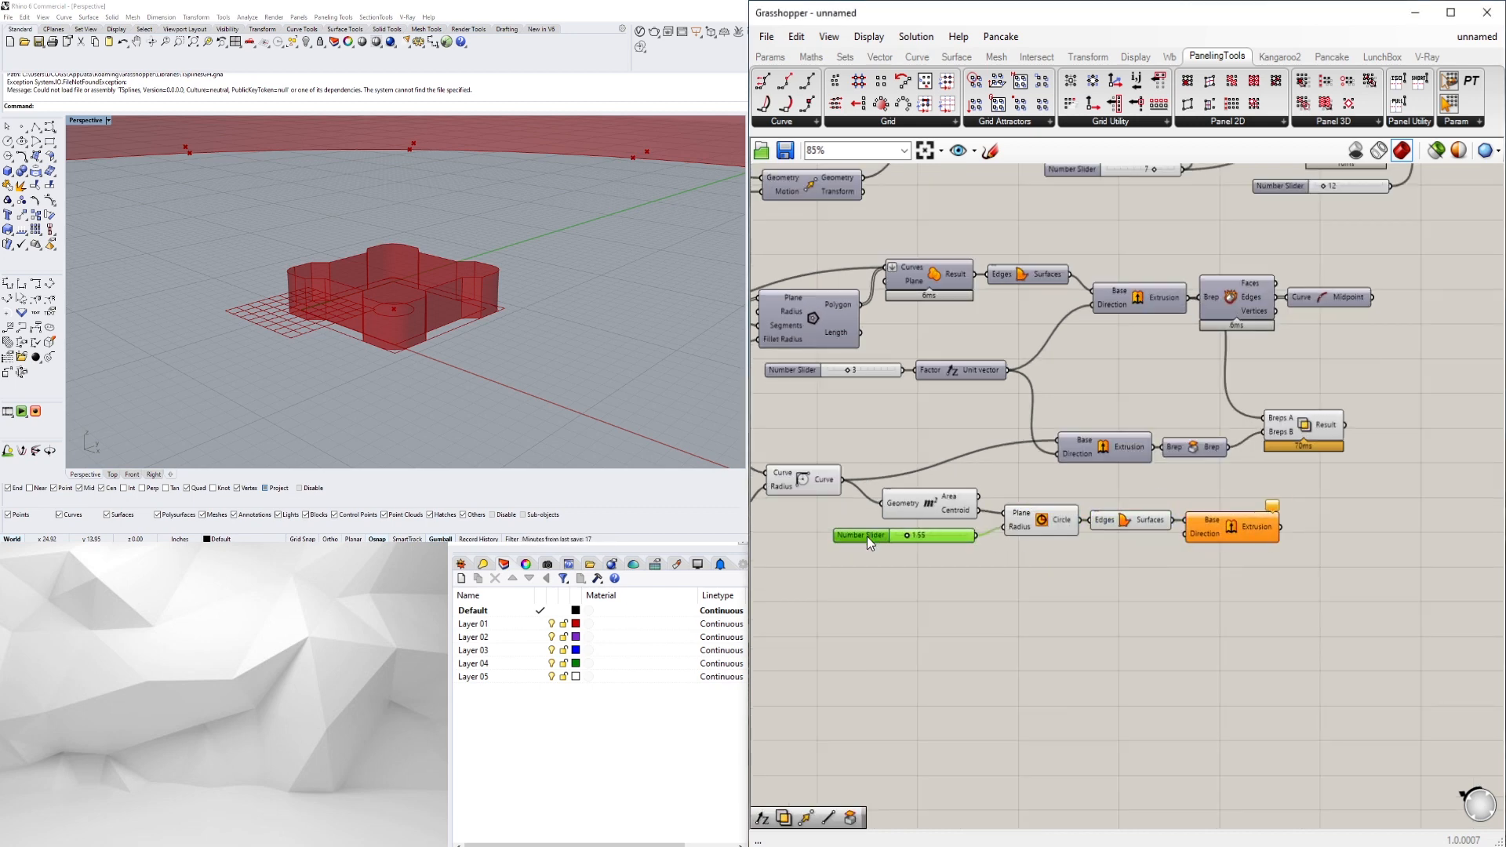
right_drag(1010, 397, 1024, 379)
right_drag(1337, 531, 1200, 555)
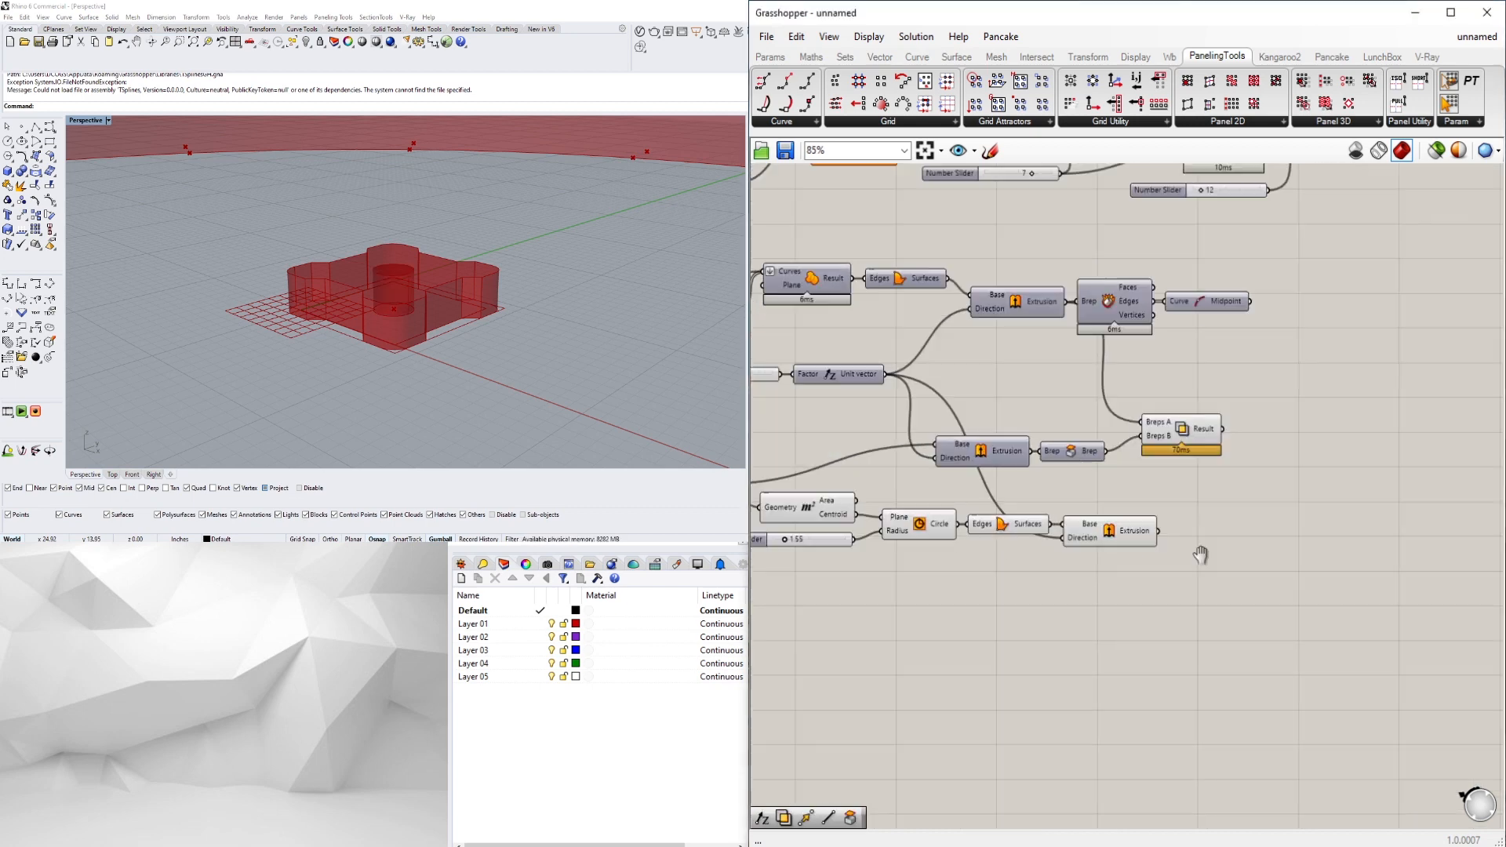
Add a Solid Difference component that subtracts the extruded circle from the Solid Intersection result
double_click(1273, 493)
text(diff)
click(1271, 466)
click(1210, 438)
drag(1157, 531, 1233, 500)
drag(1274, 492, 1298, 453)
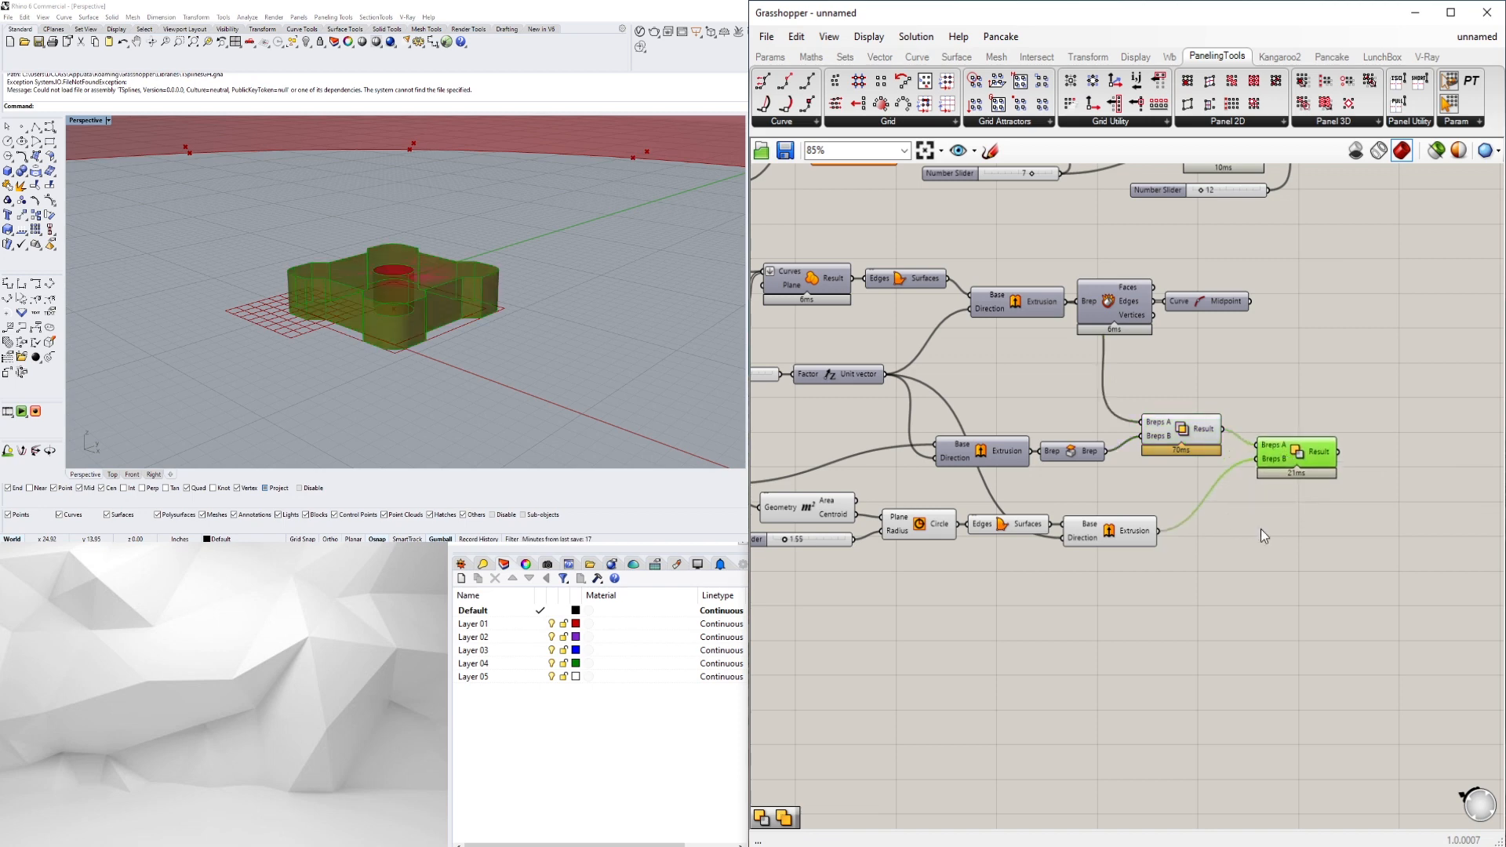
Hide the previews of the components upstream of the Solid Difference
scroll(1225, 556, down, 2)
drag(1212, 560, 837, 447)
middle_click(870, 444)
click(827, 400)
Enlarge the circle's radius to 2.64 and reduce the curve fillet radius to 0.0
right_drag(423, 274, 377, 361)
scroll(871, 545, up, 6)
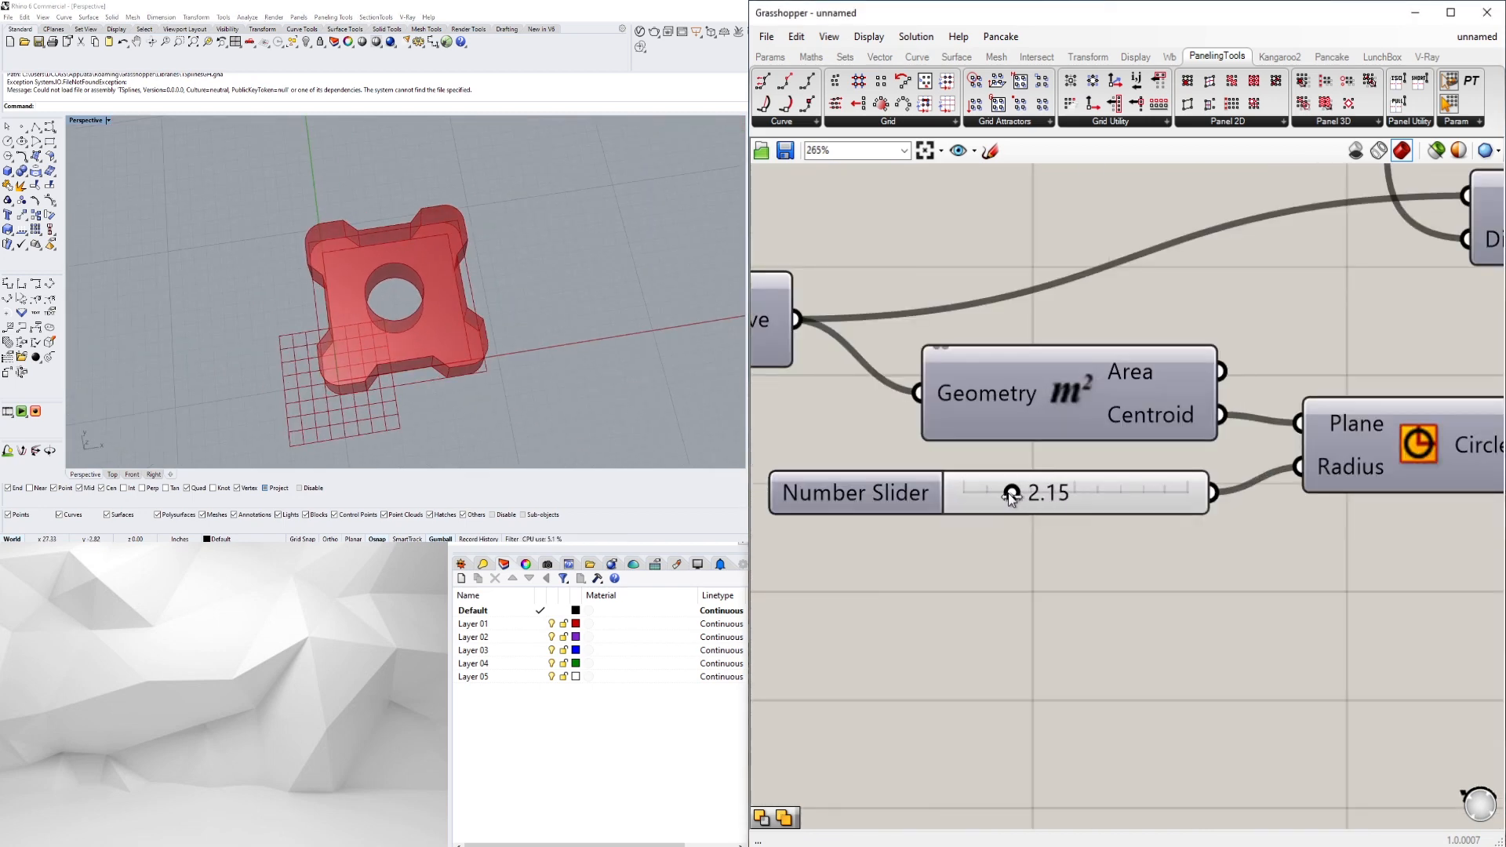
scroll(1012, 498, down, 5)
scroll(1177, 487, up, 6)
scroll(1166, 485, down, 5)
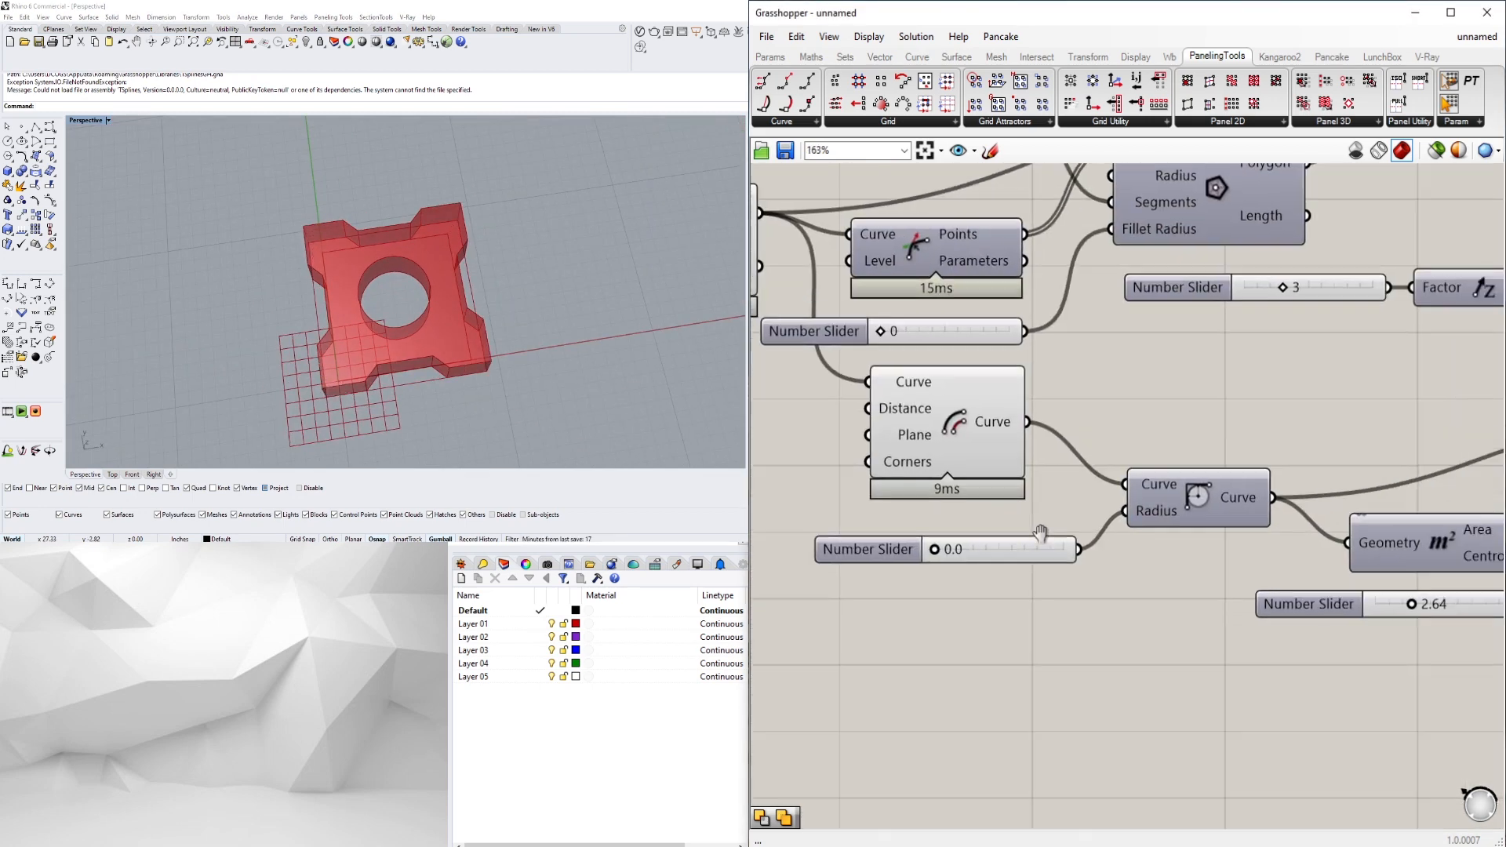
Add a number slider created from 1.25 to the Offset Curve's Distance and vary the offset, trying 3.65
scroll(1000, 463, up, 3)
double_click(1000, 459)
text(1.25)
key(Return)
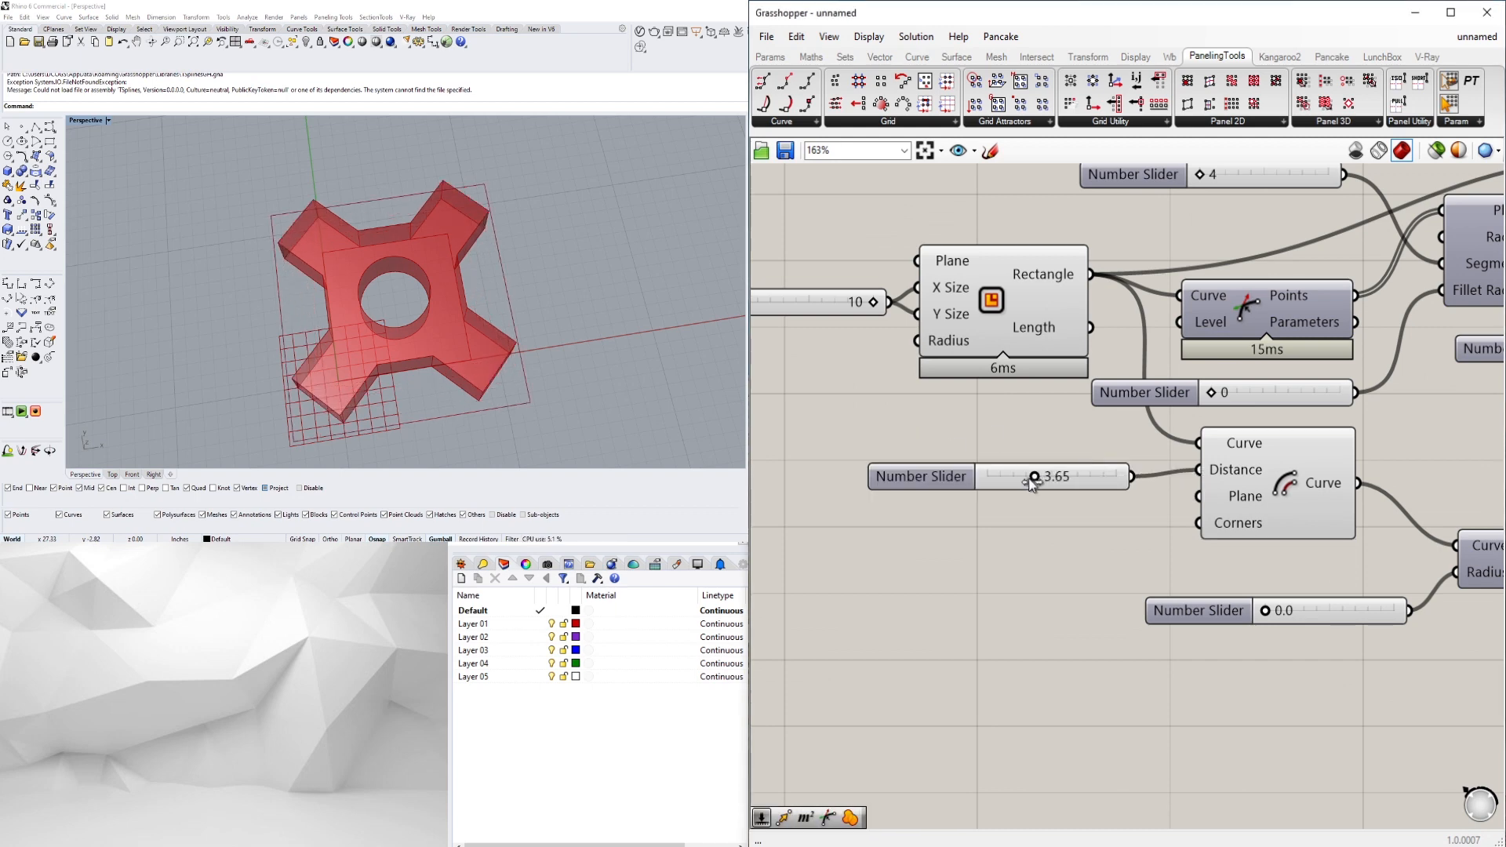
scroll(1004, 581, down, 10)
scroll(1268, 400, up, 5)
scroll(662, 251, down, 10)
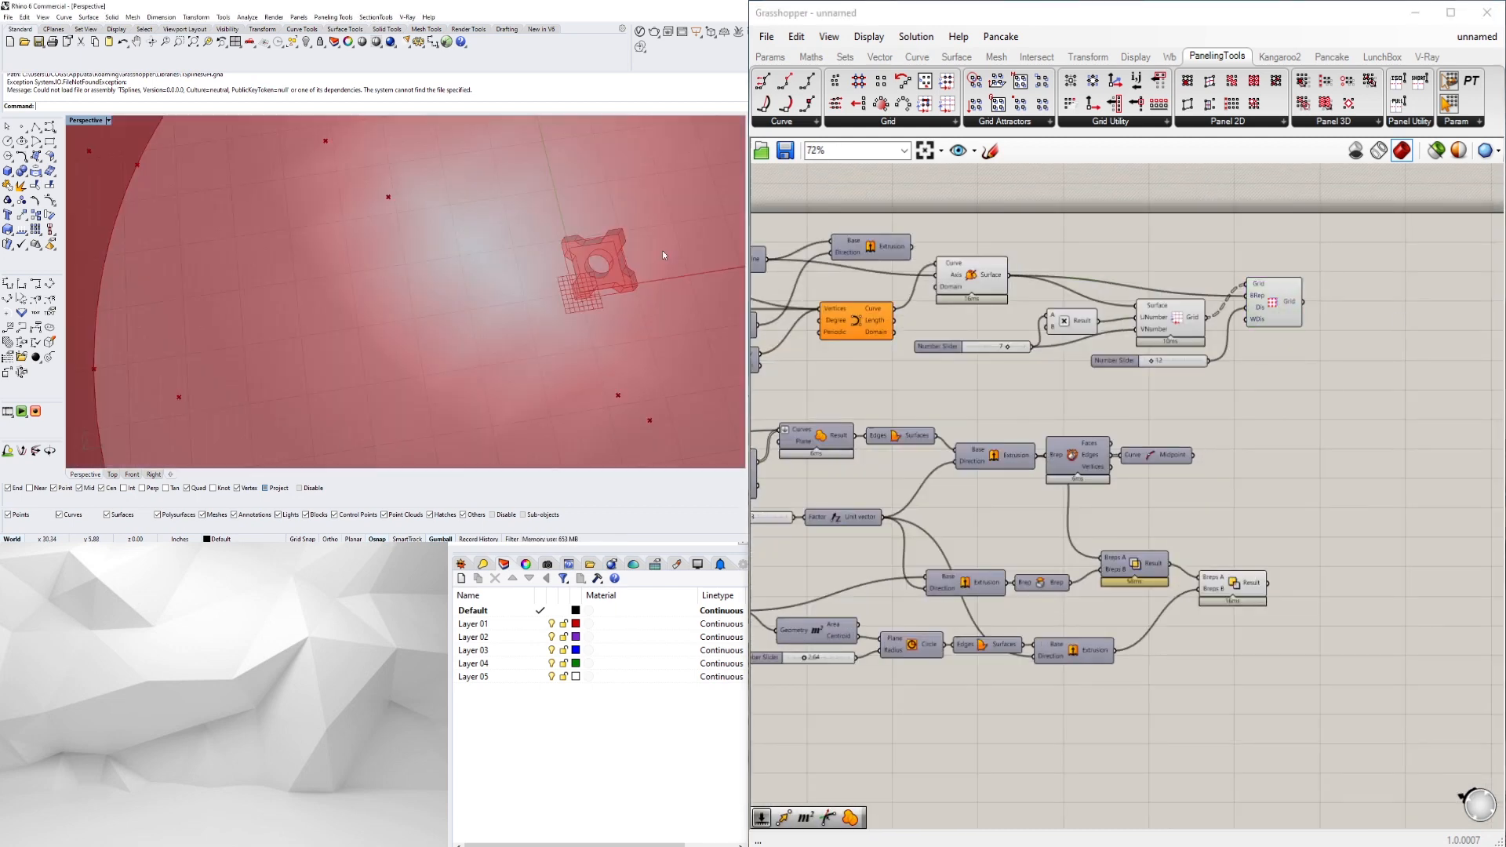
right_drag(494, 318, 480, 218)
scroll(1255, 329, up, 3)
scroll(1159, 605, down, 3)
scroll(1244, 595, up, 5)
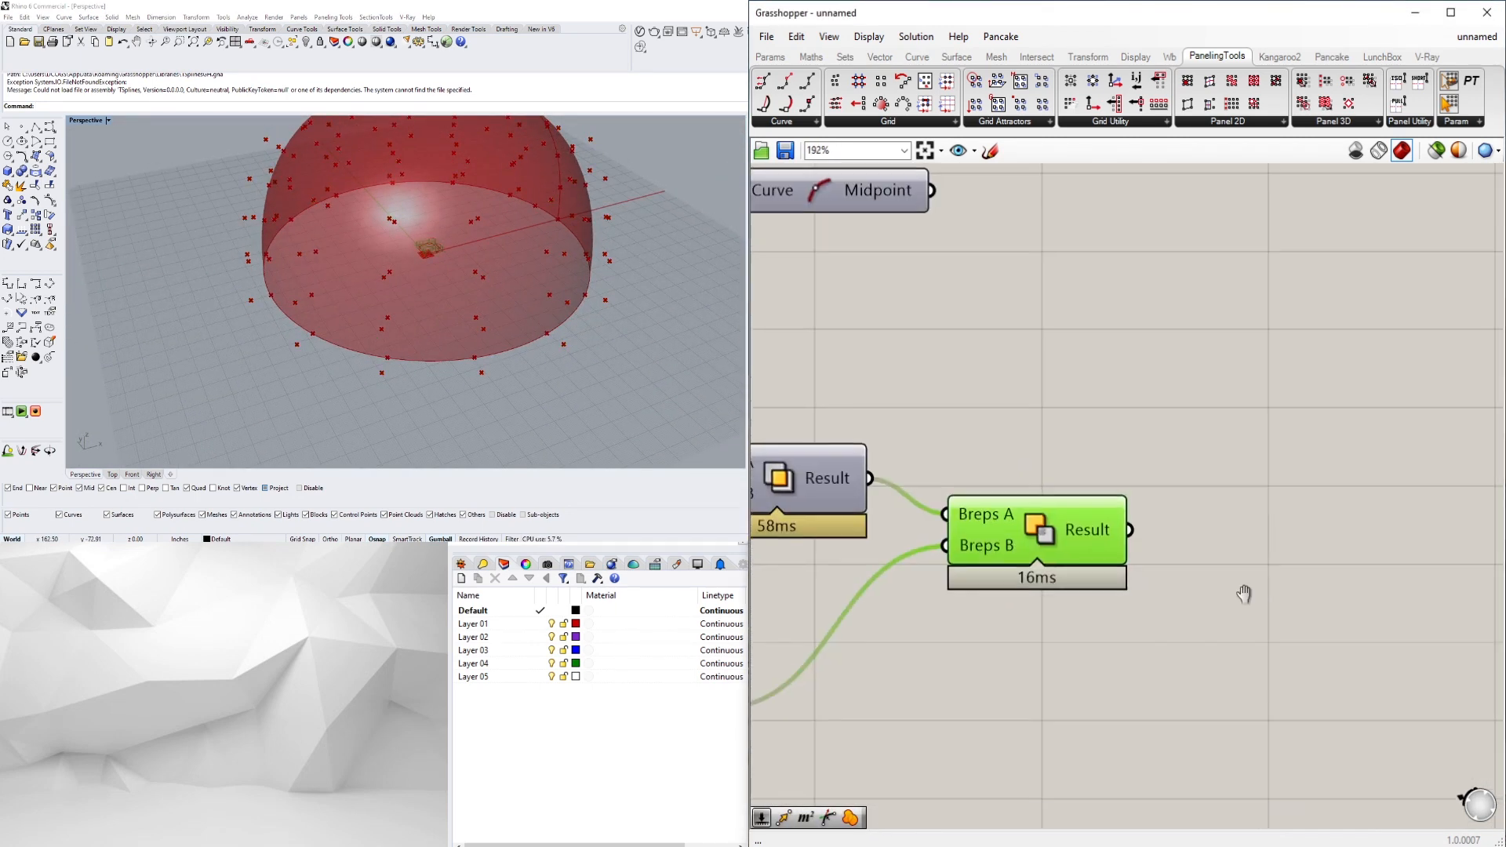
double_click(1212, 542)
text(dec)
scroll(416, 255, up, 15)
scroll(416, 255, down, 13)
right_drag(424, 290, 427, 290)
scroll(1124, 549, down, 5)
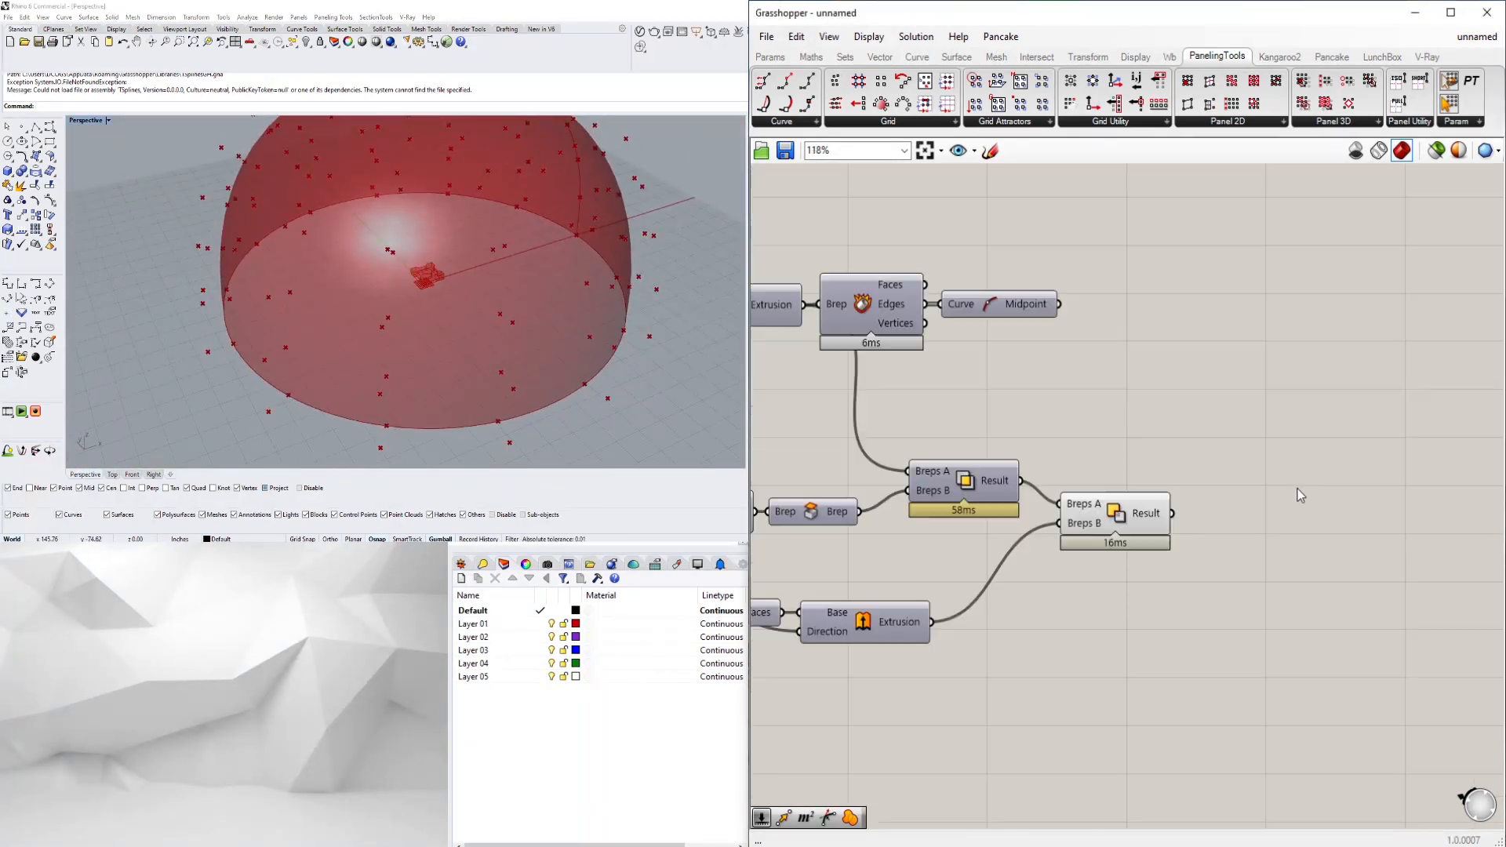
Add the PanelingTools 3D panel component that takes two grids and pattern objects, placing it beyond the offset grid
click(1334, 121)
click(1332, 180)
click(1333, 338)
scroll(1225, 331, up, 2)
Wire the base grid into Grid1, the offset grid into Grid2 and the Solid Difference result into PatternObjects
click(1130, 238)
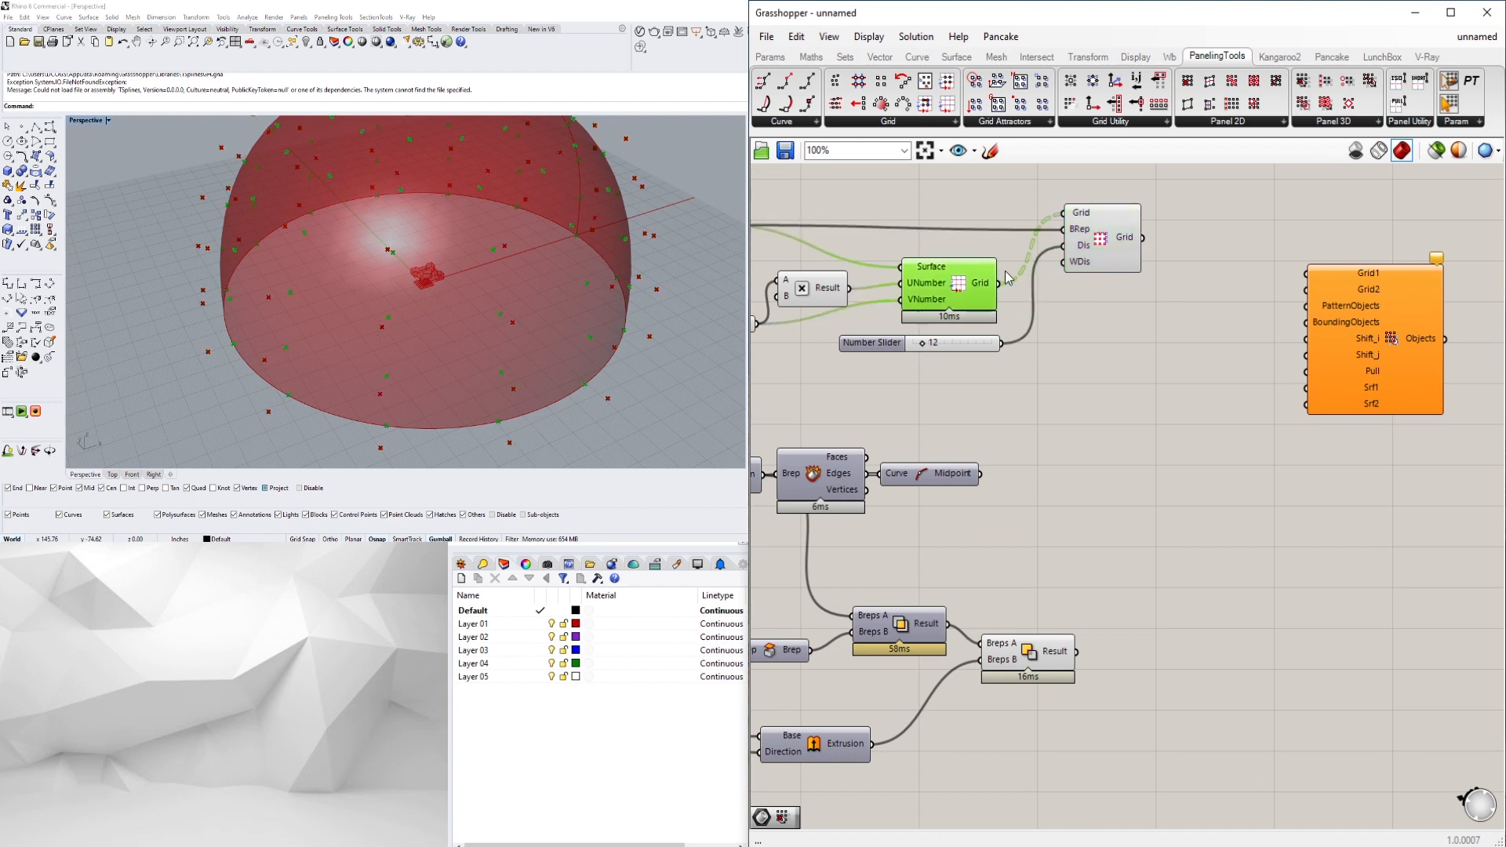
drag(1237, 284, 1307, 289)
drag(1357, 302, 1251, 311)
click(1051, 651)
right_drag(1059, 651, 1174, 623)
drag(1191, 623, 1197, 612)
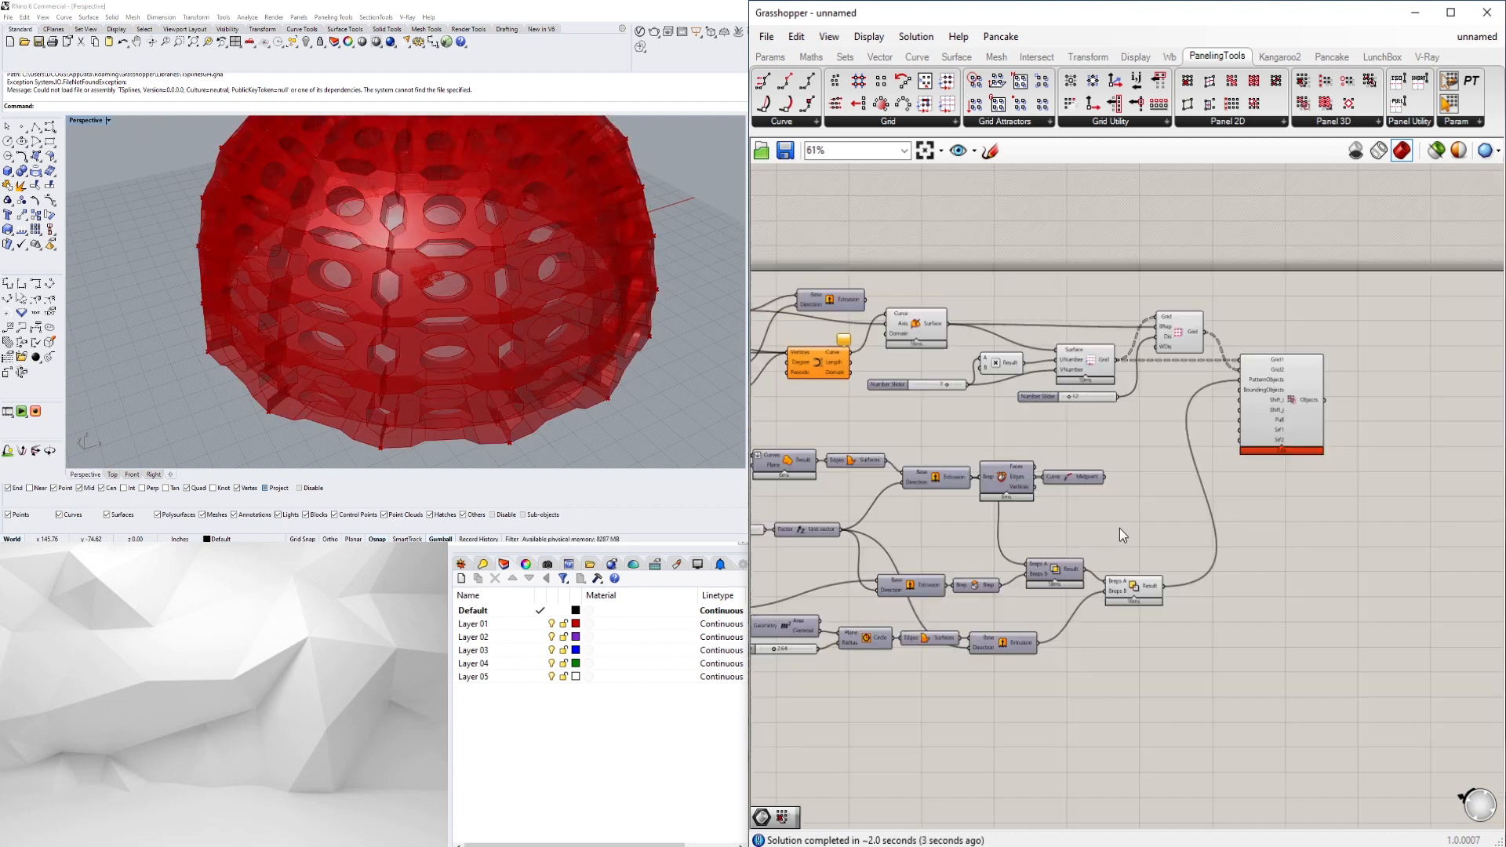
Turn off the preview of the dome surface, base grid and offset grid components
scroll(1119, 529, down, 4)
right_drag(440, 269, 419, 146)
scroll(1361, 329, up, 4)
drag(1411, 533, 1035, 314)
middle_click(1046, 281)
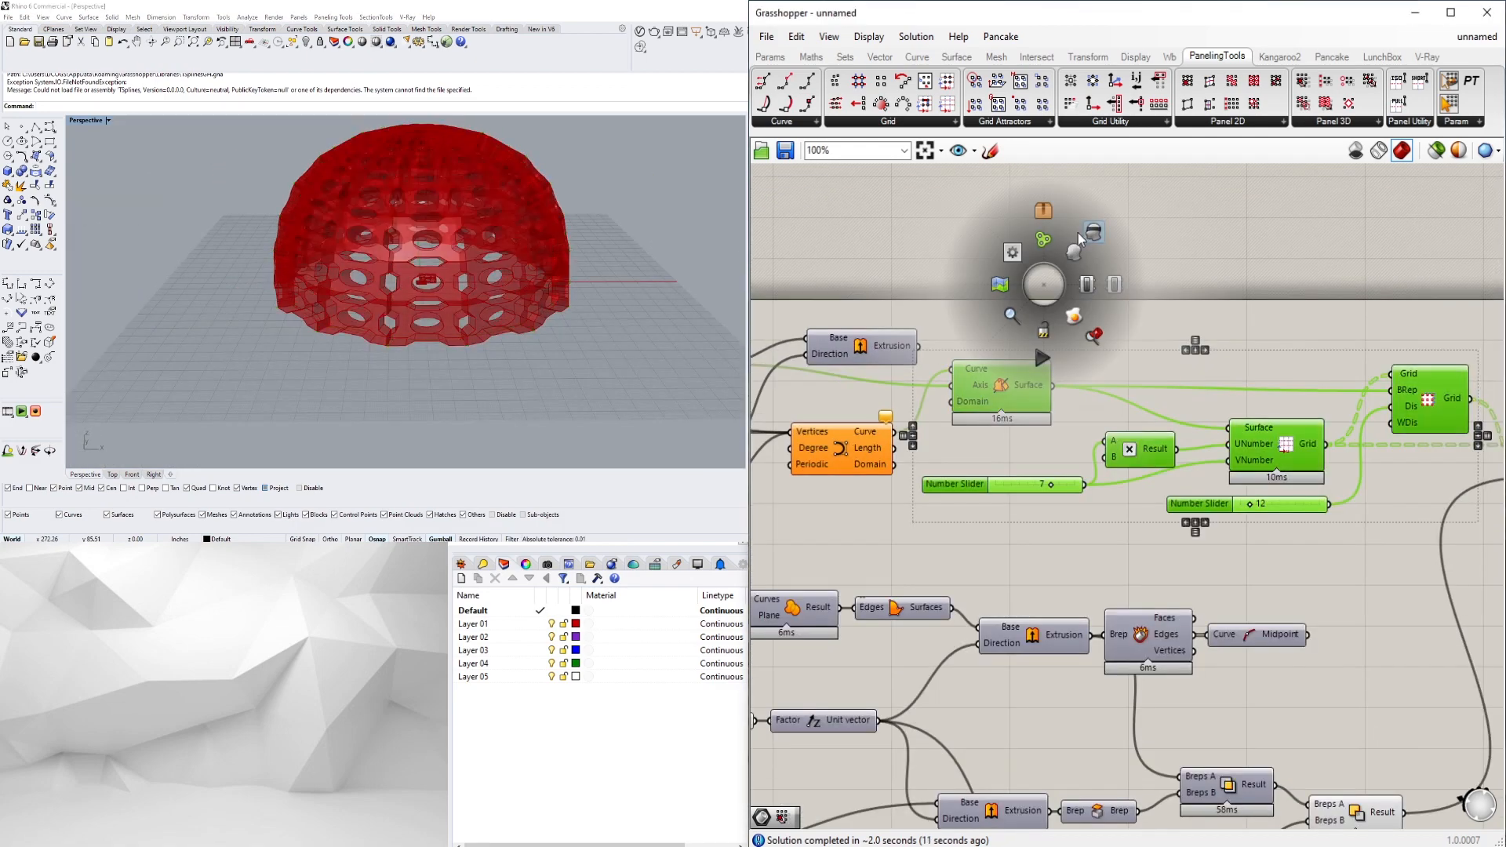
click(995, 231)
click(1089, 557)
Feed the Multiplication's B input from its own slider of 3 and set the VNumber slider to 4
scroll(1016, 506, down, 1)
right_drag(1016, 507, 1448, 519)
right_drag(1133, 538, 1359, 528)
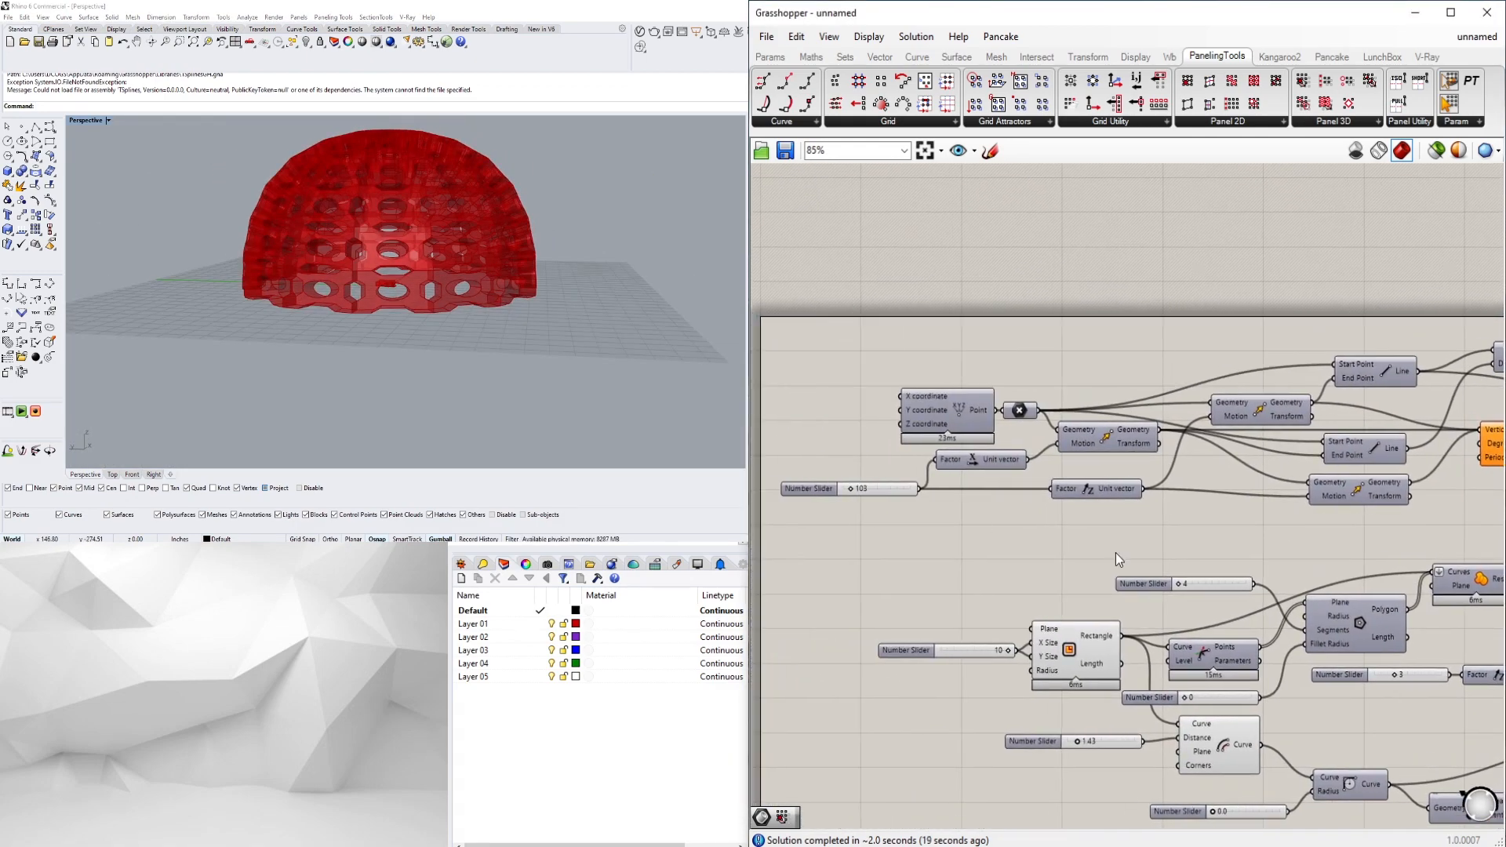
right_drag(1475, 531, 1139, 490)
mouse_move(427, 204)
right_down()
mouse_move(418, 315)
mouse_move(416, 196)
right_up()
scroll(883, 463, down, 1)
right_drag(883, 463, 759, 430)
scroll(1122, 401, up, 5)
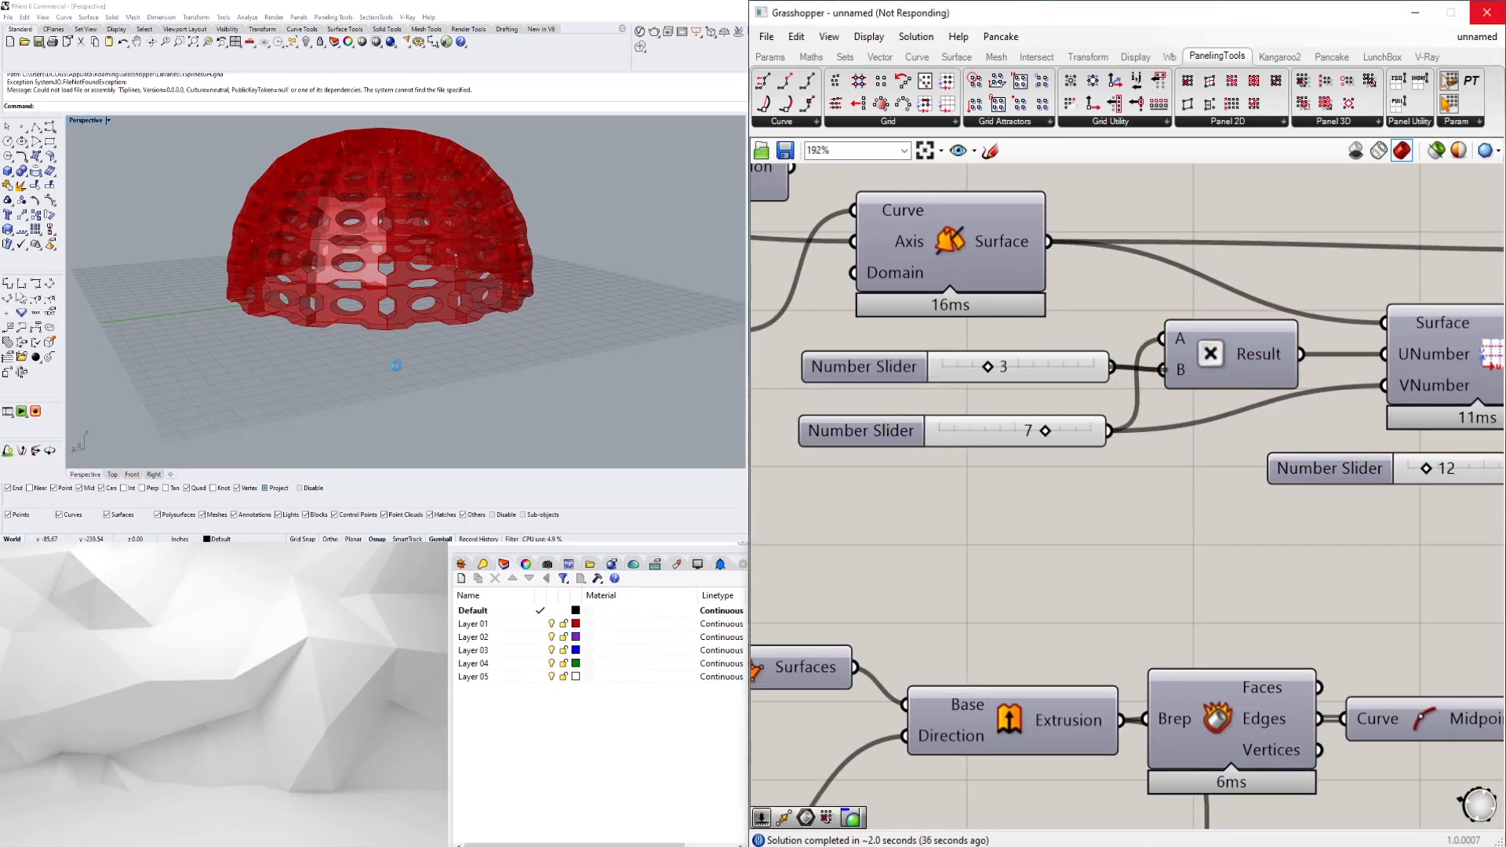
double_click(1028, 432)
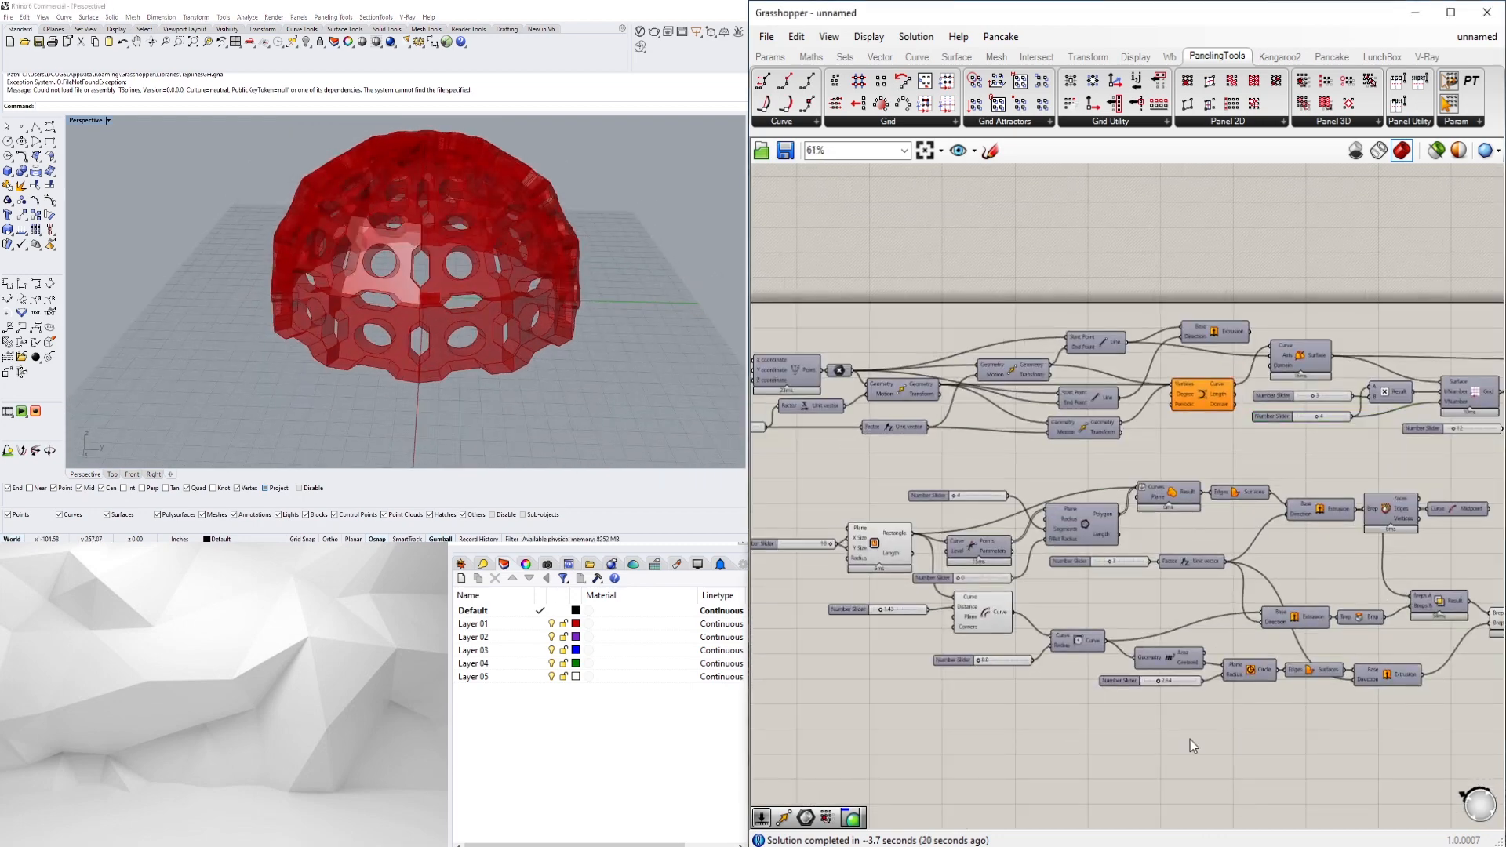
Set the circle radius to 4.00 and try curve fillet radii of 5.0 and 2.0, ending at 0.0
double_click(1141, 590)
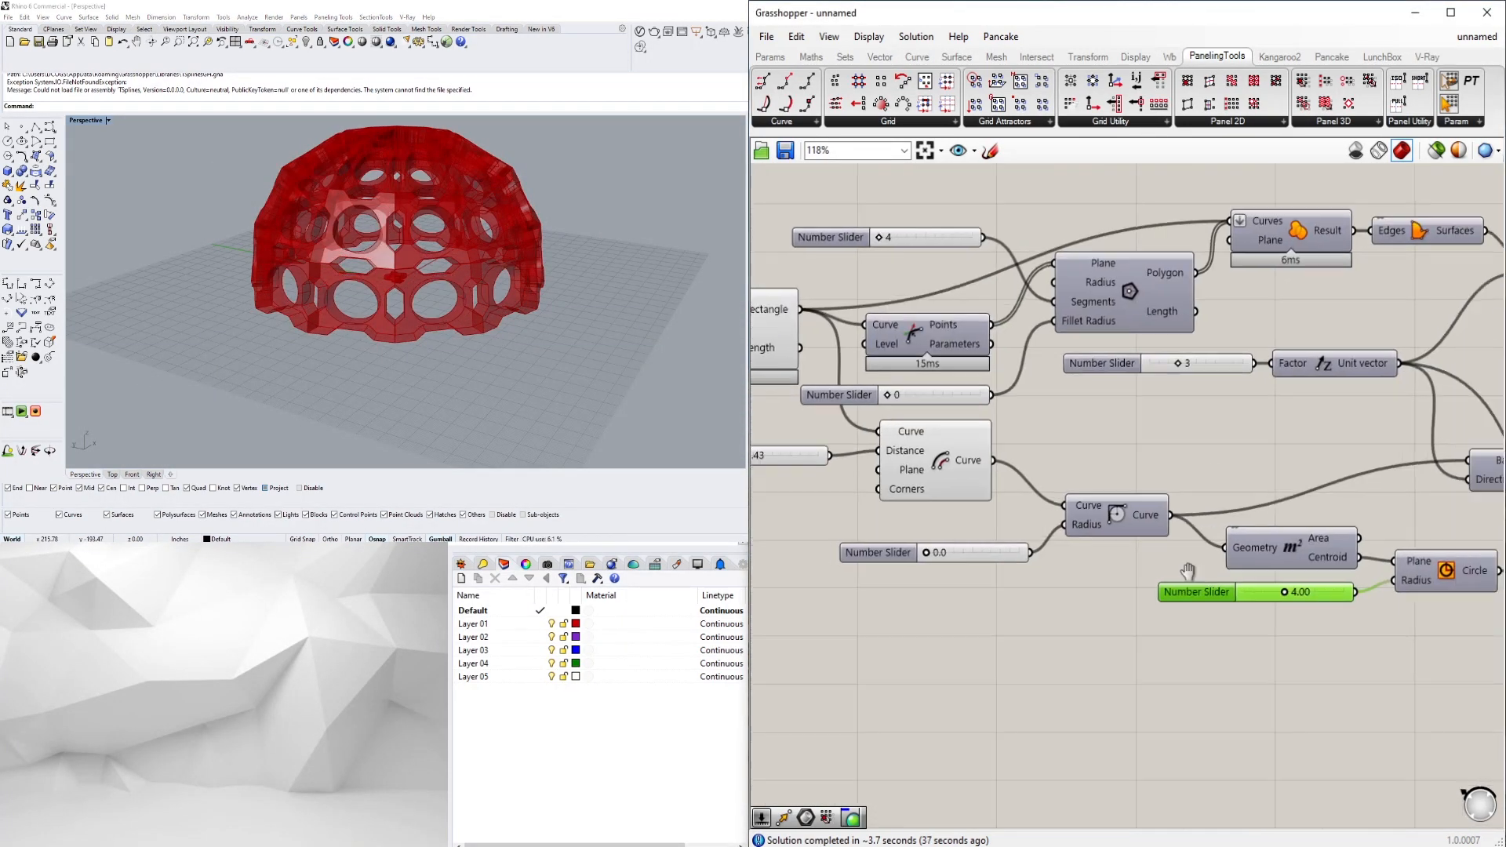
double_click(865, 536)
right_drag(489, 321, 330, 314)
scroll(862, 523, up, 3)
double_click(882, 537)
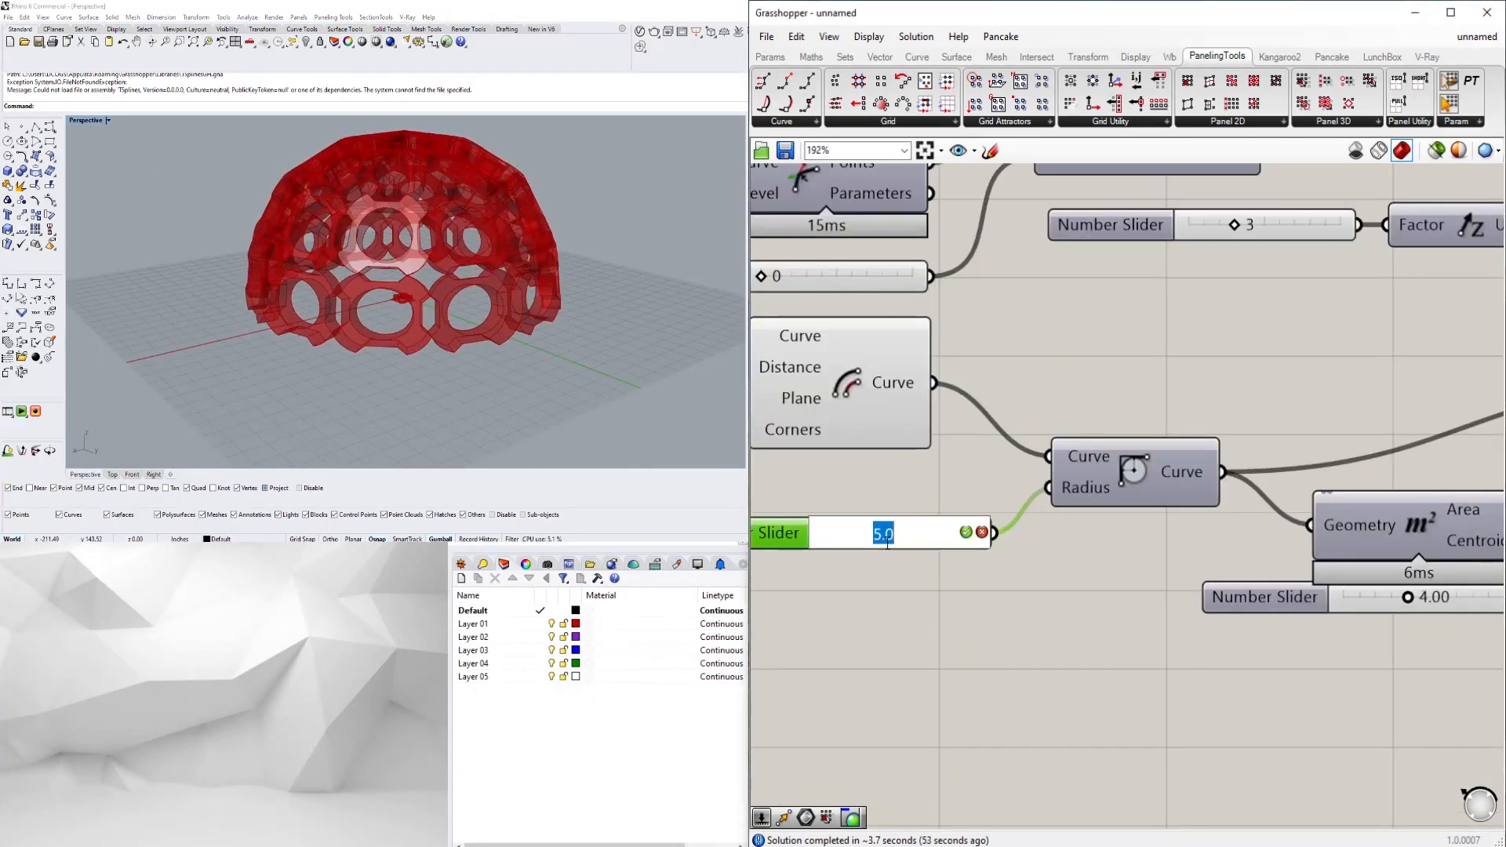
right_drag(487, 330, 416, 416)
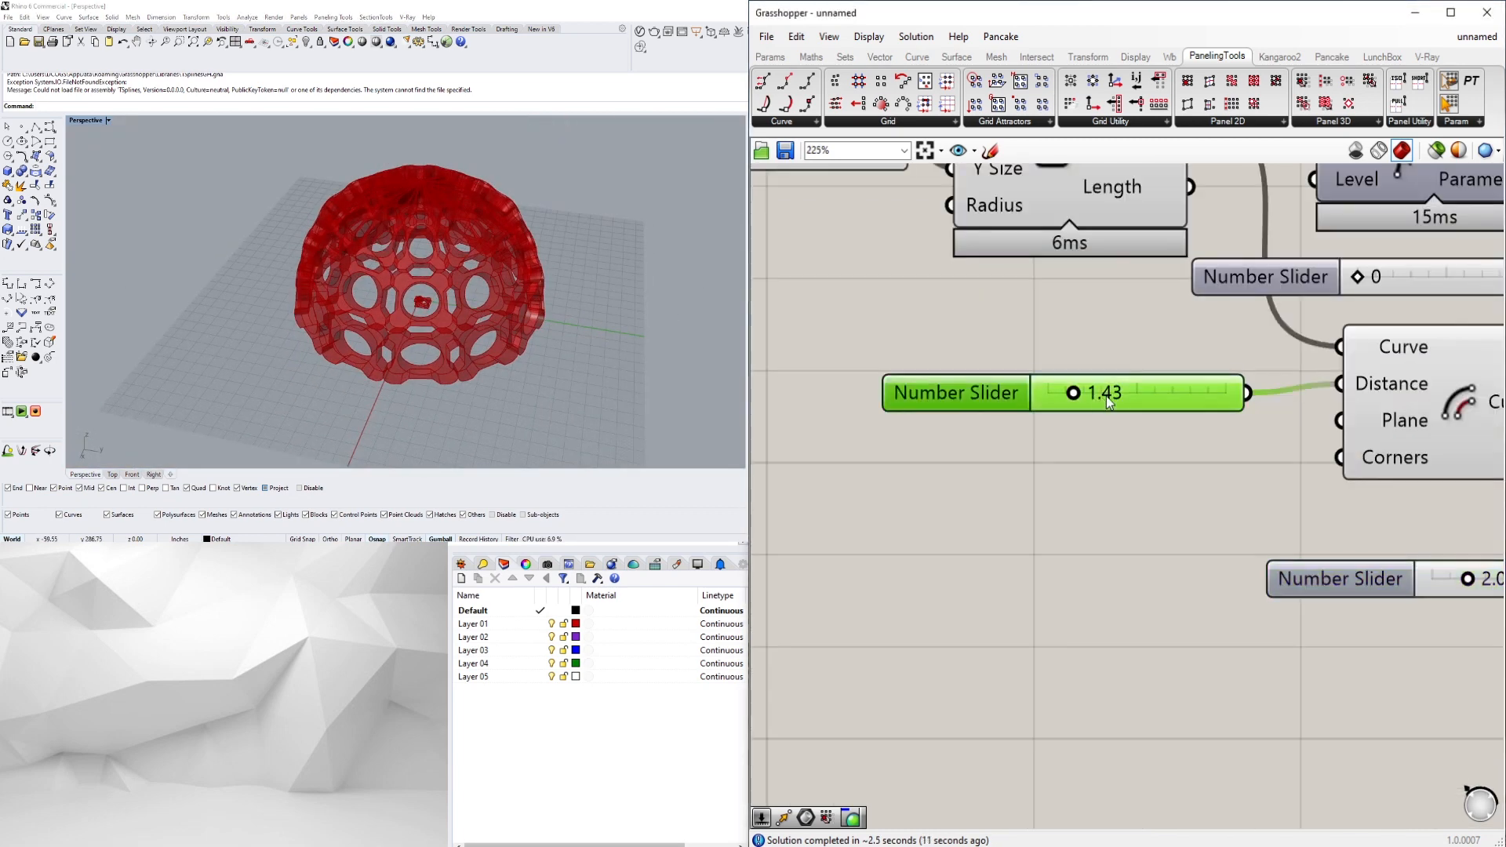
scroll(1106, 397, up, 3)
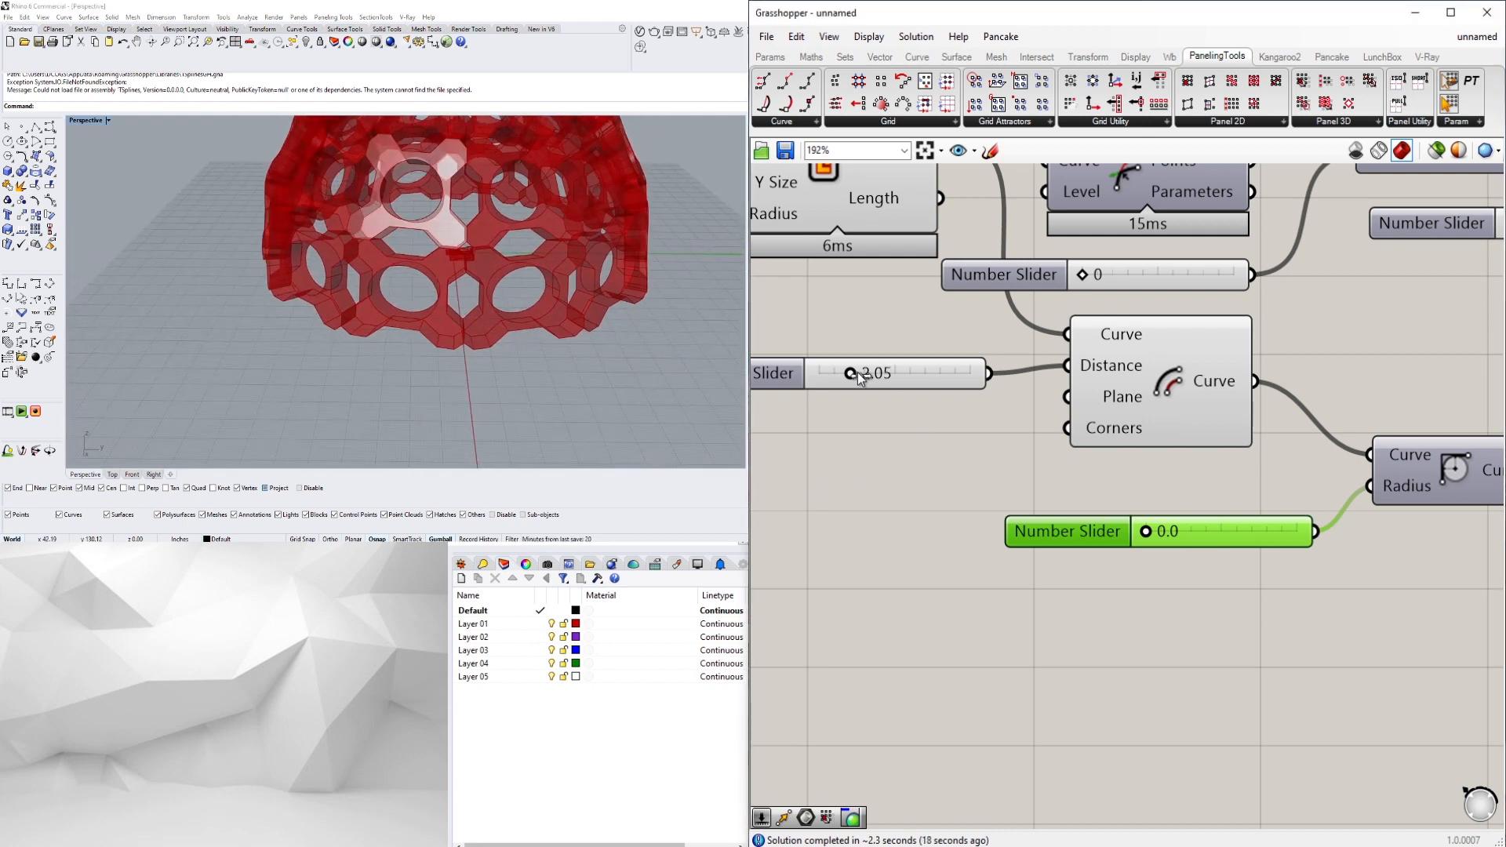
Set the Offset Curve distance to 1.50 and rename the slider driving the dome's unit vectors as DOME SIZE
double_click(872, 376)
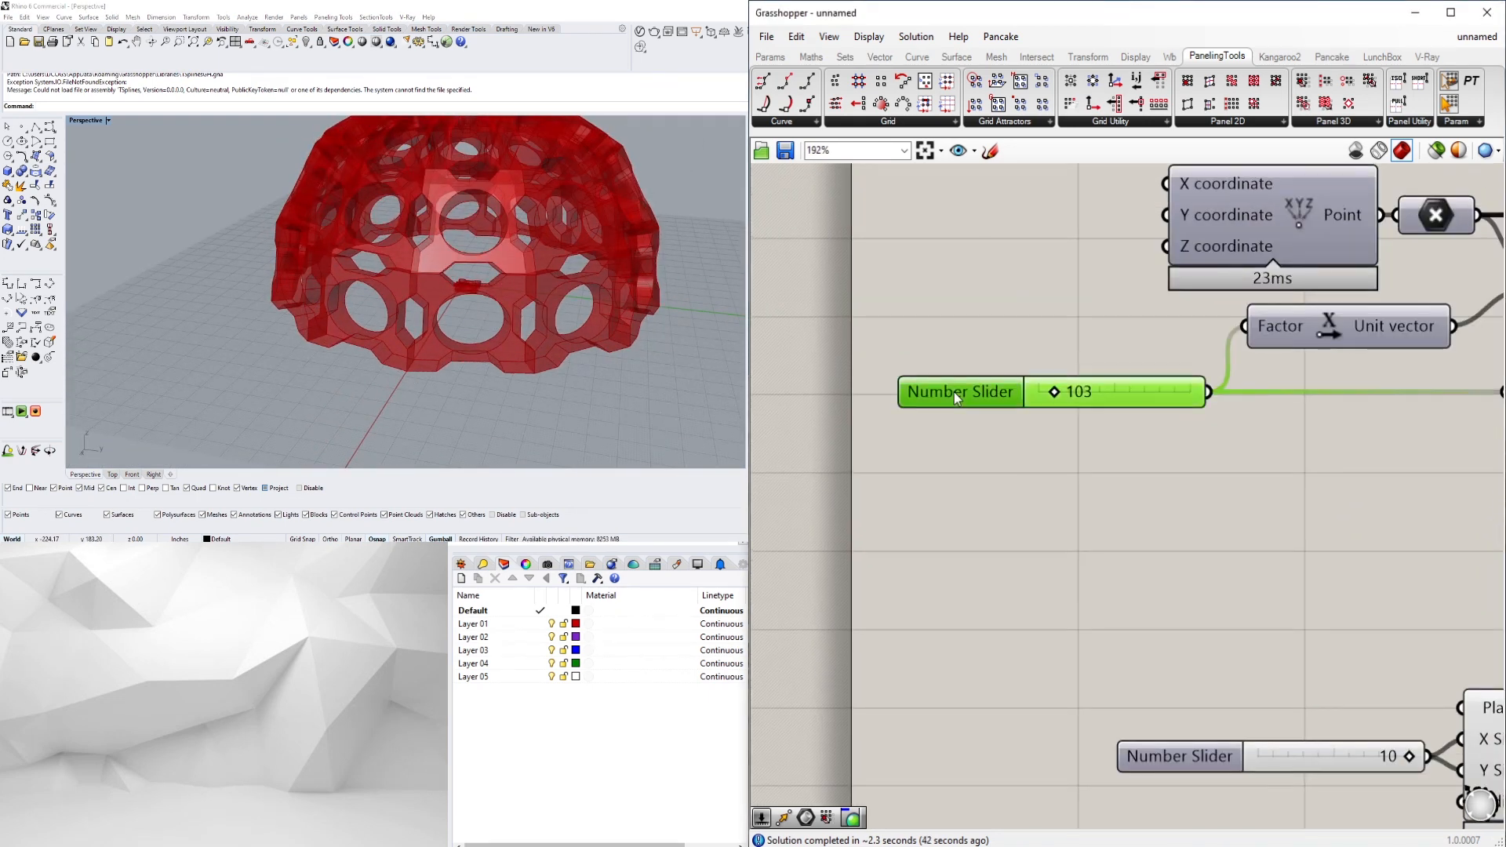
right_click(959, 400)
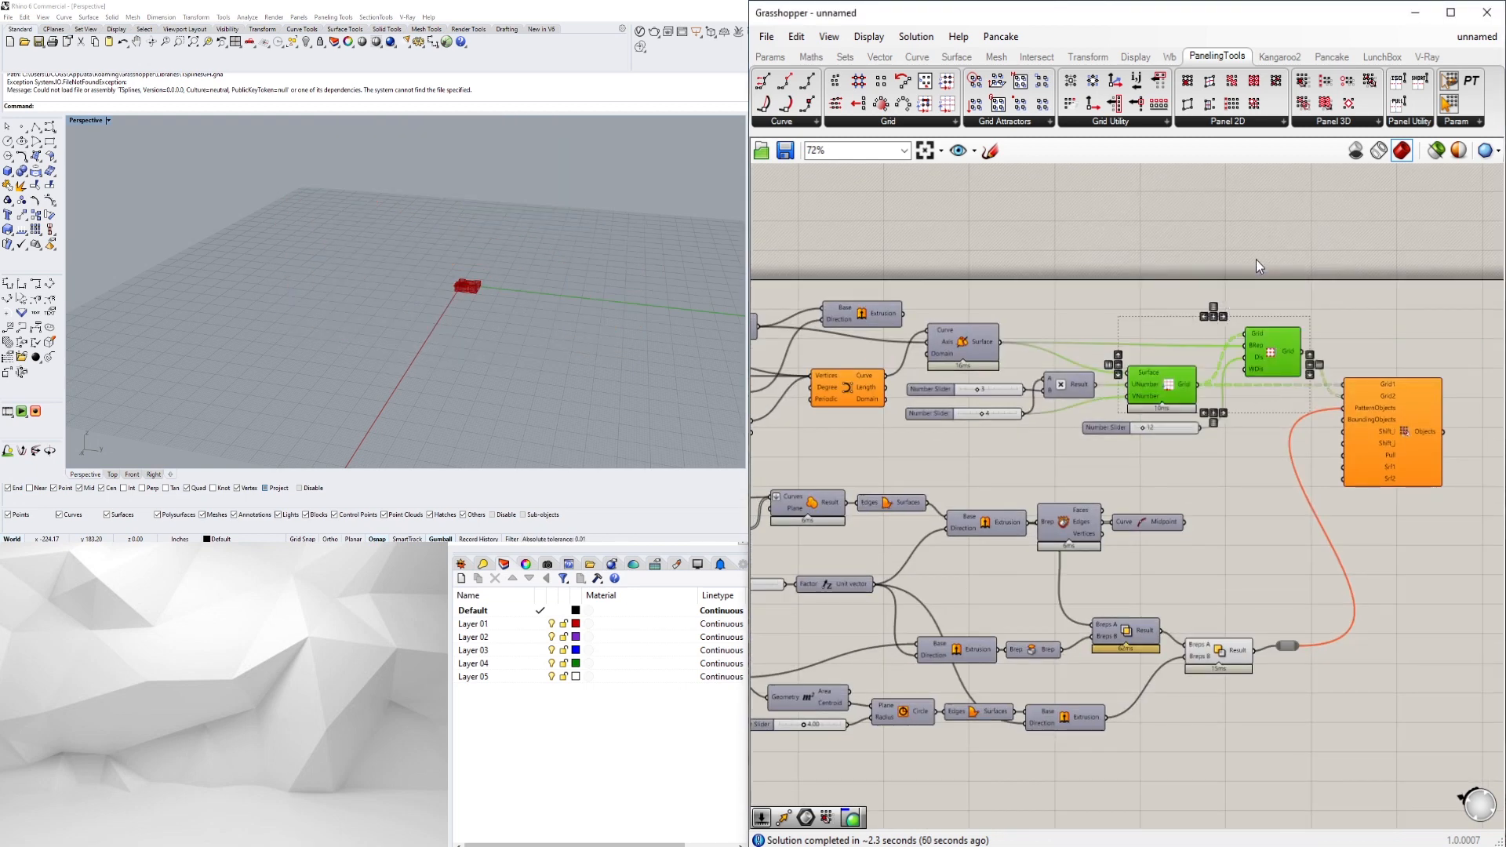
Turn the preview of the base grid and offset grid components back on
middle_click(1192, 363)
click(1235, 271)
click(1258, 220)
Delete the leftover Extrusion between the upper Line and the dome surface component, and shift the surface component up slightly
scroll(1255, 259, down, 1)
right_drag(784, 429, 1079, 461)
scroll(1080, 461, up, 2)
drag(1271, 451, 1213, 389)
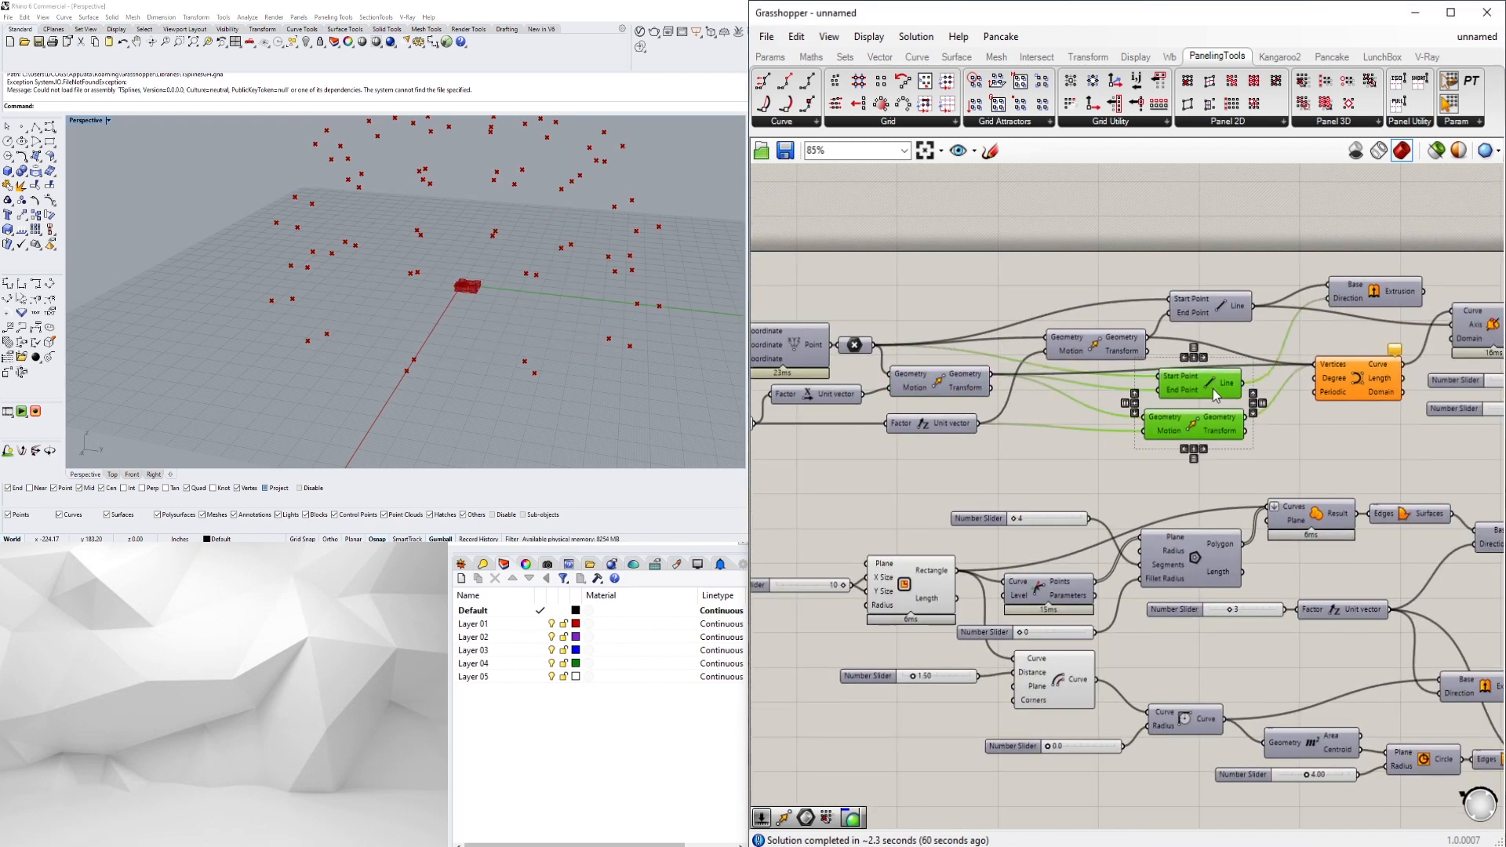
right_drag(1230, 286, 1031, 289)
drag(1176, 293, 1163, 281)
right_drag(1171, 384, 1057, 364)
drag(1181, 312, 1191, 295)
click(1461, 275)
Nudge the base grid, the grid offset slider and the offset grid components to tidy the layout
scroll(1461, 275, up, 2)
right_drag(1422, 390, 1293, 400)
drag(1293, 400, 1275, 400)
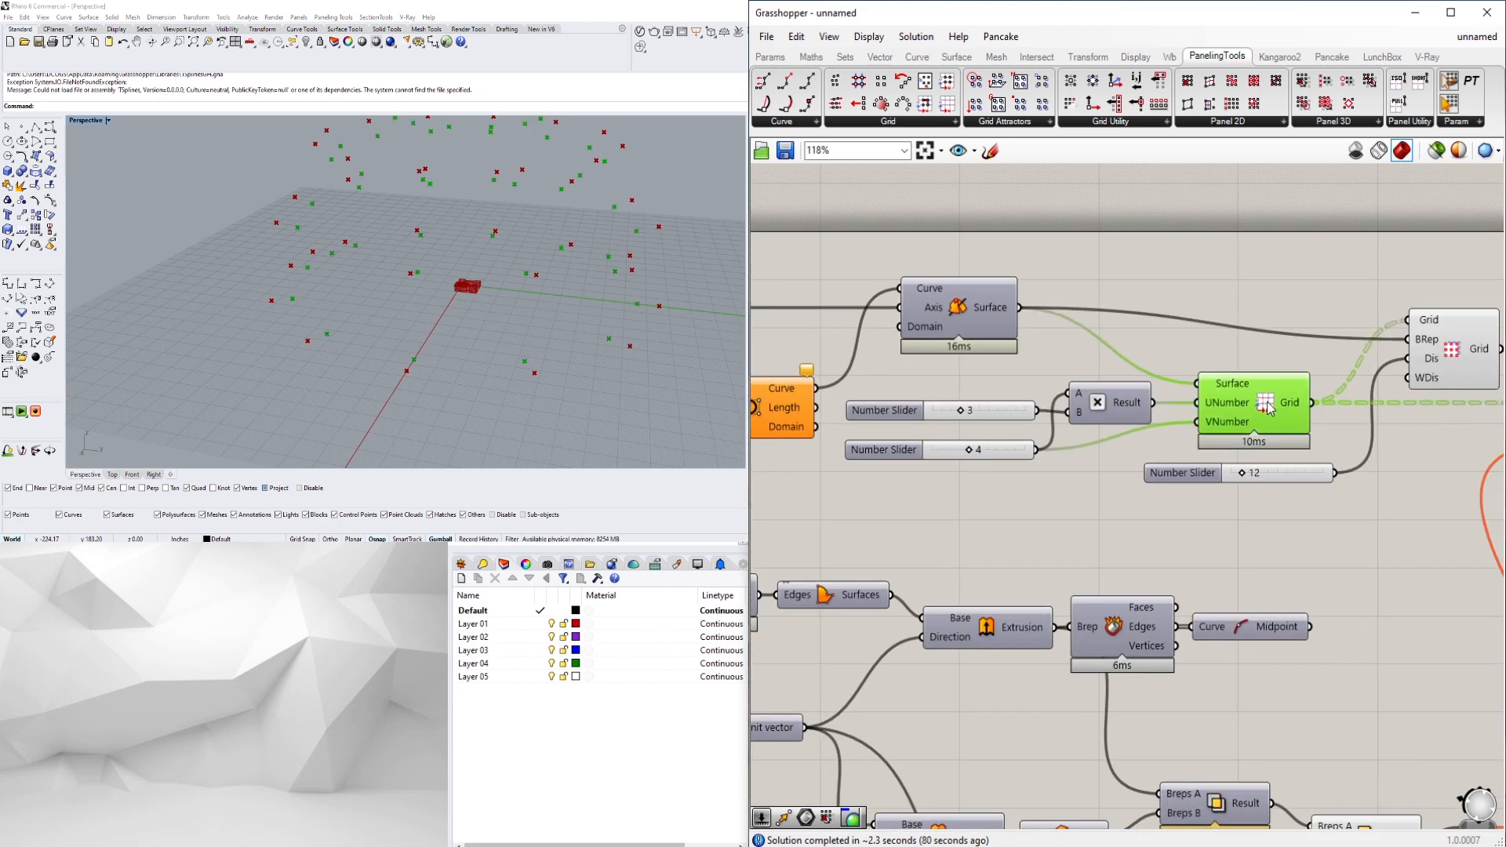
scroll(1331, 343, down, 2)
drag(1215, 438, 1202, 432)
right_drag(1417, 347, 1279, 361)
drag(1278, 362, 1278, 355)
Group the two sliders that feed the Multiplication and the base grid divisions
right_drag(941, 455, 1176, 459)
scroll(1177, 459, up, 1)
drag(1177, 458, 1120, 390)
scroll(1120, 390, up, 3)
key(ctrl+g)
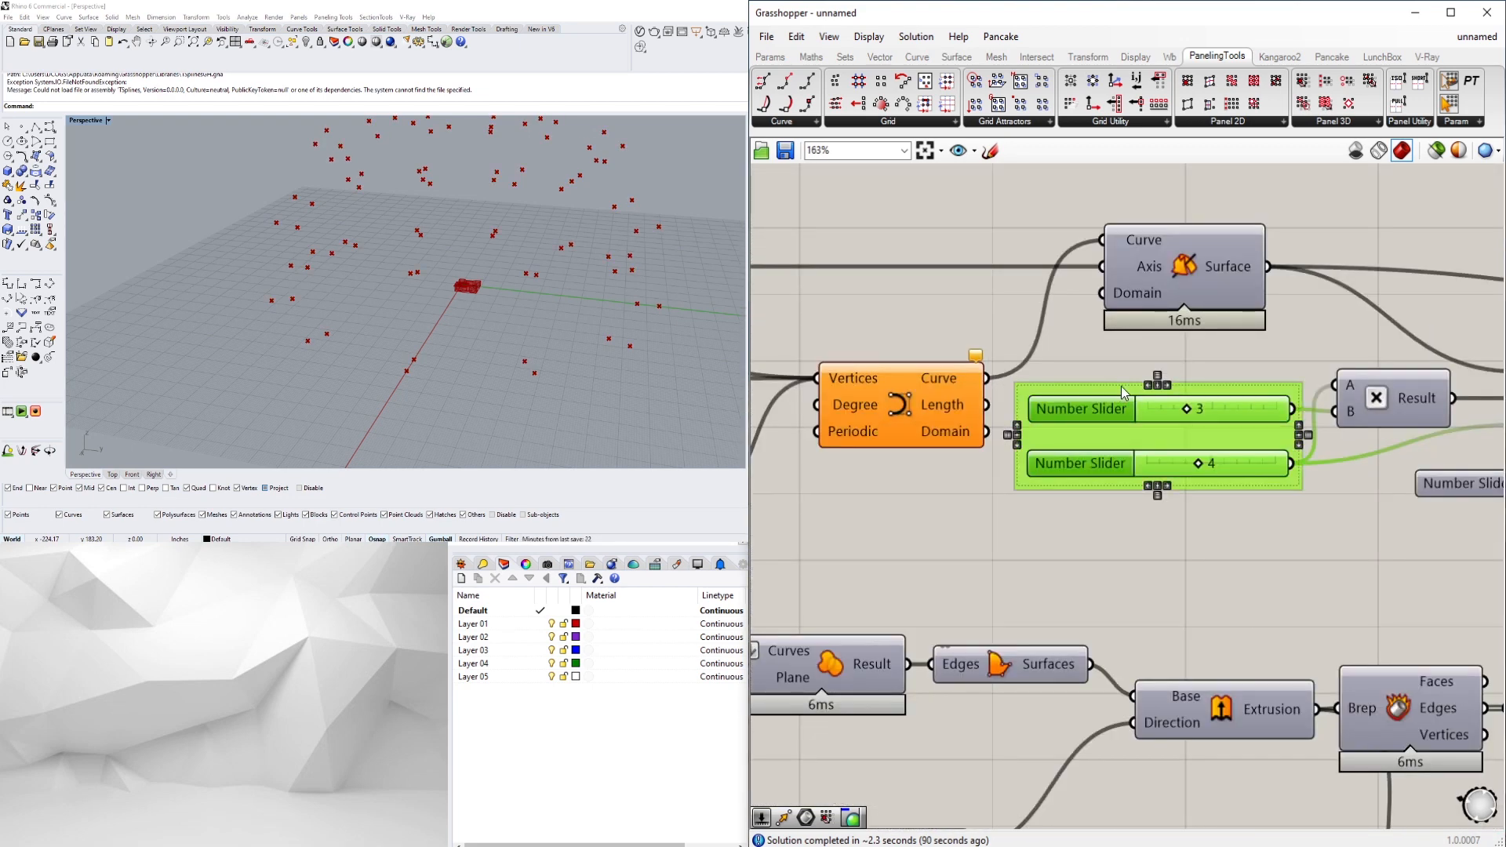
Rename the slider feeding the Multiplication's B input as MULTIPLIER
click(1086, 404)
right_click(1083, 405)
text(MULTIPLIER)
key(Return)
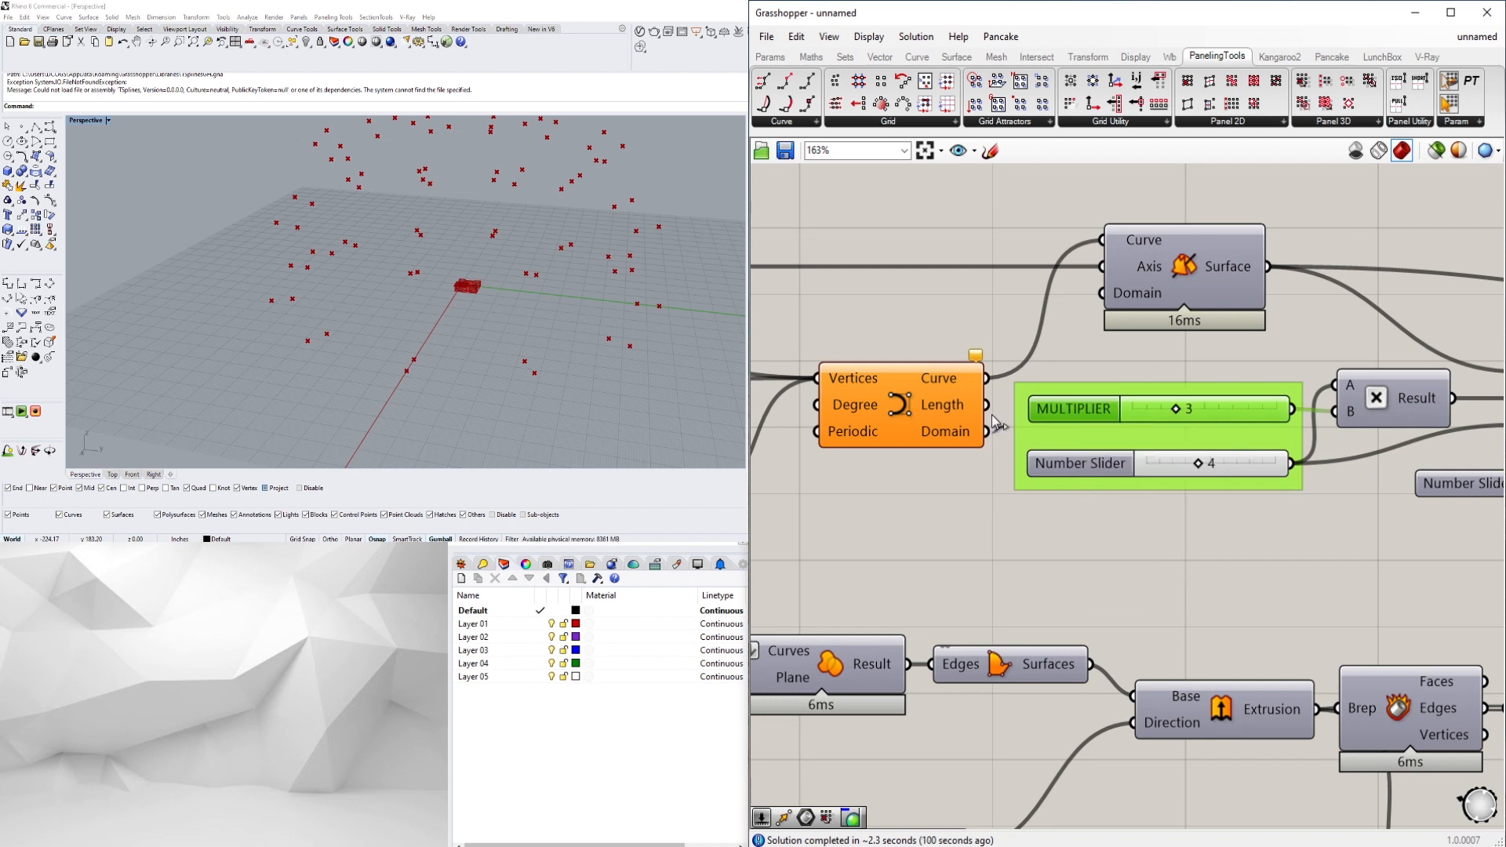
Rename the grouped sliders: the one driving VNumber as SUBDIVISIONS and the one driving only Multiplication's B as ASPECT RATIO
right_click(1065, 464)
drag(1153, 473, 1128, 473)
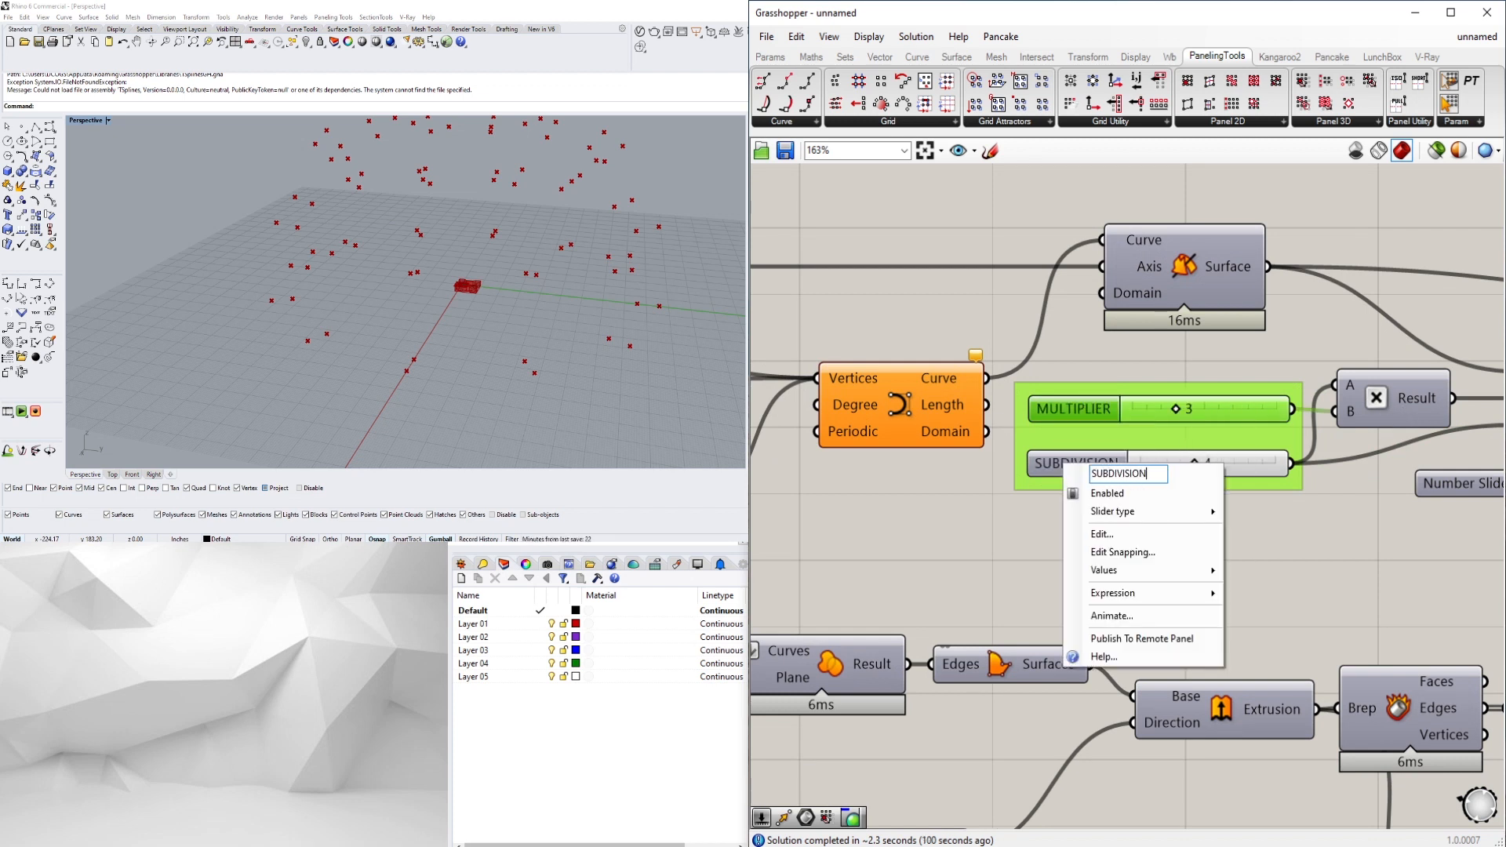
key(Return)
right_click(1108, 402)
text(ASPECT RATIO)
key(Return)
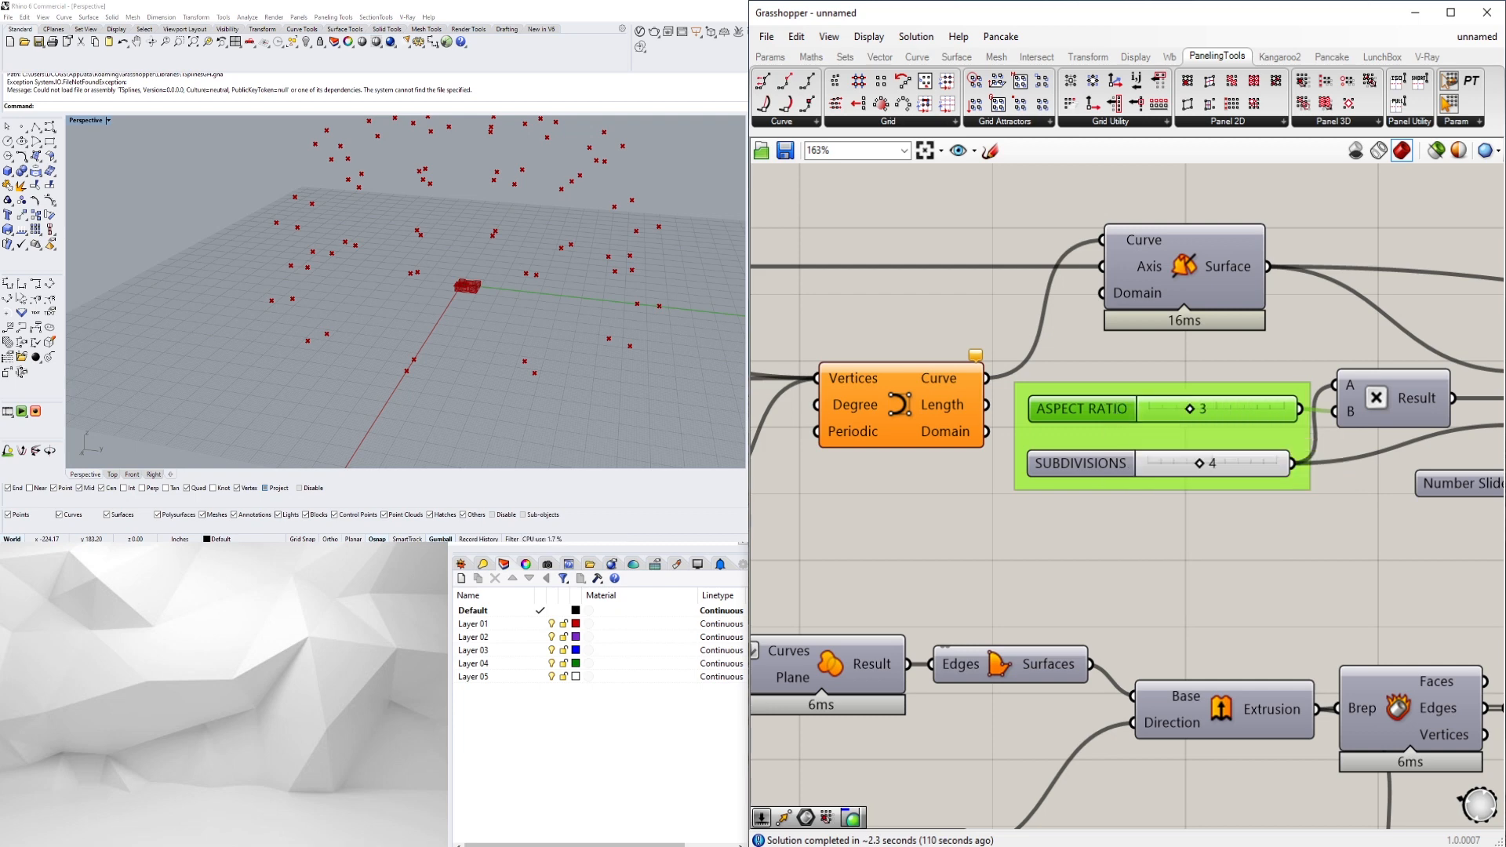
Group the slider driving the grid offset distance and rename it STRUCTURE THICKNESS
scroll(1122, 478, down, 4)
right_drag(1401, 491, 1166, 491)
drag(1465, 329, 1010, 553)
scroll(1082, 441, up, 3)
click(1059, 553)
right_click(1062, 559)
text(STR)
key(Return)
Group the circle radius slider and rename it PERFORATION
scroll(1093, 562, down, 4)
right_drag(1094, 563, 1362, 381)
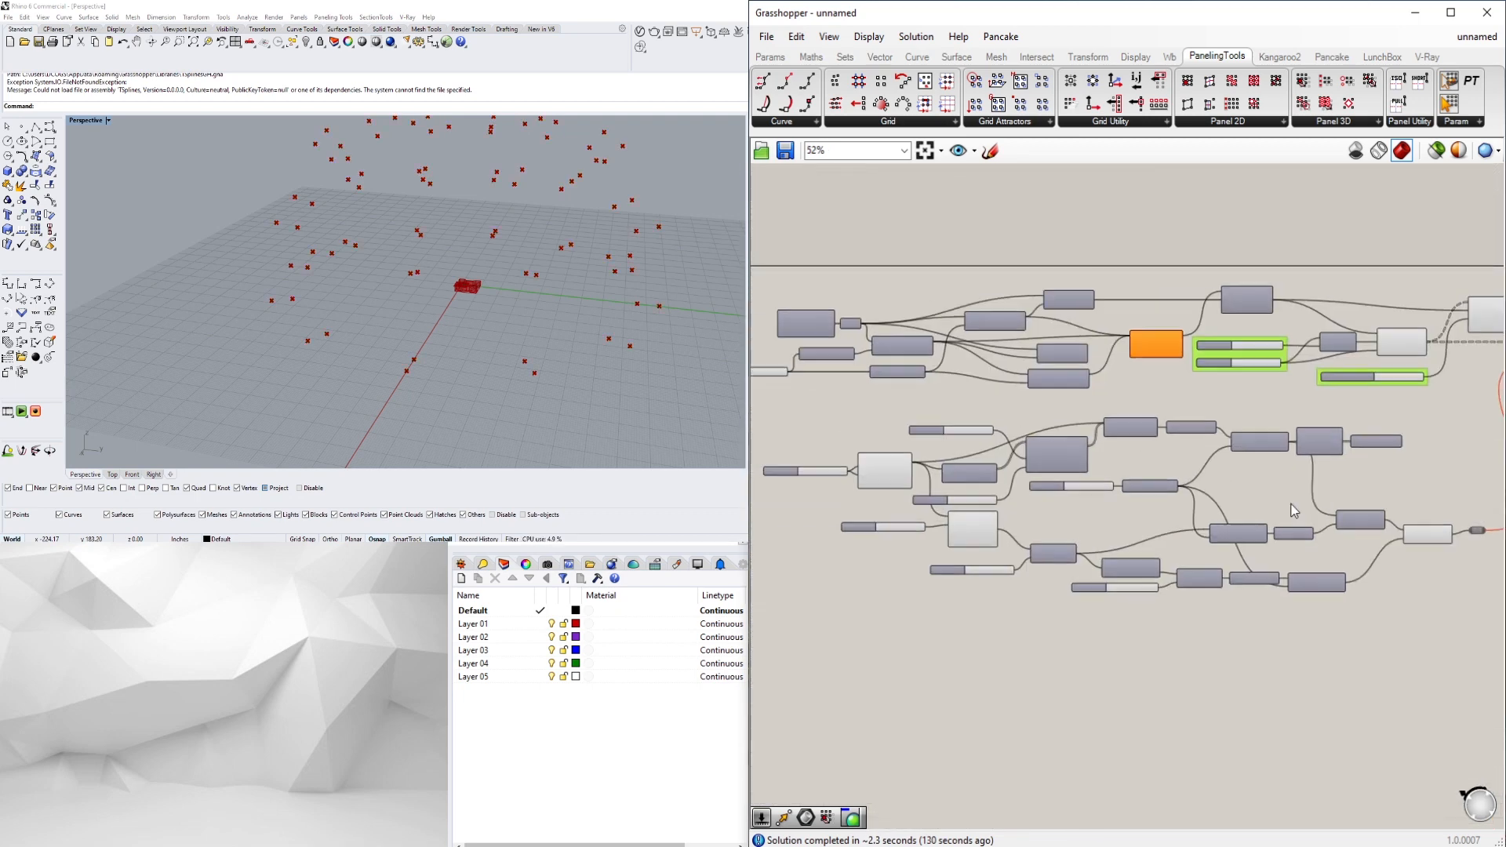
scroll(1020, 585, up, 6)
click(1010, 592)
right_click(1022, 612)
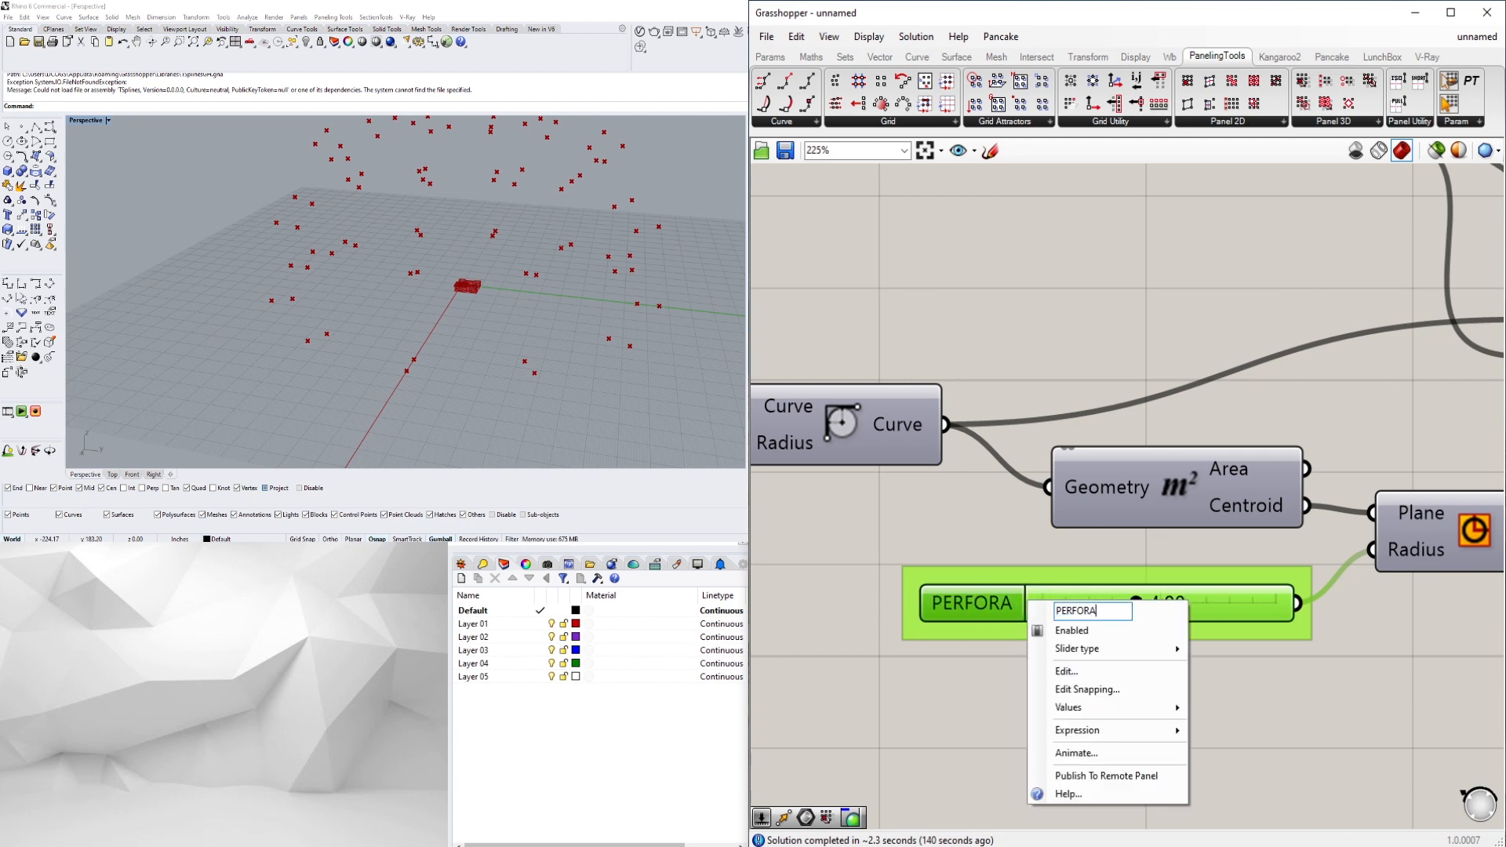
click(1004, 550)
Group the curve Fillet radius slider and rename it PATTERN FILLET1
scroll(1005, 549, down, 2)
right_drag(1004, 549, 1433, 612)
right_click(1008, 571)
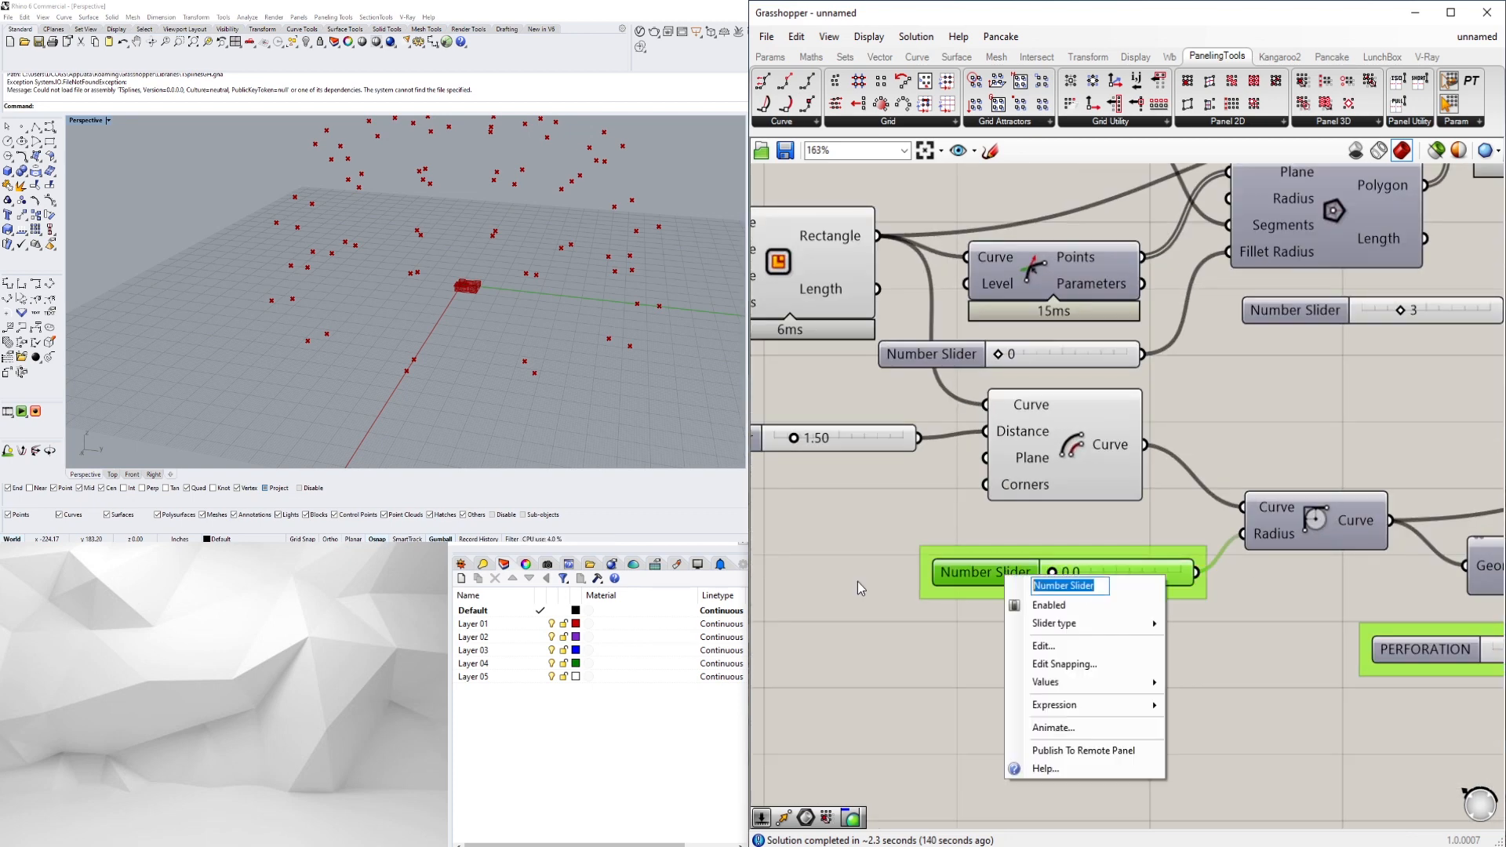
text(PATTERN FILLET1)
key(Return)
Group the Offset Curve distance slider and rename it OFFSET DISTANCE
scroll(967, 562, down, 2)
right_drag(930, 518, 1153, 544)
click(994, 508)
scroll(995, 509, up, 4)
right_click(997, 512)
text(OFFSET DISTAN)
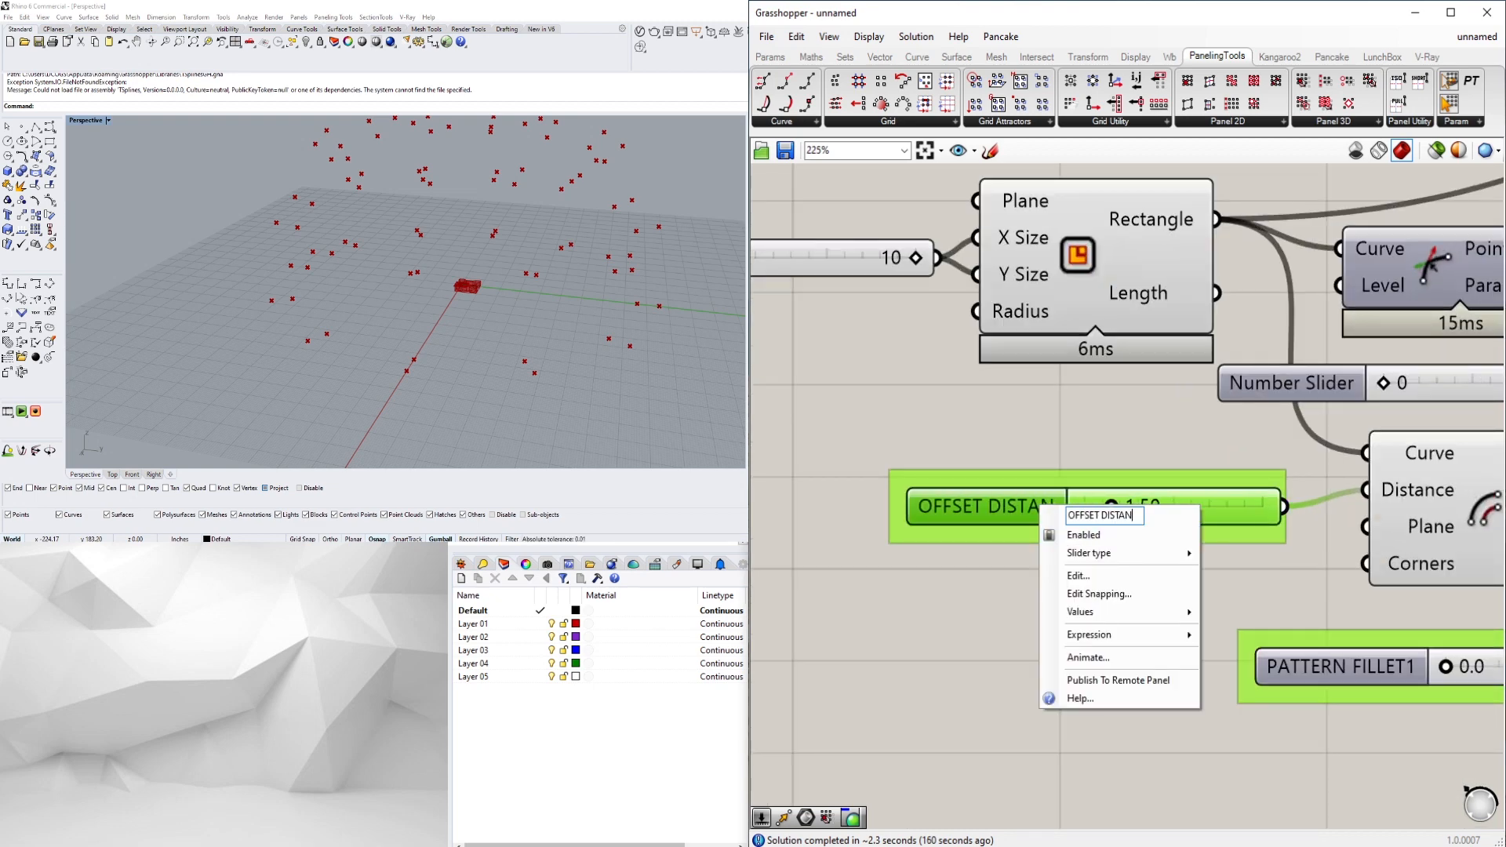
text(CE)
key(Return)
Group the slider driving the rectangle's X and Y size and rename it PATTERN OBJECT SIZE
scroll(1113, 494, down, 3)
scroll(1103, 524, up, 3)
click(1103, 526)
key(ctrl+g)
right_click(1129, 512)
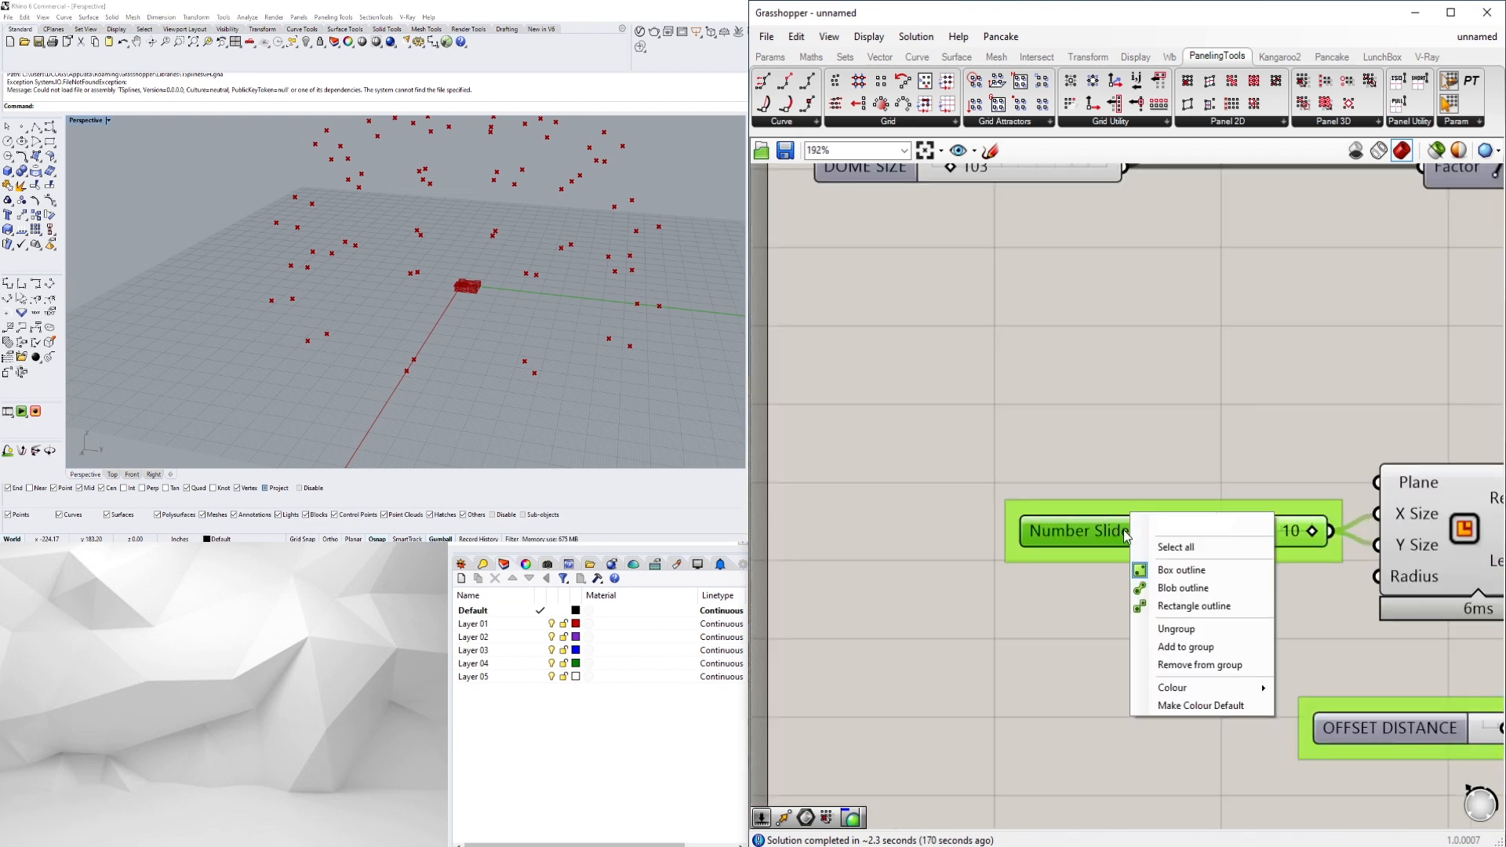
right_click(1124, 531)
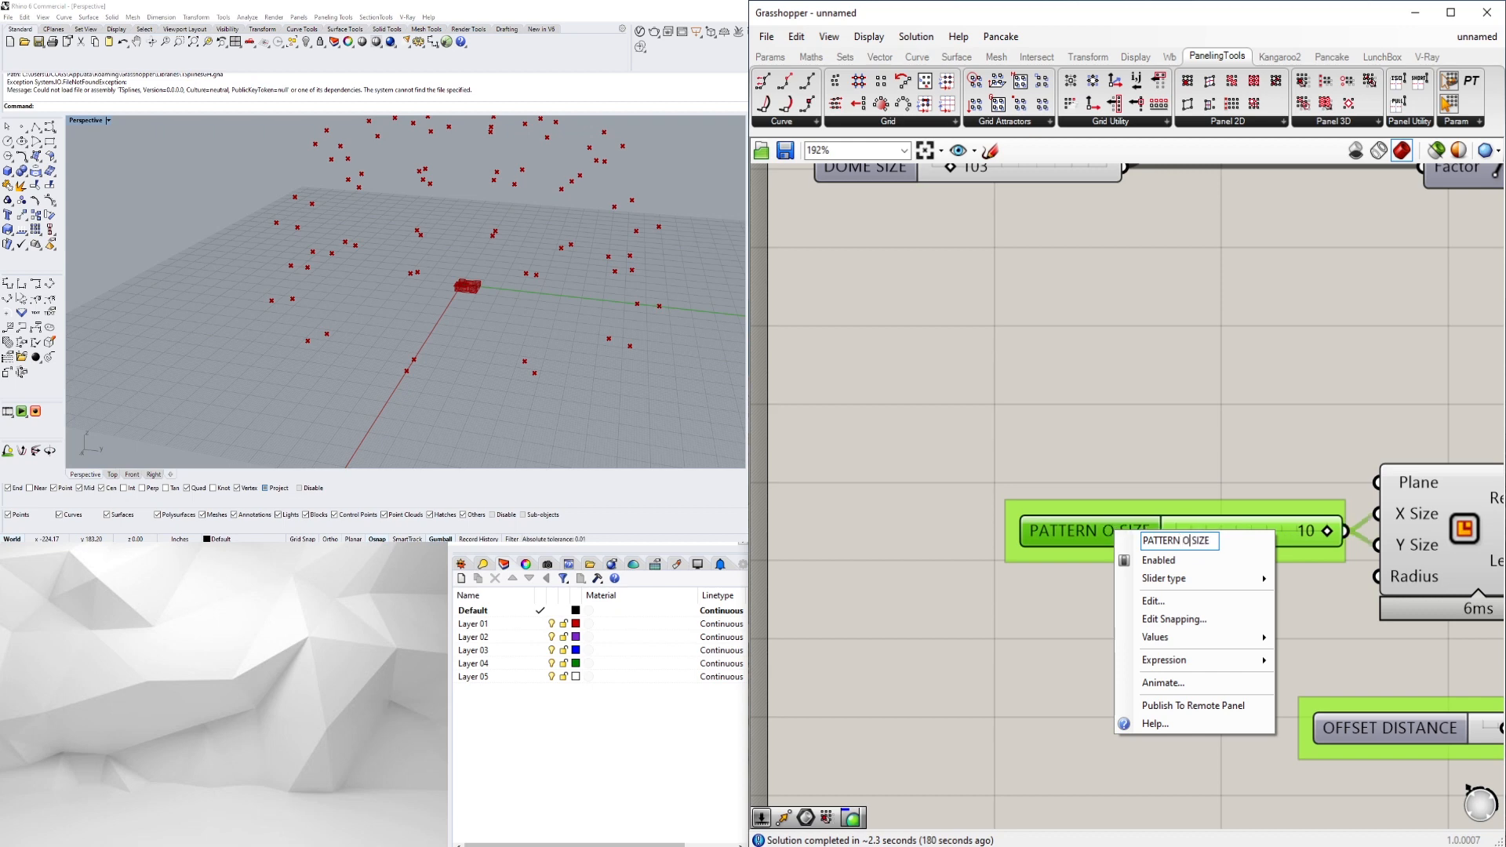
key(Return)
mouse_move(1111, 534)
mouse_down()
mouse_move(1025, 533)
mouse_move(1113, 545)
mouse_up()
right_click(1023, 532)
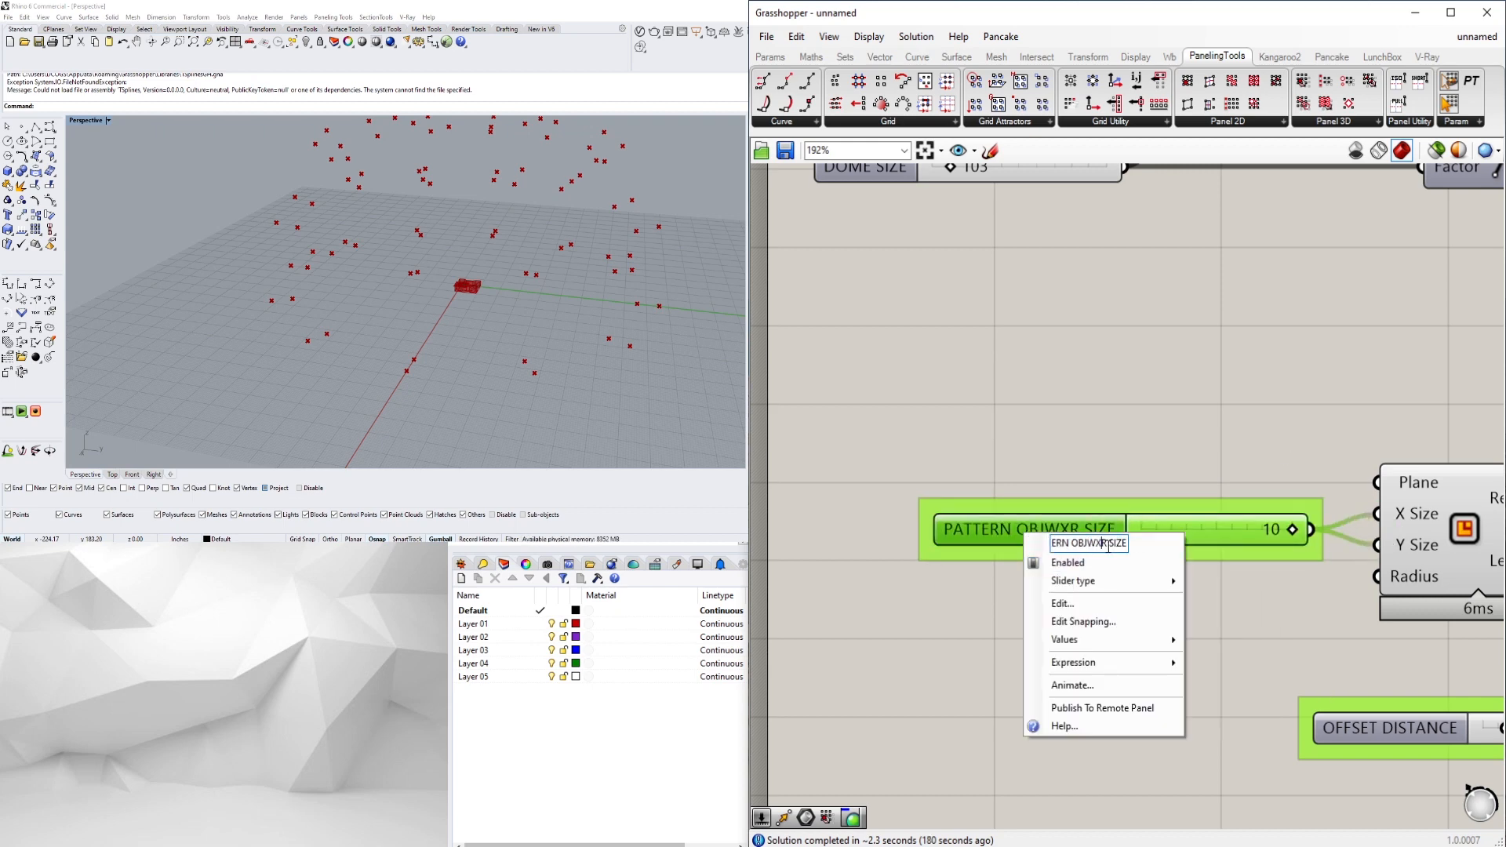
click(1141, 384)
Put the DOME SIZE slider in its own group
right_drag(1141, 384, 1177, 619)
scroll(898, 412, down, 2)
click(899, 412)
key(ctrl+g)
Rename the slider driving the module's Z extrusion vector as PATTERN OBJECT HEIGHT
scroll(1044, 506, down, 3)
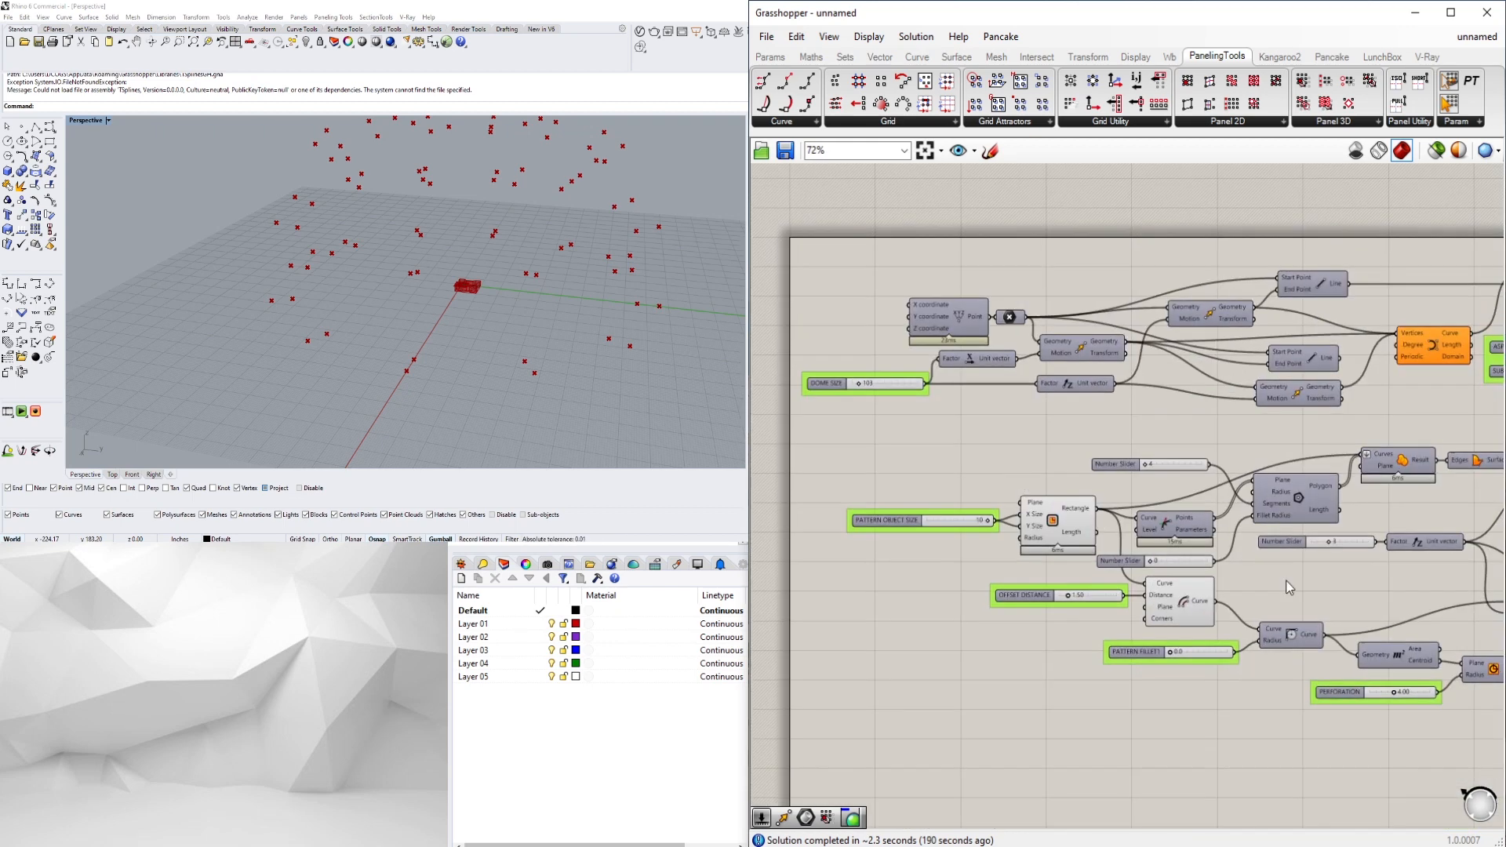
scroll(1280, 590, up, 3)
drag(1279, 591, 1161, 553)
click(1269, 678)
right_drag(1090, 637, 1357, 580)
scroll(1310, 541, up, 2)
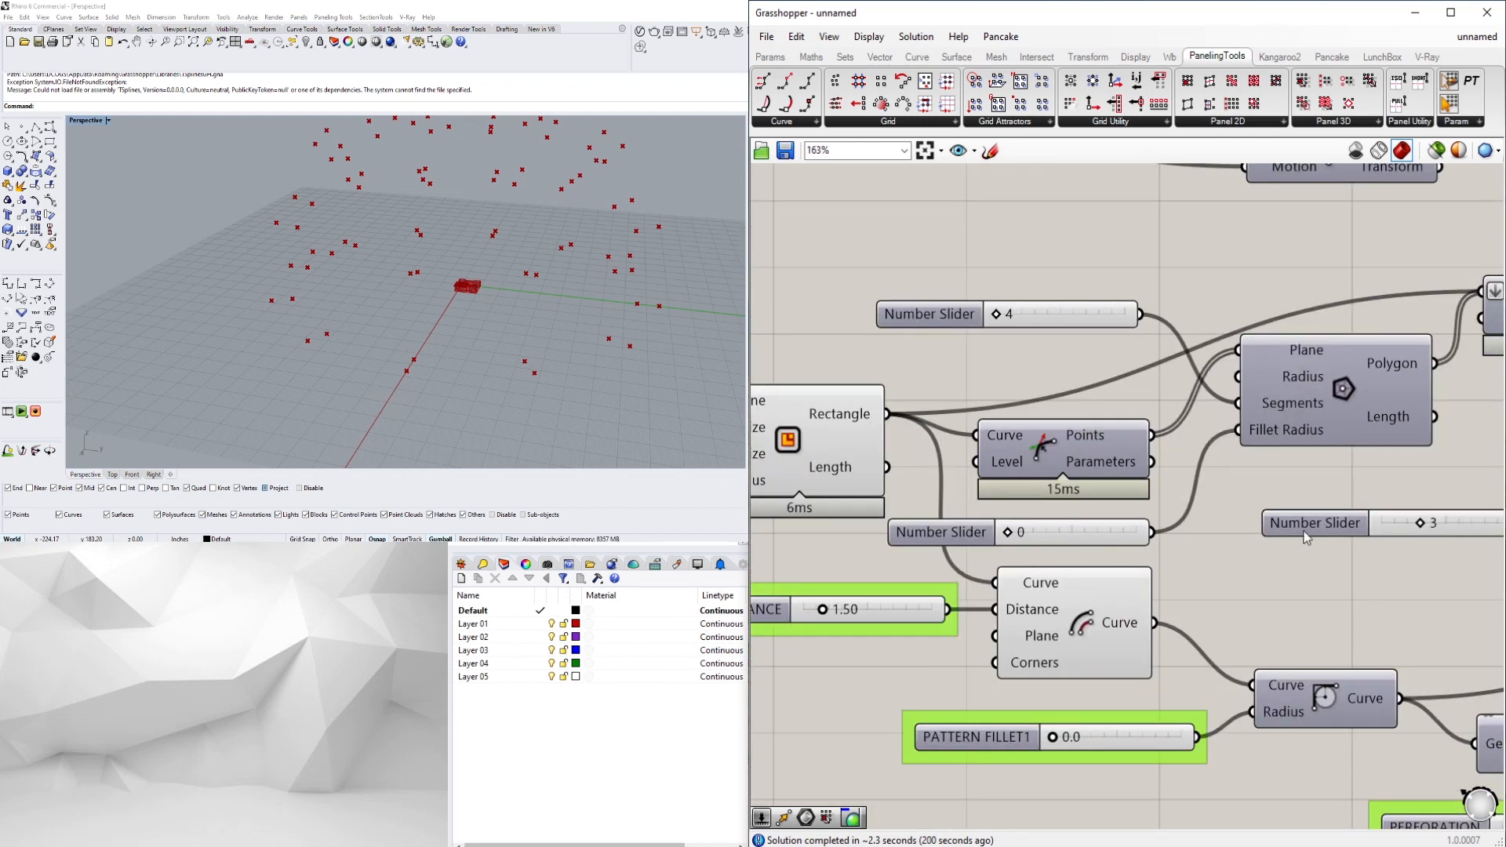
right_drag(1304, 538, 1186, 541)
right_click(1200, 529)
text(PATTERN OBJECT HEIGHT)
key(Return)
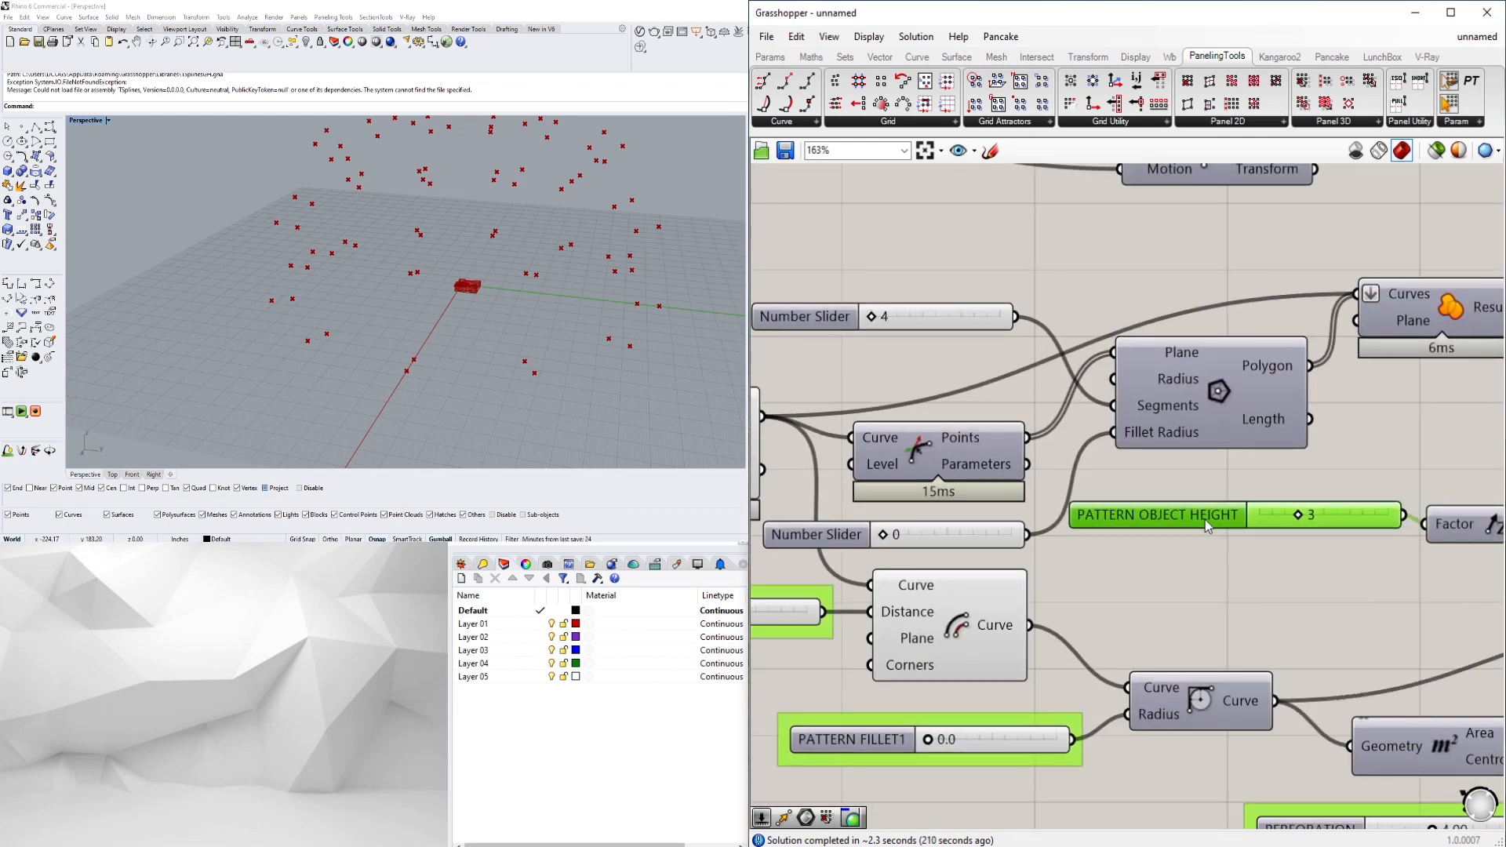
Rename the Polygon's Segments slider as NUMBER OF SEGMENTS and group it
scroll(1271, 410, down, 3)
right_drag(1269, 406, 1314, 442)
click(1083, 425)
scroll(1087, 425, up, 3)
right_click(1088, 421)
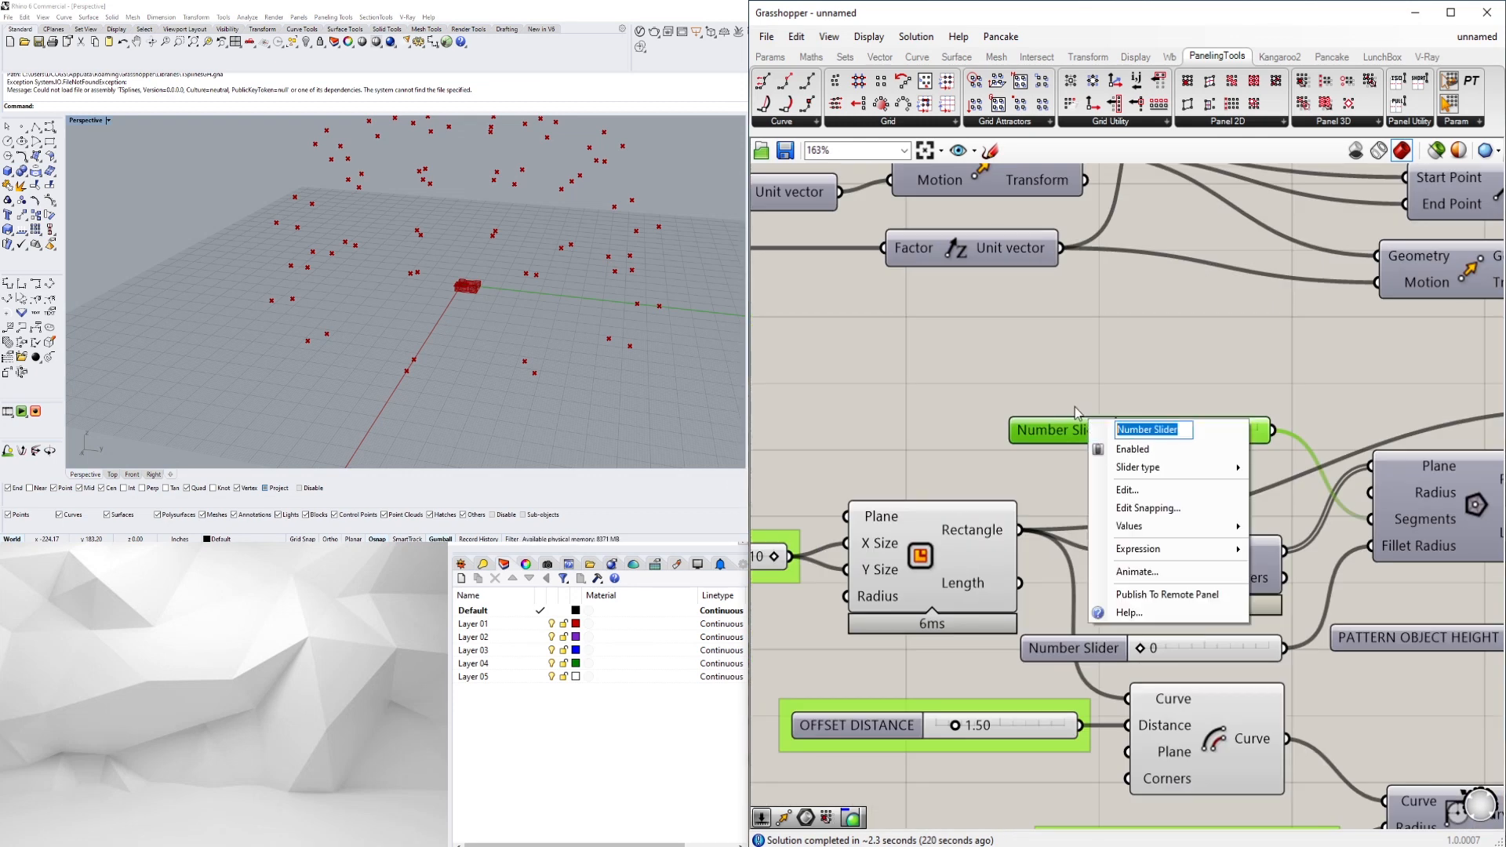
text(NUMBER OF SEGMENTS)
key(Return)
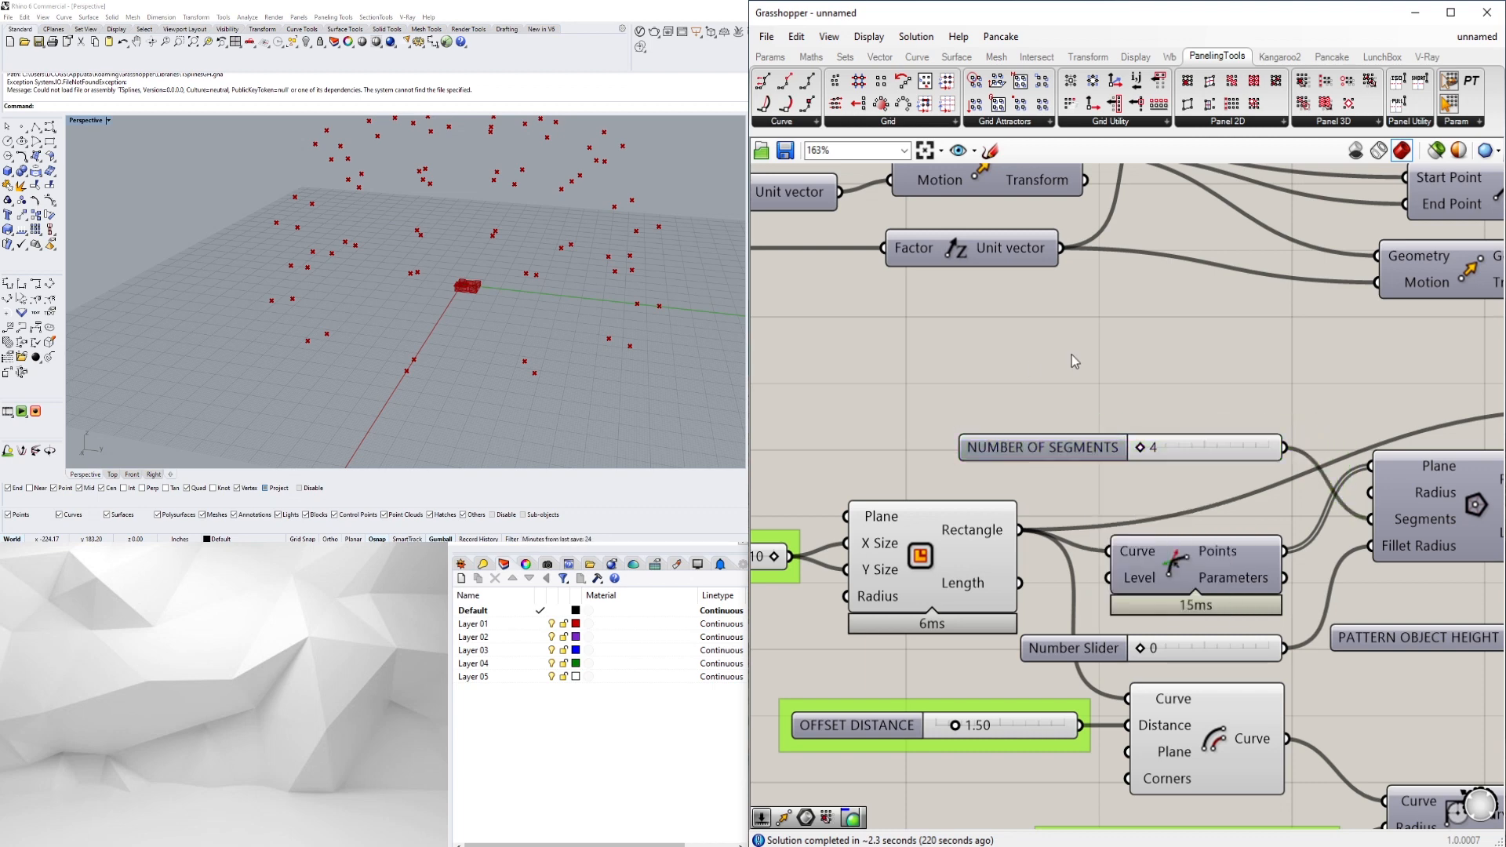
scroll(1065, 471, down, 3)
scroll(1049, 428, down, 1)
right_drag(1164, 563, 990, 481)
scroll(990, 481, up, 3)
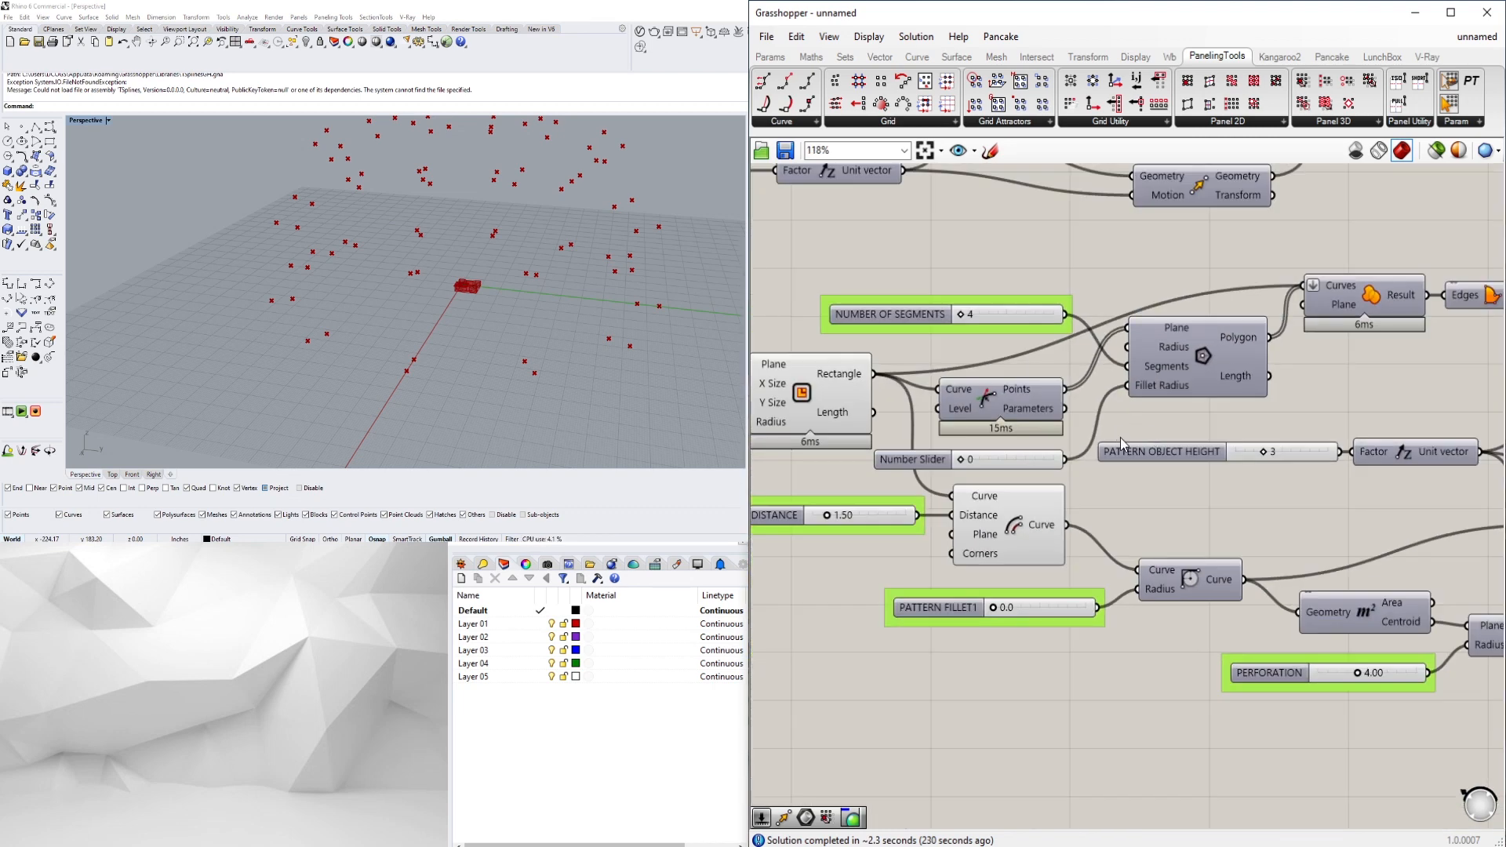
Rename the Polygon's Fillet Radius slider as OBJECT FILLET 2
scroll(1130, 449, down, 3)
scroll(1114, 469, up, 3)
click(1020, 453)
right_click(997, 452)
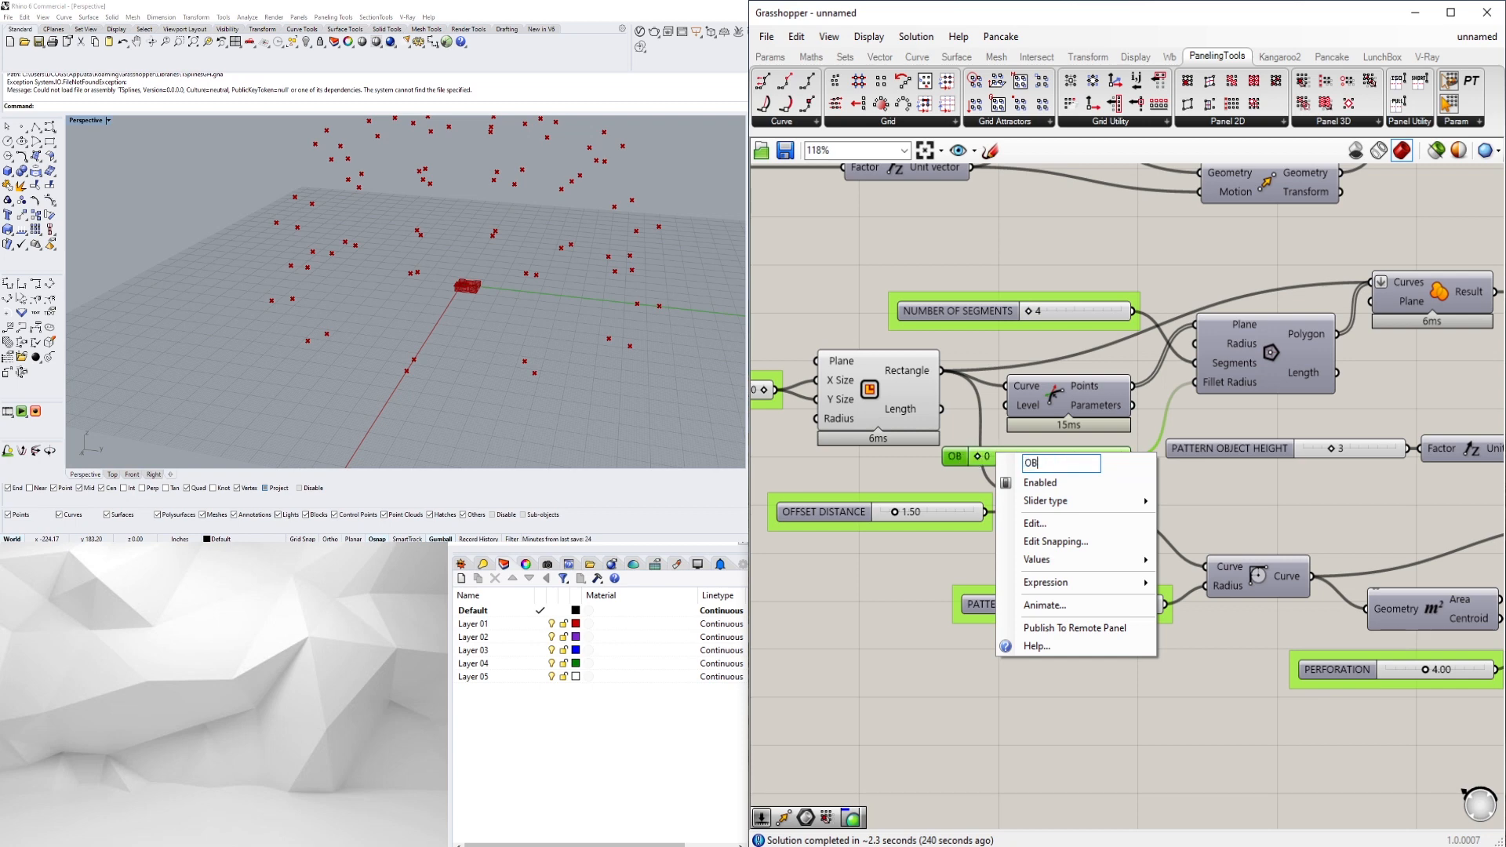
key(Return)
scroll(1078, 472, down, 2)
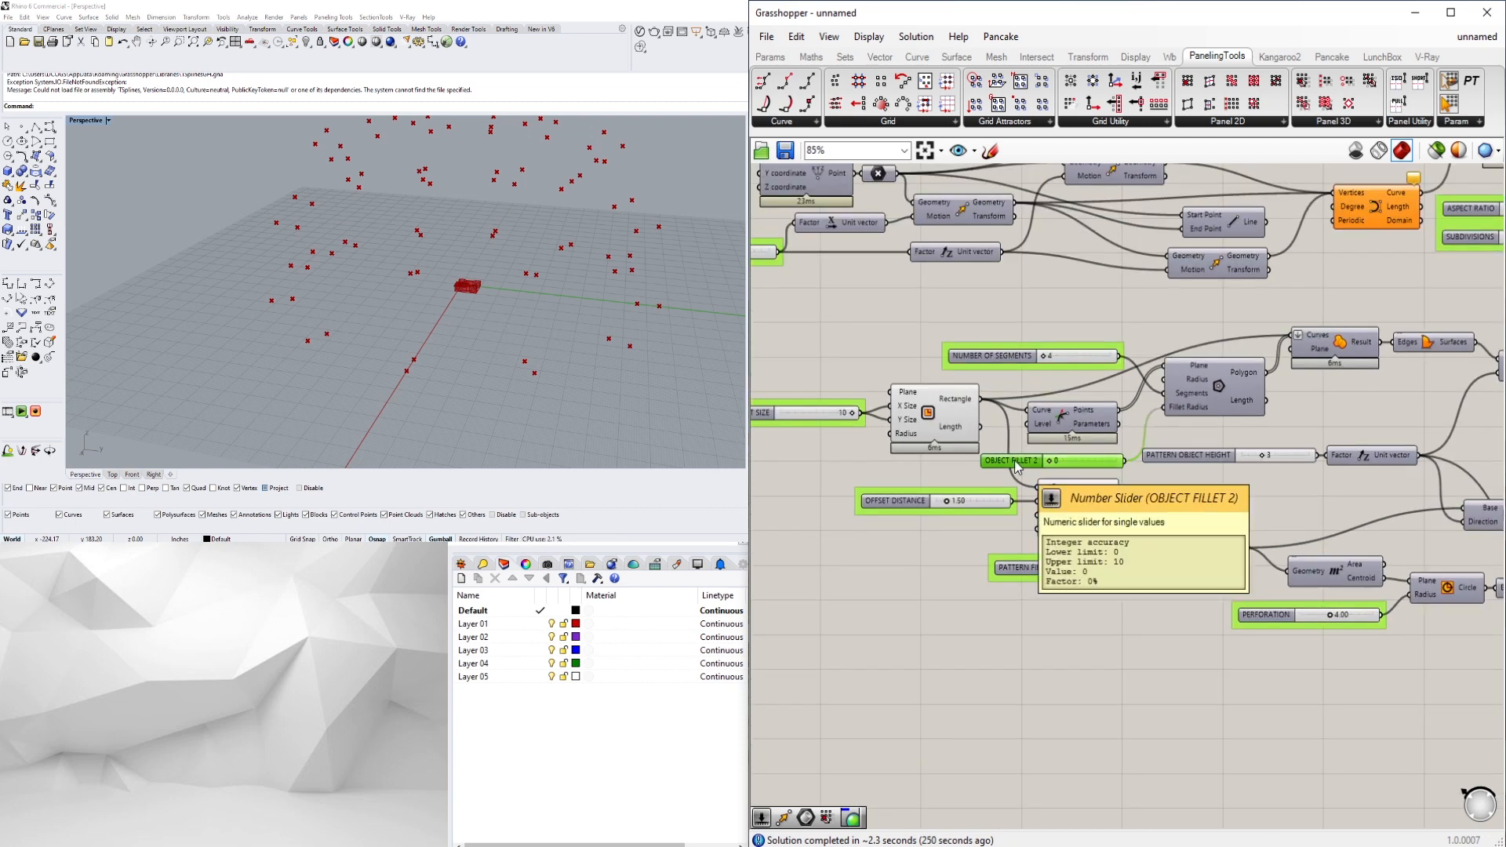
Group the OBJECT FILLET 2 slider and align it beneath the NUMBER OF SEGMENTS slider
drag(1018, 467, 989, 391)
drag(995, 319, 954, 320)
scroll(957, 329, down, 1)
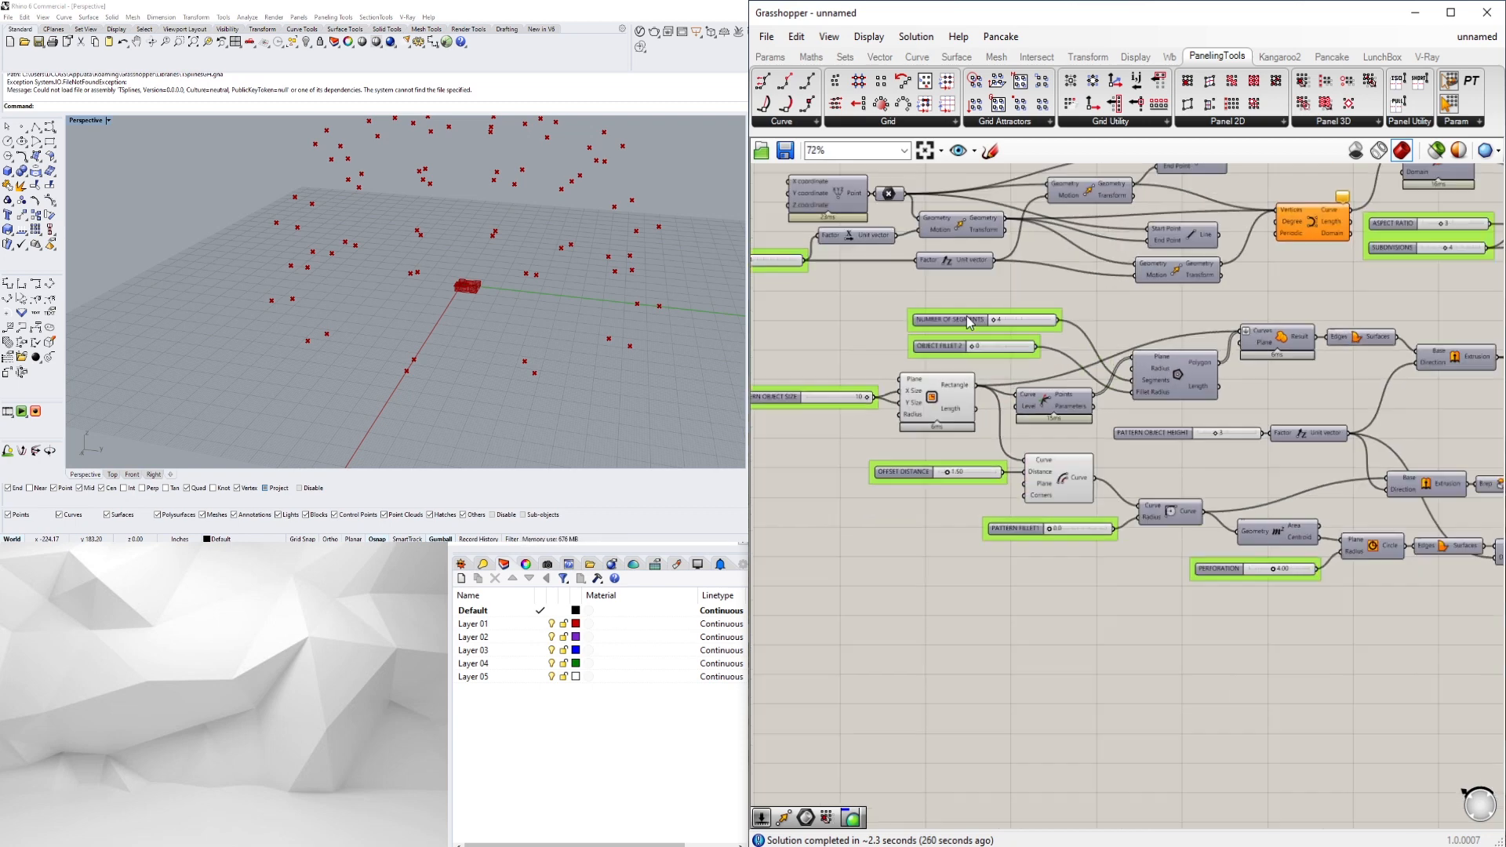
Put the PATTERN OBJECT HEIGHT slider in its own group
right_drag(1174, 452, 1084, 460)
scroll(1084, 459, down, 1)
scroll(1084, 460, up, 1)
click(1086, 448)
key(ctrl+g)
Add a Custom Preview of the final Solid Difference result and wire a Colour Swatch into its Material input
right_drag(1203, 411, 969, 417)
scroll(469, 270, up, 10)
scroll(469, 271, down, 10)
right_drag(1334, 471, 1142, 456)
click(1163, 511)
text(SW)
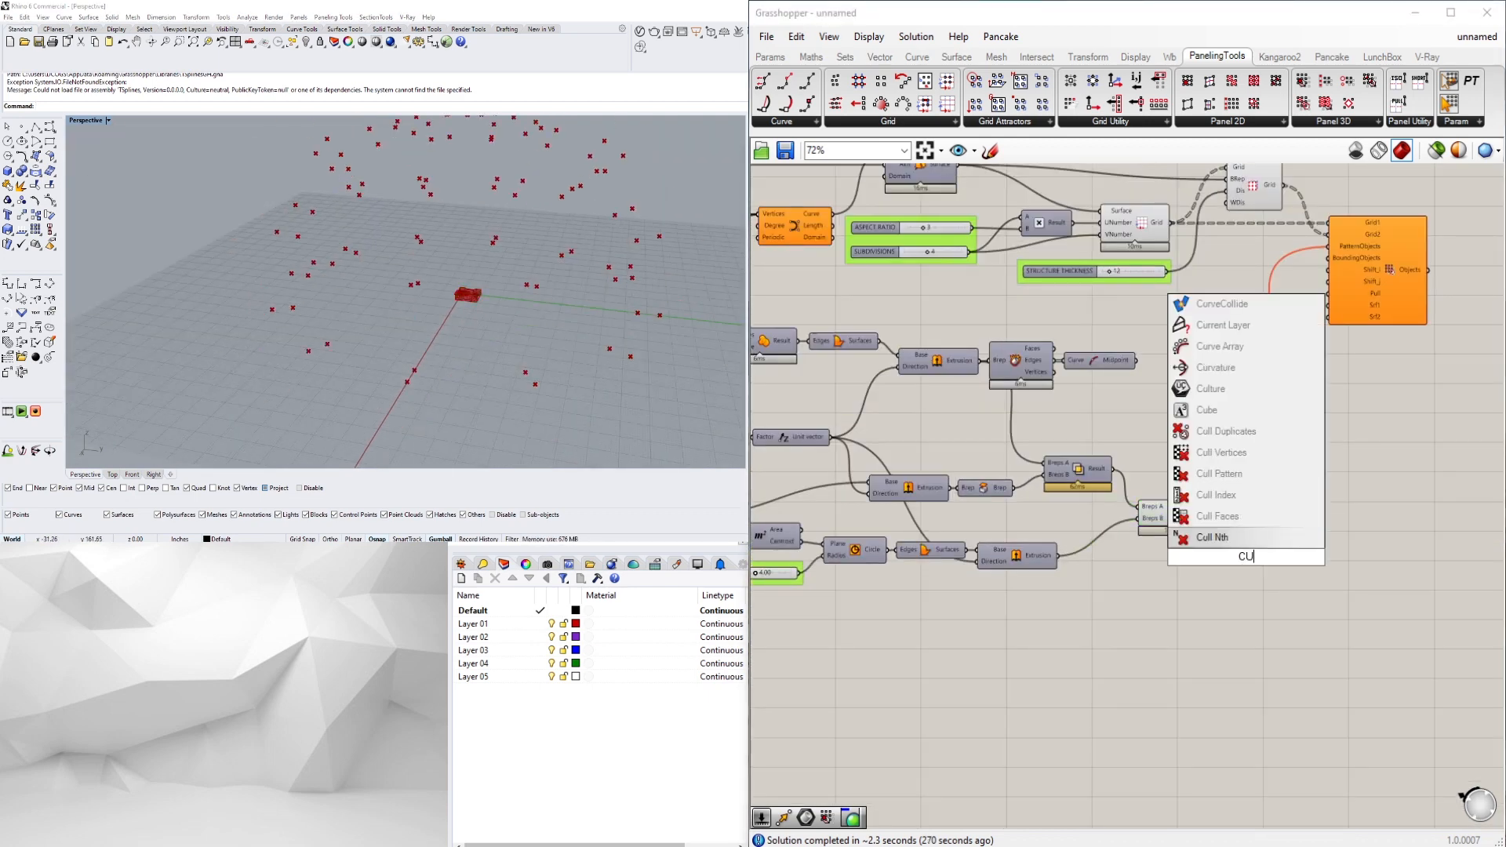
click(1139, 495)
scroll(1176, 553, up, 3)
drag(1205, 560, 1276, 543)
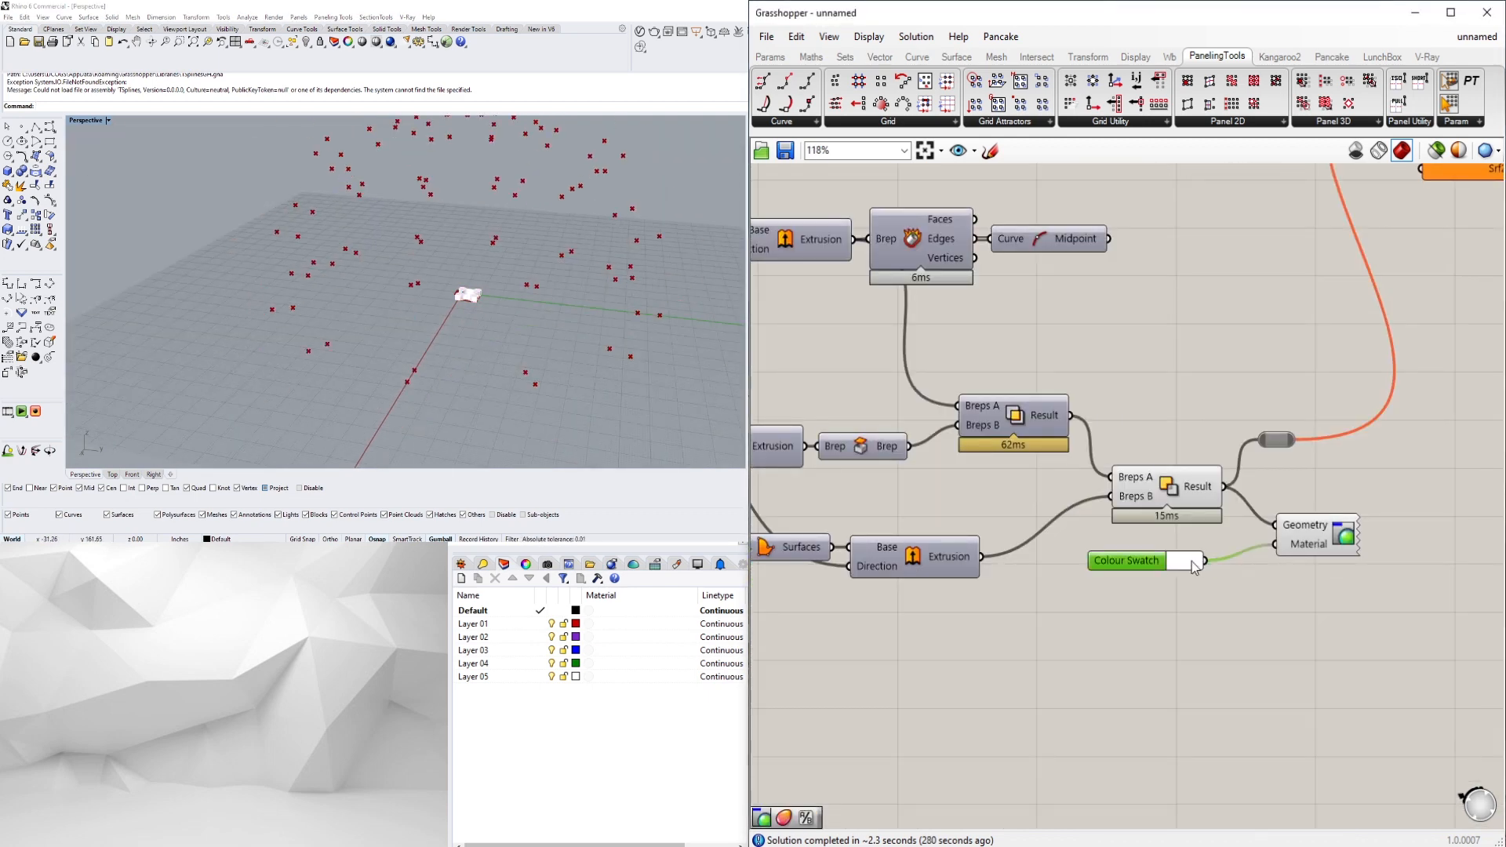
Change the Colour Swatch driving the module's preview to a dark grey
click(1192, 561)
drag(1338, 759, 1275, 759)
click(1153, 628)
scroll(1324, 584, down, 3)
right_drag(1325, 584, 1138, 674)
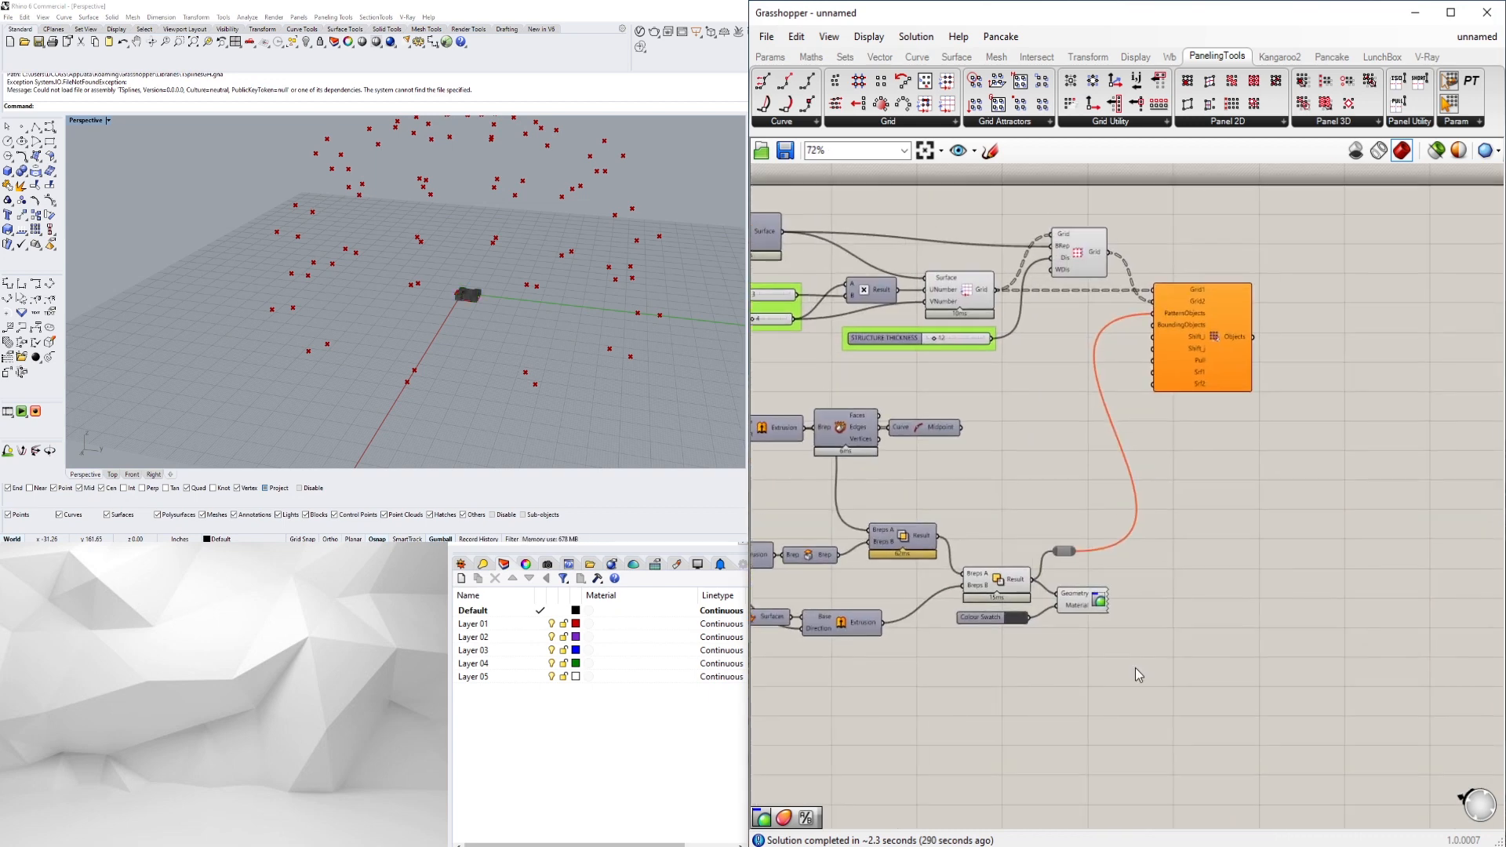
Copy the module's Custom Preview and Colour Swatch beside the paneling component and preview its Objects output in lime green
alt+drag(1085, 605, 1356, 404)
click(1289, 363)
scroll(1289, 364, up, 2)
click(1288, 436)
click(1419, 481)
drag(1329, 617, 1350, 616)
click(1337, 317)
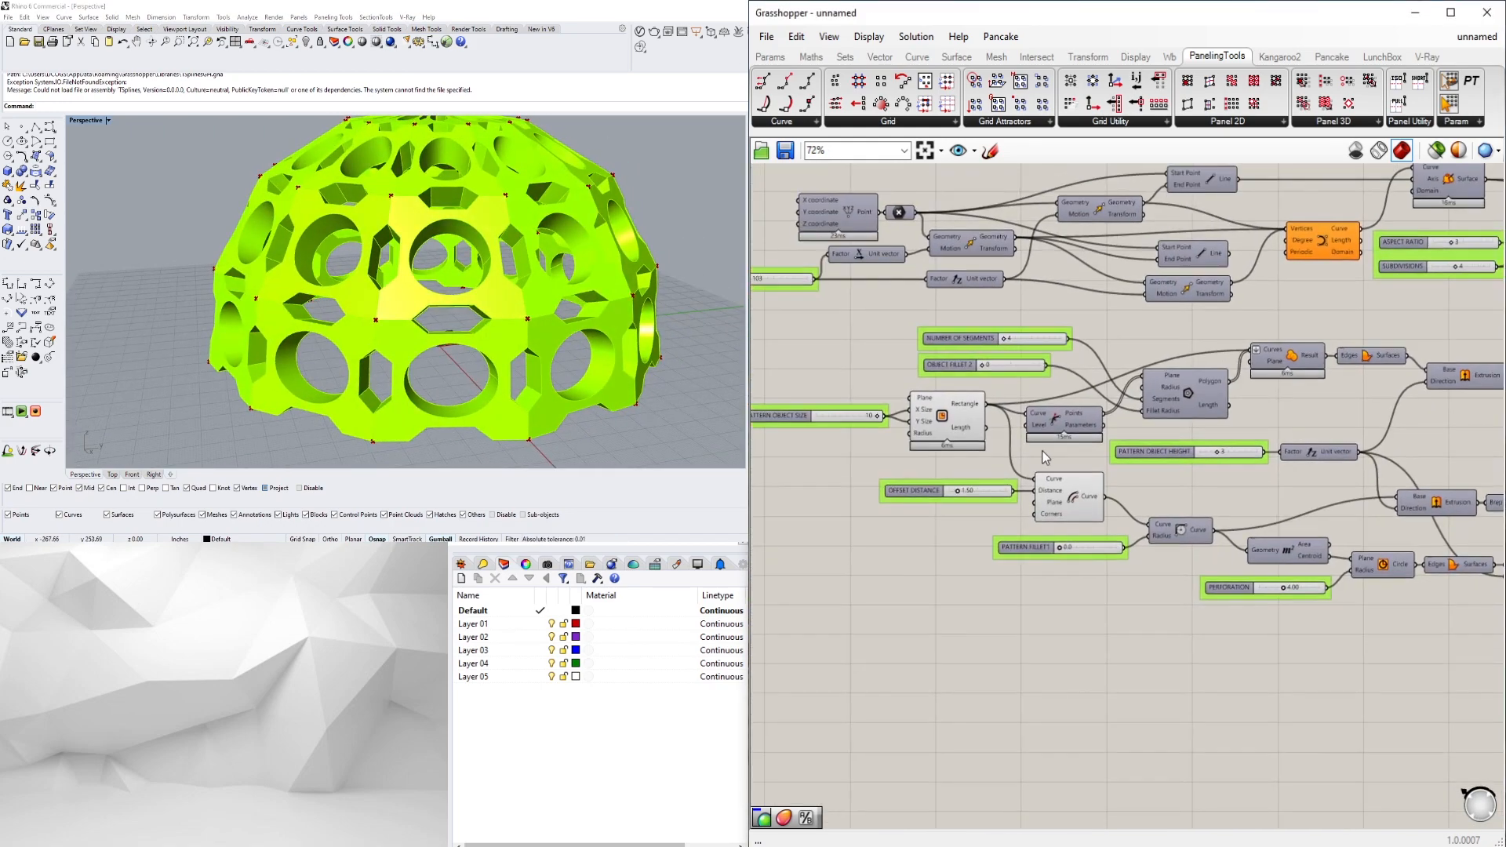
Open the NUMBER OF SEGMENTS slider's value for editing and inspect the perforated dome from several angles
scroll(990, 350, up, 3)
double_click(1033, 330)
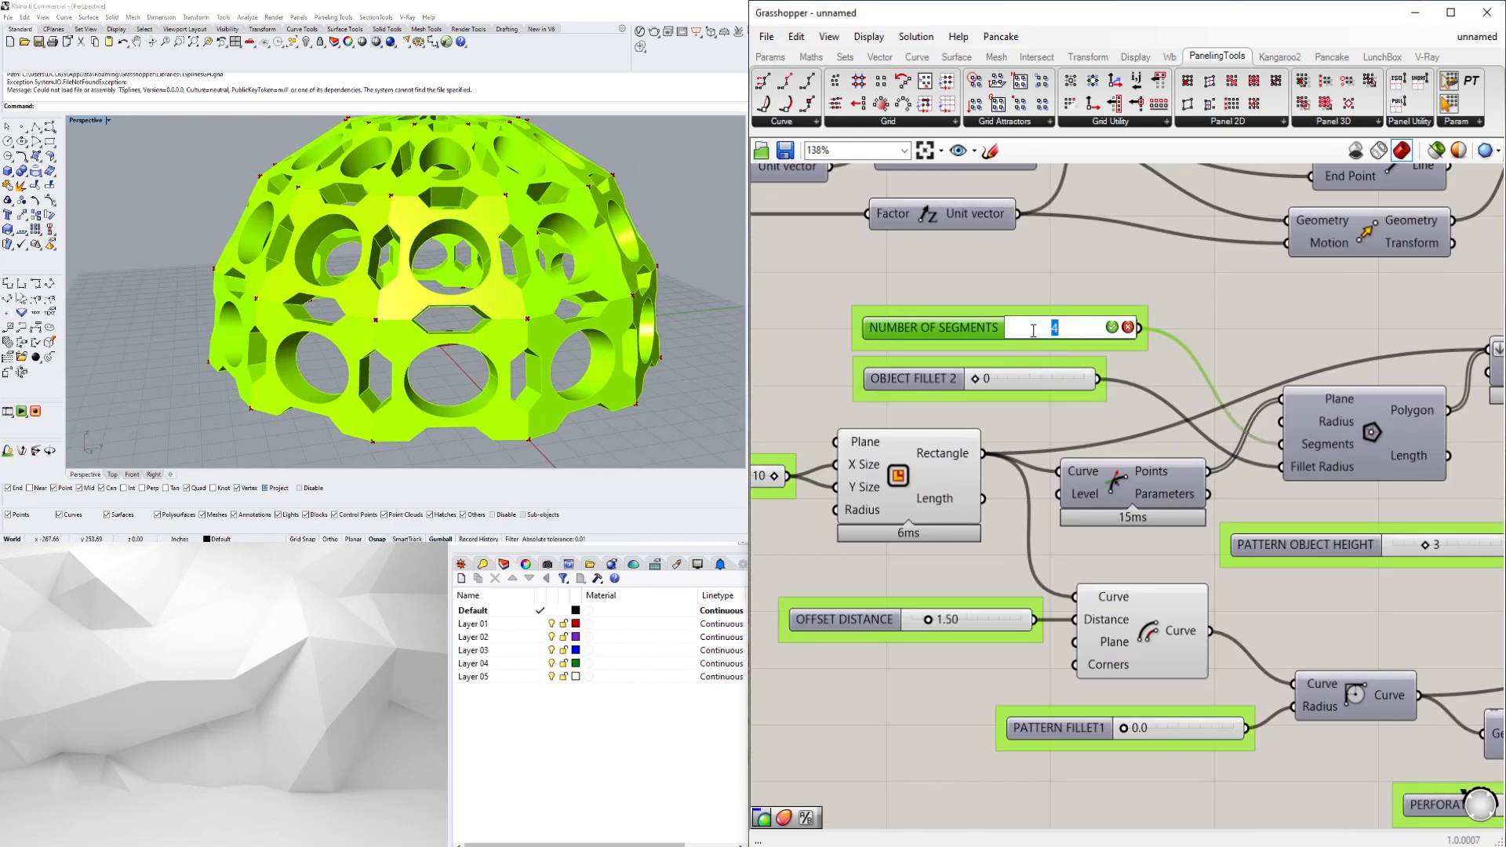
scroll(424, 298, down, 3)
right_drag(463, 314, 636, 333)
scroll(918, 377, down, 4)
scroll(1092, 412, down, 2)
scroll(1340, 492, up, 6)
right_drag(502, 290, 617, 731)
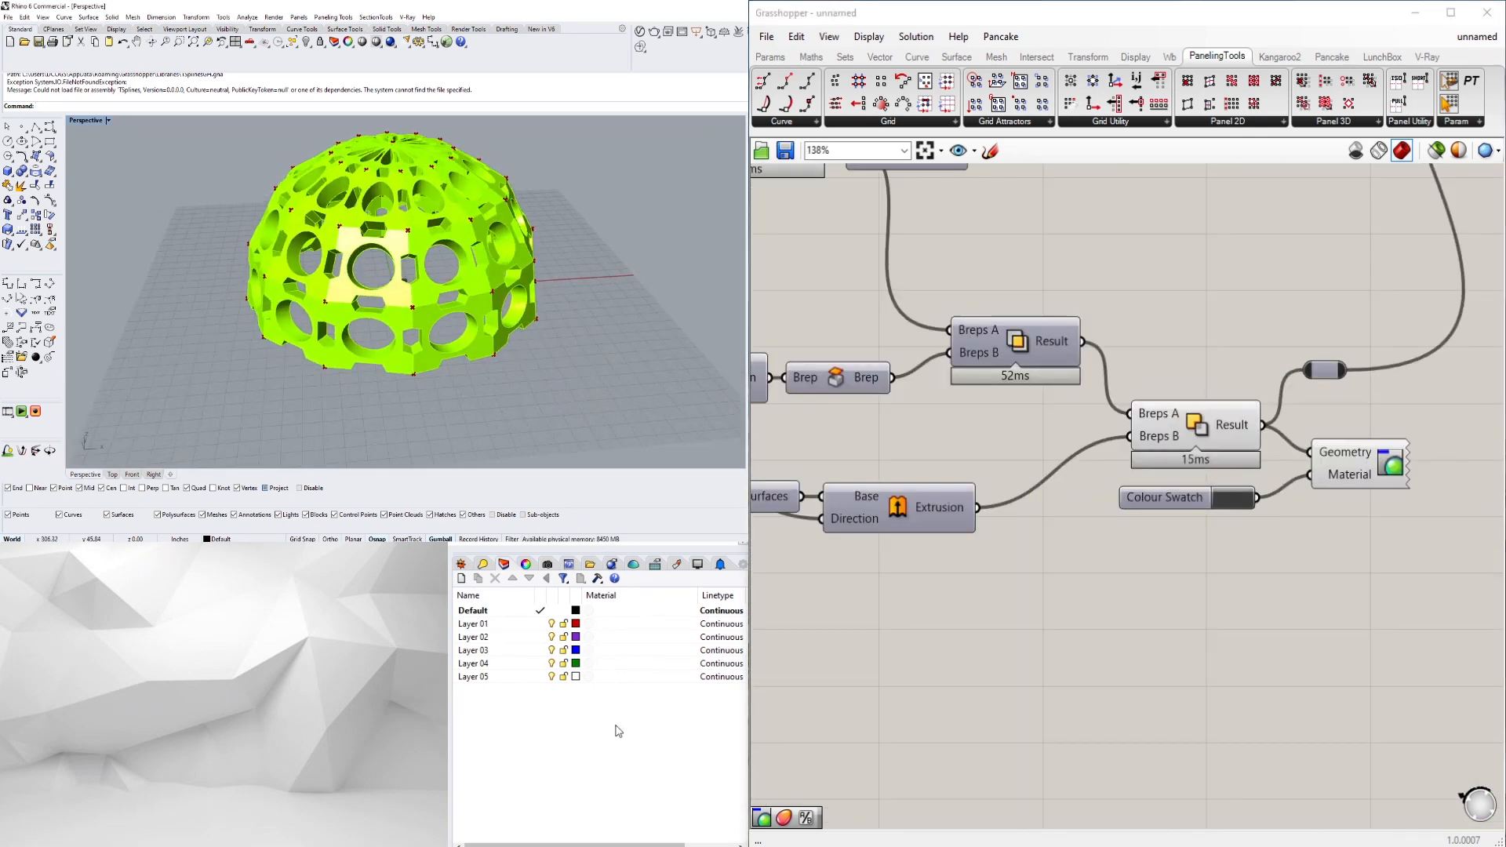
scroll(413, 259, up, 1)
scroll(413, 259, down, 3)
right_drag(414, 259, 427, 298)
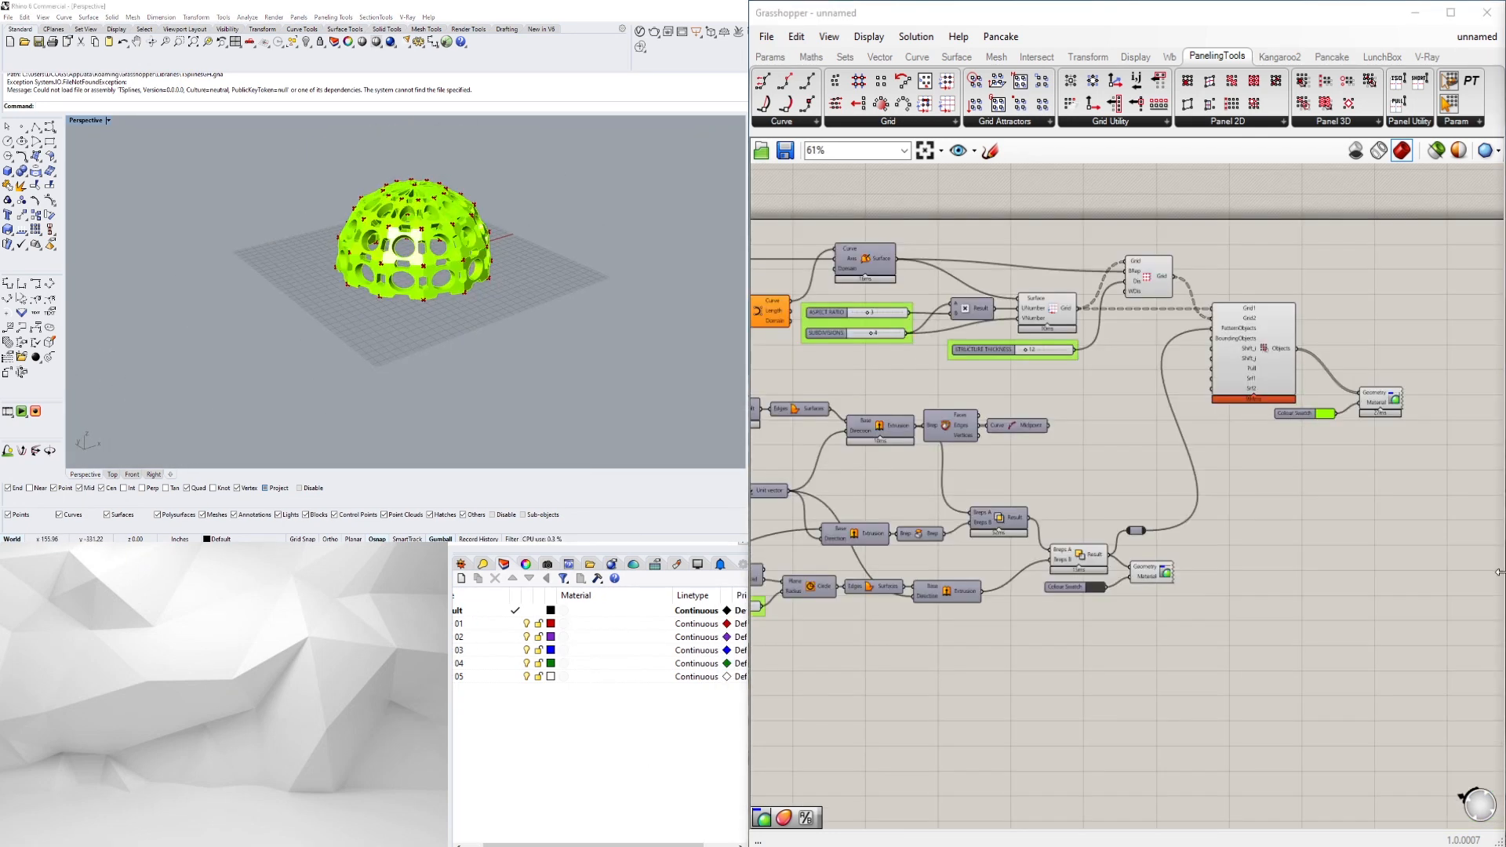
Bake the paneling component's dome objects onto the STRUCTURE layer
click(1237, 333)
middle_click(1241, 332)
Save the Grasshopper definition as DOME-PROJECTED-PATTERN_02 in the 2020-11-30 folder
click(766, 36)
click(915, 228)
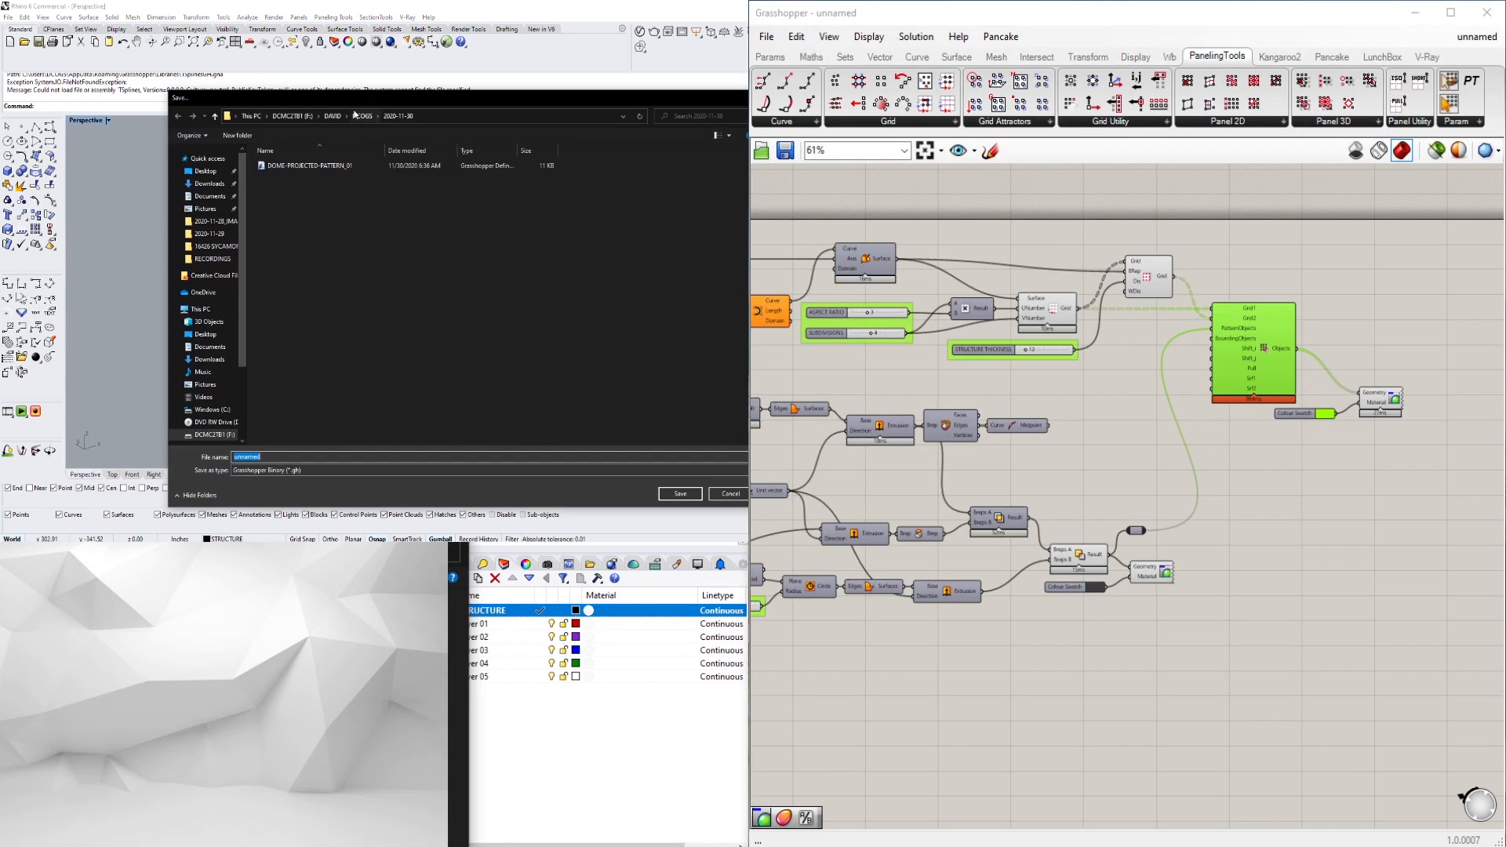
click(360, 115)
double_click(342, 167)
click(342, 166)
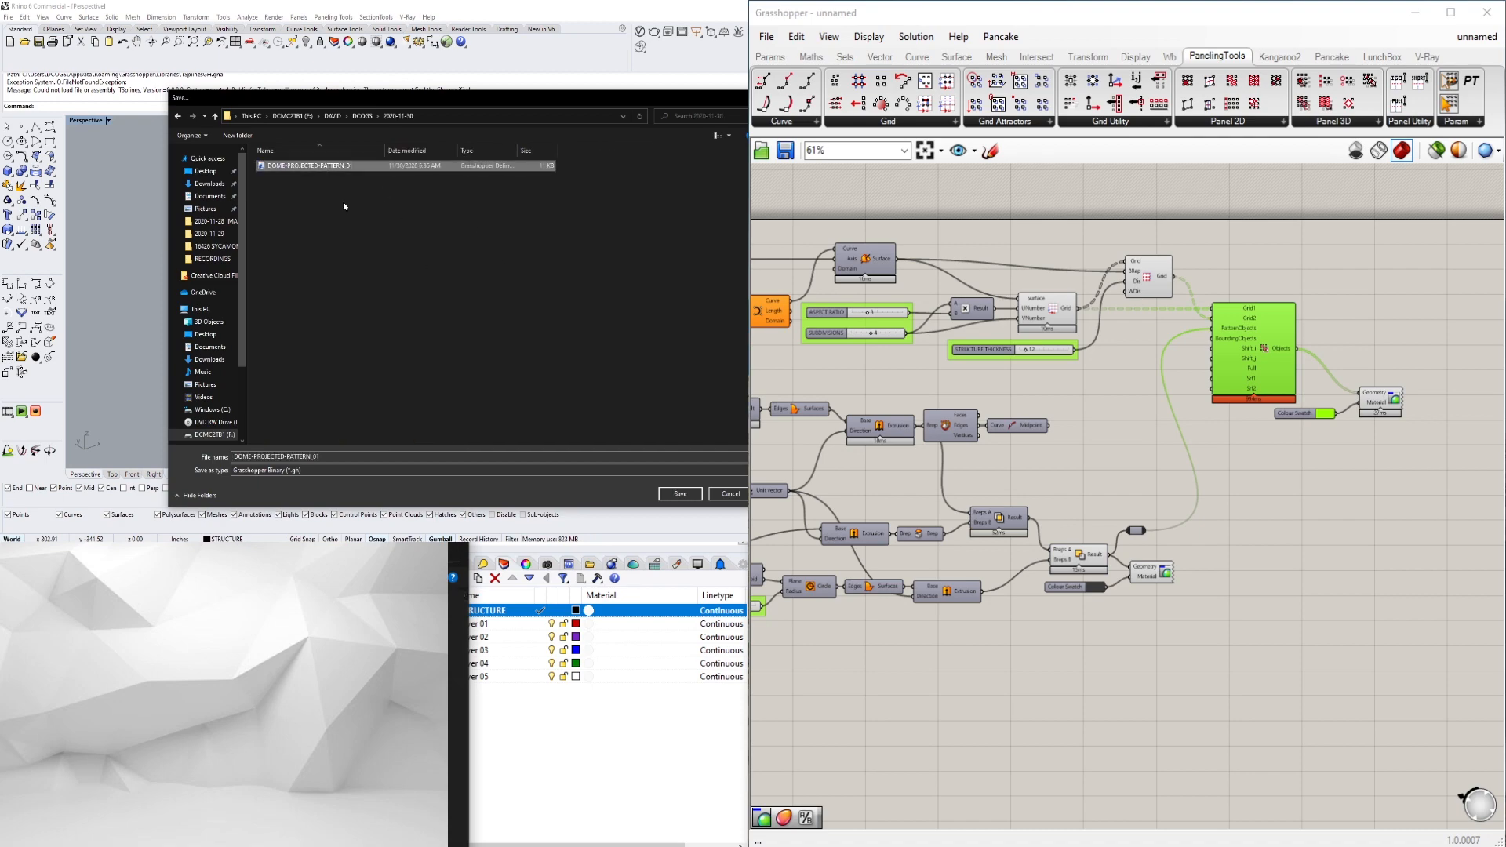
click(321, 457)
key(BackSpace)
text(2)
key(Return)
Close the Grasshopper definition and display Rhino's Perspective viewport in Shaded mode
click(1451, 36)
click(1490, 51)
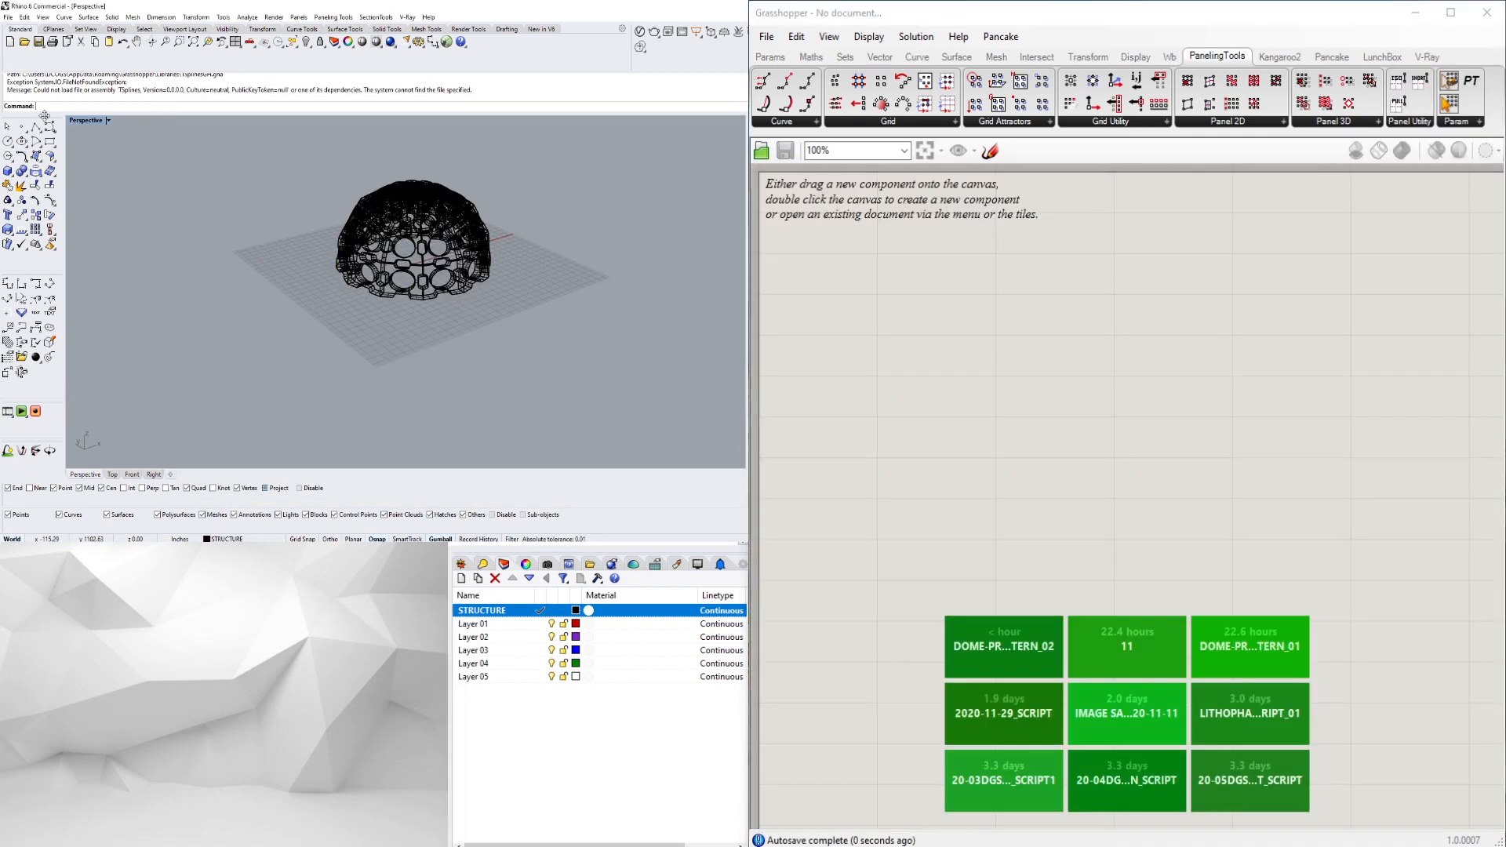
click(109, 120)
click(149, 345)
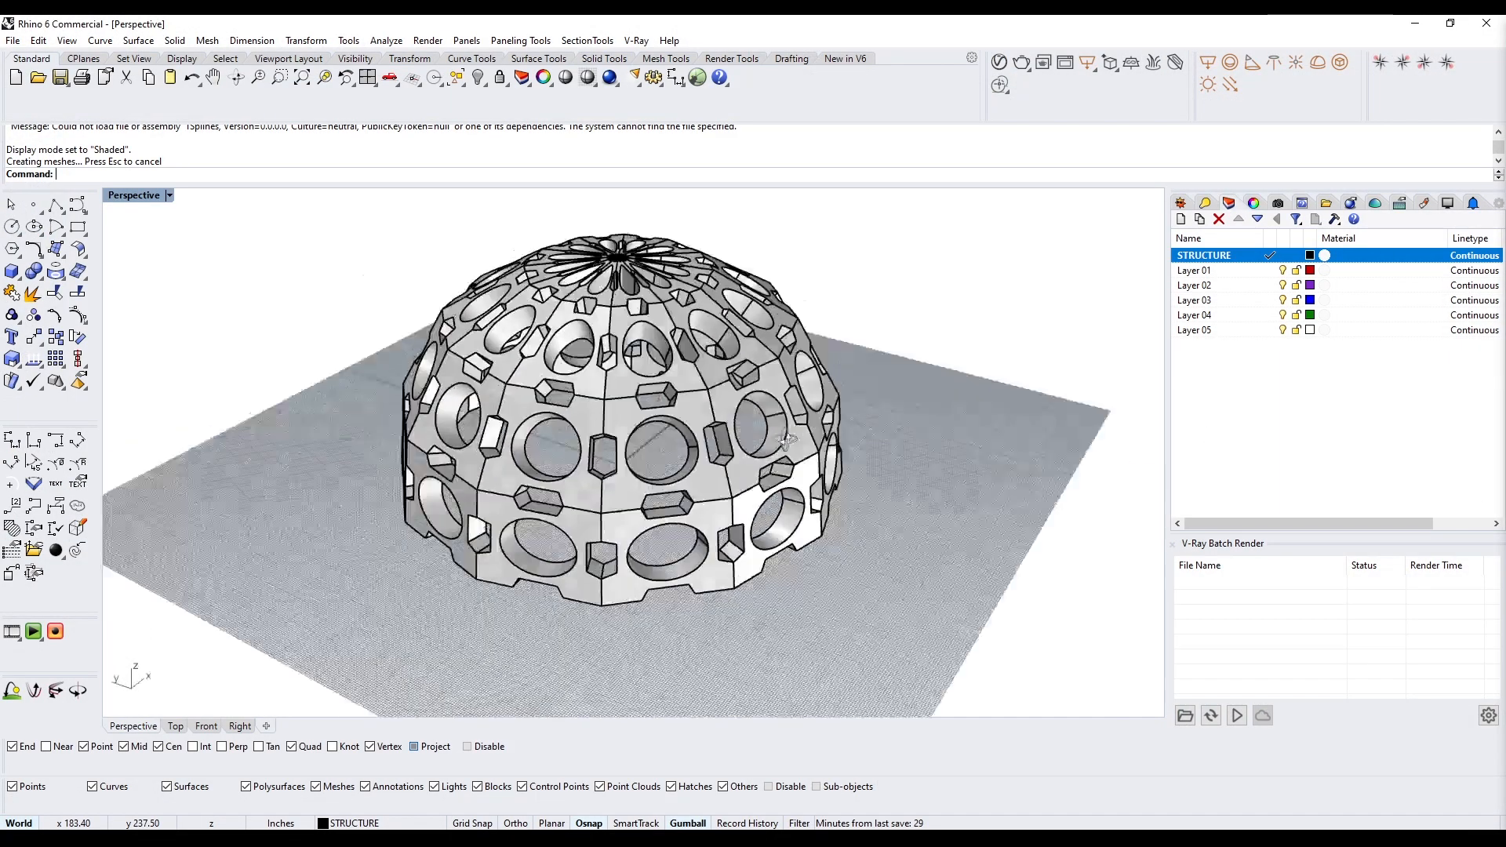
Rotate all dome pieces about the origin, using the midpoint of a base panel's lower edge as the first reference
right_drag(786, 440, 855, 629)
key(ctrl+a)
text(Rotate)
key(Return)
text(0)
key(Return)
scroll(718, 628, up, 7)
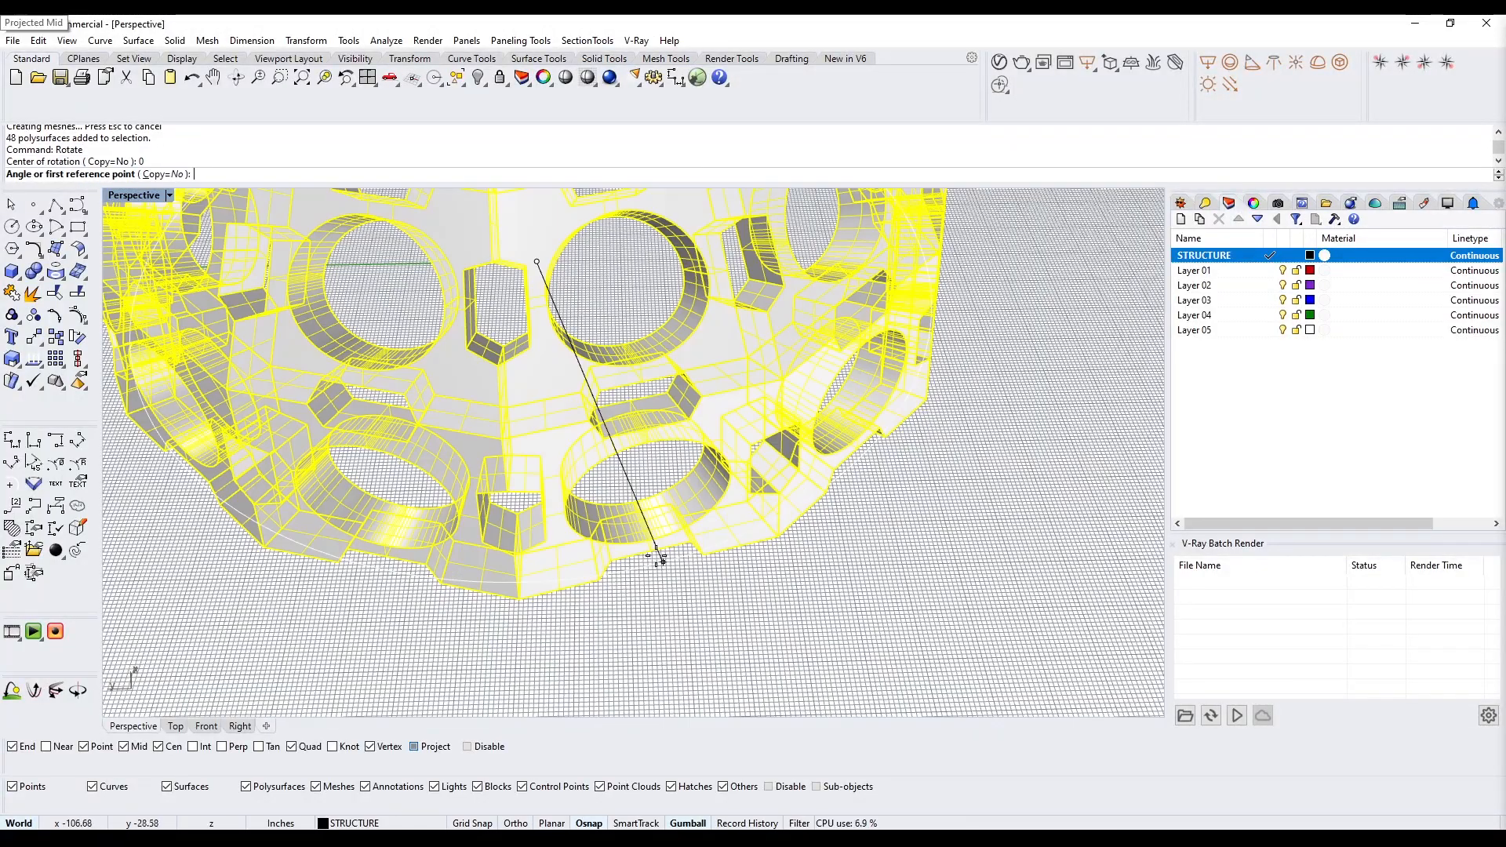
click(663, 562)
scroll(663, 561, down, 6)
click(579, 580)
key(Escape)
right_drag(581, 581, 587, 581)
scroll(587, 581, down, 4)
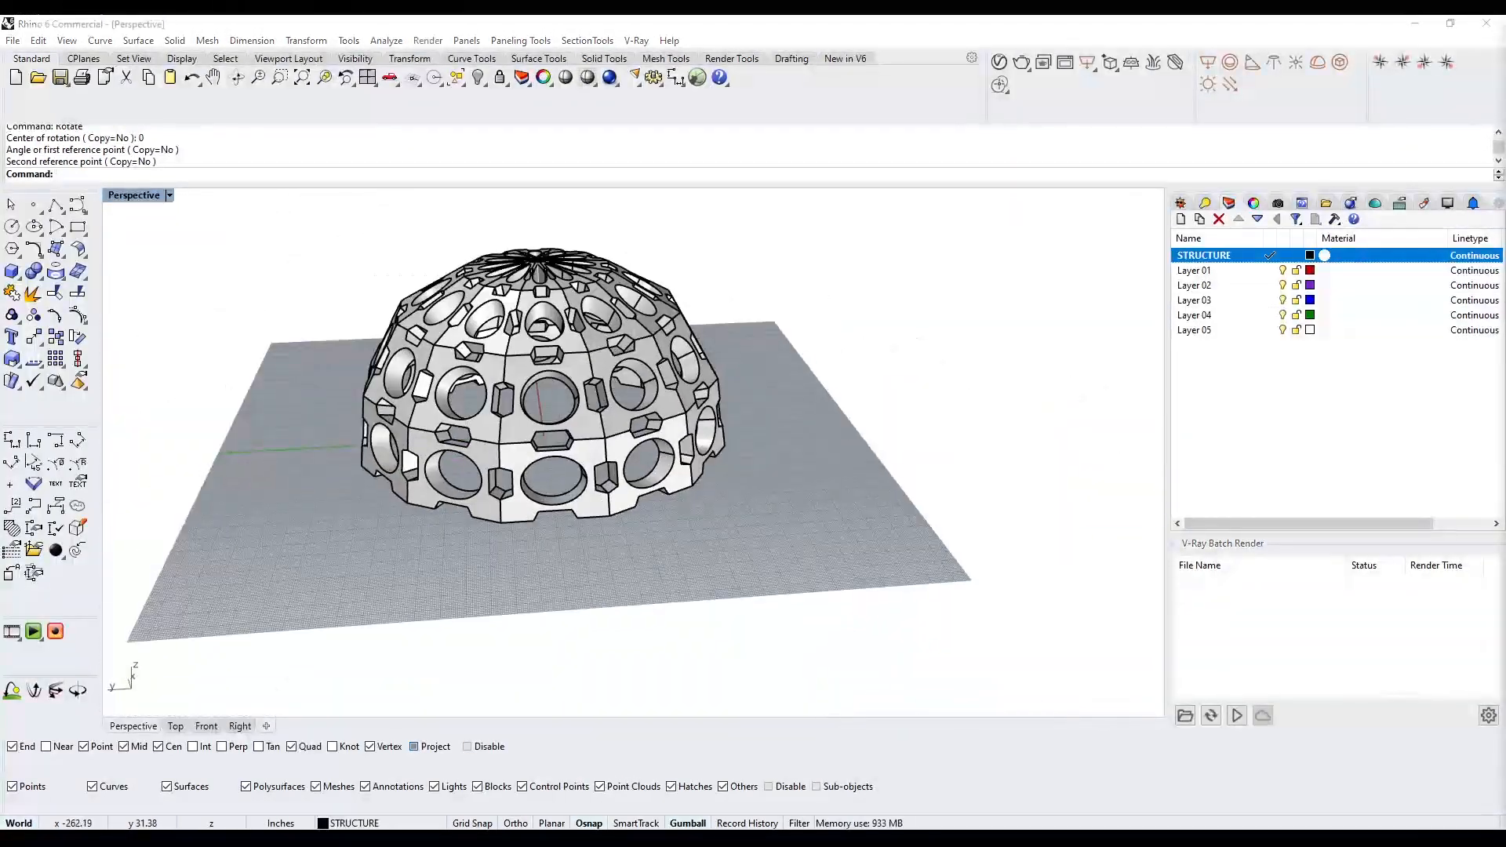
Switch to File Explorer and open the SCALE PEOPLE - LOW POLY folder within the purchased 3D models
key(super+e)
click(494, 583)
double_click(651, 180)
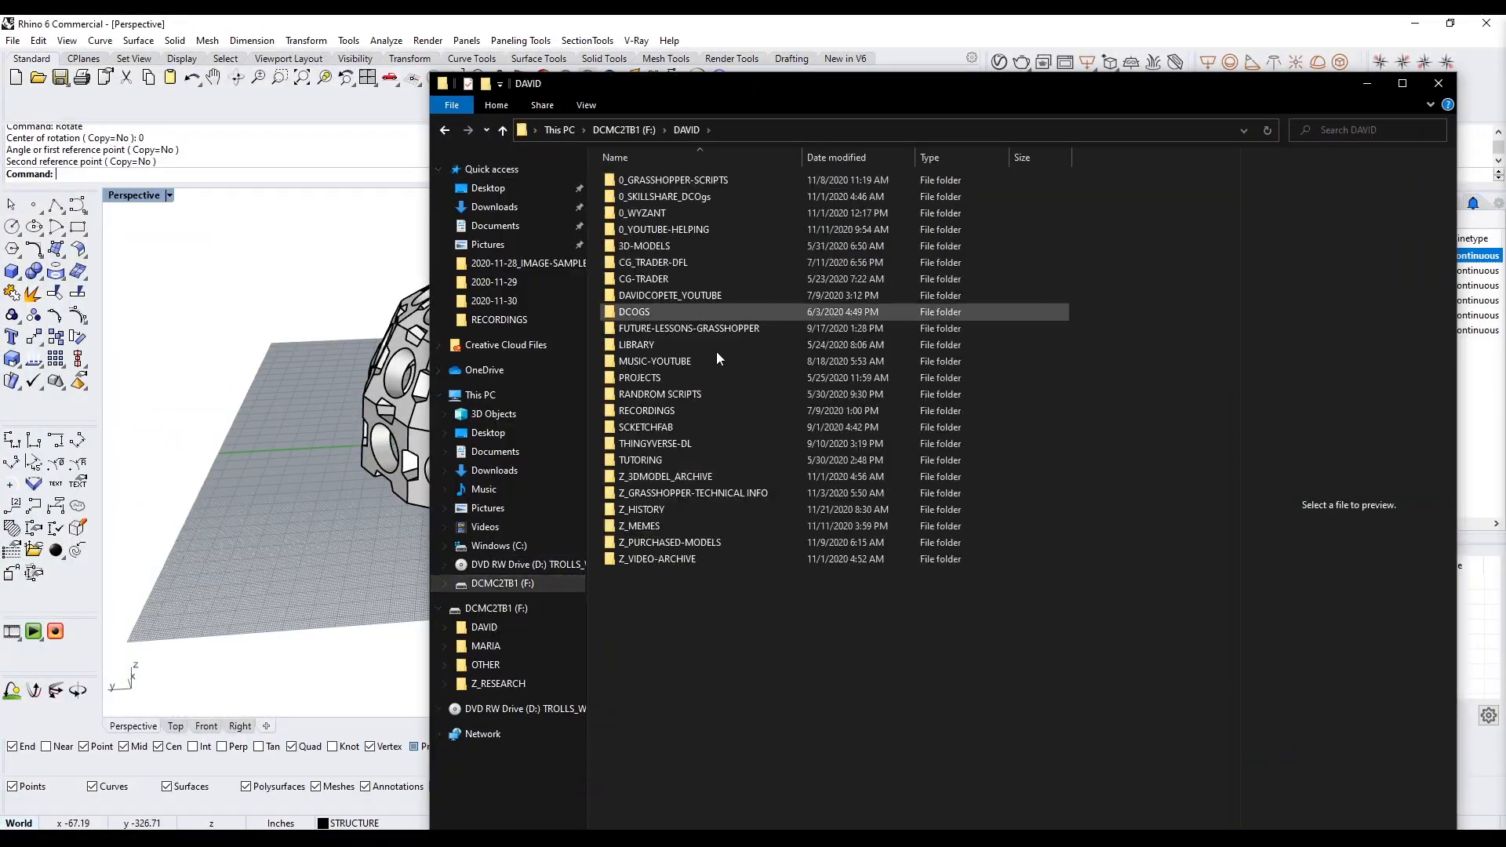
double_click(696, 541)
double_click(657, 229)
double_click(659, 180)
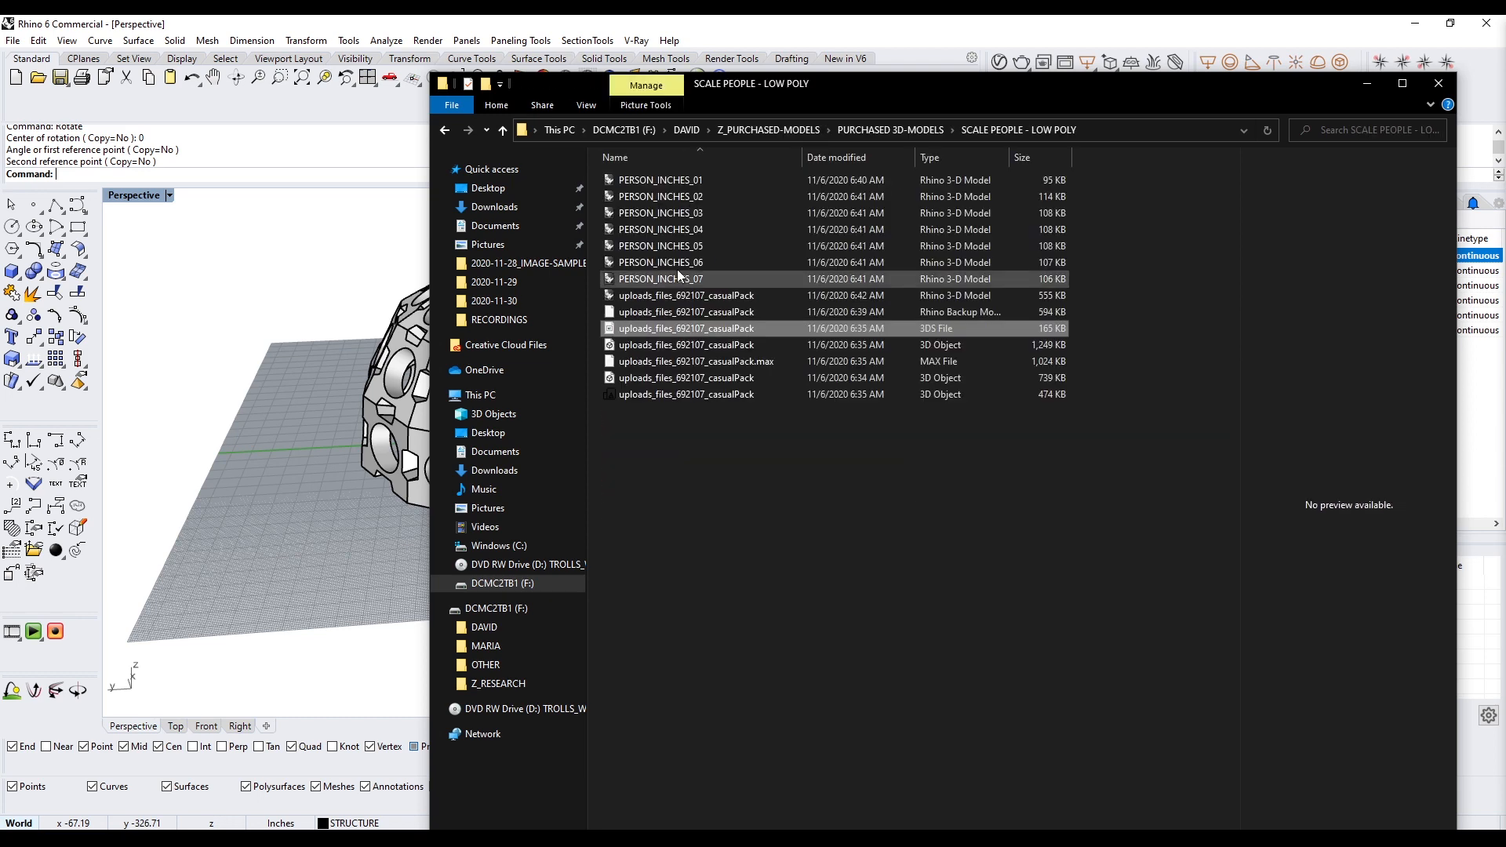
Insert PERSON_INCHES_05 into the Rhino model as an embedded block in front of the dome
drag(676, 269, 398, 567)
click(715, 466)
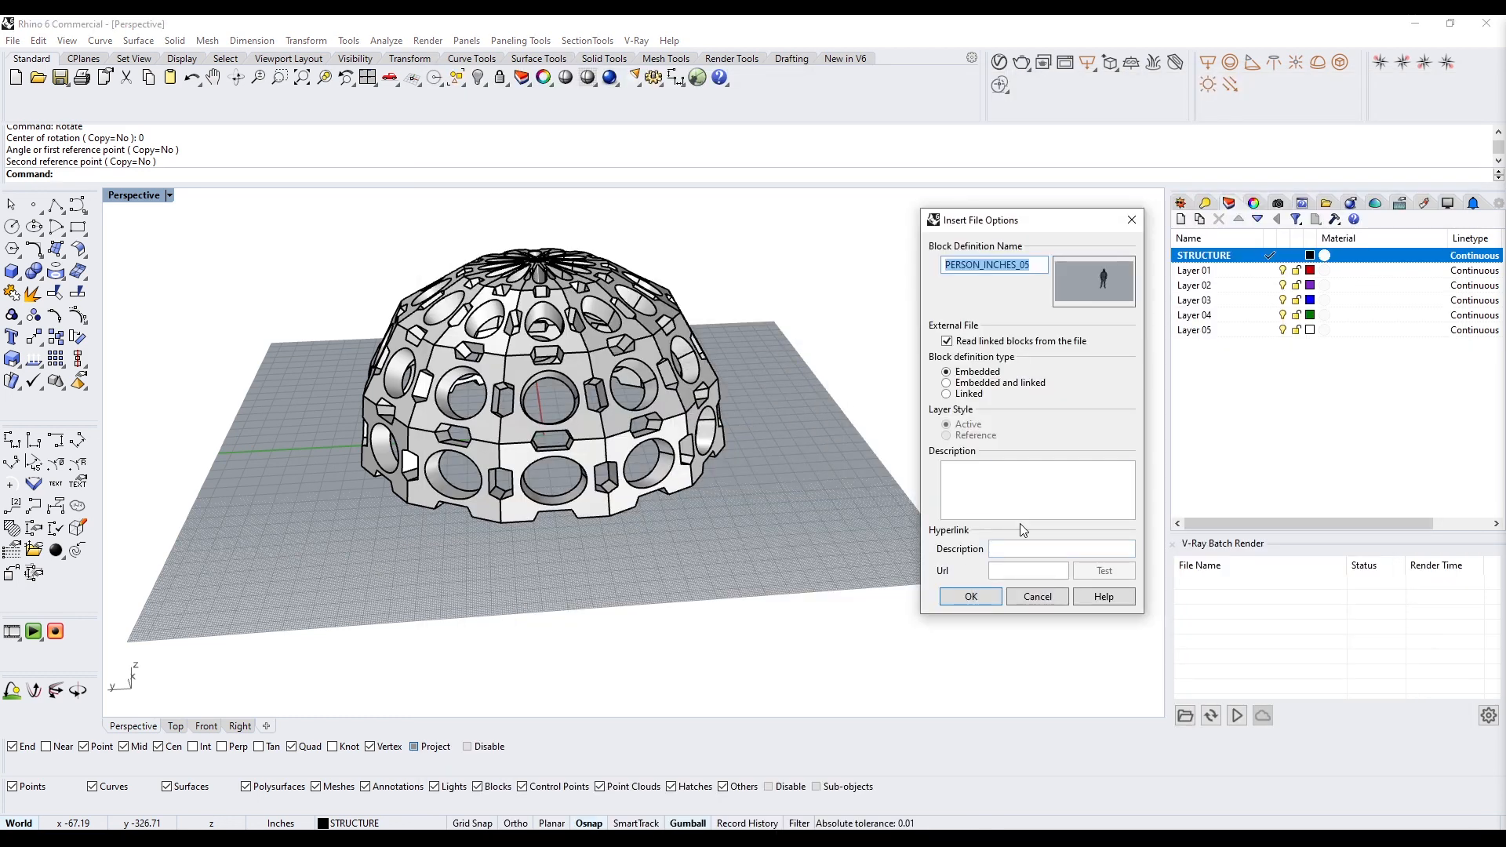
click(975, 597)
click(558, 552)
scroll(561, 541, down, 3)
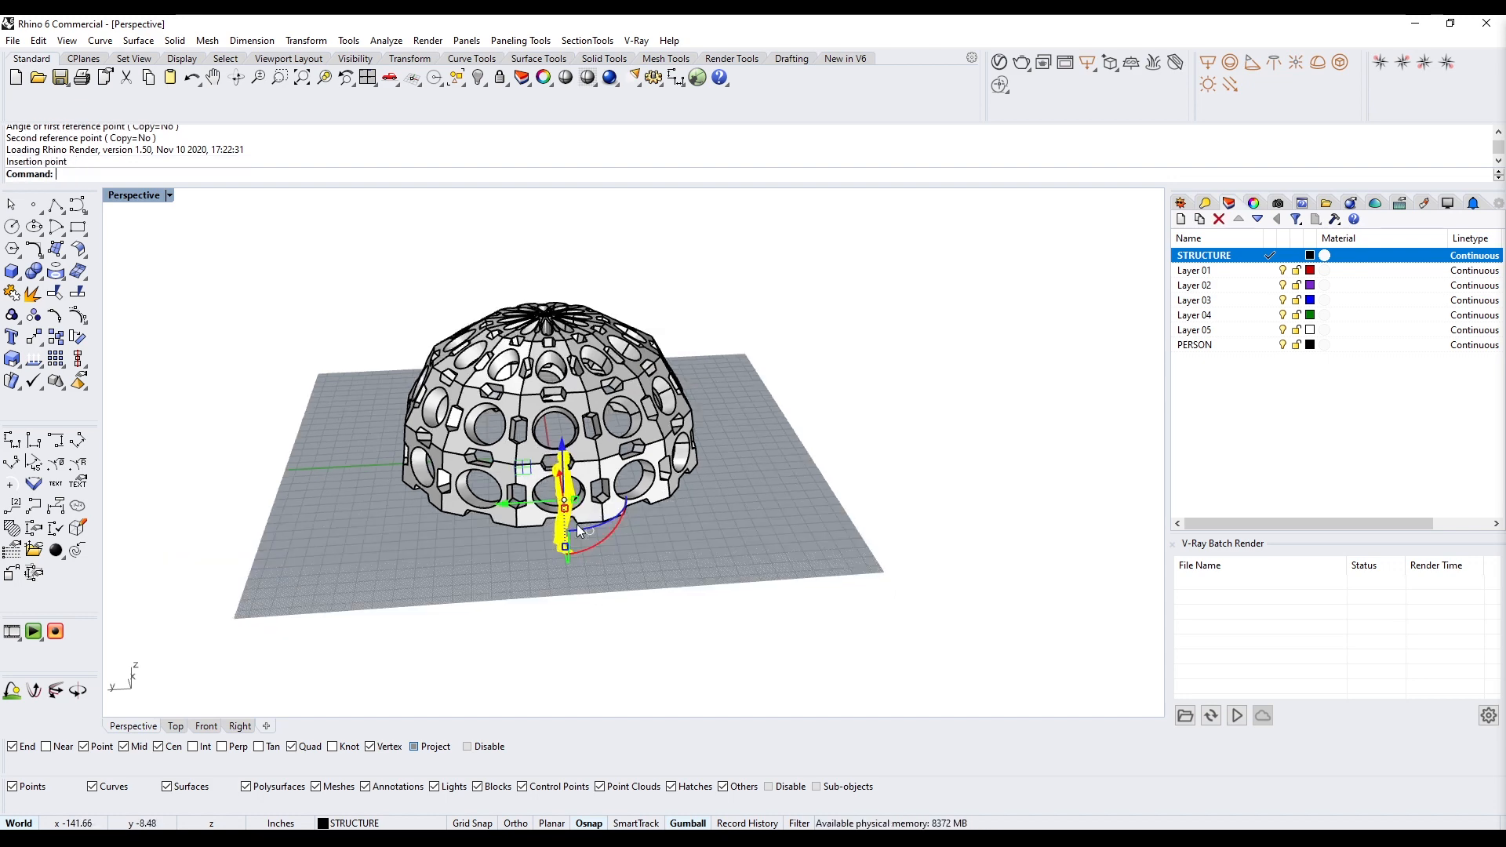
Move the scale person across the ground beside the dome's base
right_drag(561, 541, 604, 580)
click(577, 533)
scroll(627, 538, up, 3)
drag(621, 534, 528, 587)
click(902, 360)
Scale the dome up about the origin with two reference points, leaving the person out of the selection
shift+right_drag(596, 541, 648, 601)
key(ctrl+a)
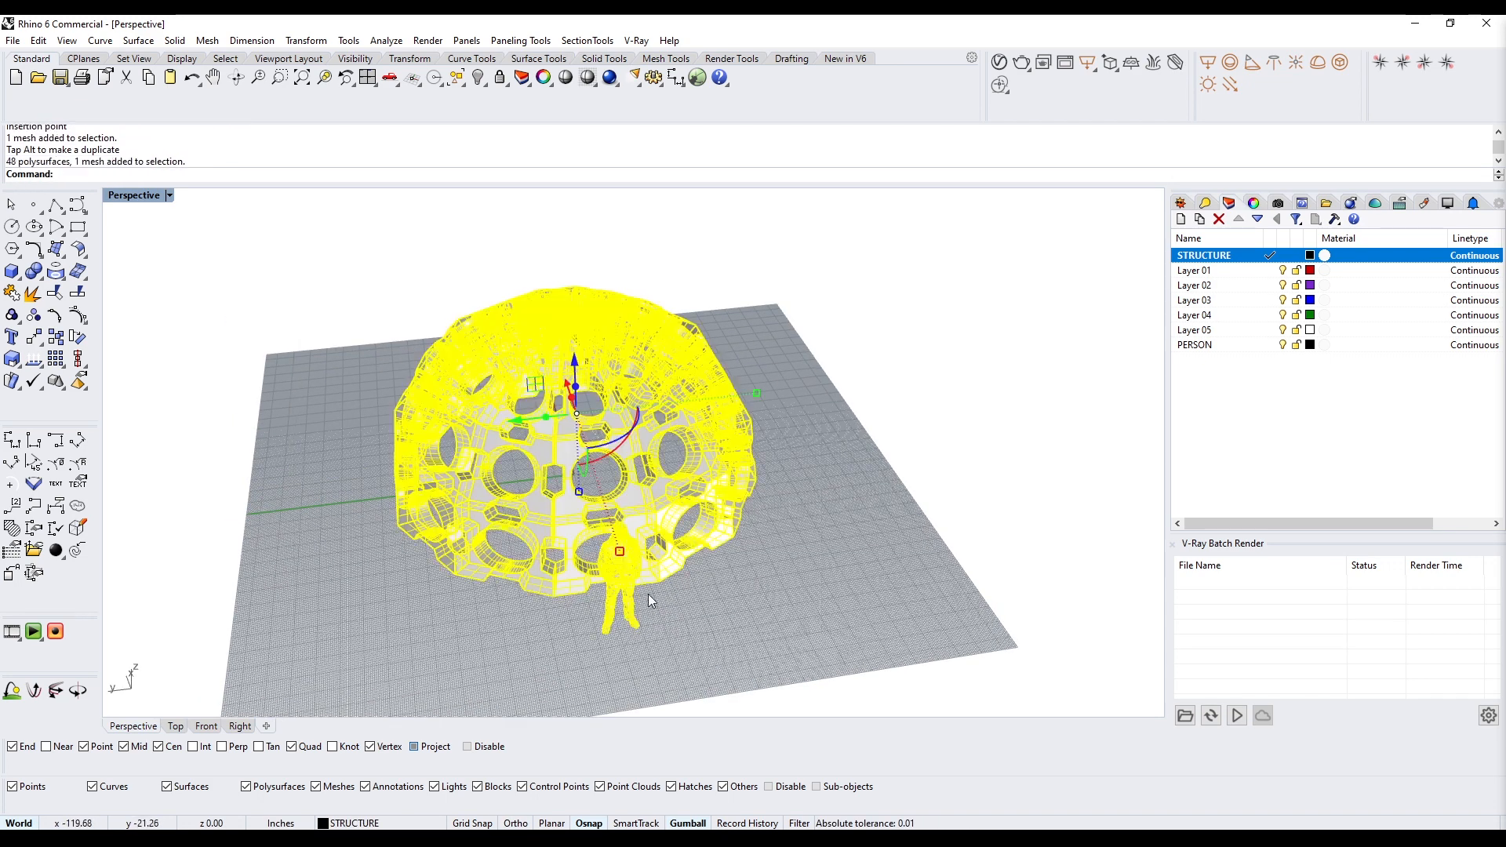
click(616, 631)
scroll(781, 484, down, 8)
click(1126, 426)
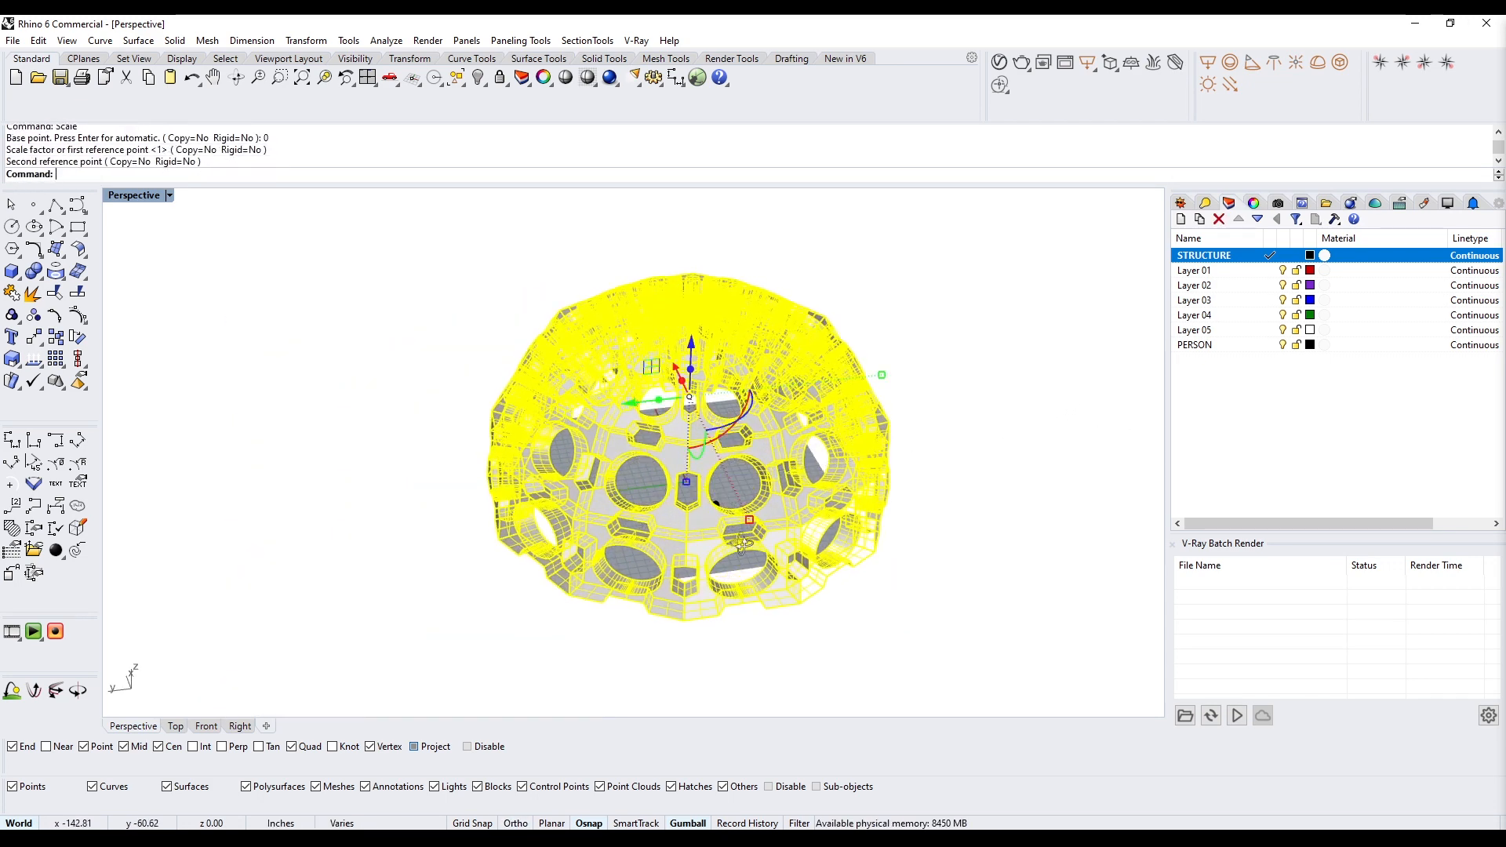
Move the scale person out of the enlarged dome to stand in front of its base
click(695, 538)
drag(694, 506, 699, 627)
right_drag(800, 643, 698, 487)
scroll(855, 549, up, 8)
scroll(649, 447, up, 3)
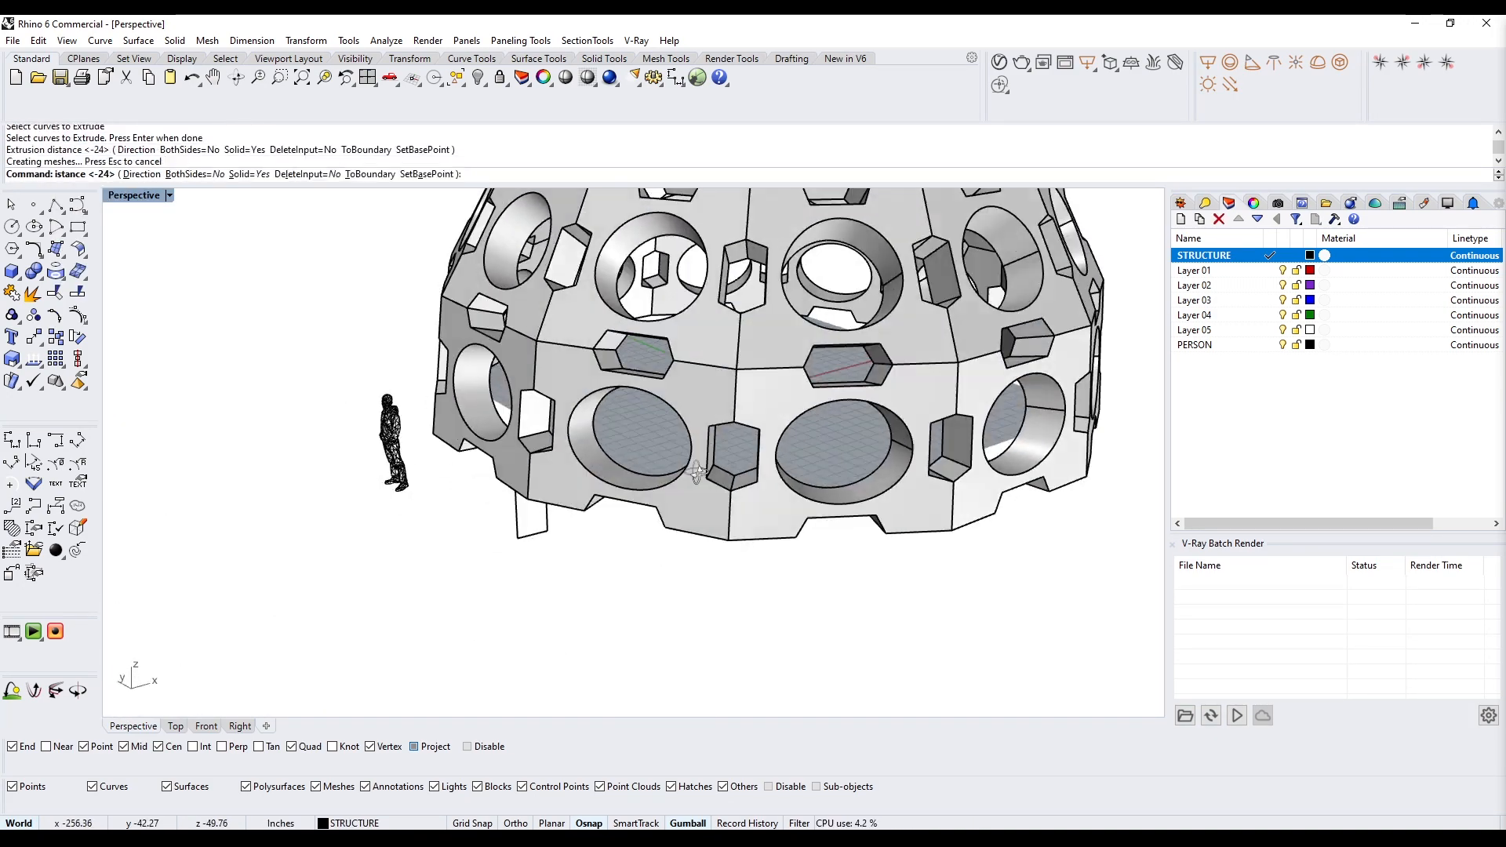
Stretch the vertical surface beside the base panel's round opening in one direction with Scale1D, snapping to its end points
scroll(781, 538, up, 5)
click(565, 487)
right_drag(781, 538, 648, 413)
click(576, 530)
click(562, 536)
click(562, 537)
right_click(591, 541)
click(577, 530)
click(549, 544)
key(ctrl+z)
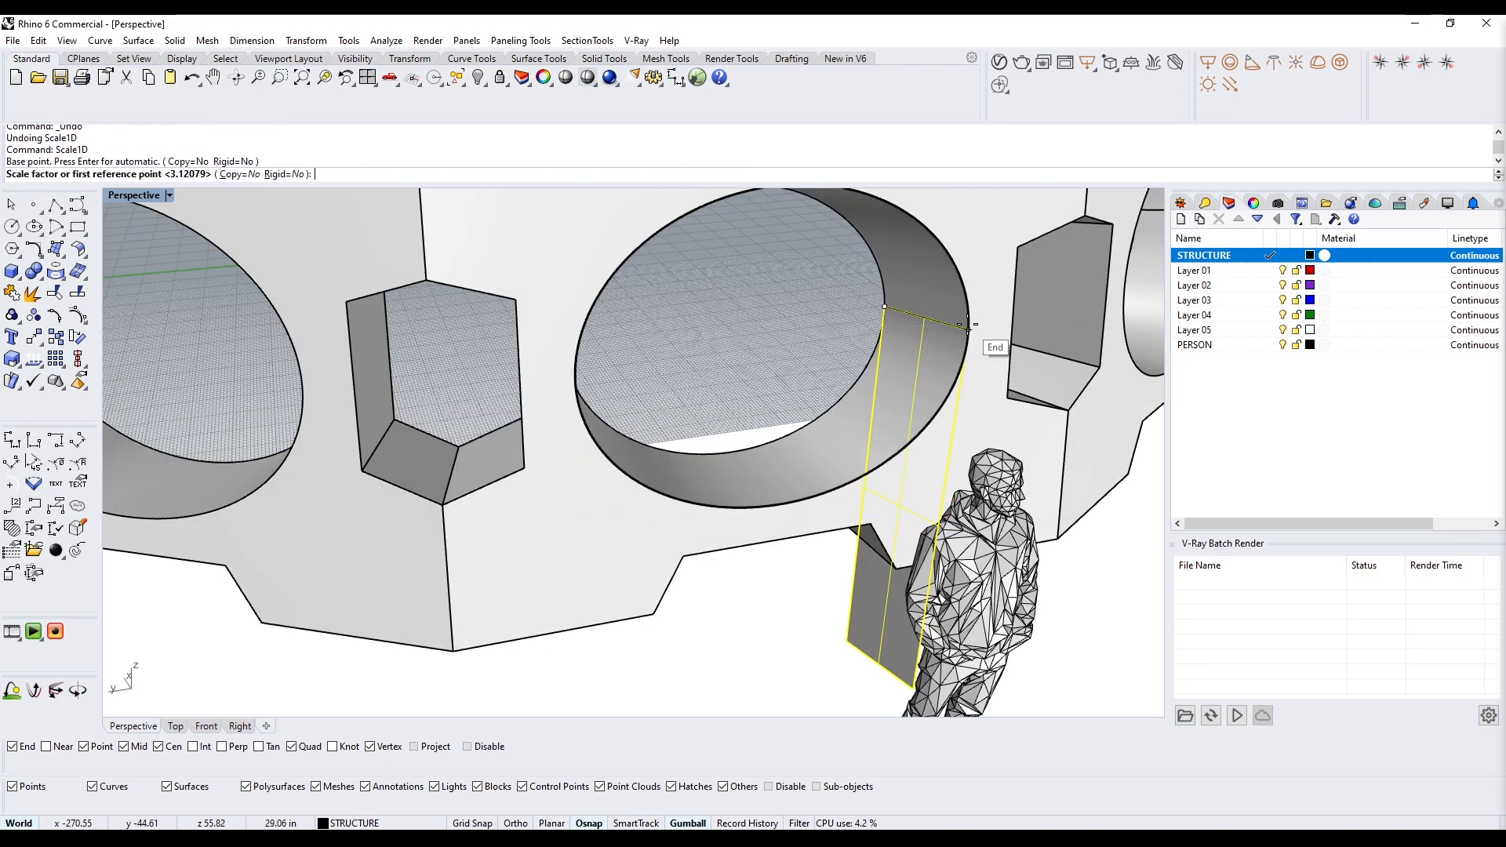
click(968, 328)
click(969, 329)
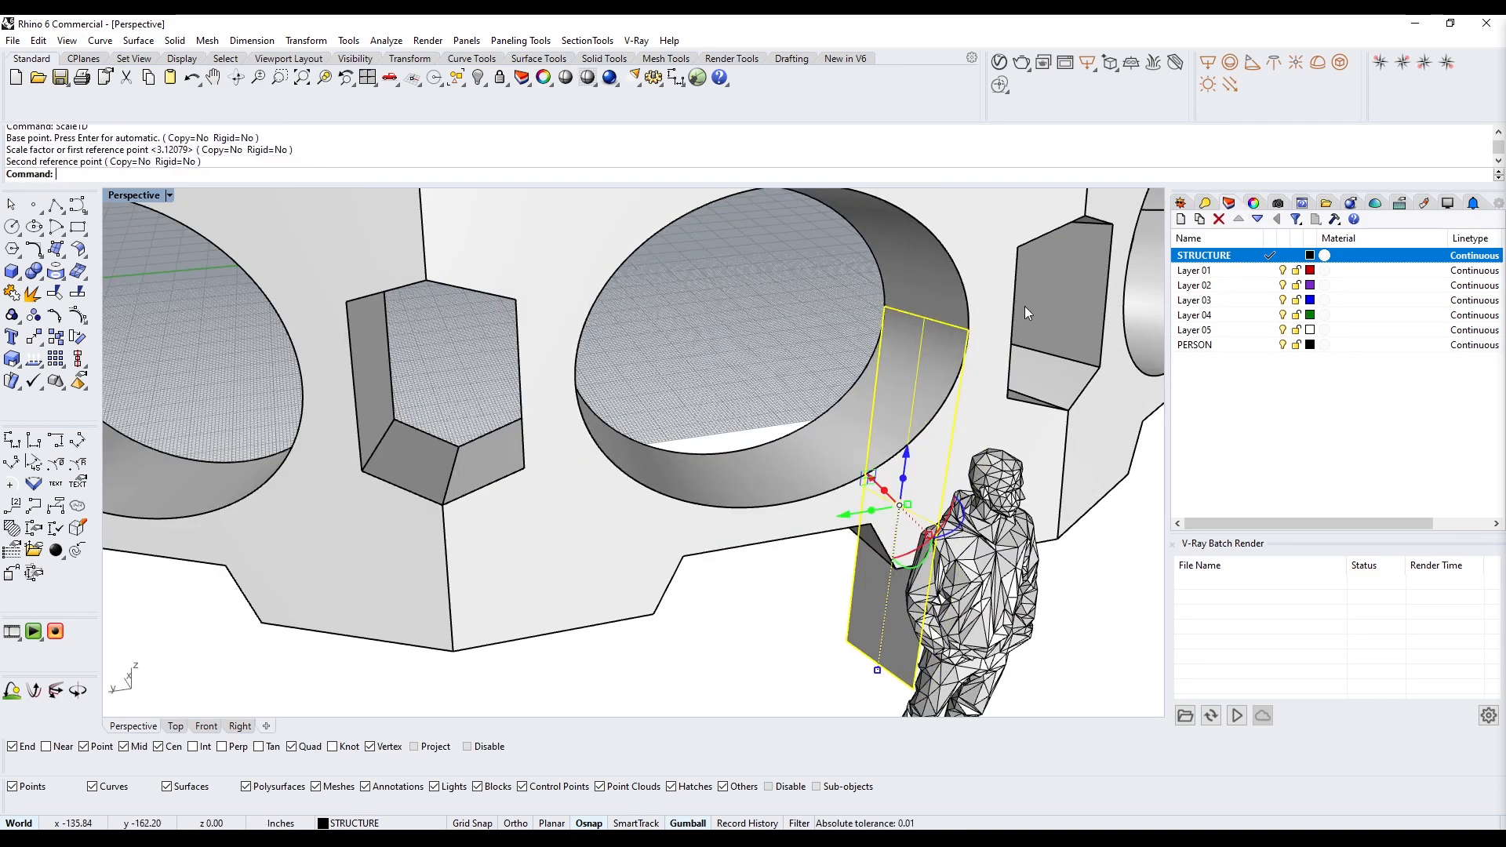
Mirror a copy of the vertical surface to the opposite side of the base panel's round opening
click(828, 283)
click(750, 305)
right_drag(750, 306, 784, 470)
scroll(808, 588, down, 5)
click(811, 612)
right_drag(690, 392, 679, 473)
scroll(680, 473, up, 3)
text(mirror)
key(Return)
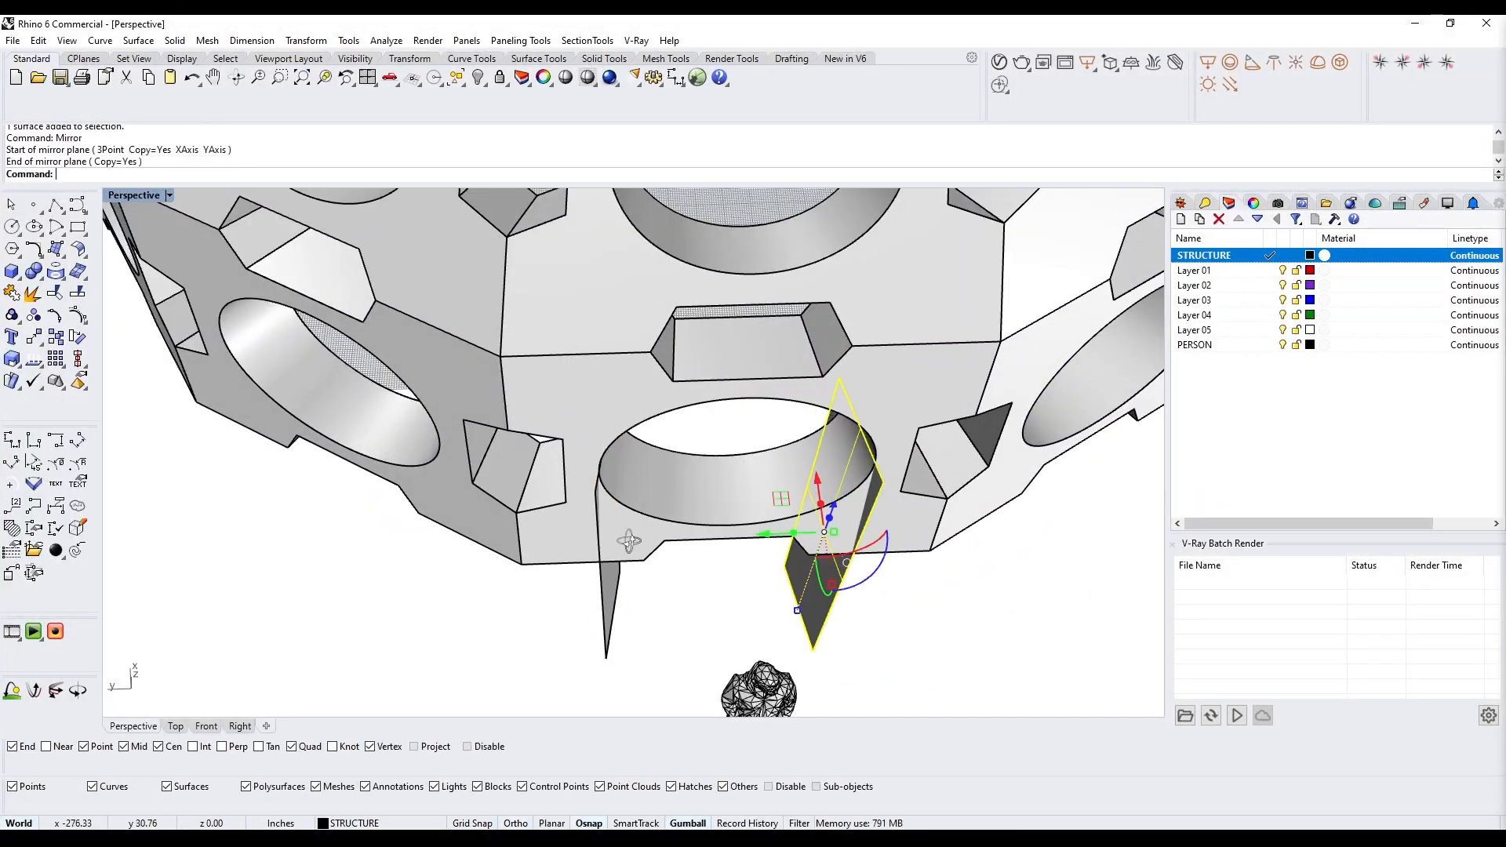
key(Escape)
Loft the back and bottom faces between the edges of the two vertical side surfaces
right_drag(629, 541, 696, 626)
click(769, 563)
key(Return)
key(Return)
key(Return)
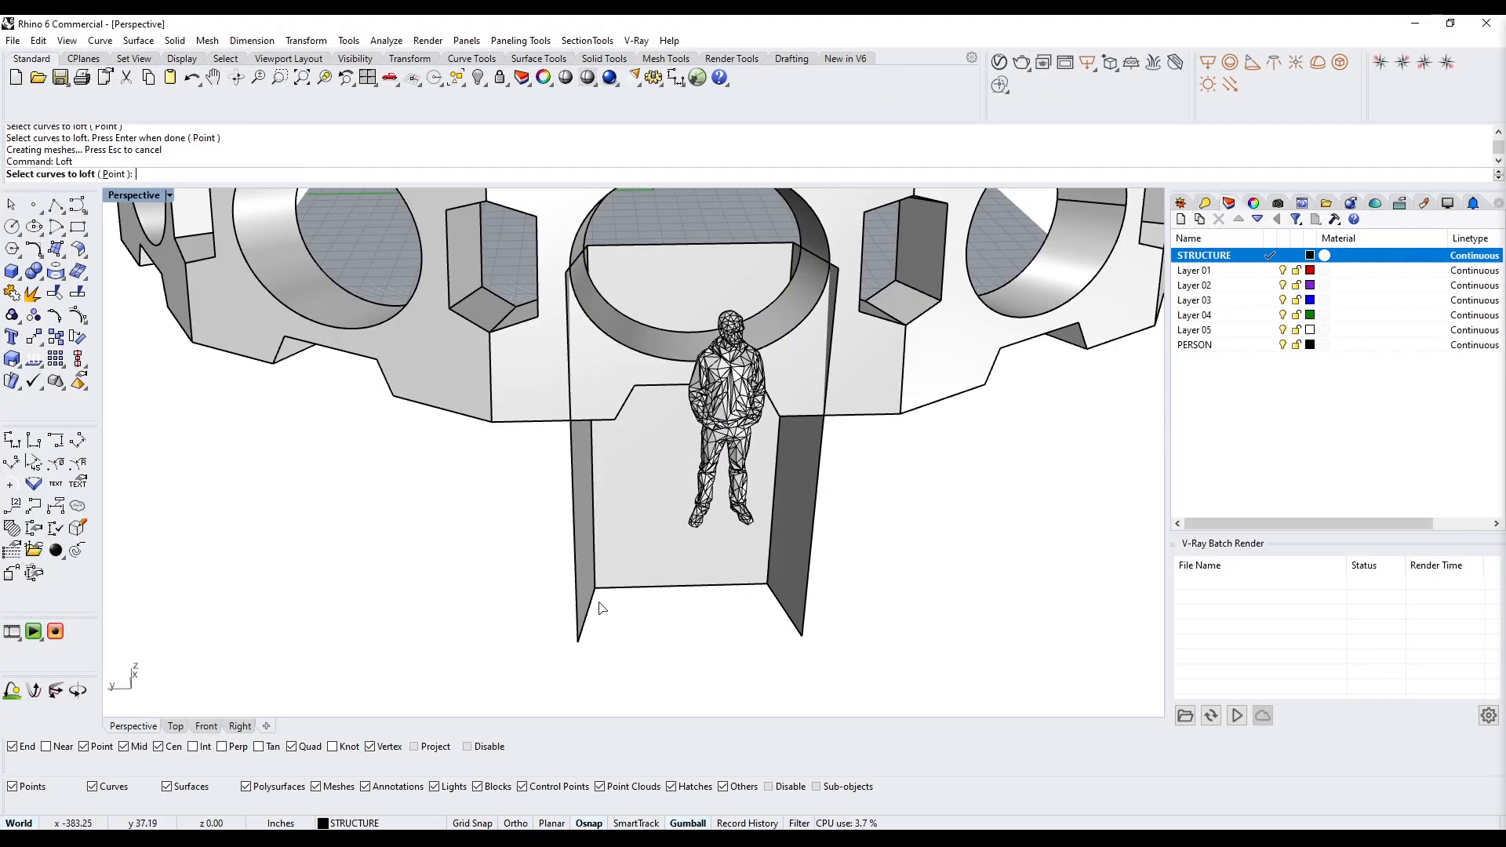
click(591, 603)
click(780, 604)
key(Return)
key(Return)
Loft the front face between the two side surfaces and join all the surfaces into one doorway box
key(Return)
click(577, 599)
click(806, 567)
key(Return)
key(Return)
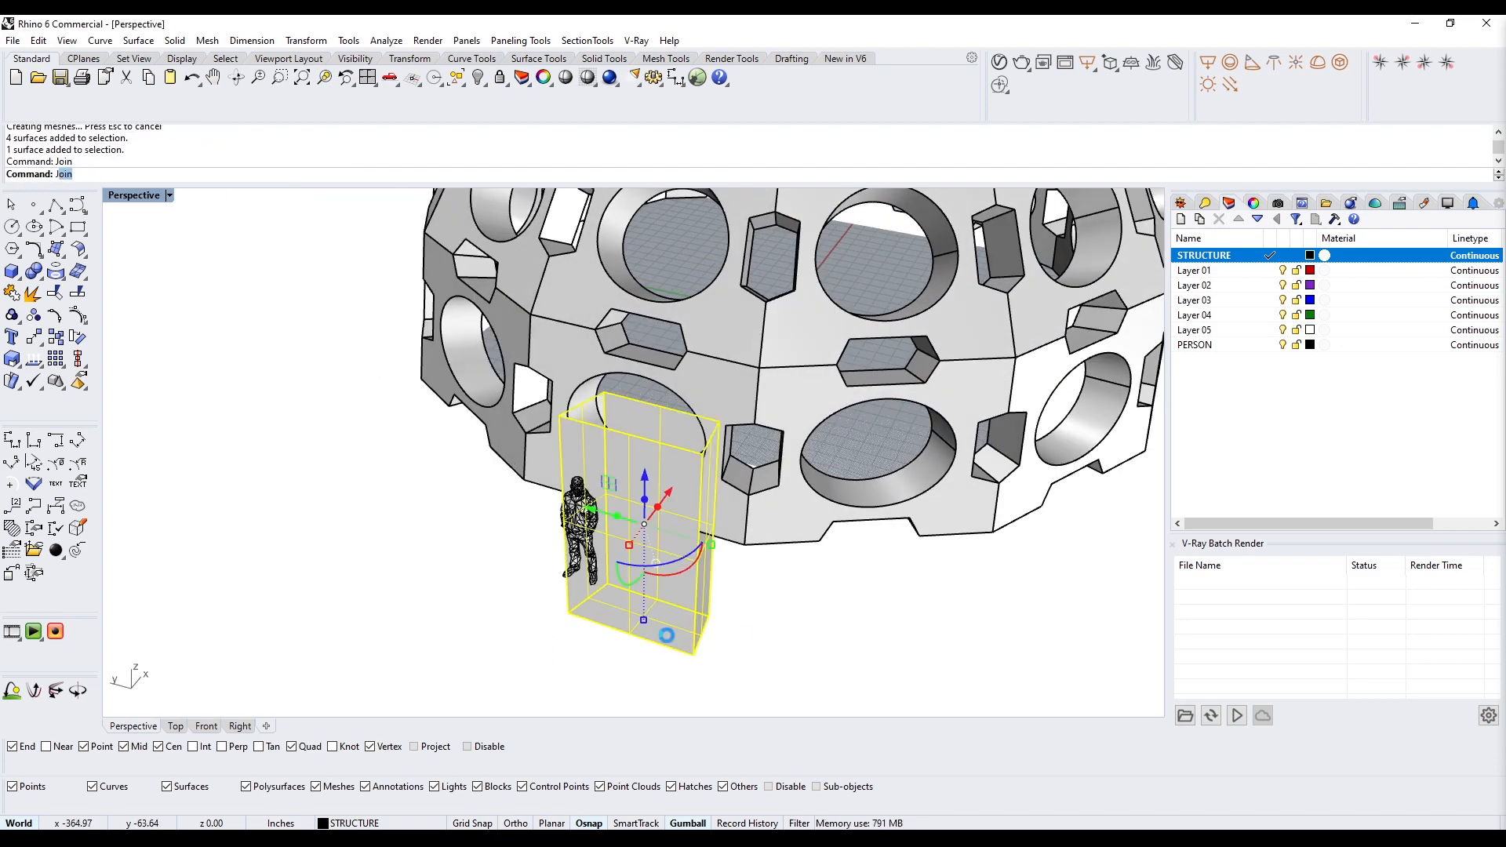
Cut the doorway box out of the base panel and delete the leftover geometry
right_drag(715, 447, 808, 481)
click(808, 482)
click(732, 579)
key(Delete)
Merge the faces of the panel containing the arched doorway
right_drag(731, 579, 745, 451)
click(817, 306)
text(Merg)
Make Layer 03 current and loft a pane surface in the vertical hexagonal opening next to the doorway
scroll(698, 475, up, 5)
click(1270, 300)
scroll(798, 499, up, 6)
click(800, 481)
scroll(819, 423, down, 7)
scroll(811, 392, up, 4)
click(807, 369)
key(Return)
key(Return)
scroll(808, 369, down, 3)
key(Return)
click(891, 469)
key(Escape)
click(739, 449)
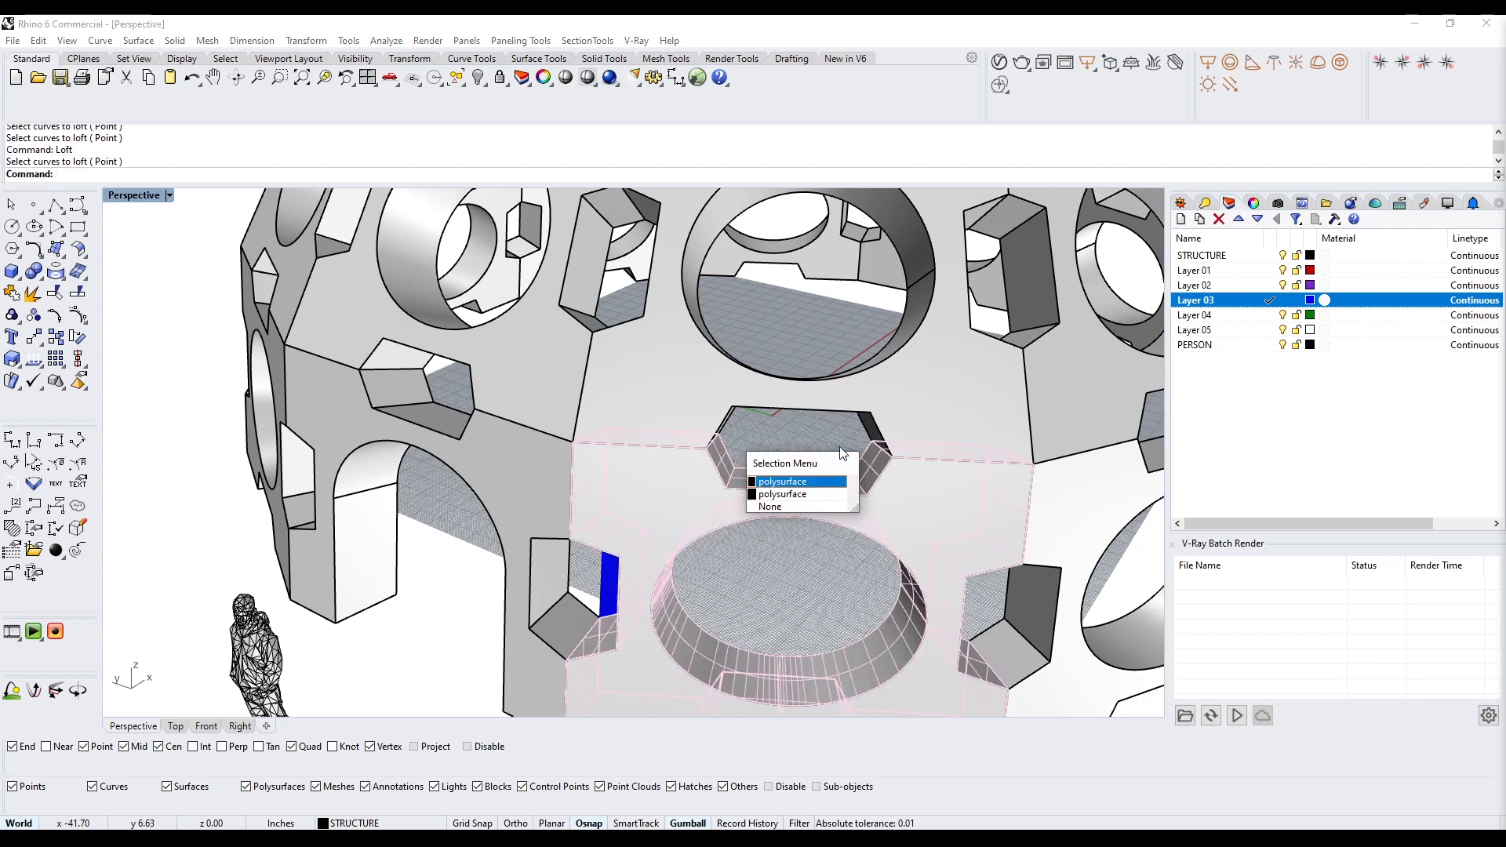
Loft the lower and upper halves of a pane across the horizontal hexagonal opening above the base row's round window
key(Return)
scroll(706, 452, up, 7)
click(748, 450)
click(1030, 441)
key(Return)
key(Return)
key(Return)
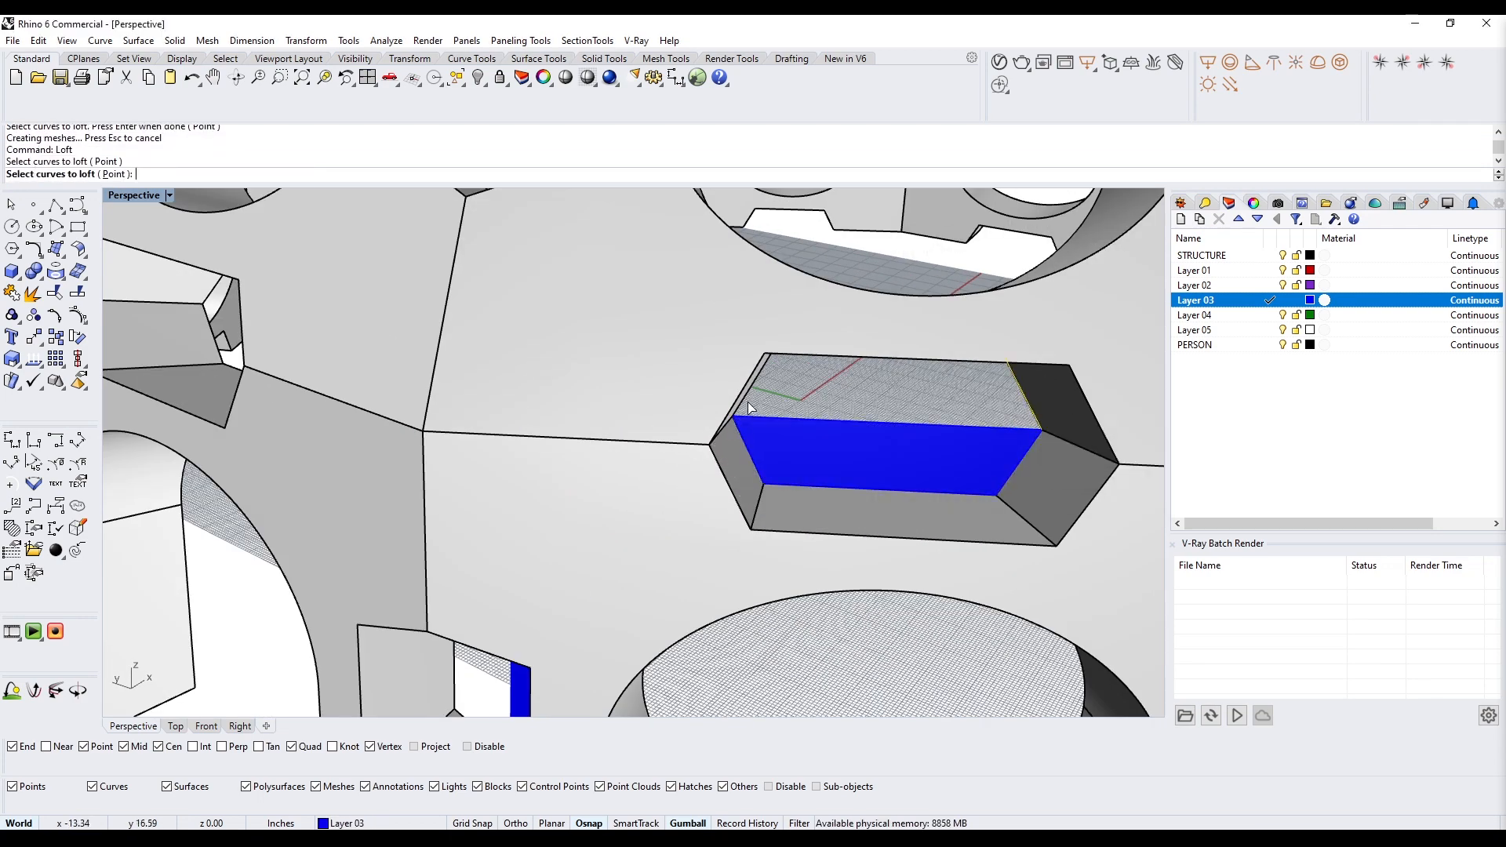
click(746, 403)
key(Return)
key(Return)
Loft half of a pane in the vertical hexagonal opening on the far side of the base row's round window
scroll(927, 431, down, 10)
right_drag(927, 431, 921, 404)
scroll(921, 404, up, 5)
click(890, 520)
key(Return)
key(Return)
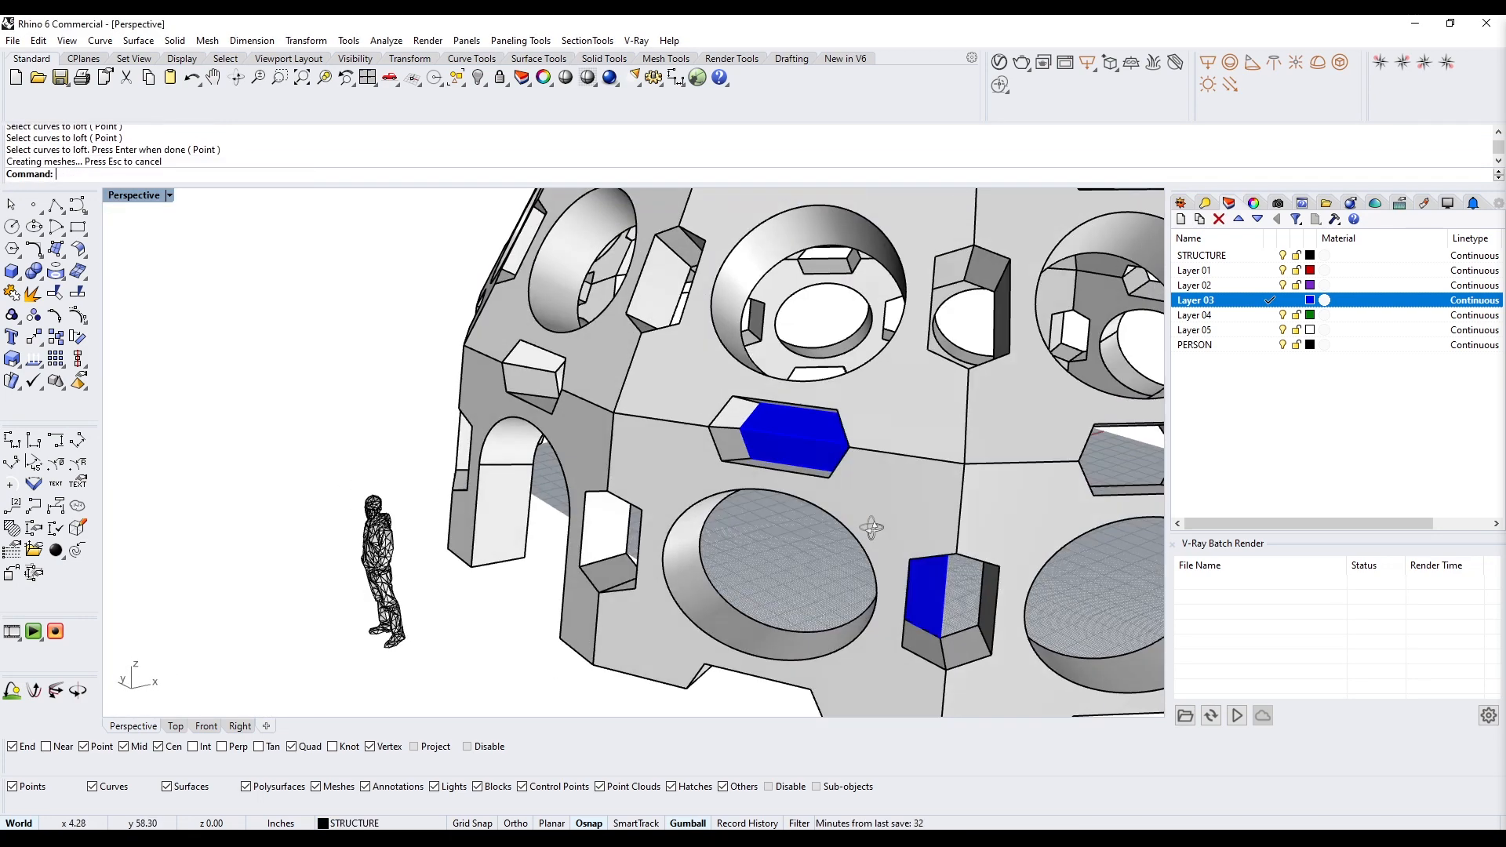
Loft a half pane between the inner edges of a vertical hexagonal opening beside the second row's round window
right_drag(871, 528, 843, 584)
scroll(868, 467, up, 10)
key(Return)
click(869, 464)
click(887, 229)
key(Return)
key(Return)
Loft a half pane in the next vertical hexagonal opening, on the other side of the second row's round window
right_drag(773, 368, 654, 445)
key(Return)
click(655, 445)
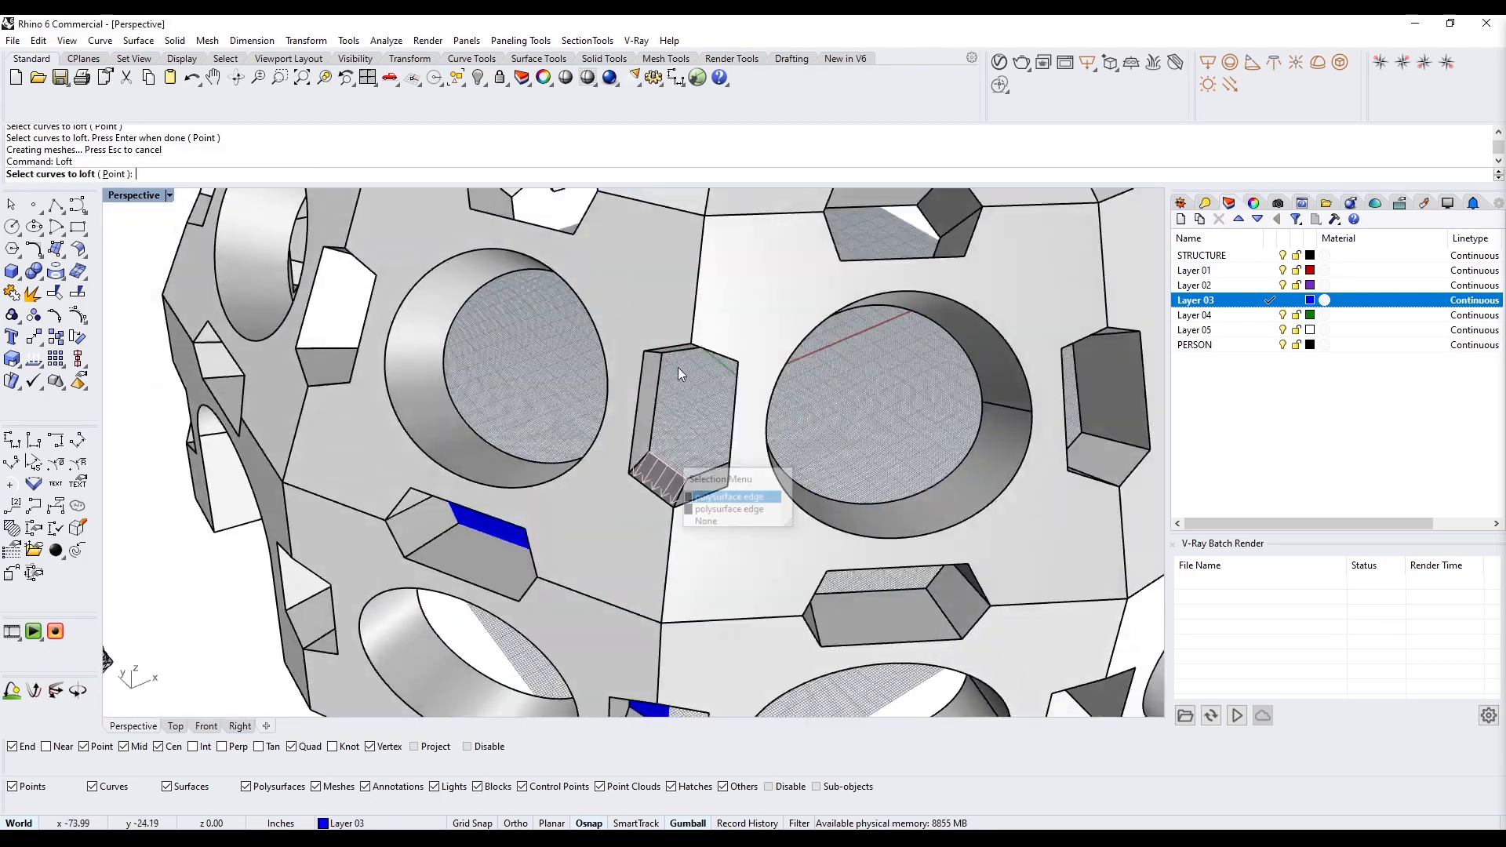
click(676, 356)
key(Return)
key(Return)
right_drag(676, 356, 656, 498)
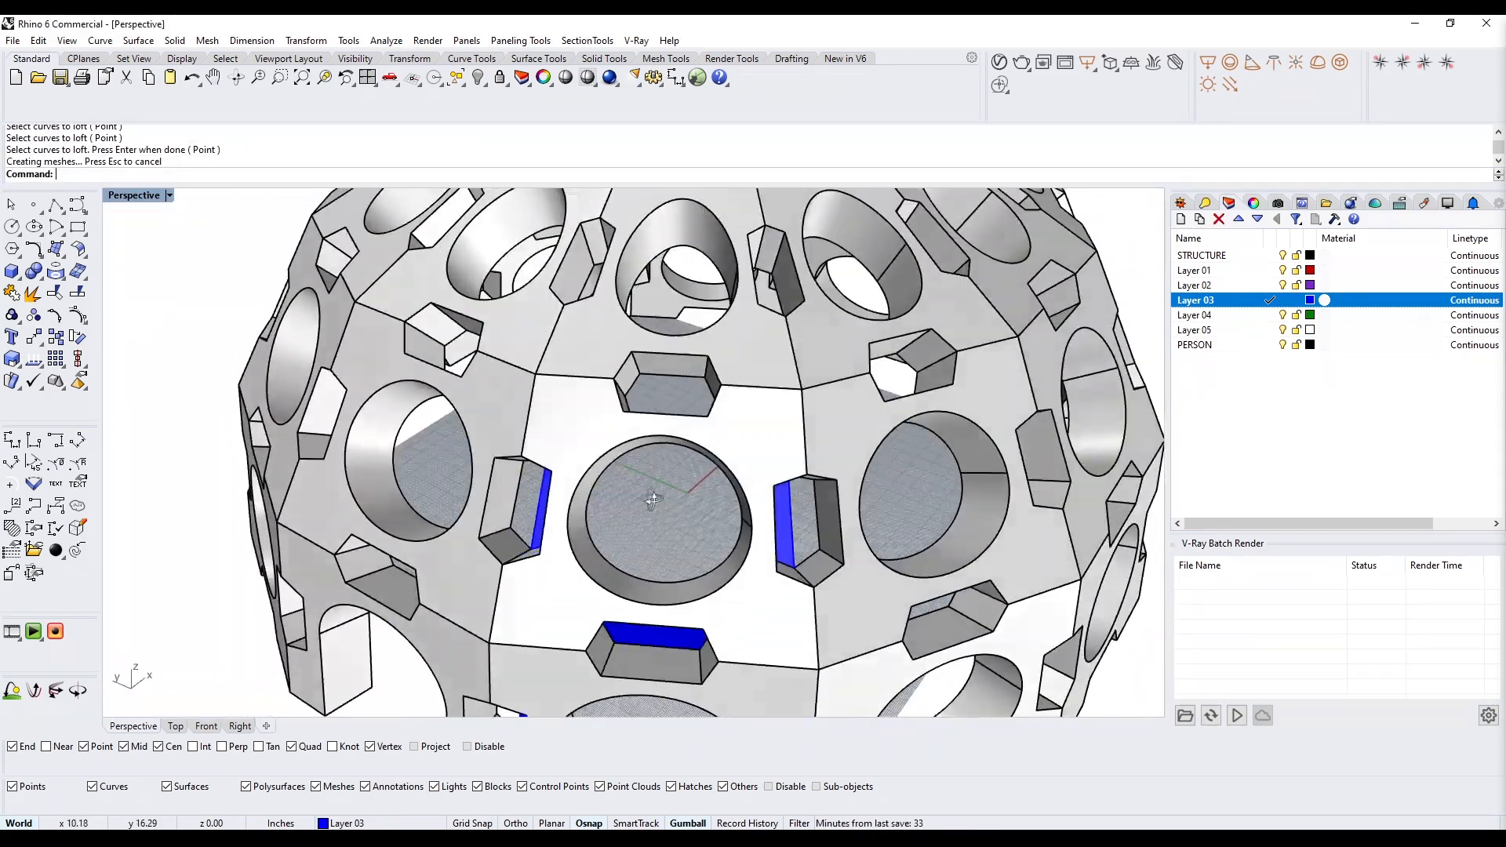
Loft the pane halves in the horizontal hexagonal opening above the second row's round window
scroll(657, 362, up, 6)
key(Return)
click(630, 414)
key(Return)
key(Return)
right_drag(630, 413, 788, 555)
key(Return)
key(Return)
key(Return)
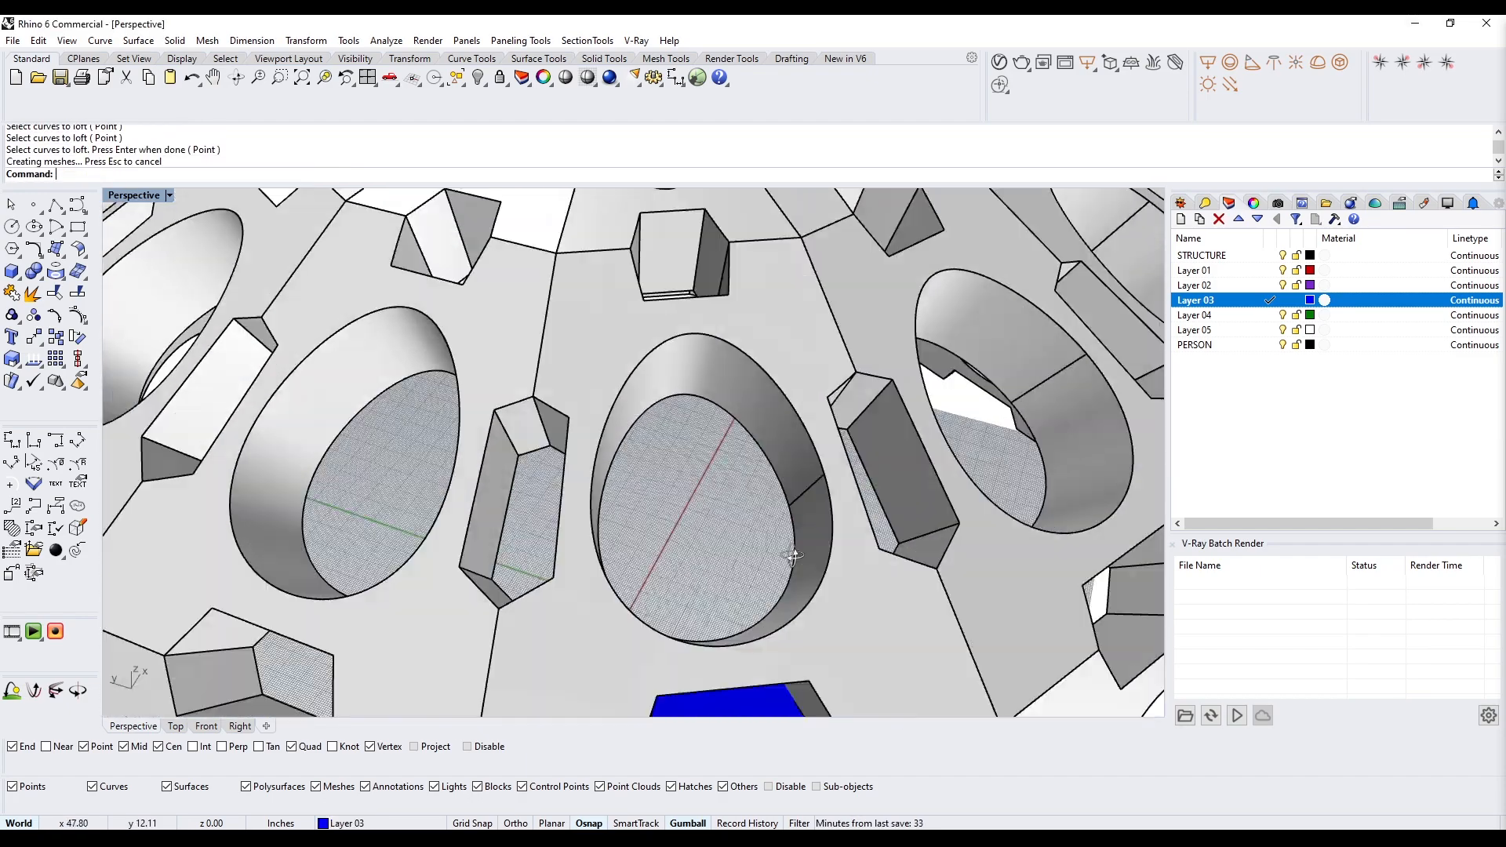
Loft panes in the vertical openings beside the third row's window and in the horizontal opening above it
key(Return)
click(612, 477)
scroll(698, 447, down, 3)
scroll(698, 454, up, 3)
click(714, 524)
key(Return)
key(Return)
right_drag(715, 524, 716, 578)
click(539, 513)
key(Return)
key(Return)
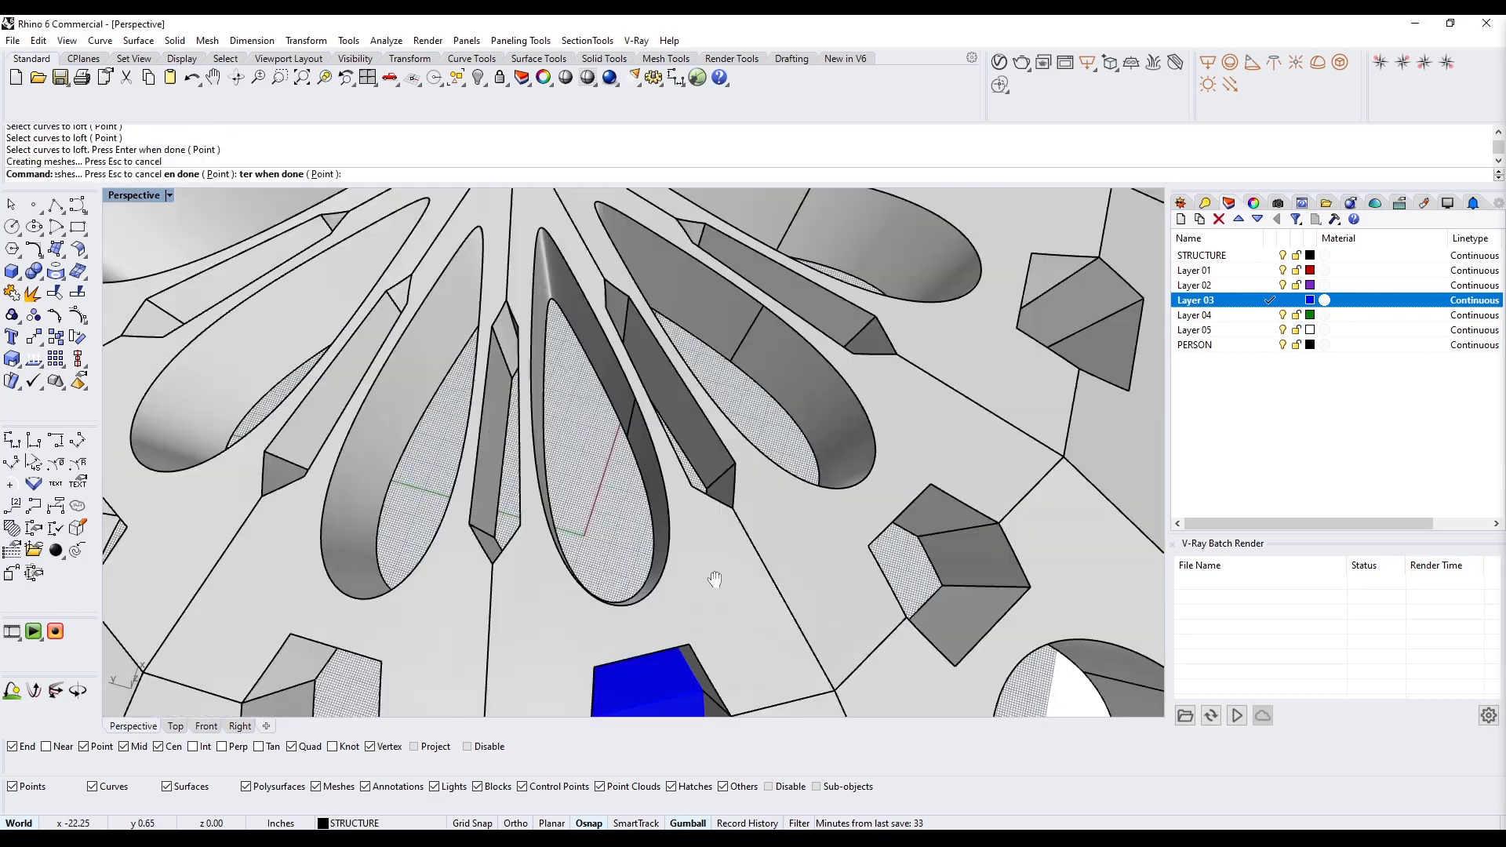
Loft half panes in the narrow vertical openings on both sides of the top row's teardrop window
scroll(592, 403, up, 3)
key(Return)
click(593, 377)
click(588, 644)
key(Return)
key(Return)
right_drag(567, 514, 628, 396)
key(Return)
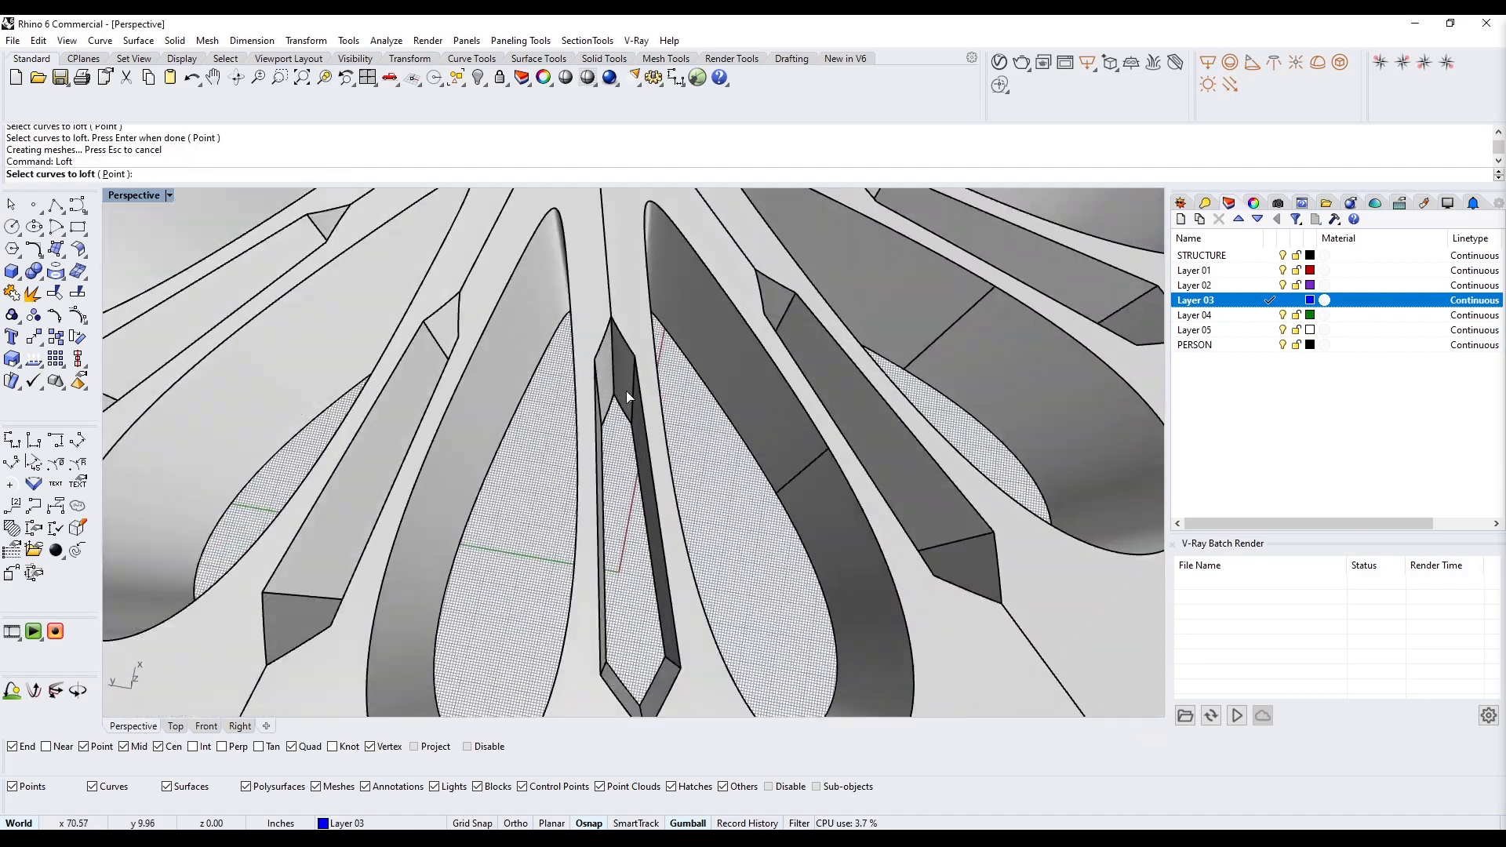
key(Return)
key(Return)
Loft a pane in the narrow tapering opening near the dome's apex, between its long inner edges
scroll(660, 684, down, 3)
scroll(606, 322, up, 6)
key(Return)
click(626, 506)
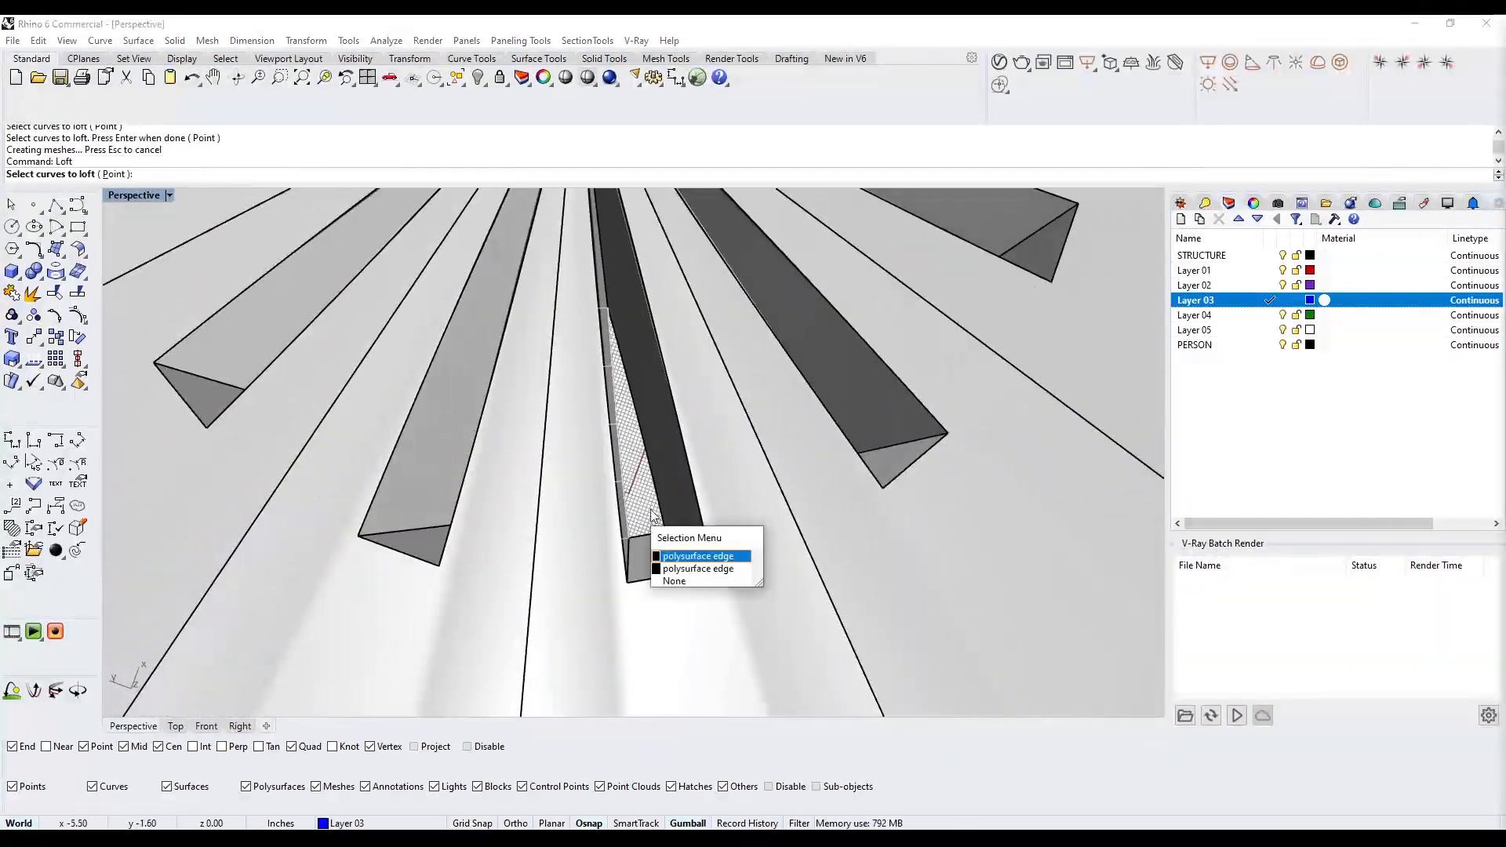
key(Return)
key(Return)
scroll(696, 515, down, 8)
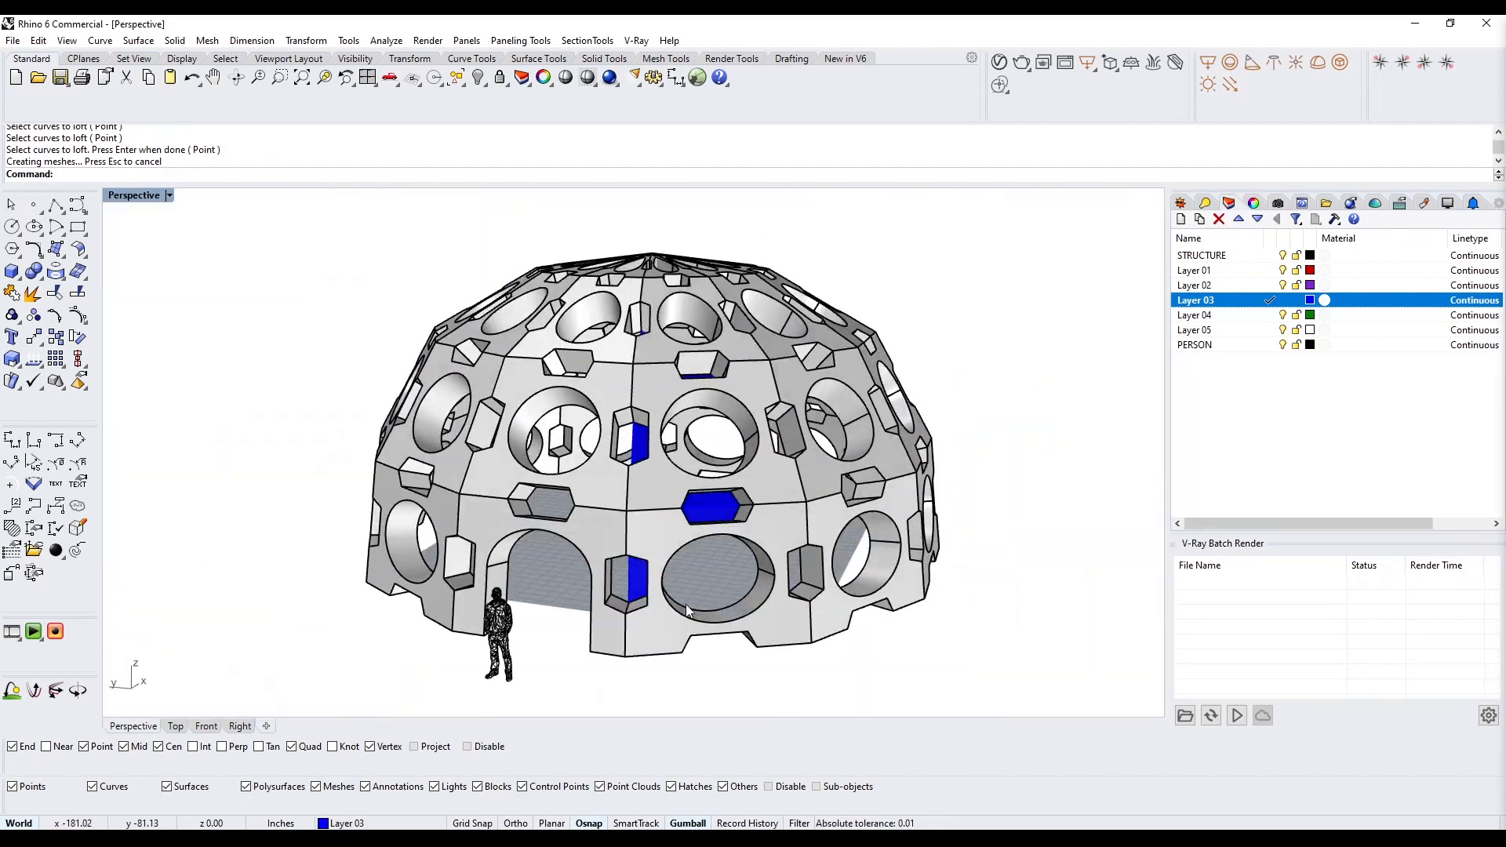
Patch the base row's round window from its inner circular edge
scroll(696, 515, up, 6)
key(Return)
right_drag(730, 608, 798, 610)
scroll(783, 619, down, 2)
text(Patch)
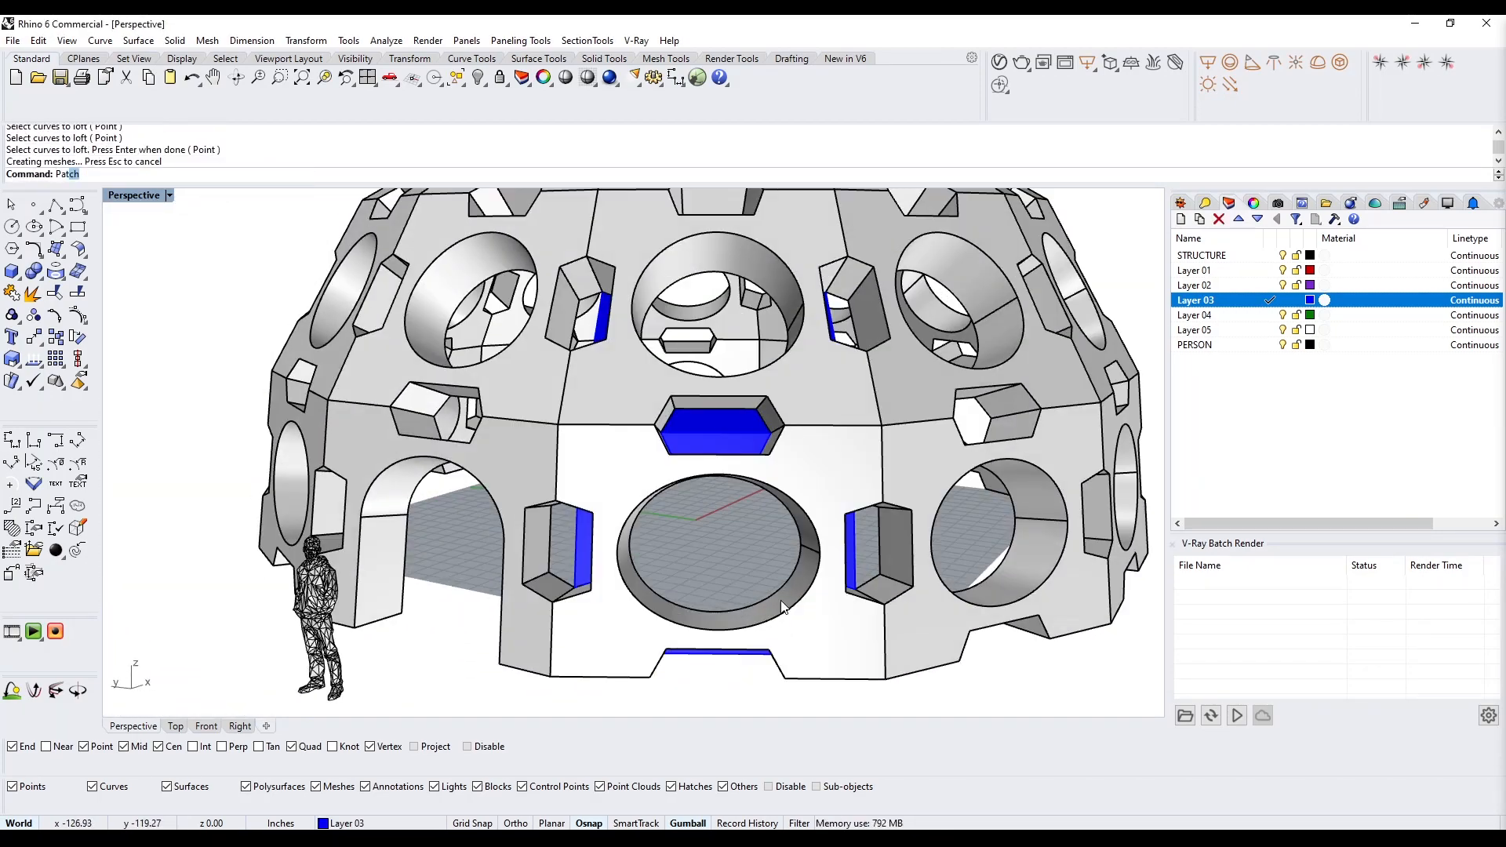
key(Return)
scroll(802, 504, up, 2)
click(801, 503)
click(828, 552)
key(Return)
key(Return)
Patch the second row's round window from its inner edge
right_drag(818, 559, 724, 589)
scroll(724, 586, up, 2)
click(730, 583)
key(Return)
key(Return)
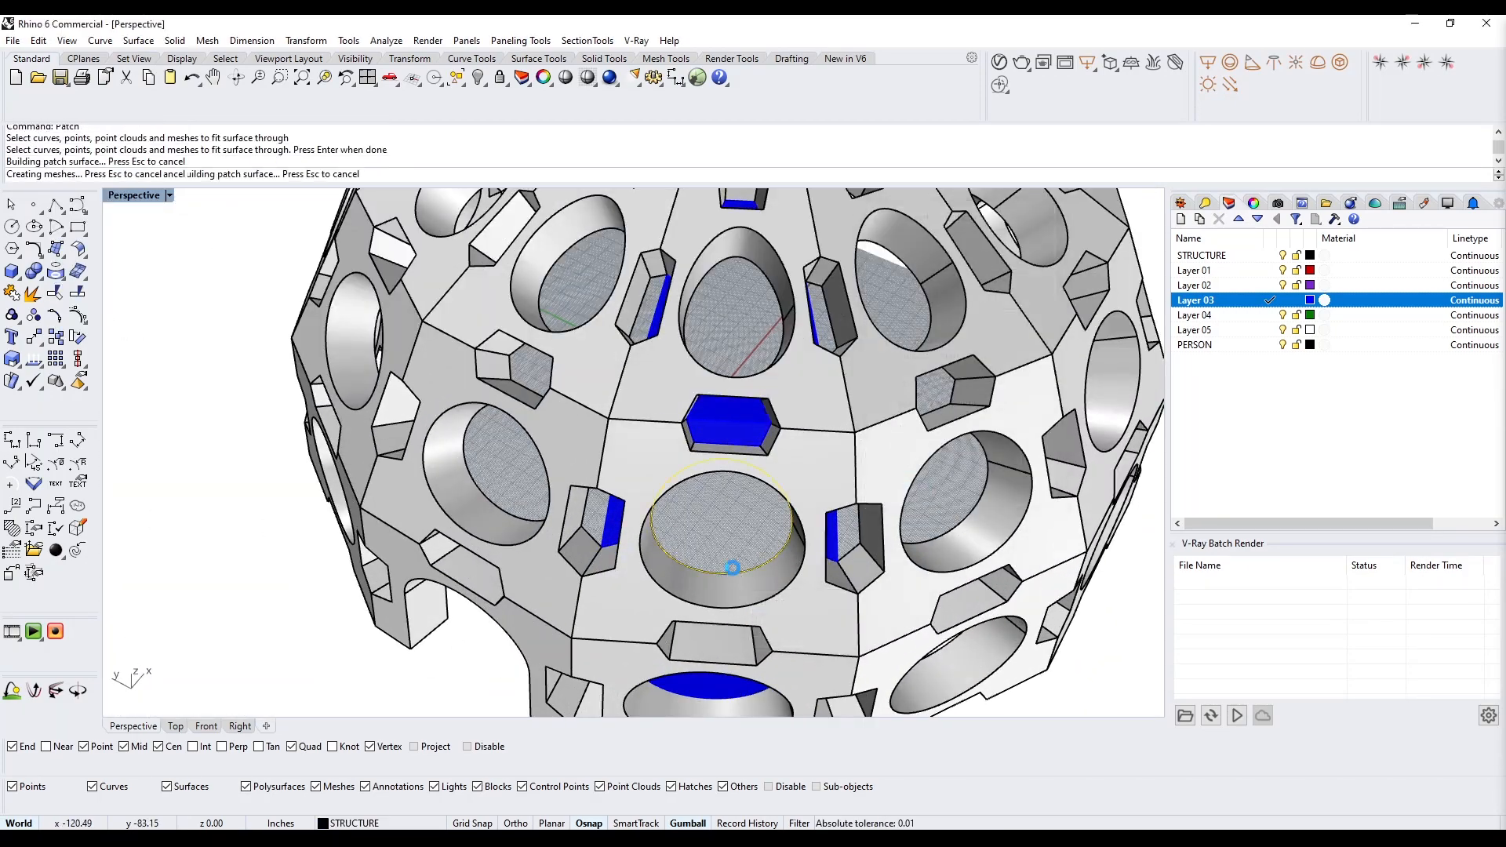
Patch the third row's window and the top row's teardrop window from their inner edges
right_drag(741, 439, 750, 491)
key(Return)
click(750, 492)
key(Return)
key(Return)
right_drag(711, 274, 819, 318)
scroll(713, 388, down, 5)
Try to offset the base row's round pane 6 inches as a solid with OffsetSrf
right_click(1227, 302)
click(1275, 463)
right_drag(785, 470, 669, 411)
scroll(760, 580, up, 2)
scroll(754, 554, down, 5)
scroll(724, 523, up, 6)
text(OffsetSrf)
key(Return)
key(Return)
click(750, 524)
key(Return)
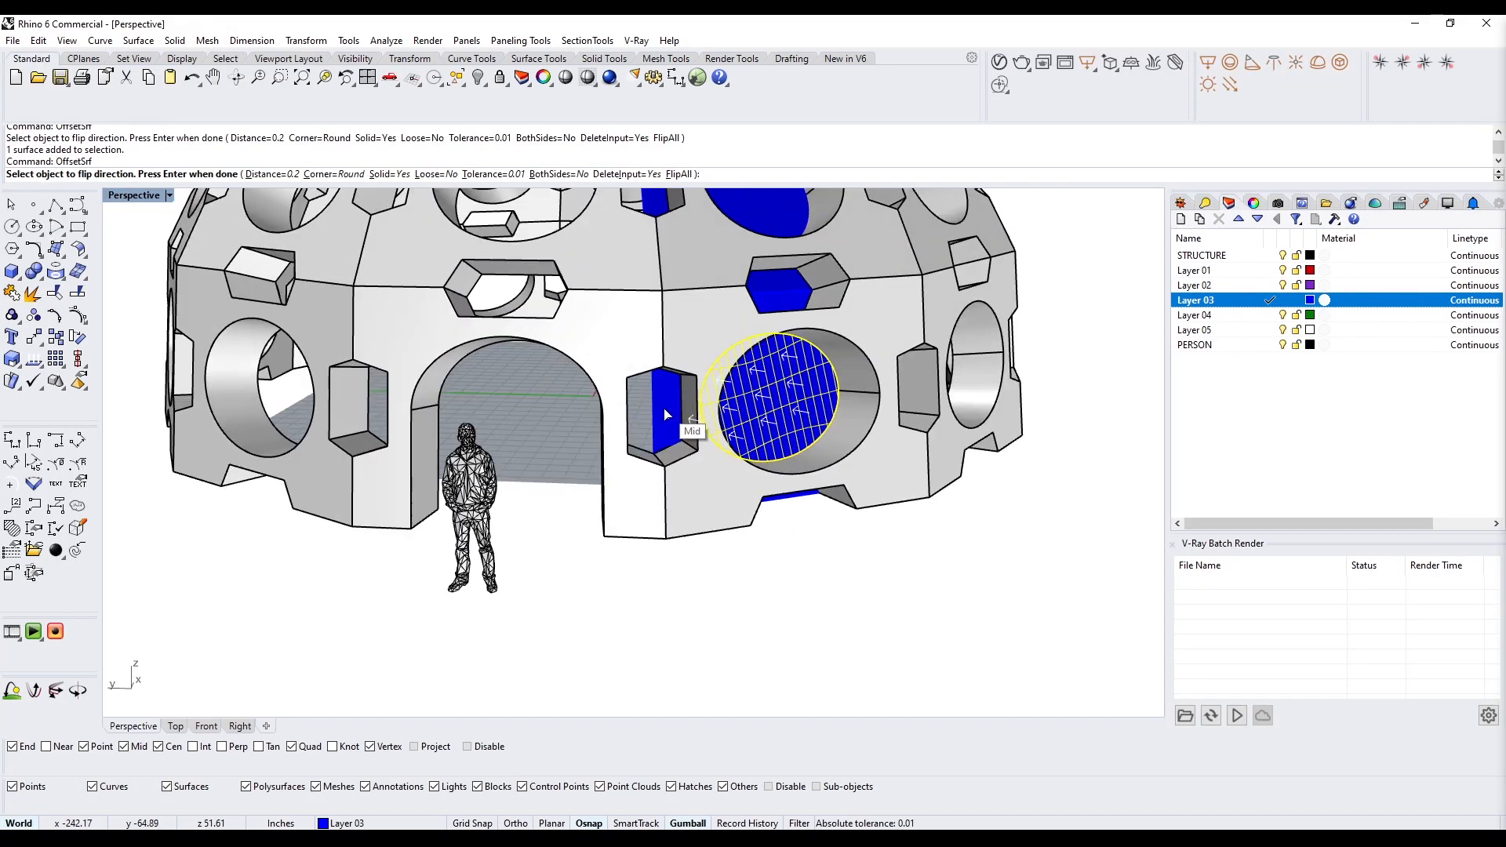
text(6)
key(Return)
key(Return)
key(ctrl+z)
Try to offset the base row's round pane 6 inches in the flipped direction with the Solid option off
key(Return)
key(Return)
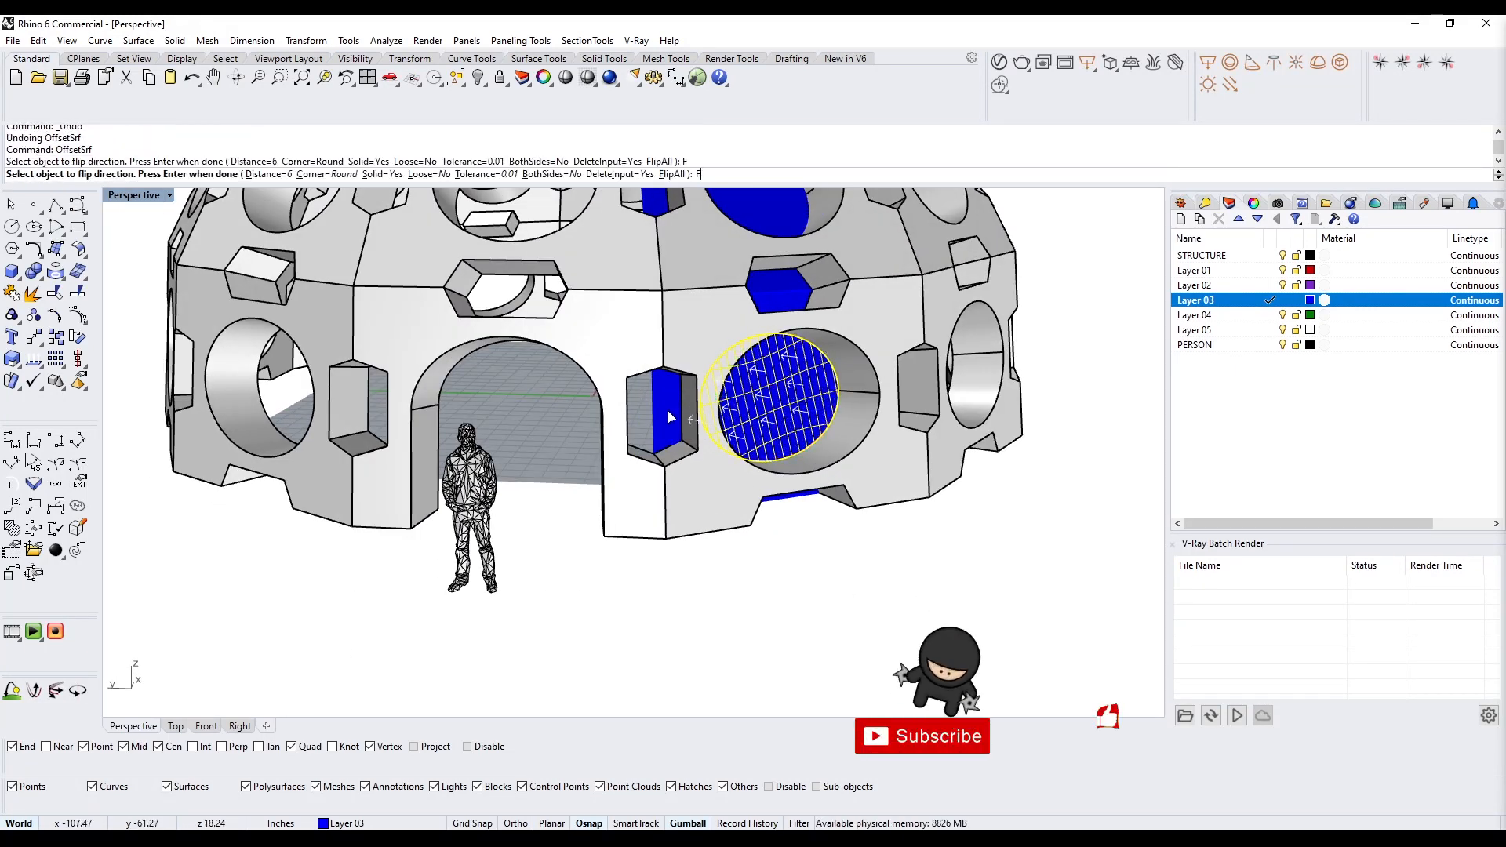
key(ctrl+z)
click(819, 397)
key(Return)
text(F)
key(Return)
text(F)
key(BackSpace)
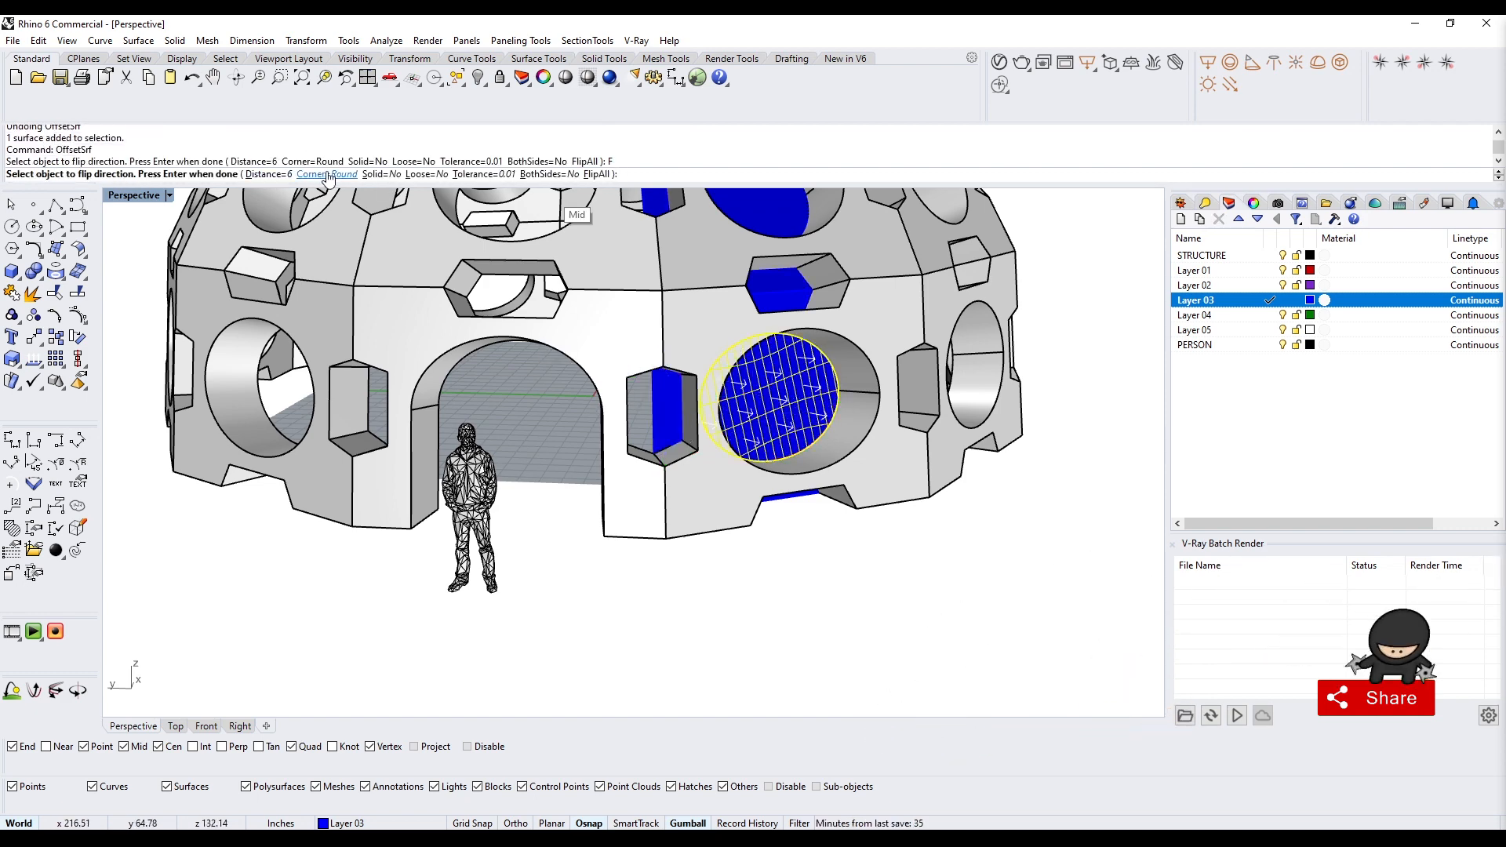
key(Return)
Try to offset the hexagonal panes beside the base row's round window 6 inches, then undo the pane offsets
click(672, 410)
key(Return)
key(Return)
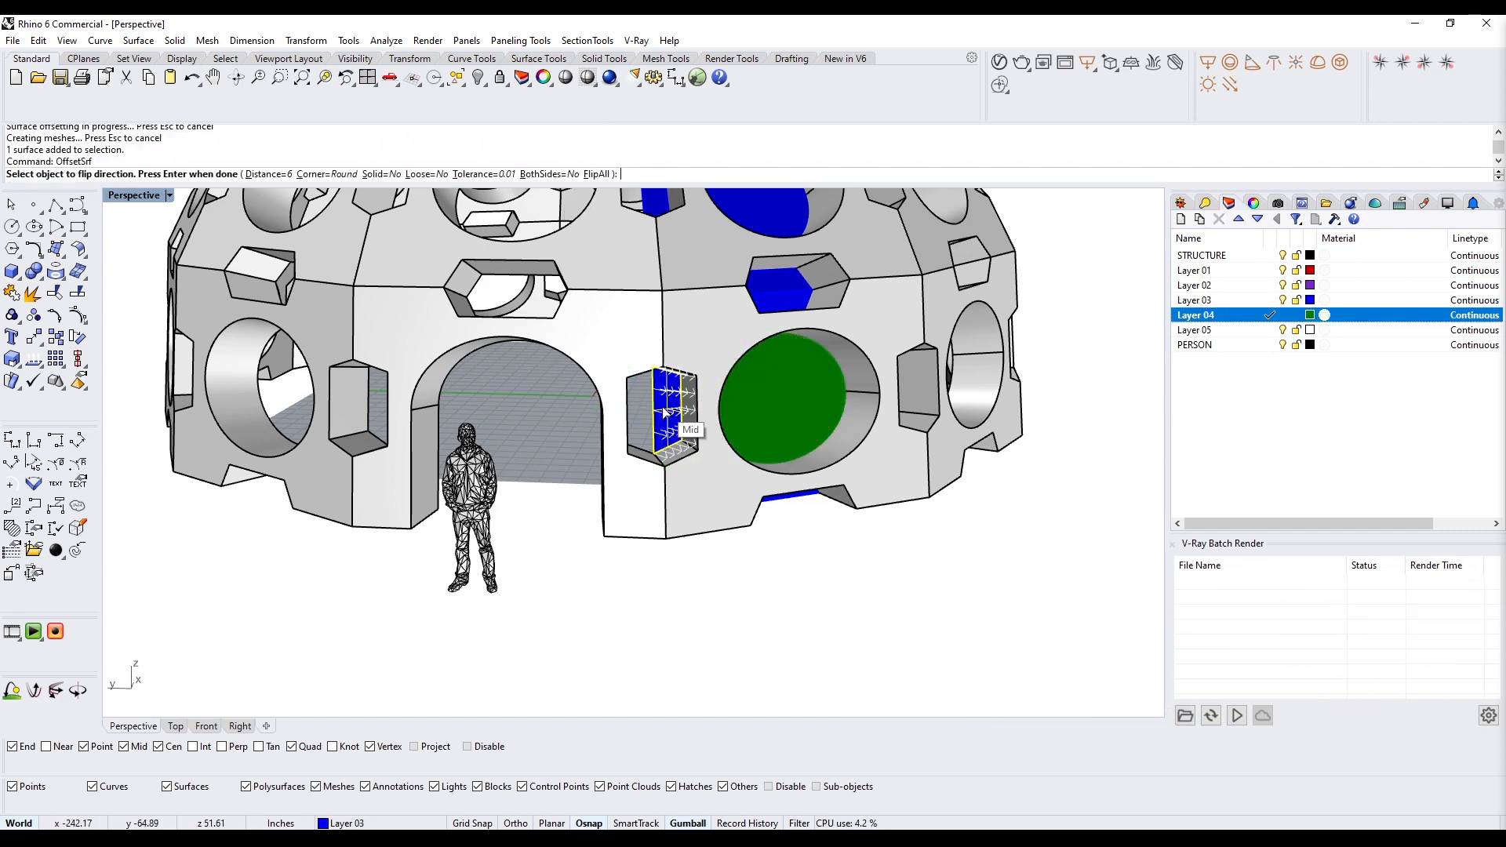
right_drag(785, 510, 758, 463)
click(758, 463)
key(Return)
key(Return)
key(ctrl+z)
key(ctrl+z)
key(ctrl+z)
scroll(757, 497, down, 5)
key(Escape)
Select all panes on Layer 03 and try to mirror them across the panel seam in the perspective view
right_drag(764, 516, 714, 524)
right_click(1262, 301)
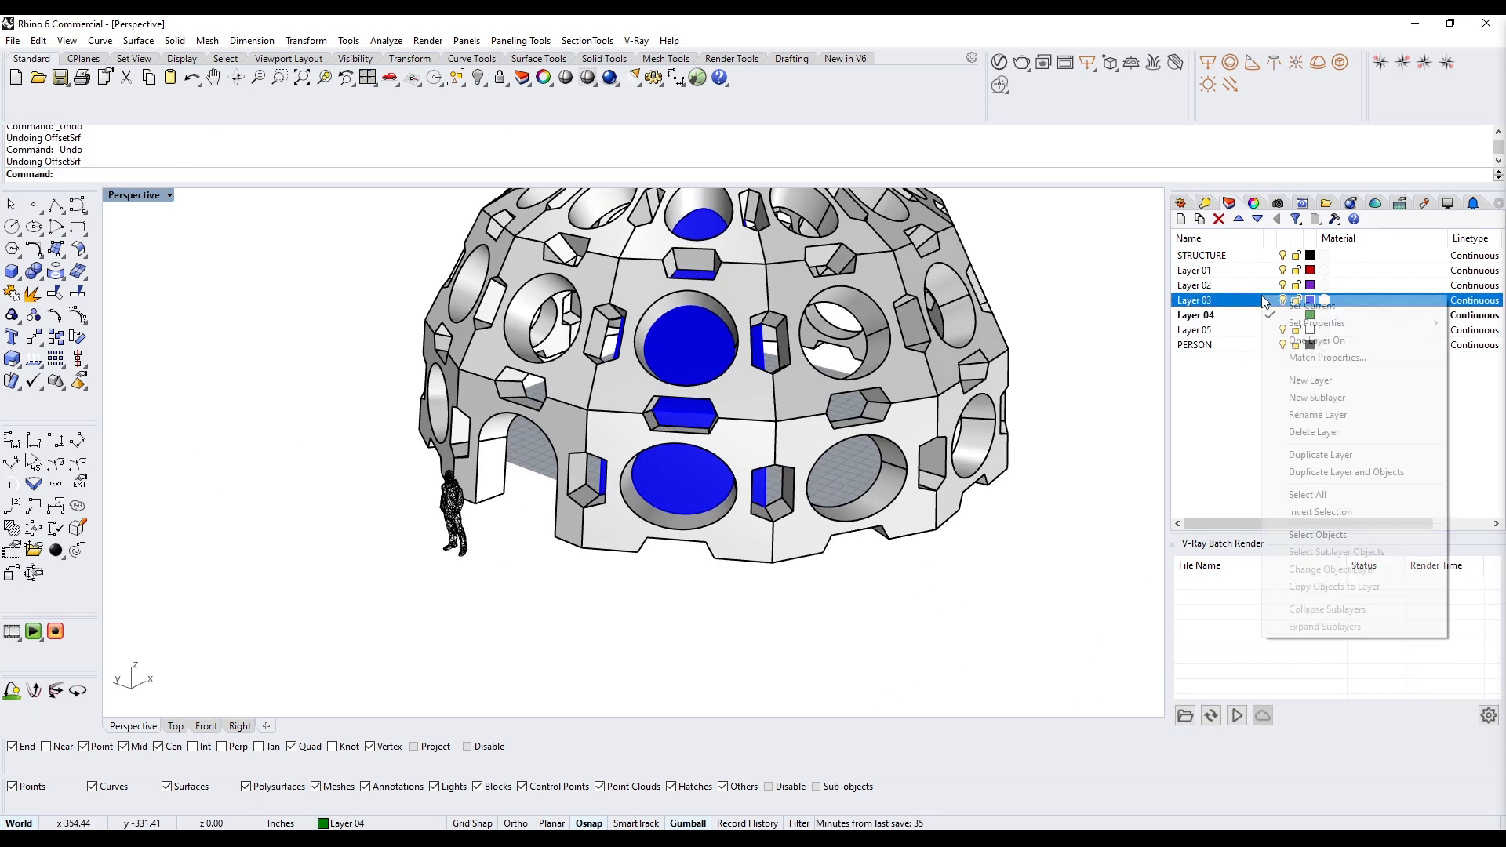
click(1318, 536)
right_drag(784, 353, 785, 495)
key(Escape)
right_click(1226, 302)
click(1299, 542)
right_drag(784, 644, 780, 542)
scroll(780, 542, up, 5)
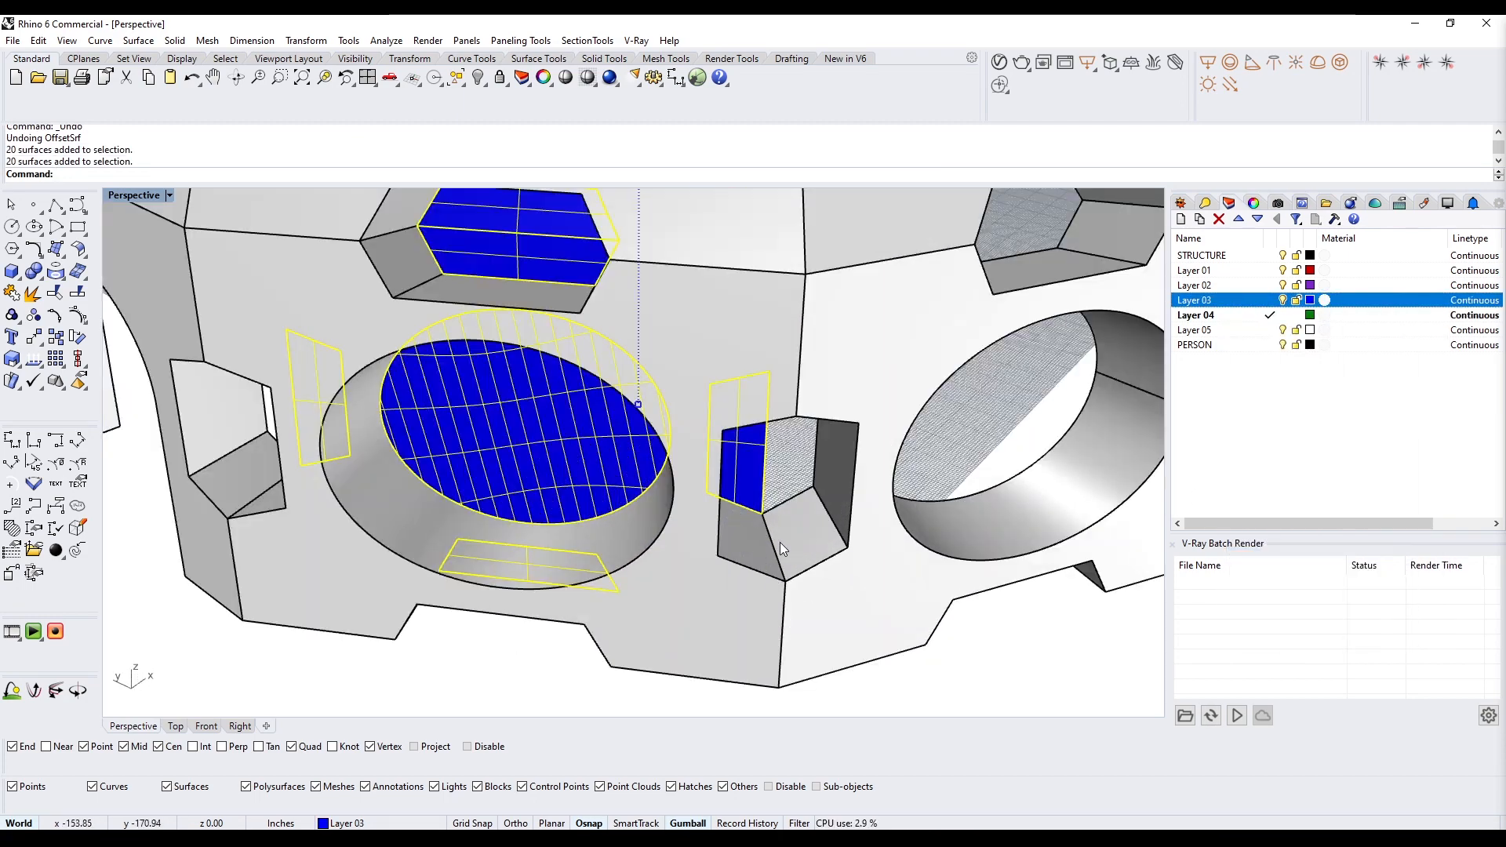
text(Mirror)
click(787, 555)
click(794, 404)
scroll(812, 497, down, 5)
key(ctrl+z)
Select all objects on Layer 03 and group them
right_click(1269, 302)
click(1310, 541)
key(ctrl+g)
scroll(824, 525, up, 10)
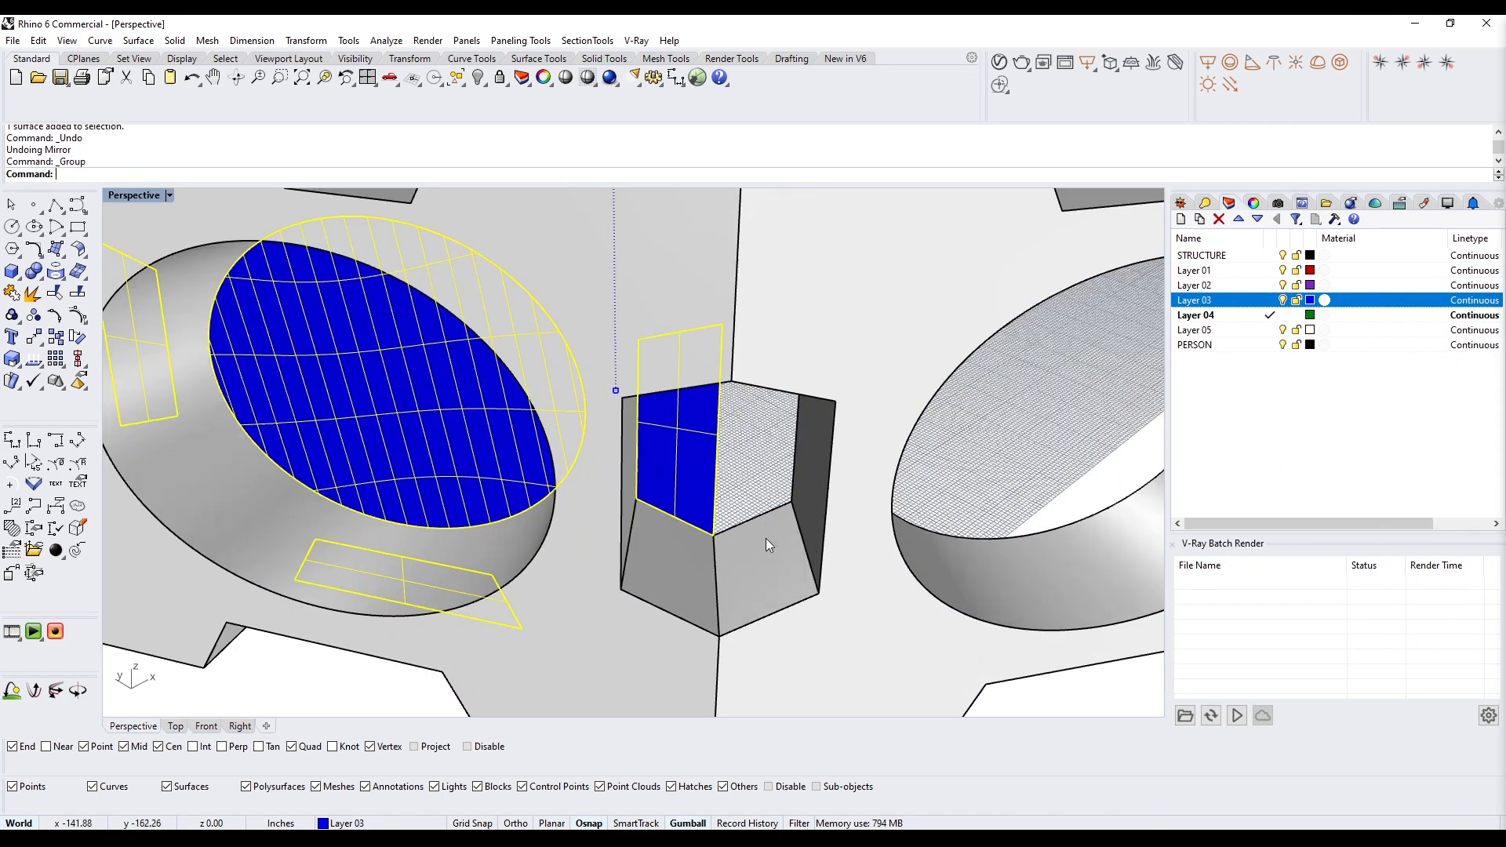
In the Top viewport, enable Near and Project snaps and mirror a copy of the pane group about its adjacent radial seam through the dome's centre
scroll(800, 529, down, 10)
double_click(133, 195)
double_click(117, 195)
scroll(887, 400, down, 7)
click(413, 746)
scroll(757, 408, up, 2)
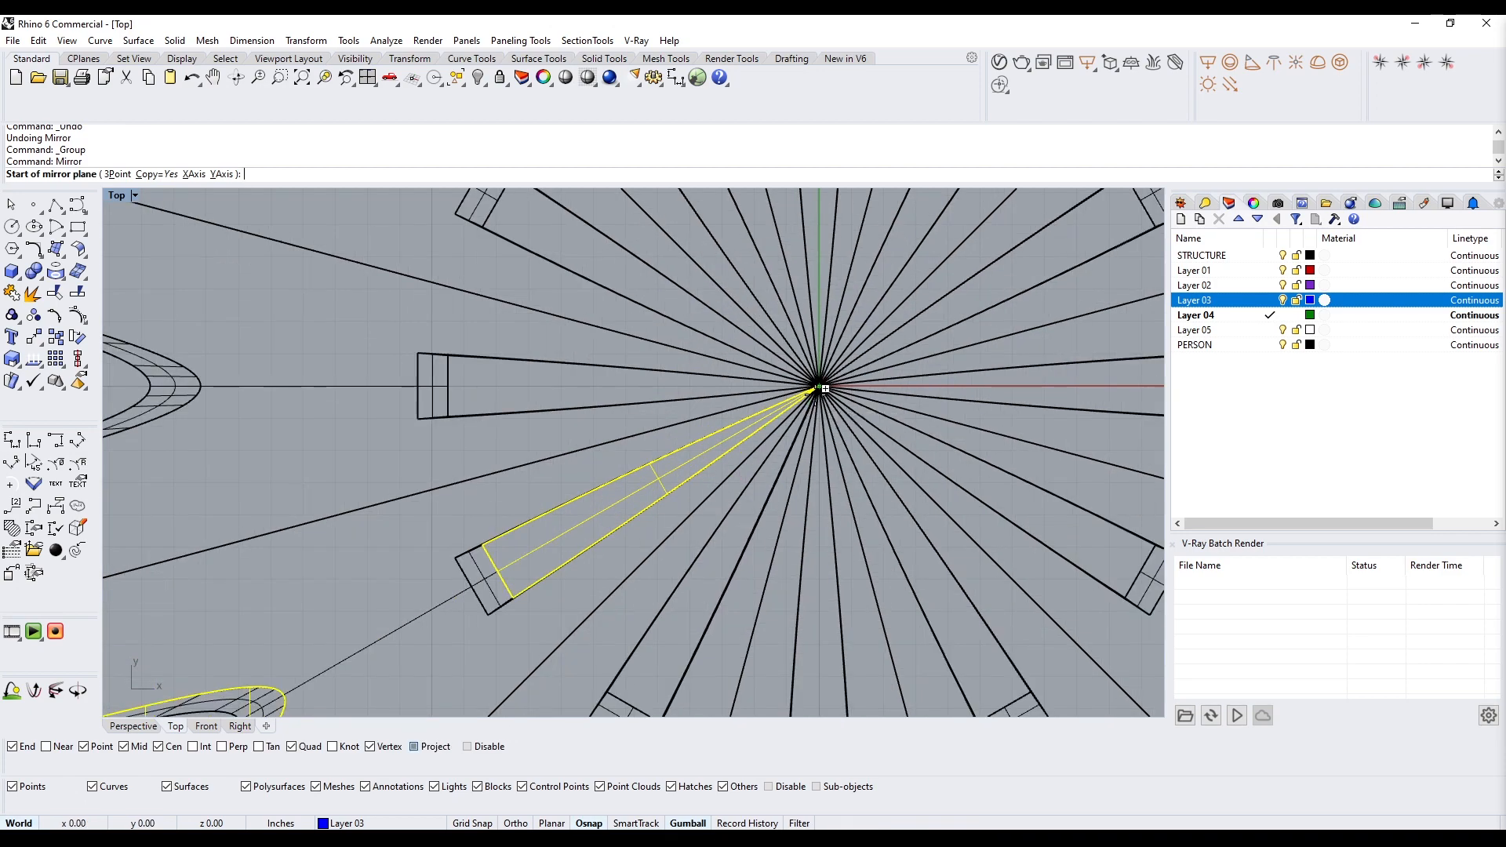
click(798, 408)
shift+click(698, 579)
scroll(788, 530, down, 5)
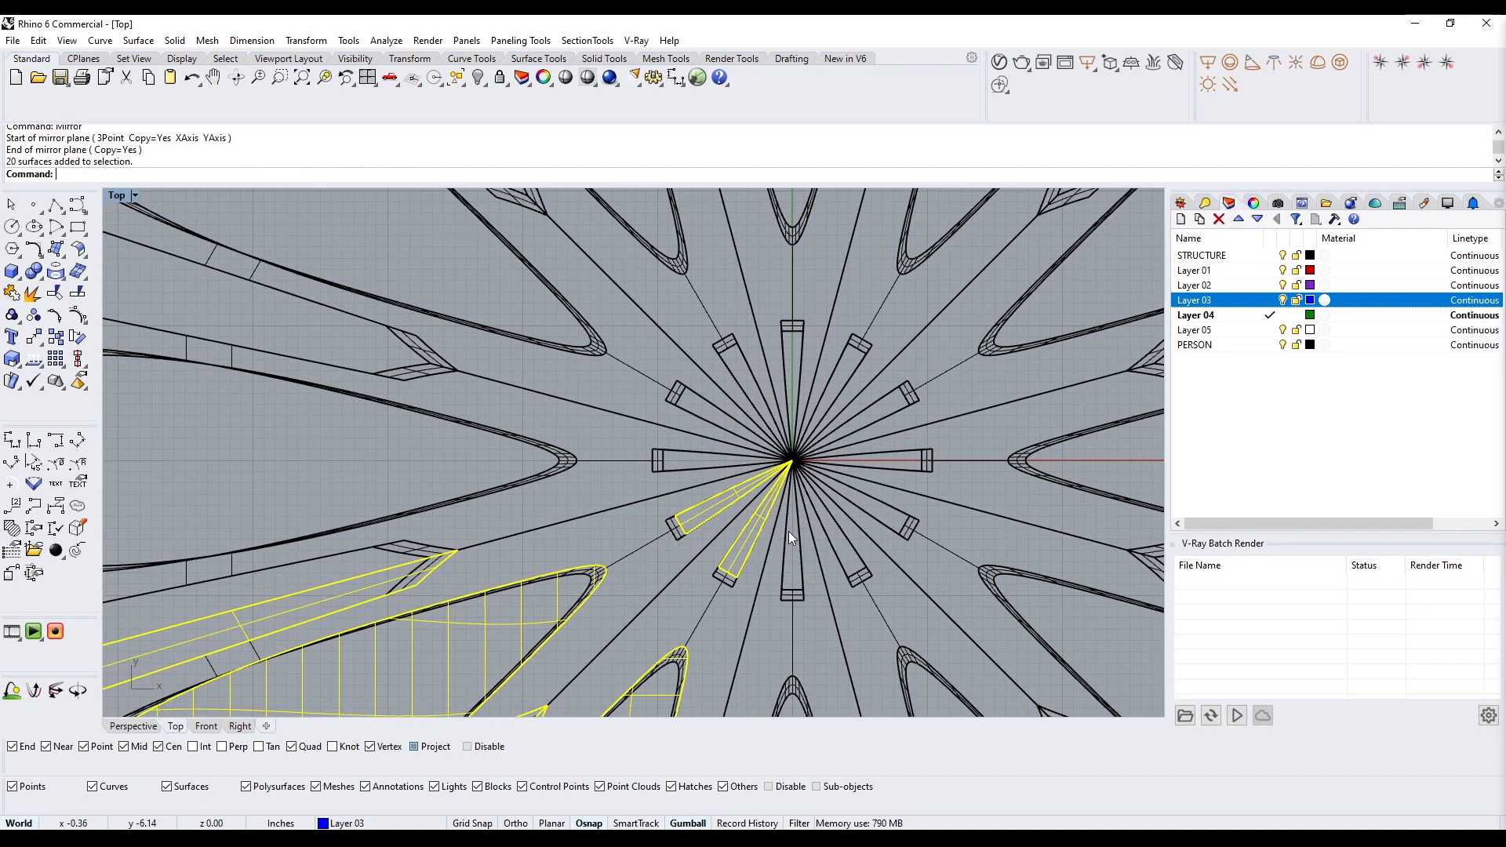
Mirror copies of the two pane groups about the next radial panel seam, starting from the dome's centre
right_drag(749, 597, 878, 380)
right_click(878, 380)
scroll(926, 220, up, 8)
click(913, 279)
scroll(906, 339, down, 2)
click(862, 488)
Select the four pane groups and mirror copies of them about the next radial seam to fill four more segments
shift+click(915, 503)
shift+click(989, 421)
right_click(961, 329)
scroll(948, 276, up, 6)
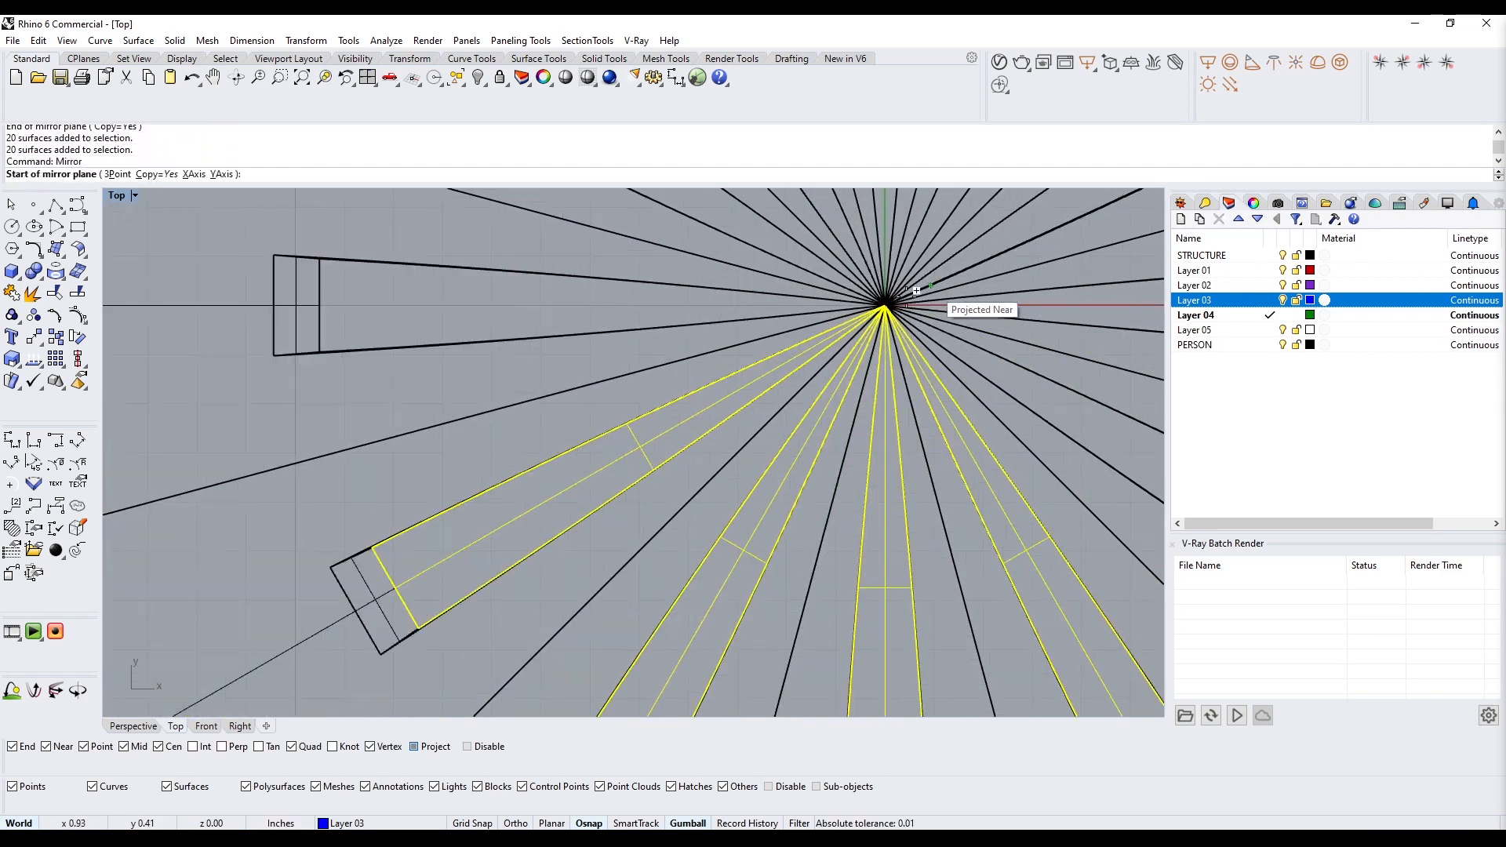
click(884, 302)
scroll(1004, 279, down, 6)
click(1053, 403)
shift+click(990, 469)
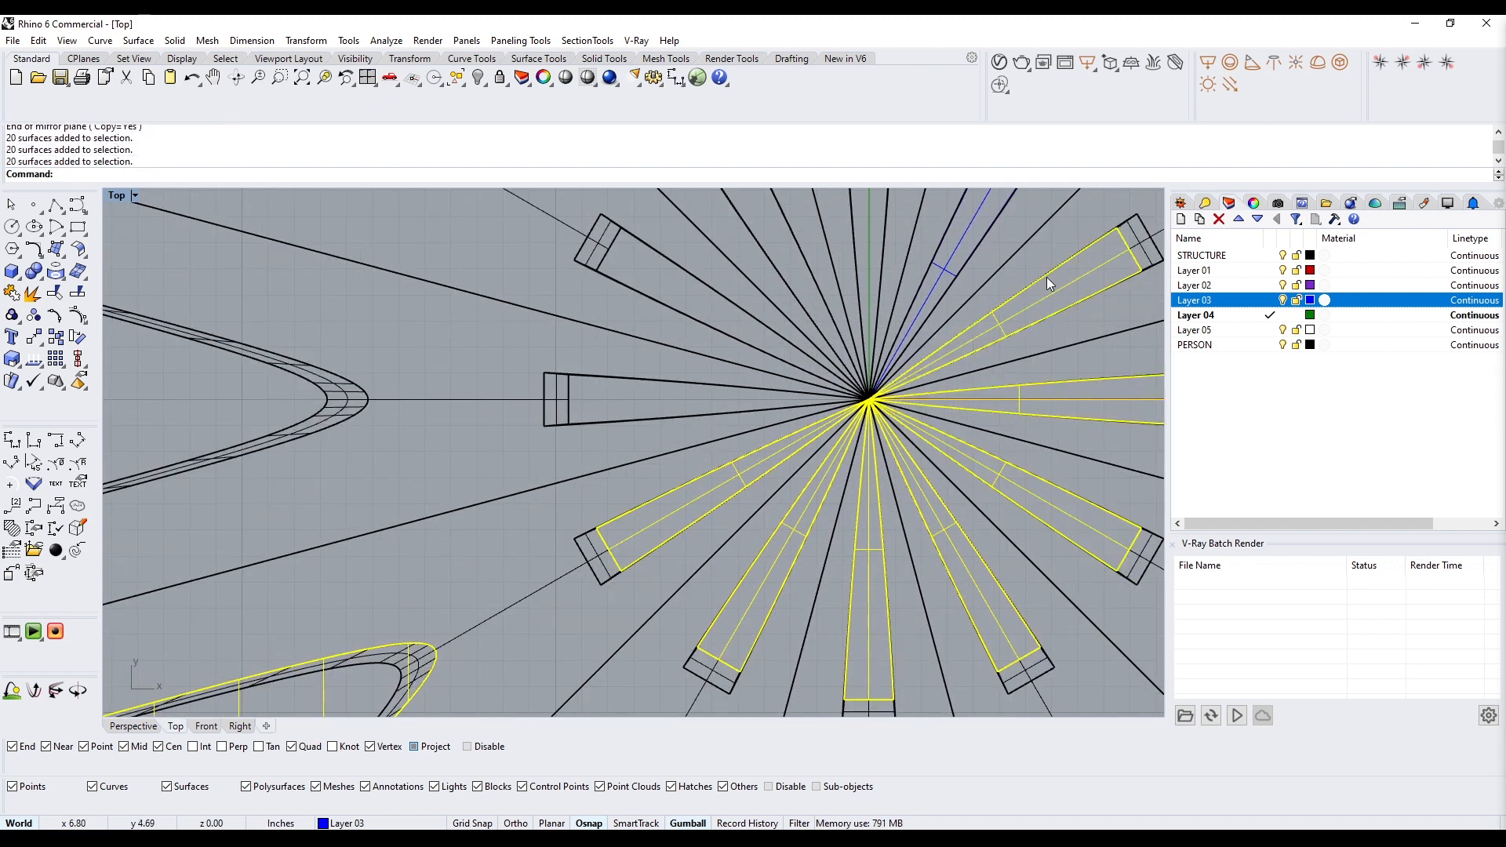
Mirror a copy of the last pane group alone about its adjacent radial seam into the next empty segment
scroll(1046, 284, down, 4)
right_drag(1046, 284, 1010, 365)
click(976, 323)
scroll(976, 326, down, 7)
right_click(1005, 302)
scroll(973, 303, up, 11)
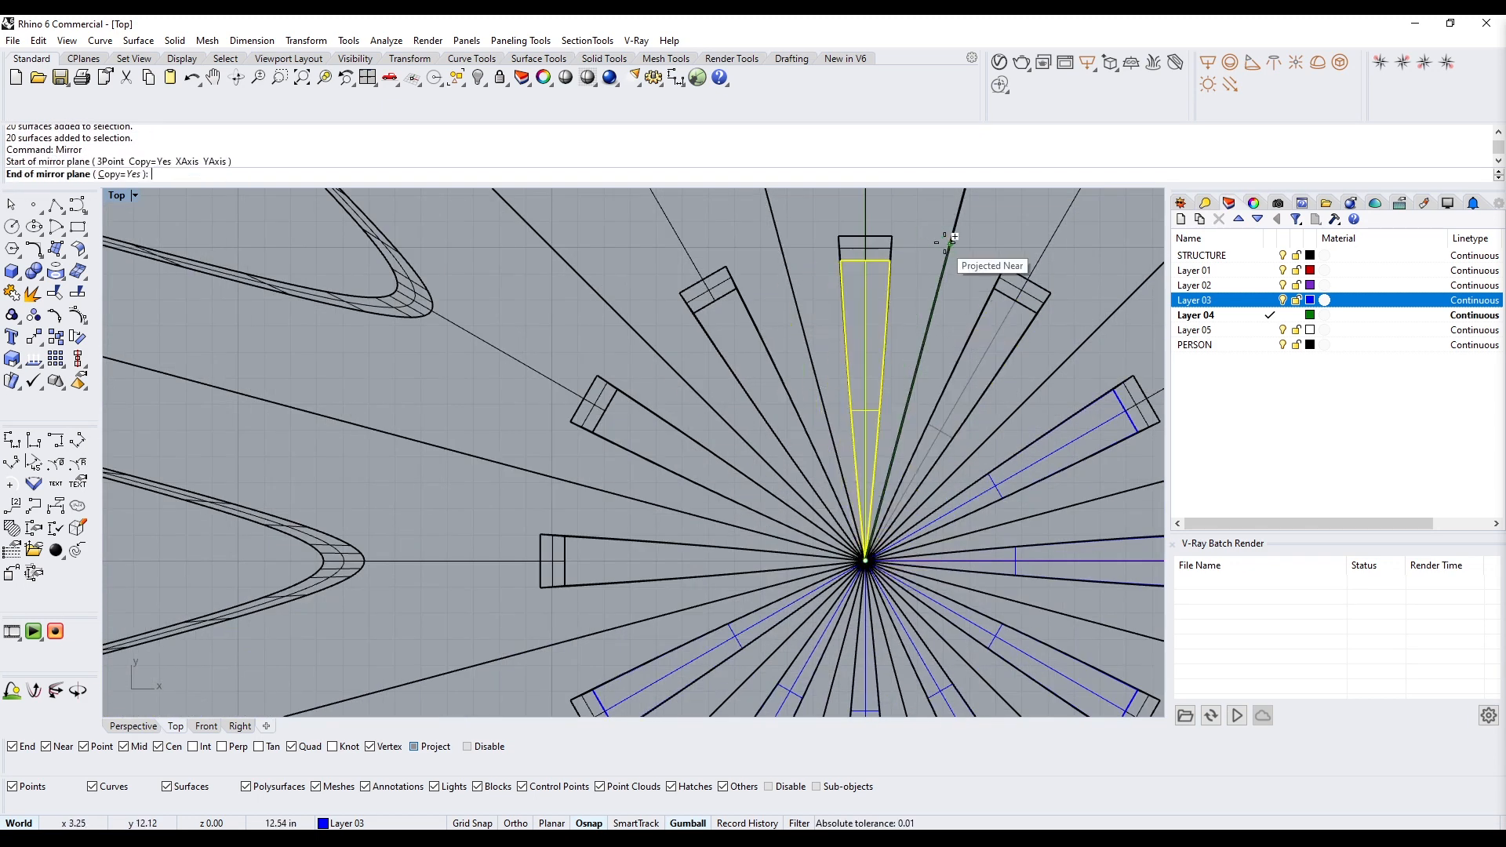
Add the newest pane group to the selection and mirror copies of both groups into the next two empty segments
click(873, 265)
click(865, 560)
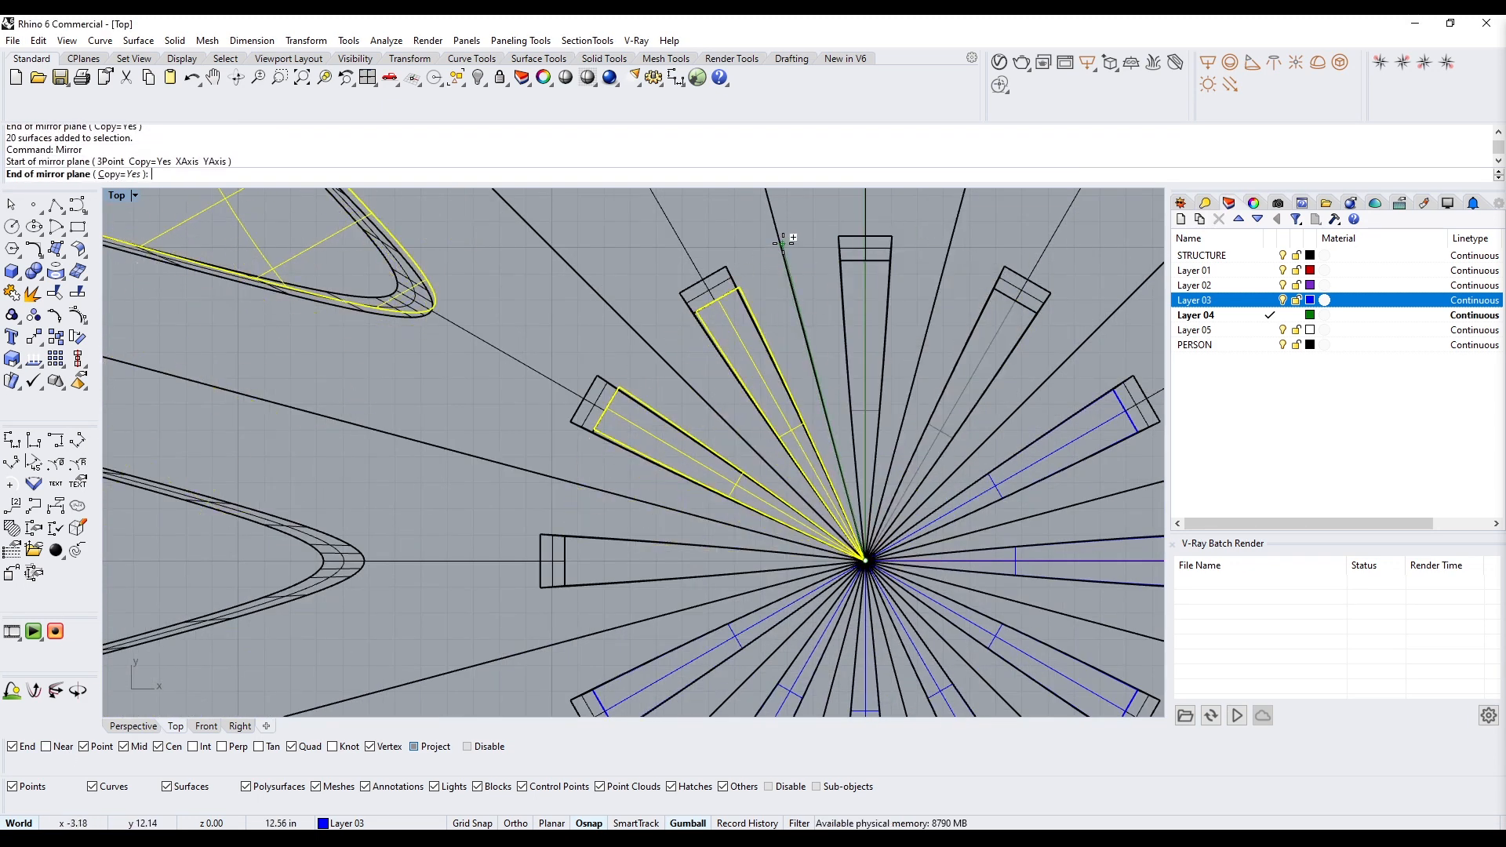
click(46, 746)
click(783, 245)
scroll(749, 288, down, 2)
Mirror a copy of the adjacent pane group about the radial seam into the one remaining empty segment
click(691, 424)
right_click(687, 465)
click(686, 465)
click(723, 475)
scroll(722, 464, down, 7)
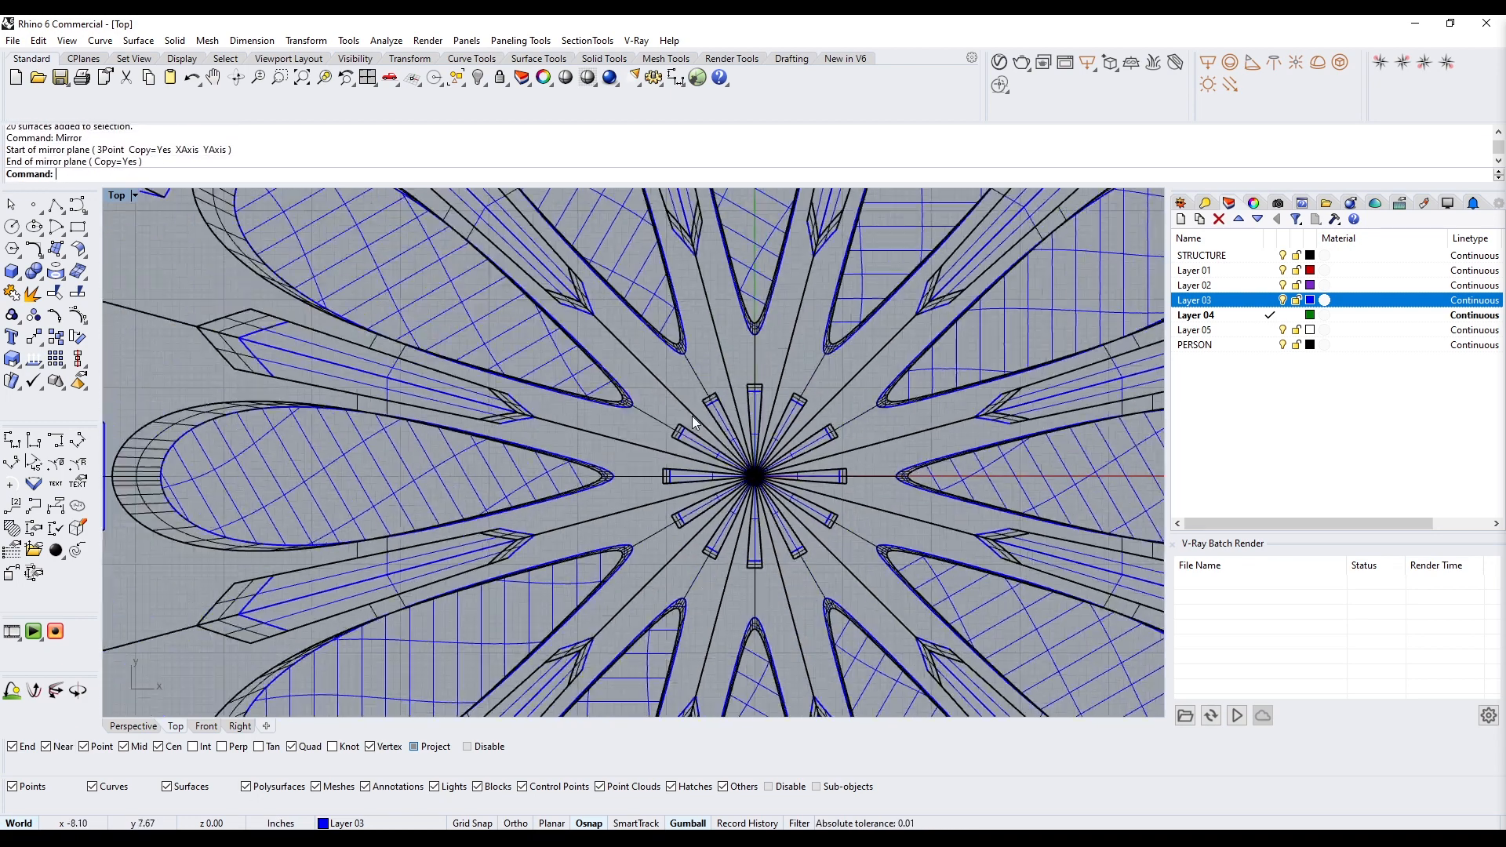
Return to the Perspective view, select every pane on Layer 03 and join the touching surfaces
double_click(116, 196)
double_click(669, 200)
click(558, 353)
scroll(667, 655, down, 3)
click(673, 655)
right_click(1258, 300)
click(1302, 420)
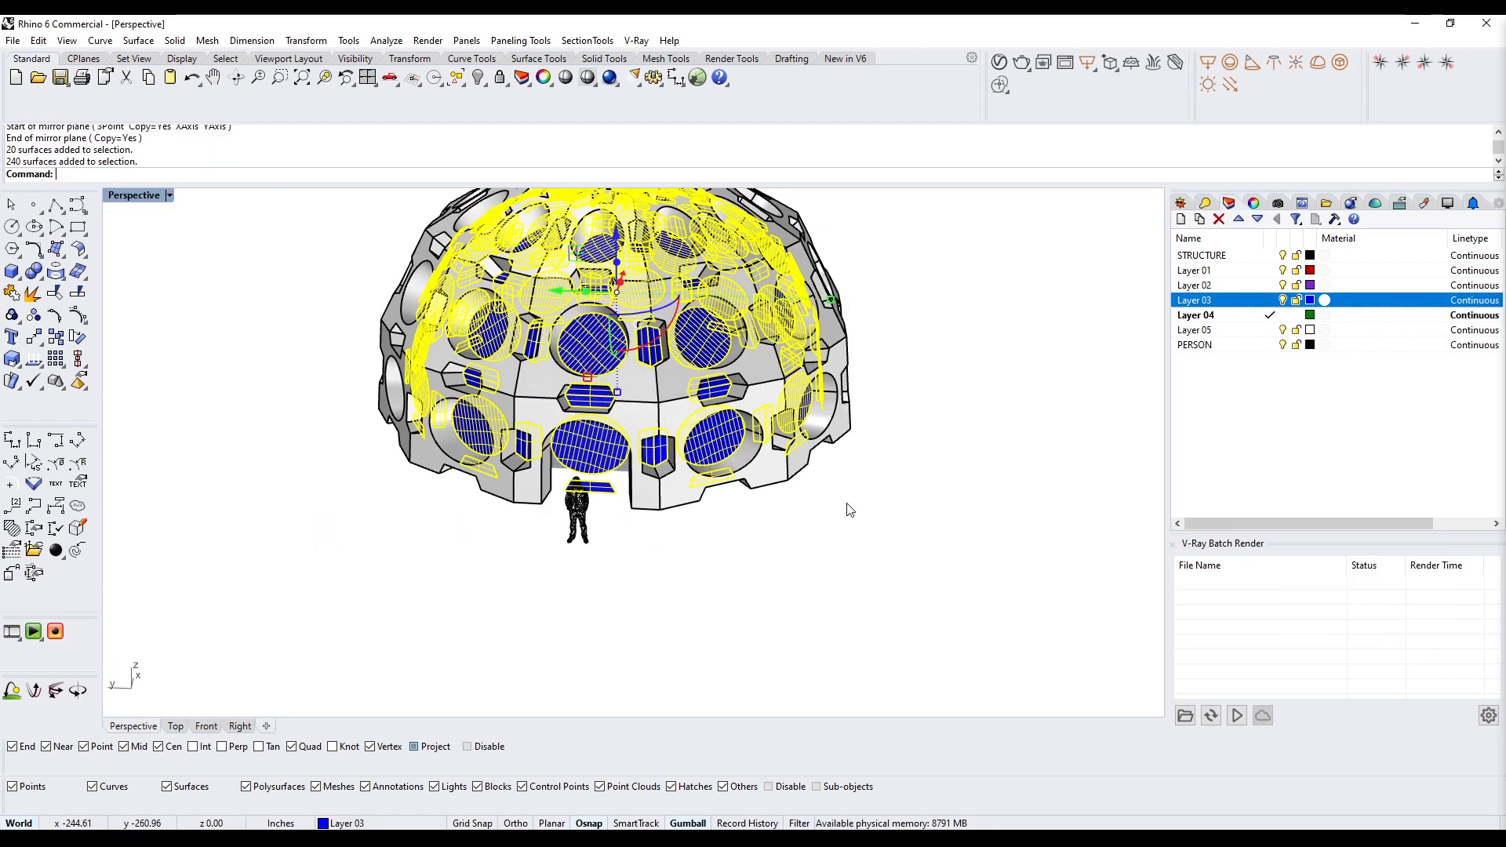
Select all the panes on Layer 03 and ungroup them so single panes can be edited
scroll(703, 470, up, 5)
click(648, 417)
scroll(648, 417, down, 8)
click(732, 327)
scroll(643, 235, up, 4)
shift+click(643, 339)
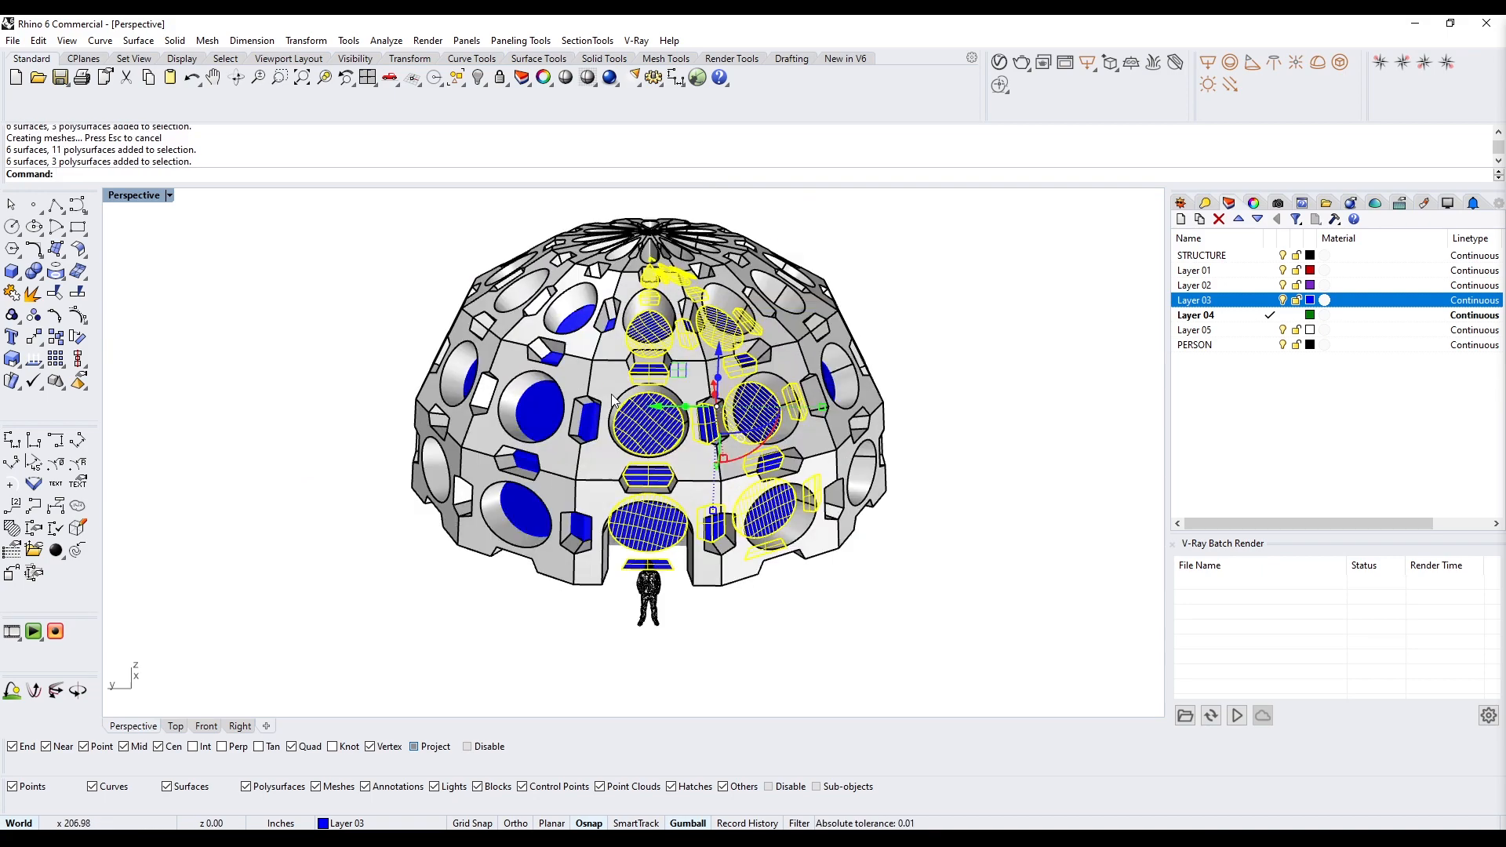
key(Escape)
right_click(1244, 299)
click(1308, 537)
key(Delete)
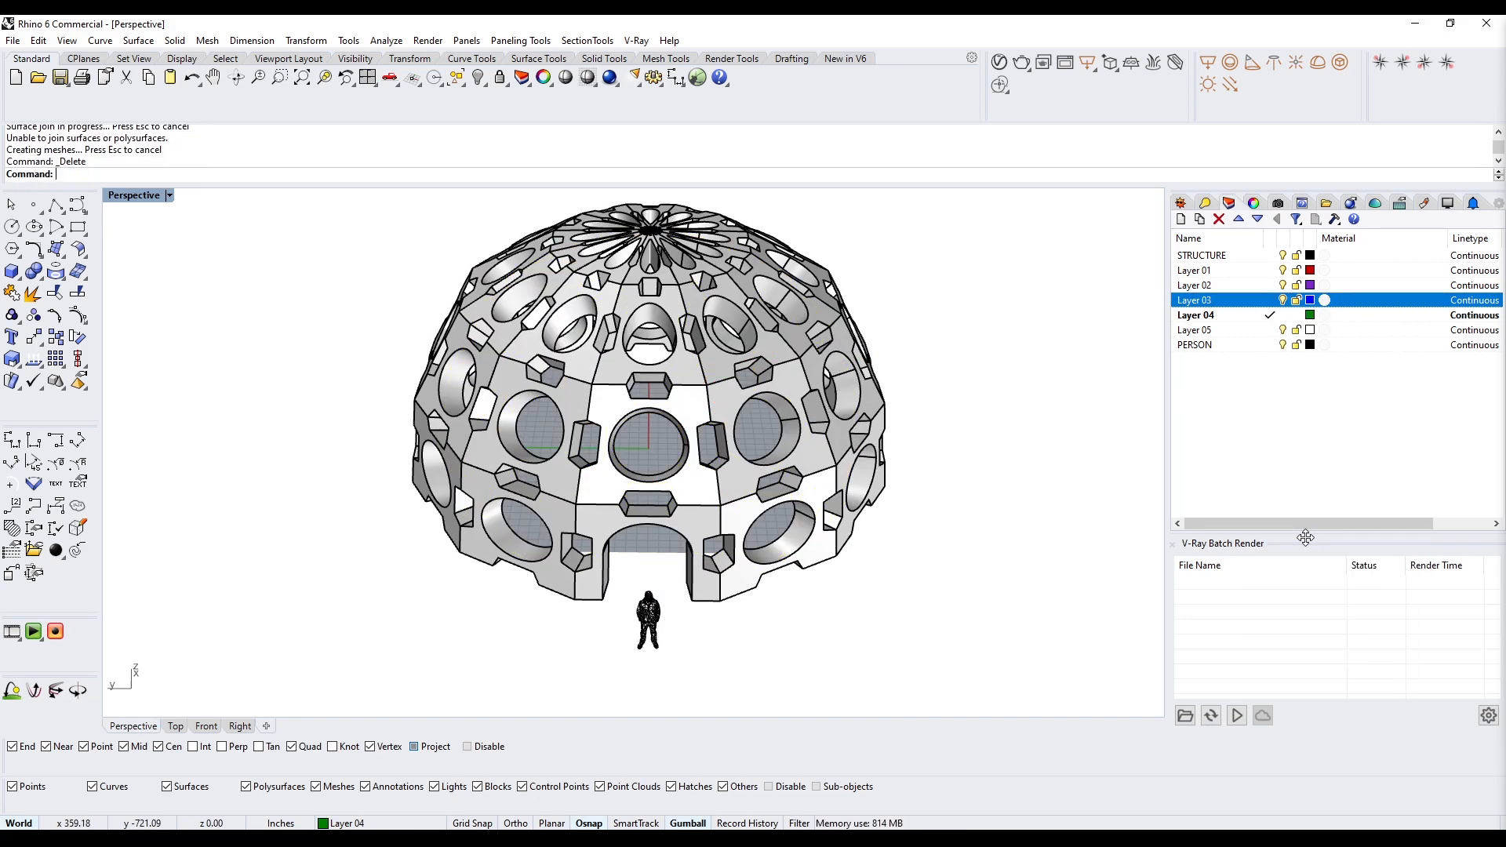
key(ctrl+z)
text(Ung)
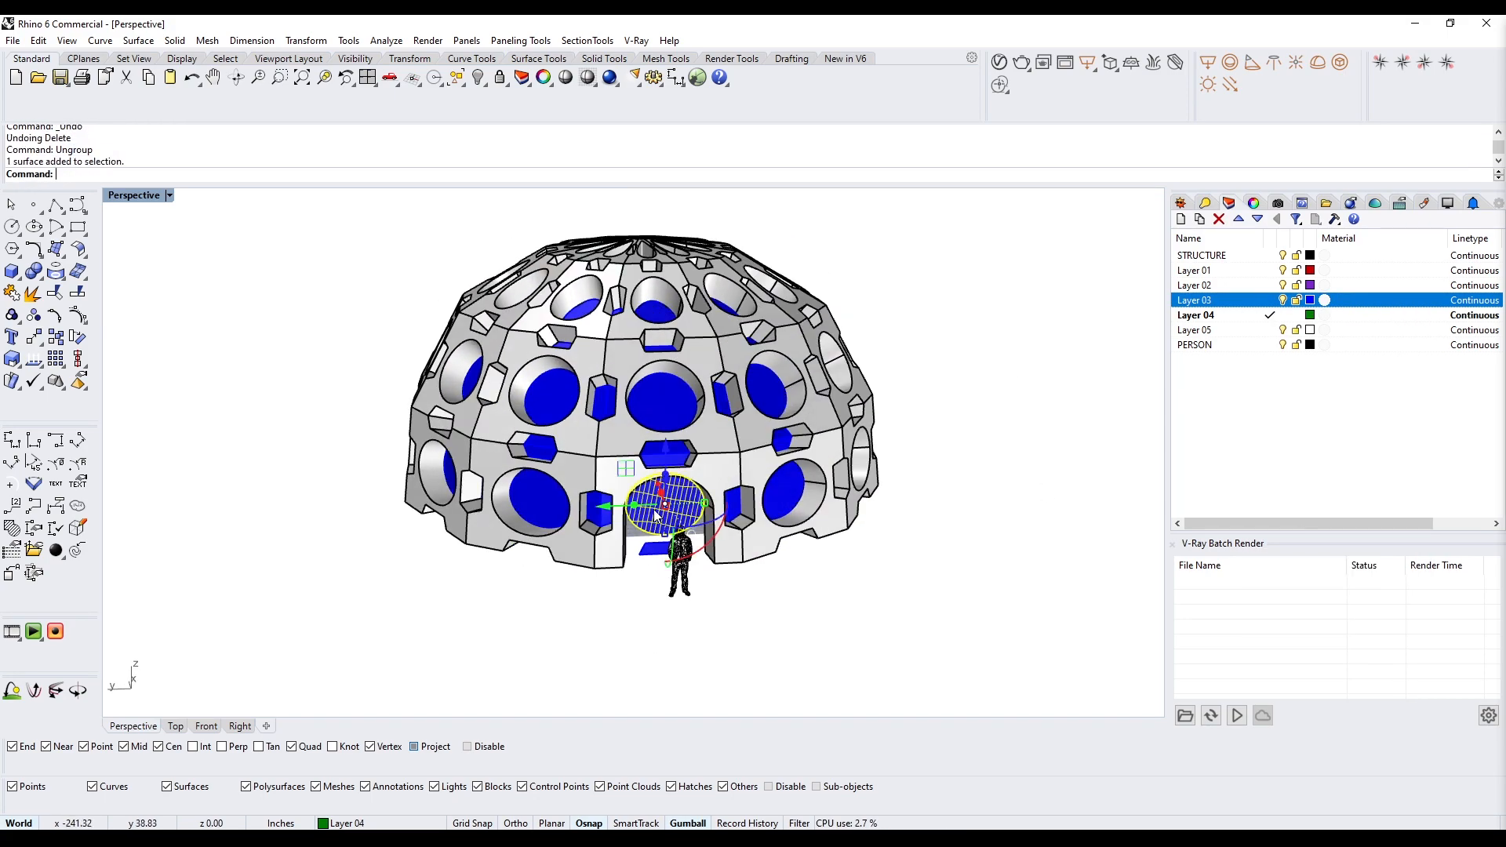
Delete the round pane and the small pane below it that block the doorway opening
key(Delete)
right_drag(674, 502, 608, 549)
scroll(690, 440, up, 2)
right_drag(770, 440, 784, 486)
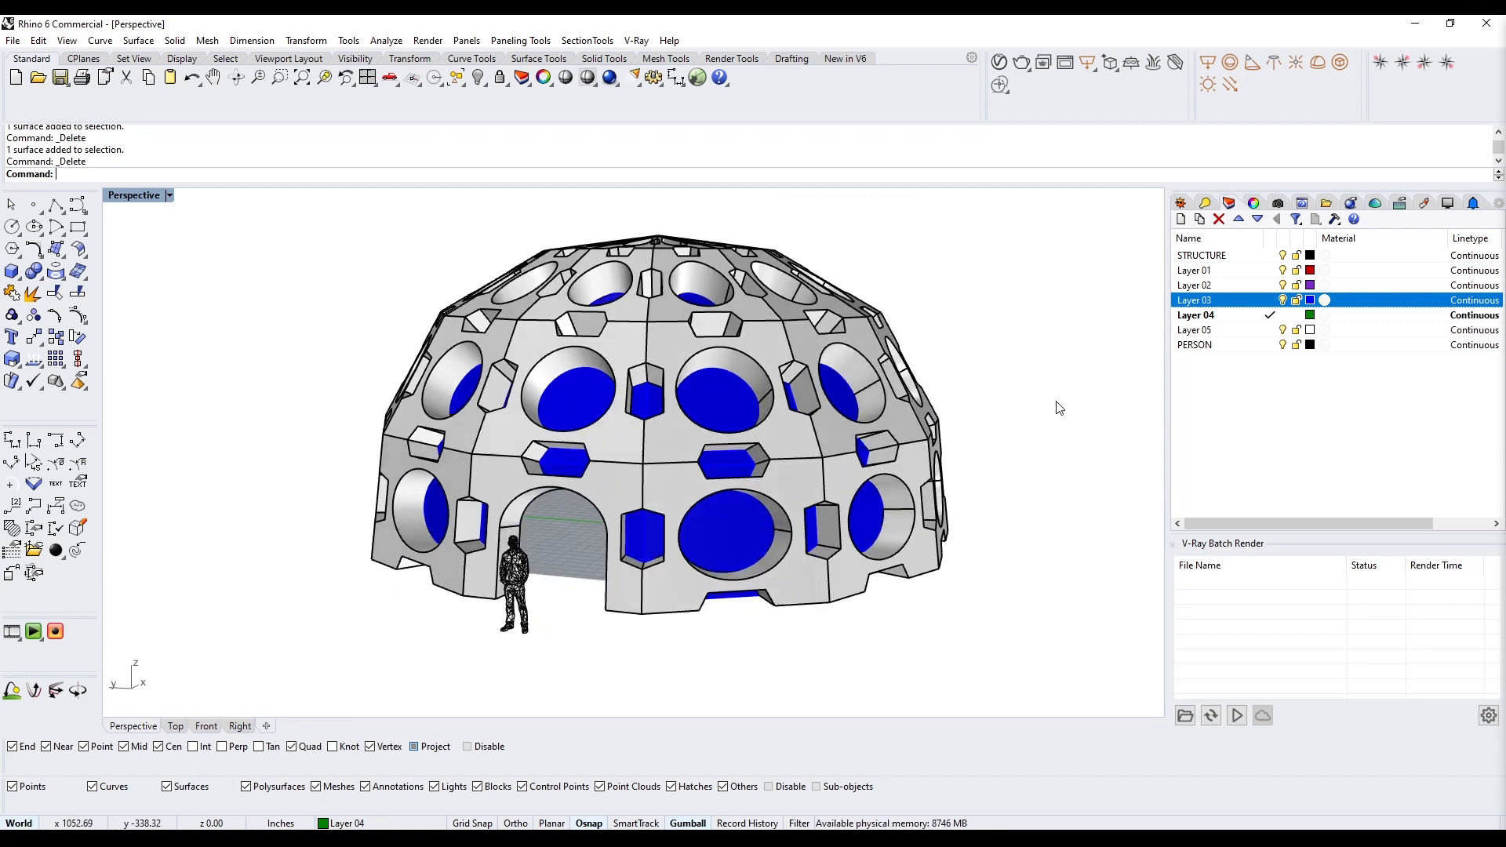
Select all panes on Layer 03 and scale them slightly outward from base point 0 toward the dome's outer face
right_click(1256, 298)
click(1308, 536)
right_drag(995, 522, 1043, 565)
text(Sc)
scroll(961, 600, up, 2)
click(963, 597)
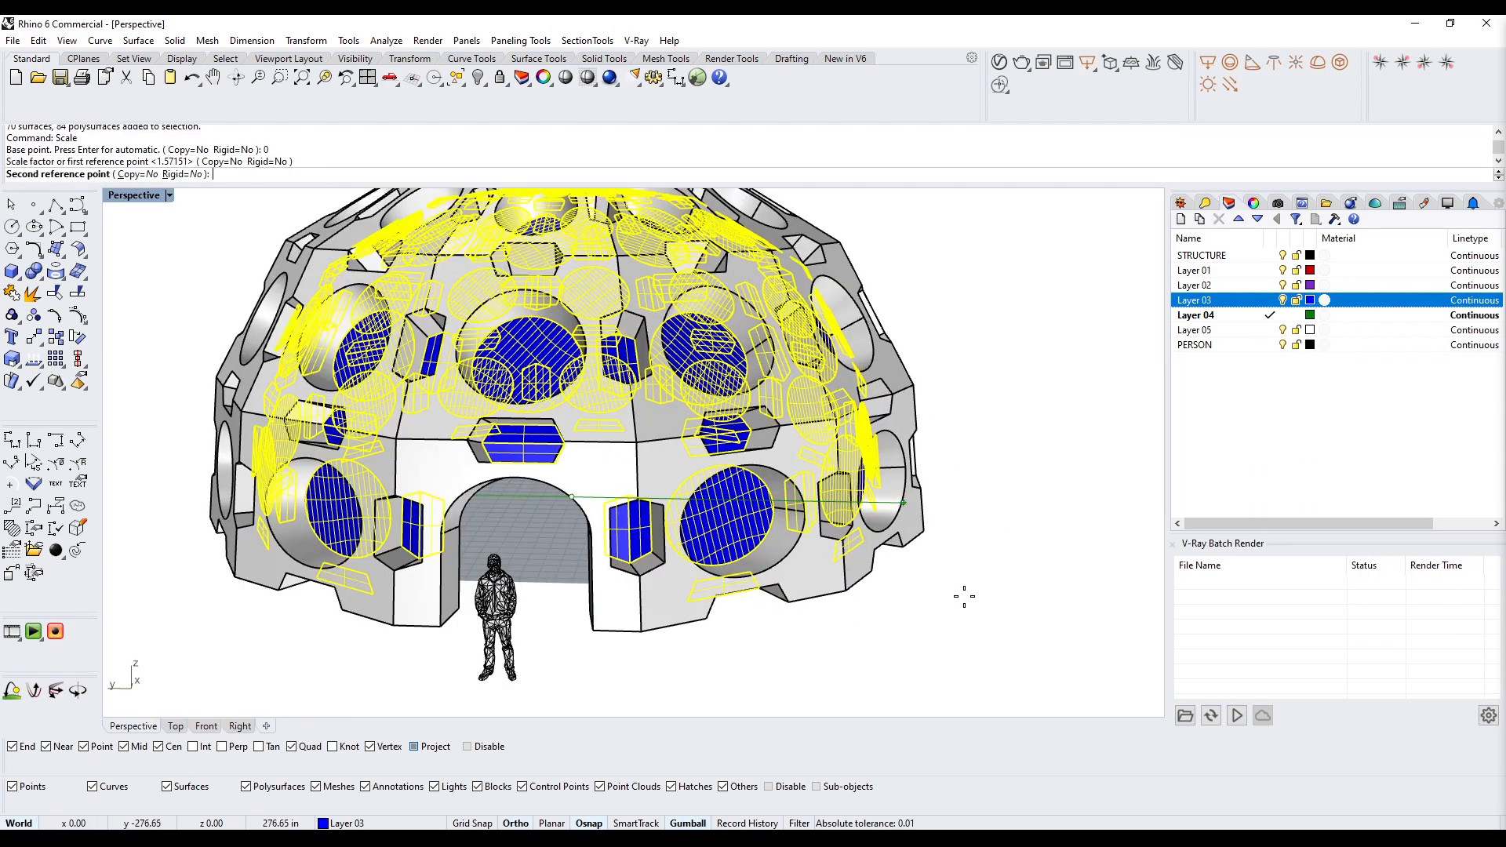
click(988, 601)
scroll(937, 618, down, 4)
right_drag(933, 620, 1017, 594)
Offset all the selected pane surfaces with OffsetSrf at a distance of 0.5 inches
text(OffsetSrf)
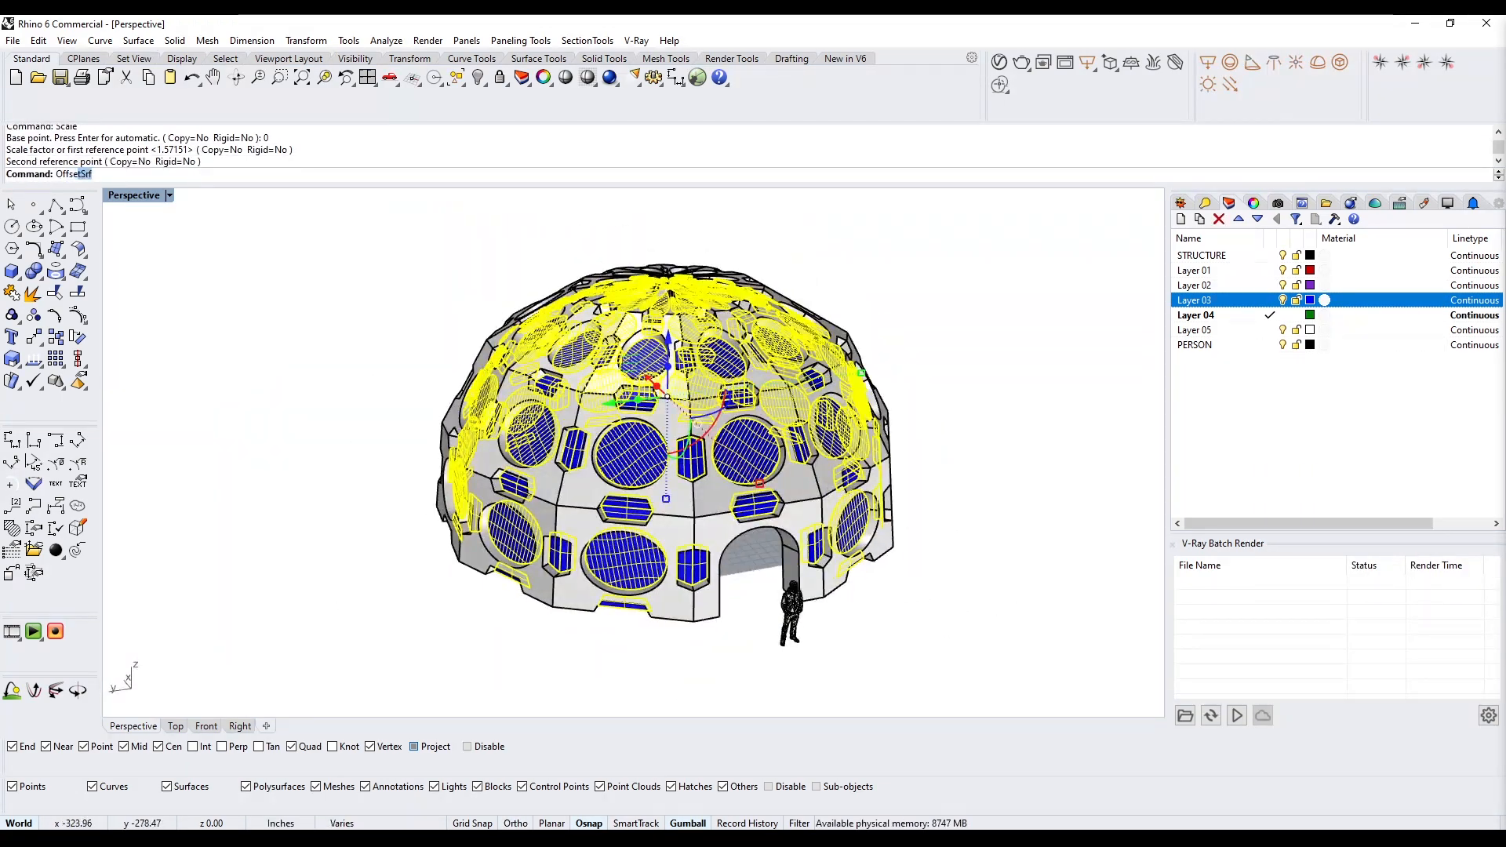
key(Return)
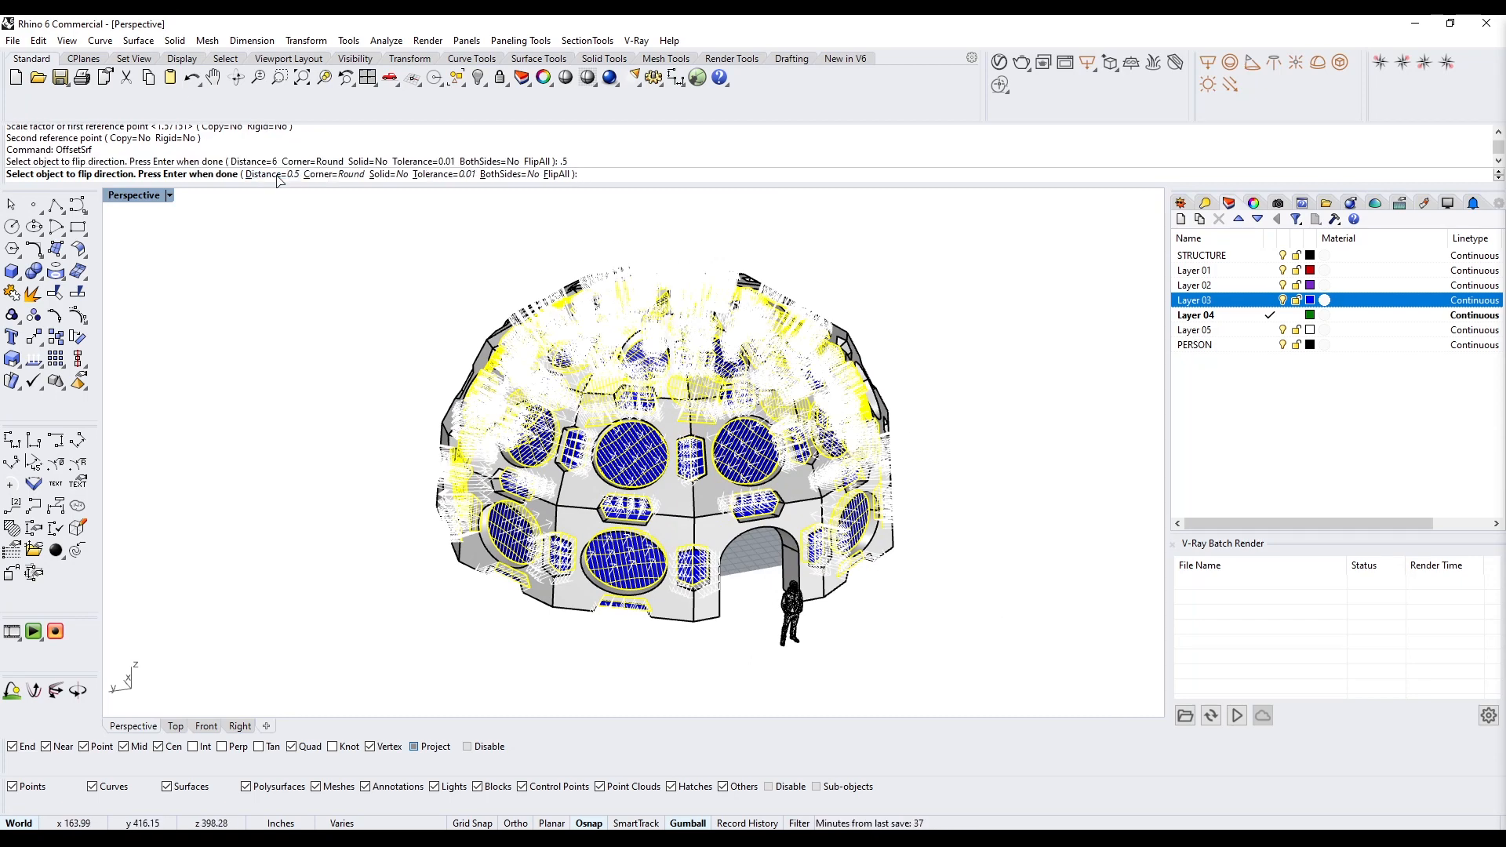
key(Return)
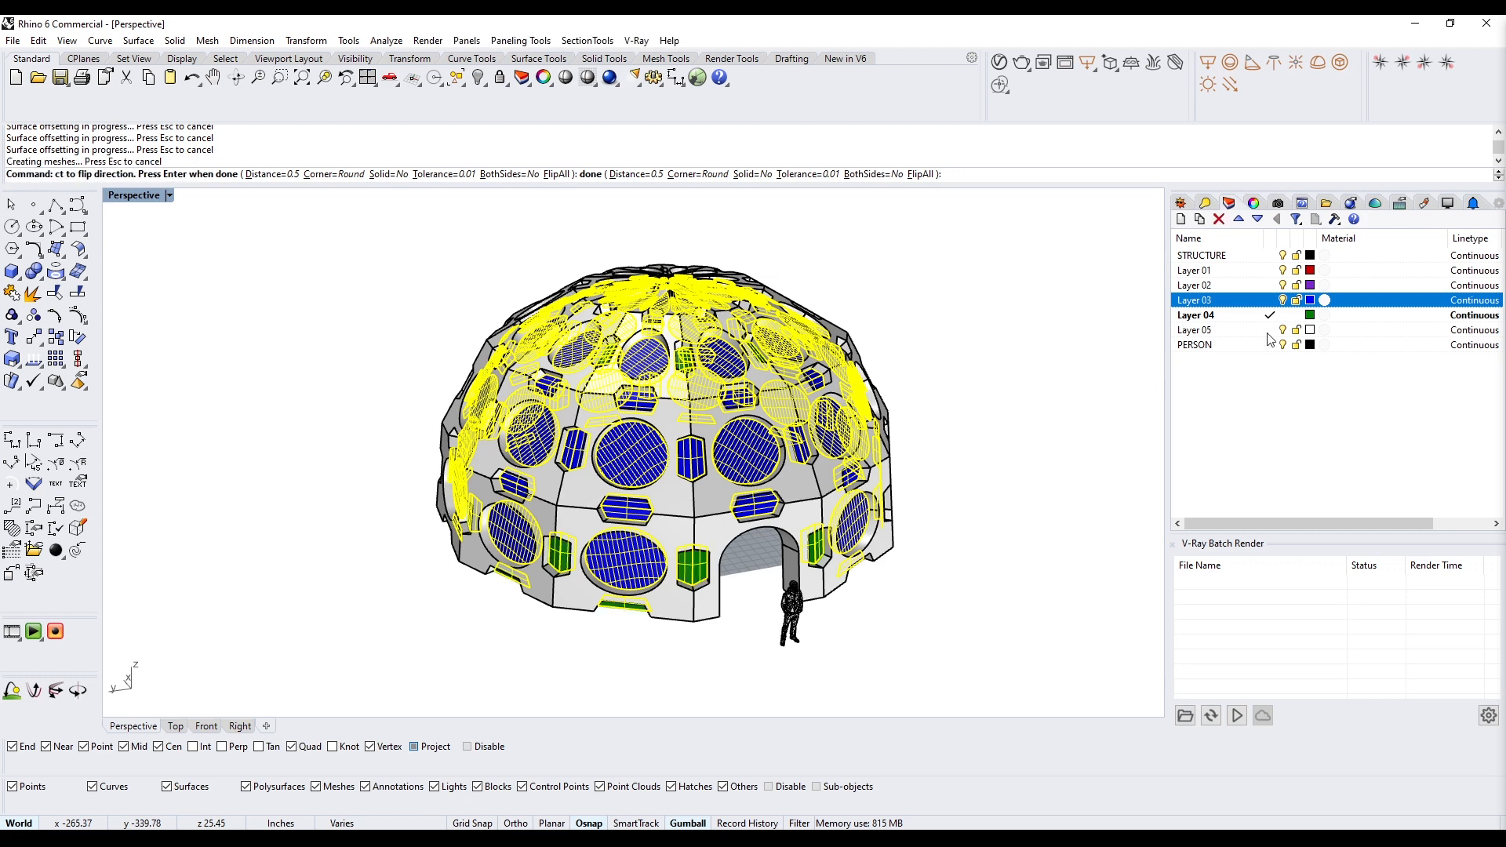
Hide Layer 03 and check the offset panes on Layer 04 around the dome
click(1282, 300)
scroll(766, 504, up, 6)
click(767, 505)
scroll(767, 504, down, 6)
right_drag(808, 486, 690, 470)
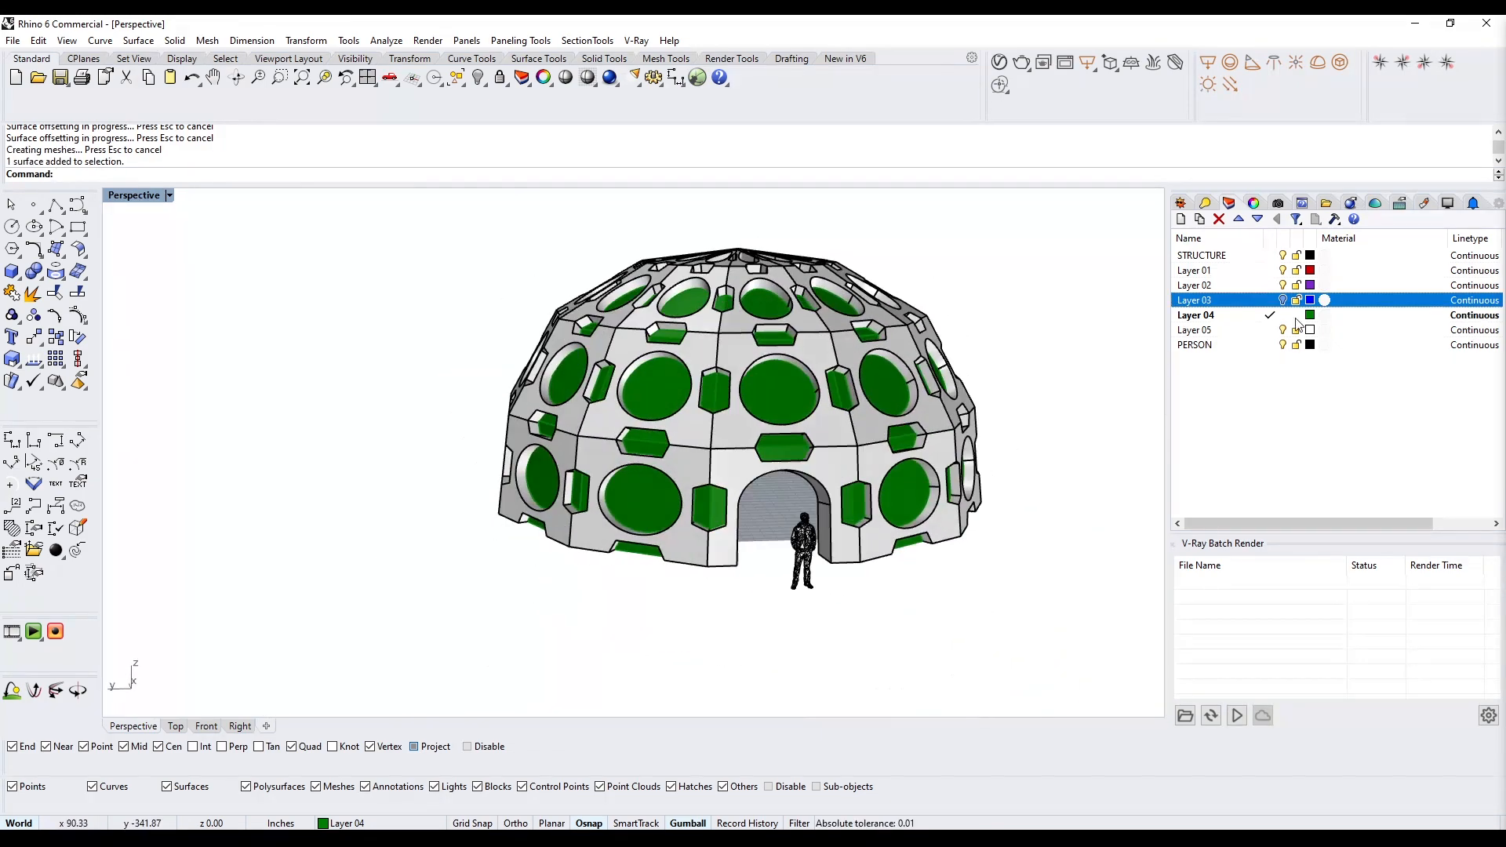
Change the colour of Layer 04 to teal
click(1309, 315)
click(590, 468)
click(809, 595)
Turn on the ground plane, run a V-Ray test render of the dome, then stop and close the render
right_drag(827, 595, 745, 512)
scroll(745, 511, up, 2)
click(1022, 62)
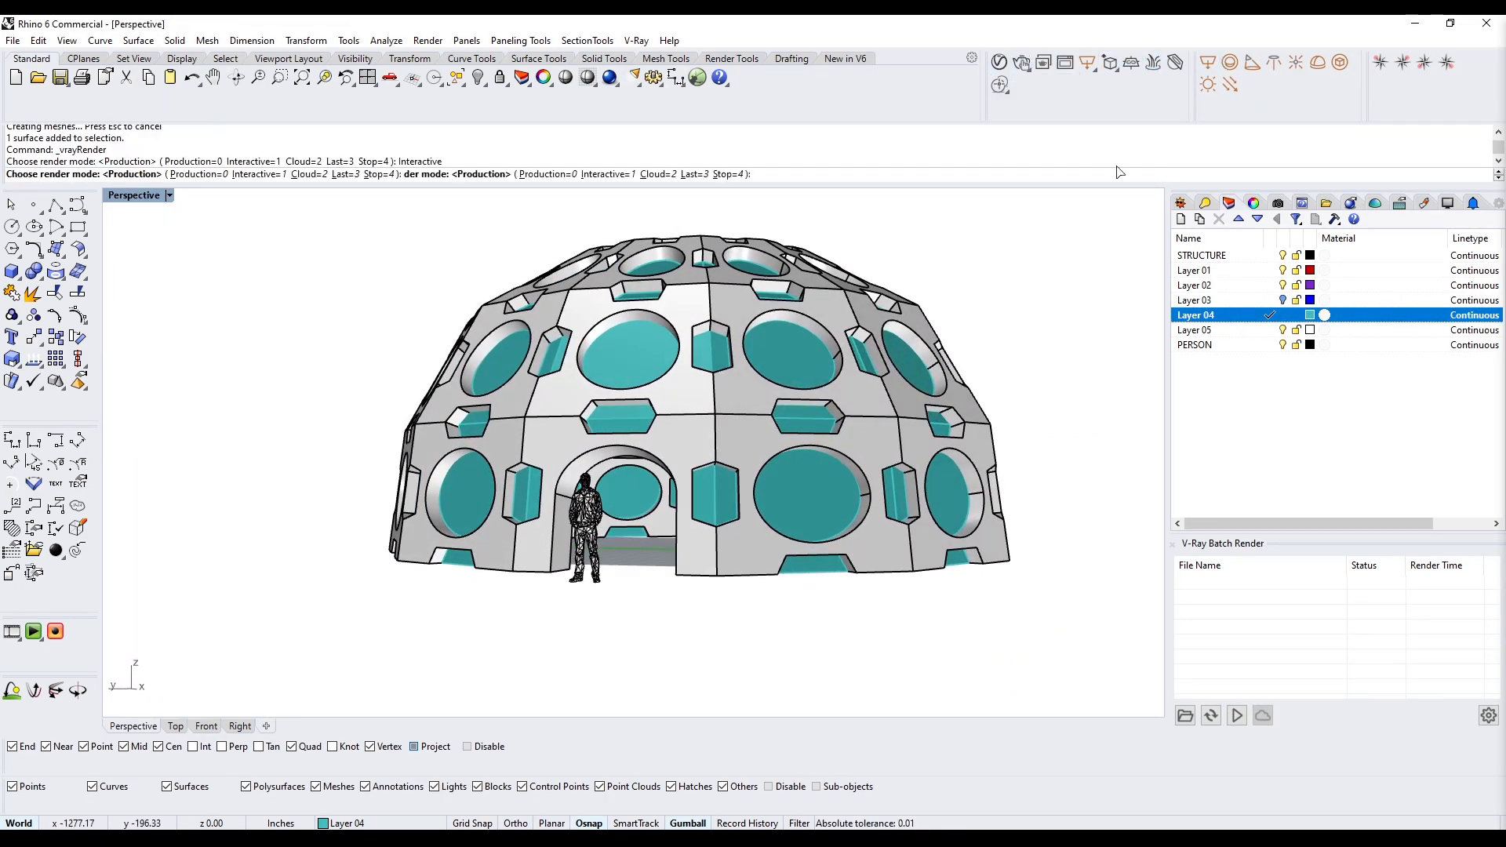
click(1131, 213)
click(1396, 206)
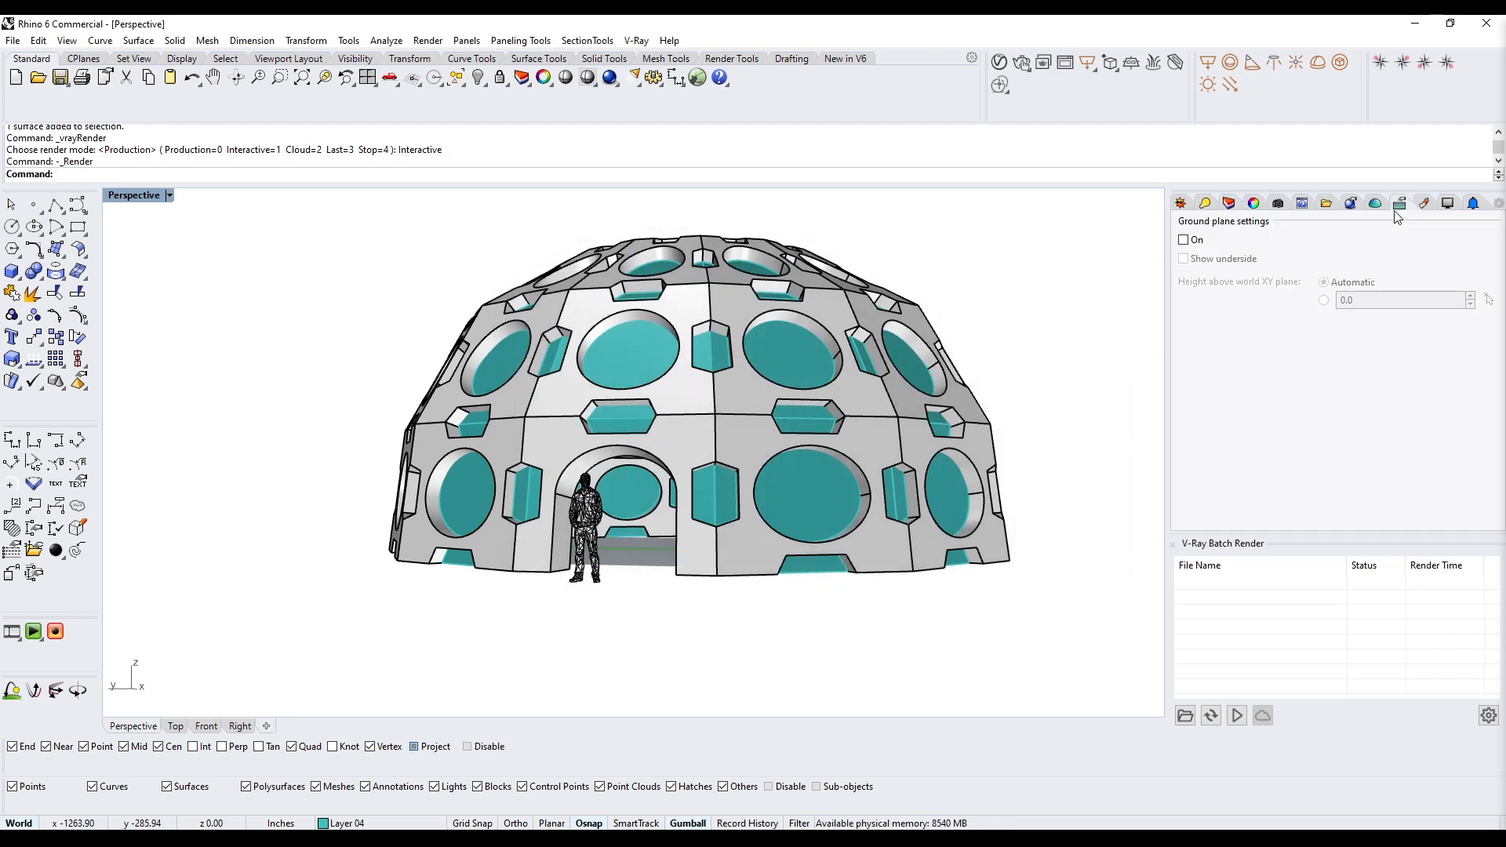
click(1184, 239)
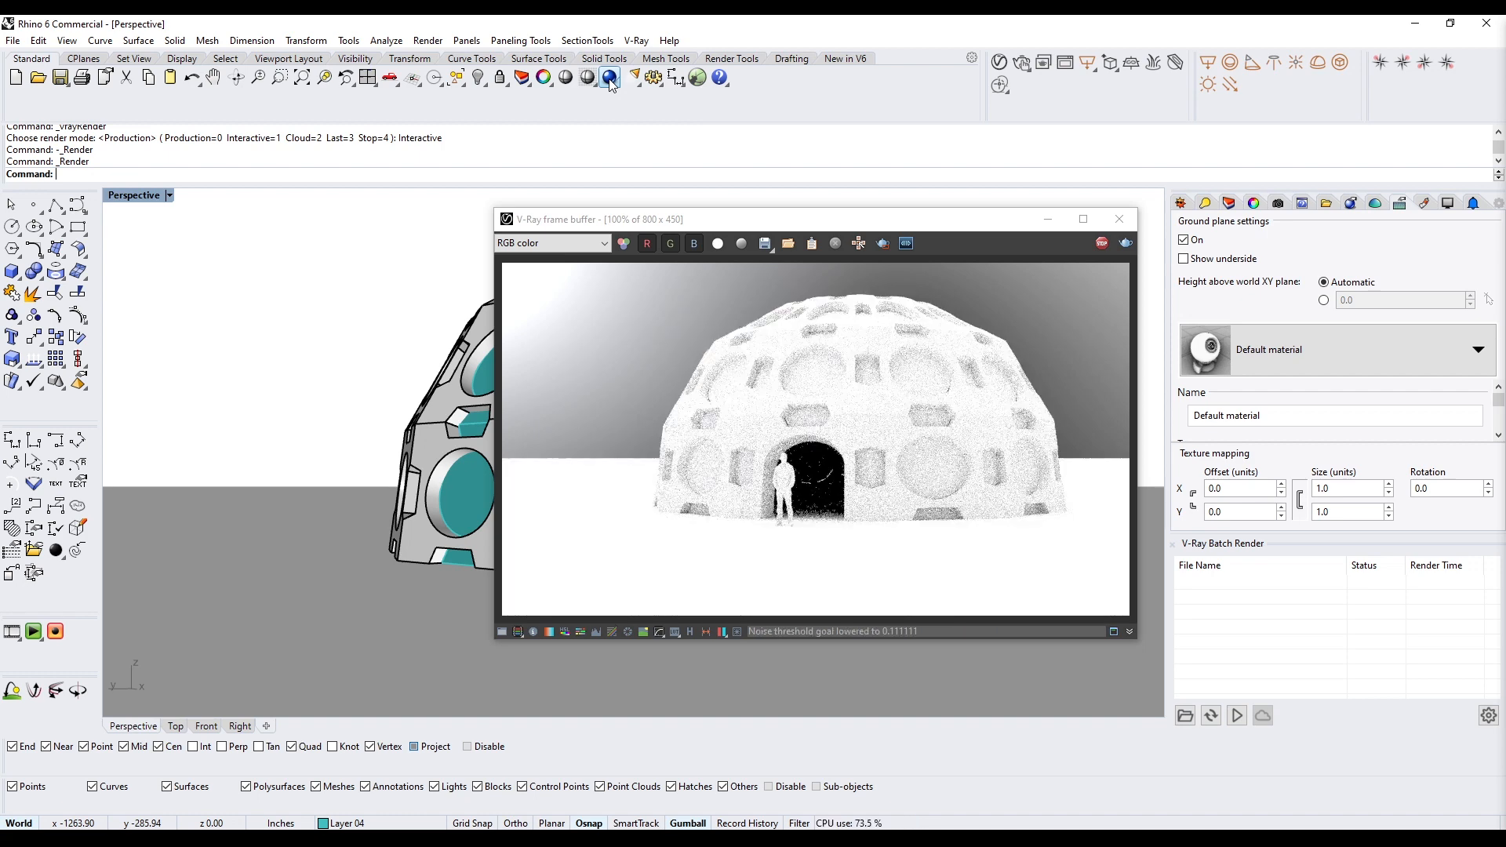
click(1101, 244)
click(1120, 218)
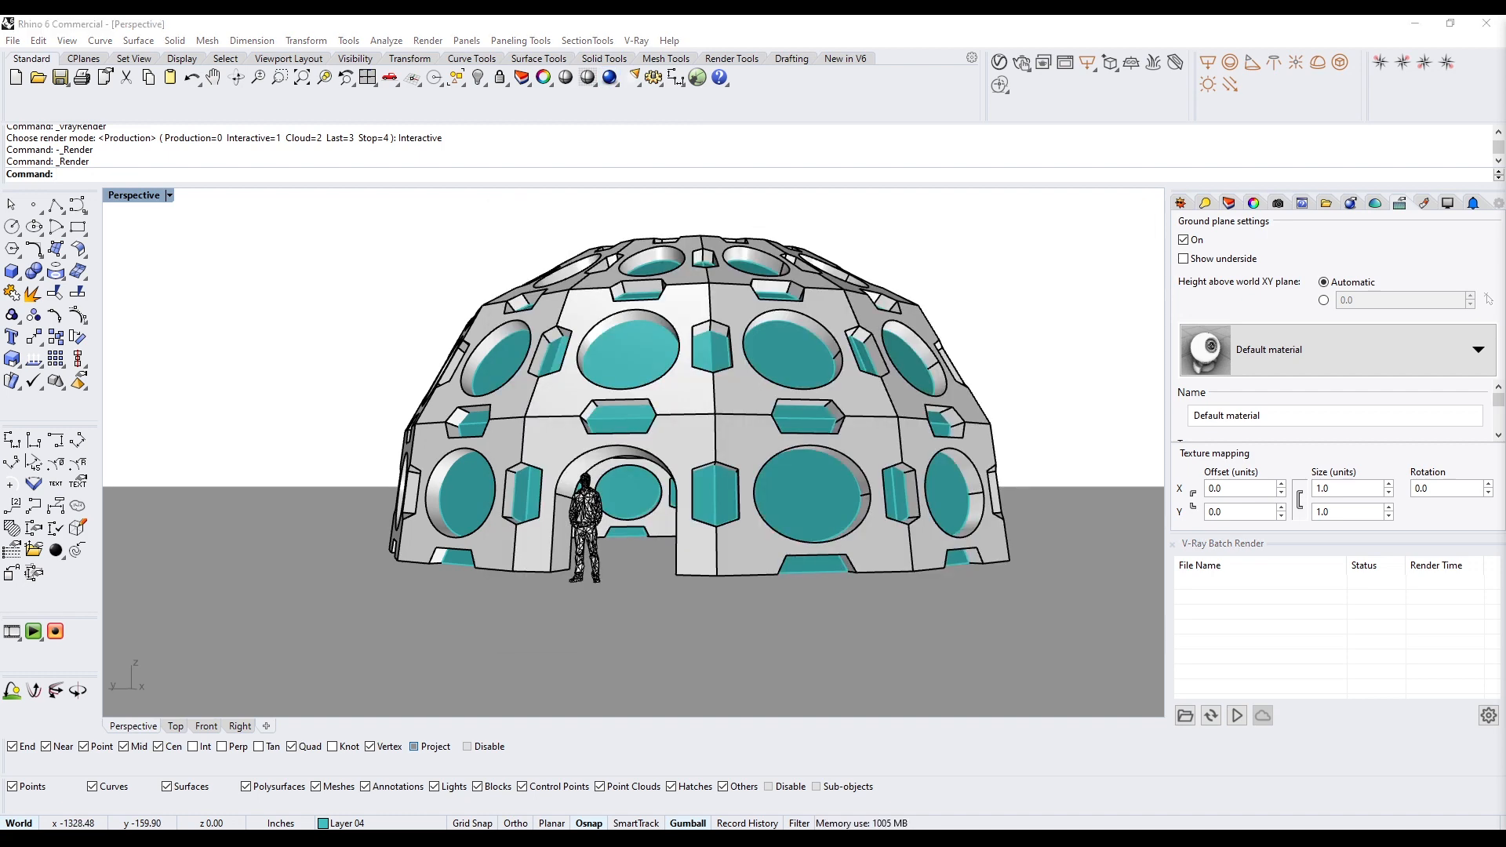
Chamfer the outer edge of the bottom-row round opening beside the doorway with ChamferEdge at a distance of 6 inches
right_drag(784, 372, 739, 388)
text(ChM)
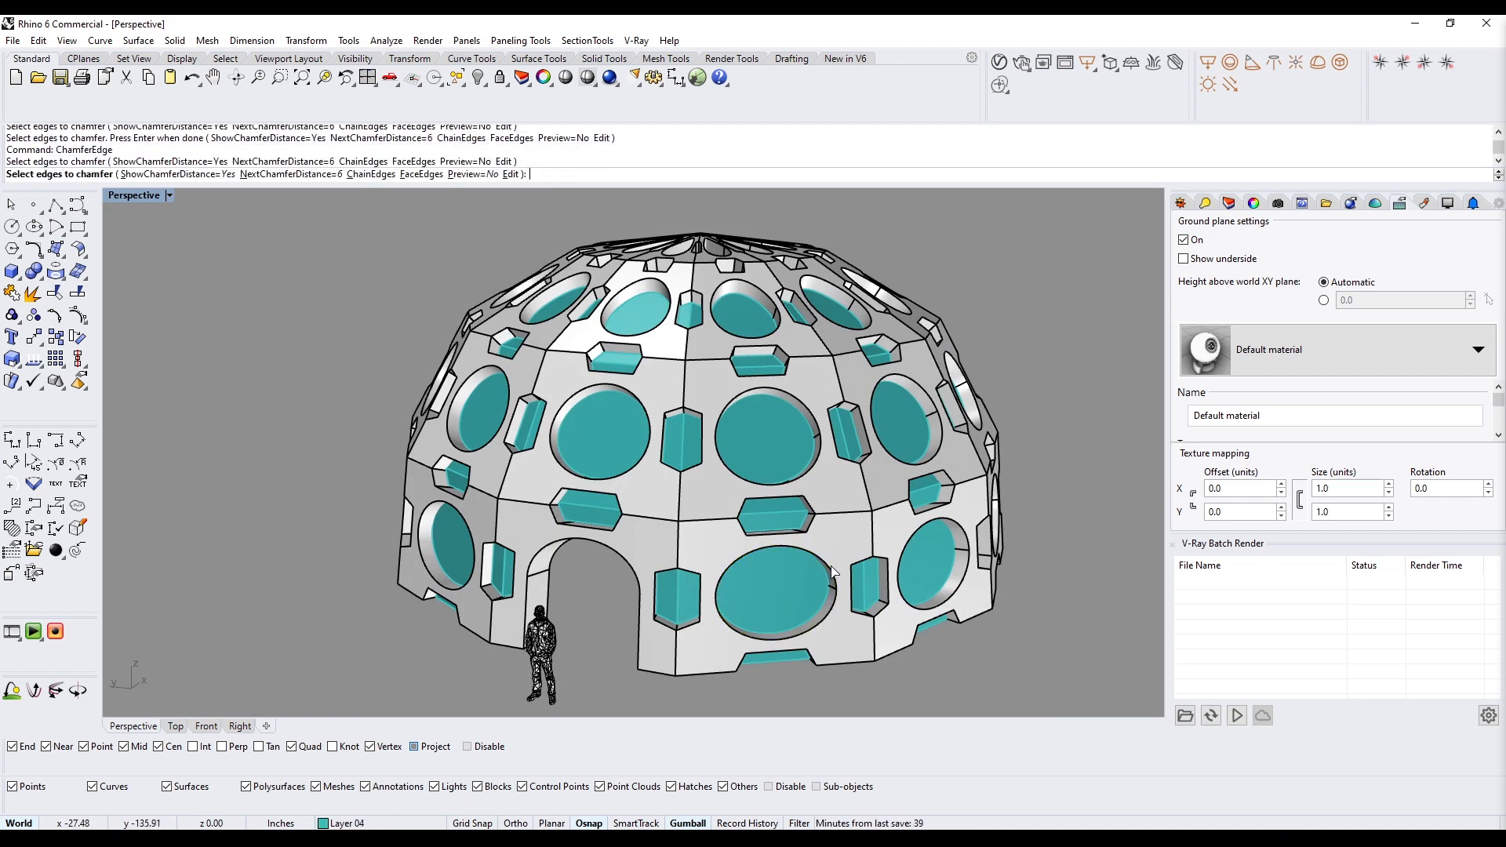
key(Return)
key(Return)
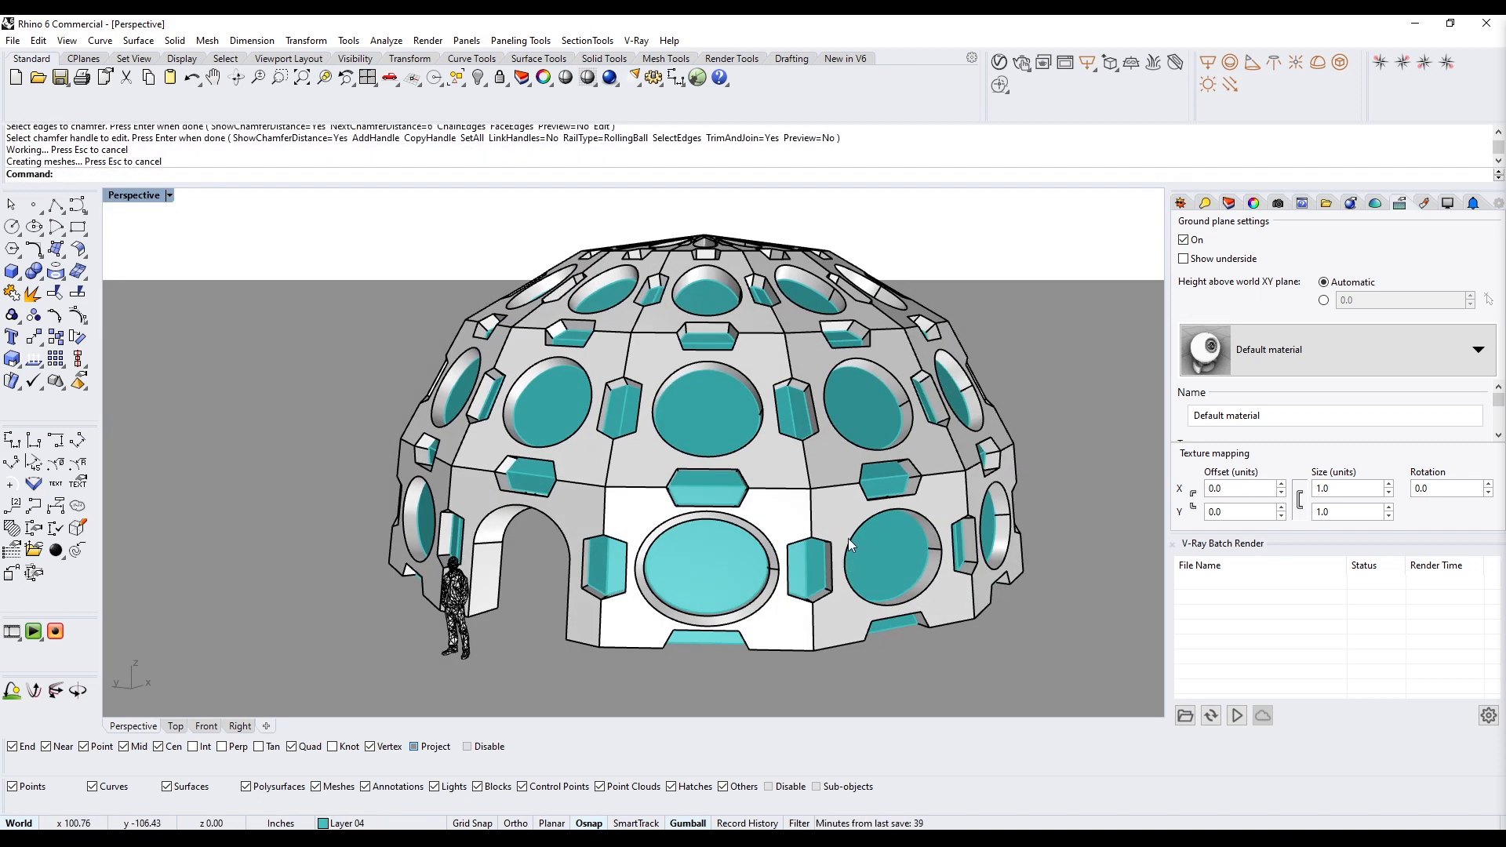
Chamfer the outer edges of the next two round openings in the bottom row at a distance of 6 inches
key(Return)
click(849, 540)
key(Return)
key(Return)
key(Return)
click(984, 555)
key(Return)
key(Return)
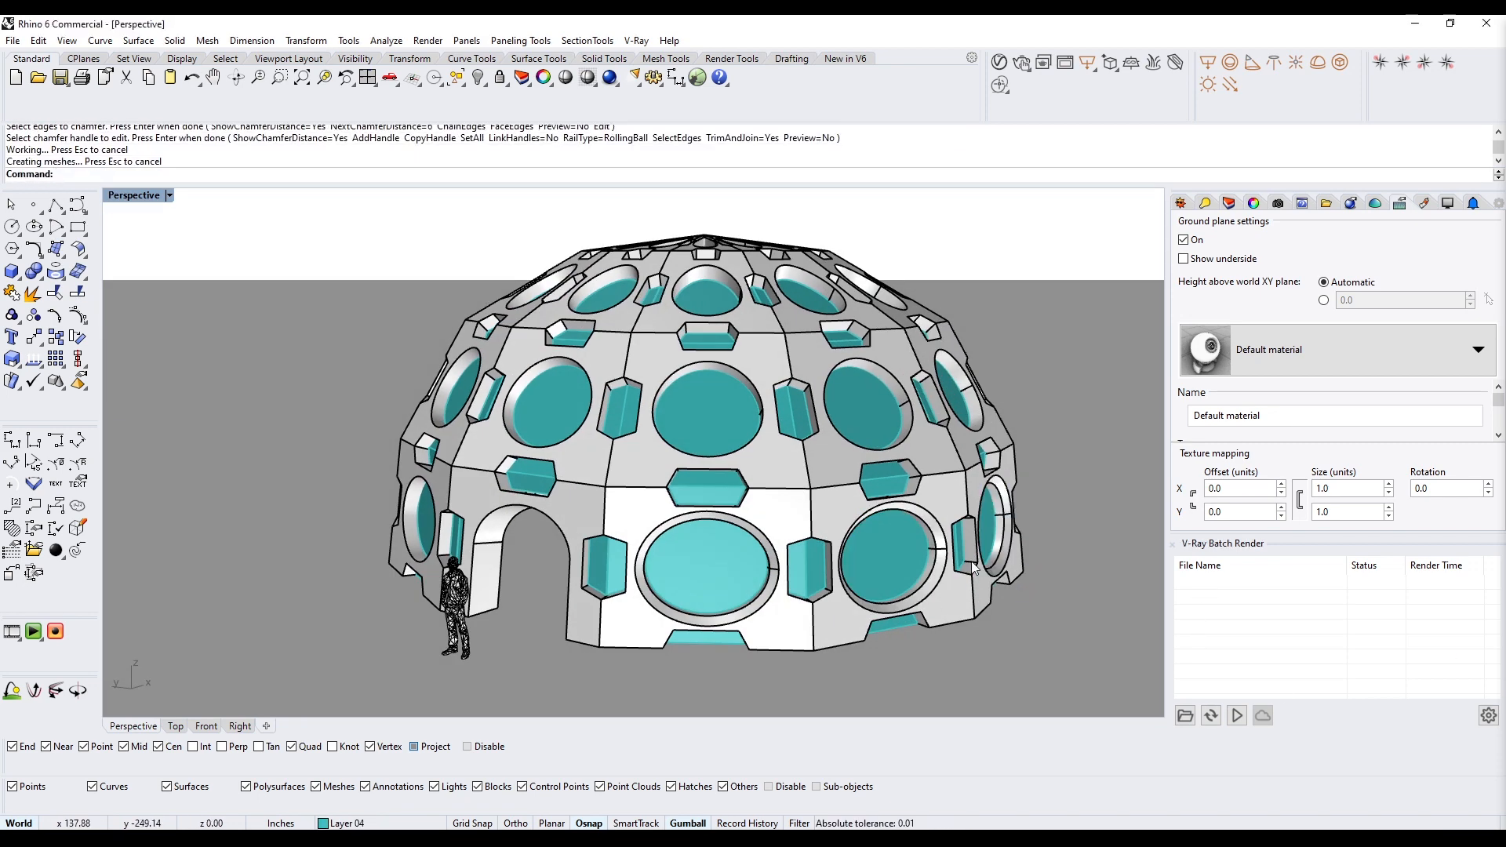
Chamfer the outer edges of the remaining bottom-row round openings around the dome at a distance of 6 inches
right_drag(971, 562, 753, 561)
key(Return)
click(950, 549)
key(Return)
key(Return)
click(1009, 502)
key(Return)
click(972, 541)
right_drag(902, 541, 450, 496)
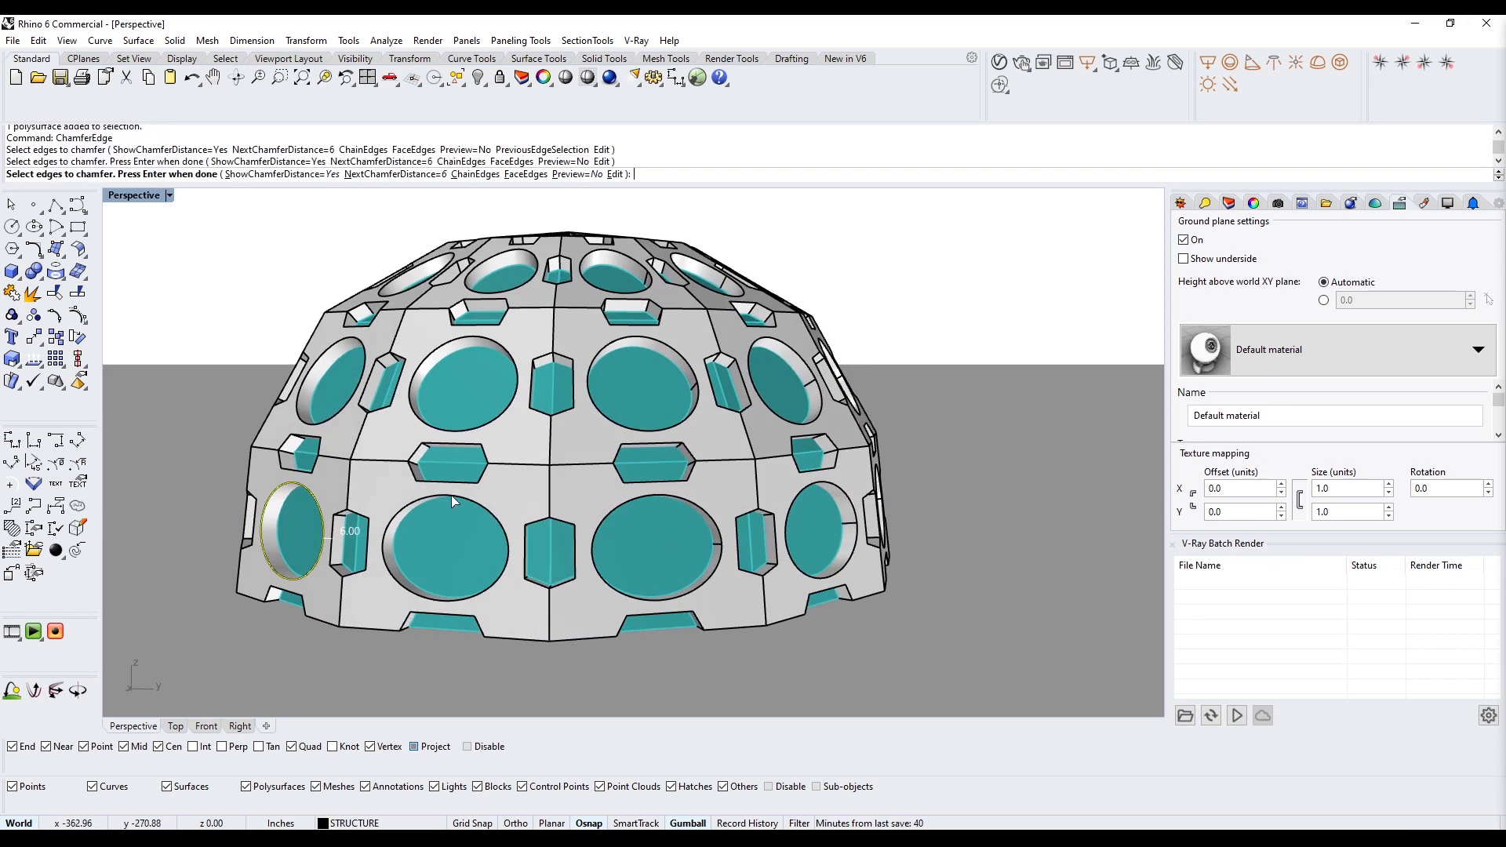
click(451, 495)
click(656, 496)
click(820, 483)
right_drag(1020, 494, 736, 494)
click(735, 493)
right_drag(980, 514, 767, 502)
key(Return)
key(Return)
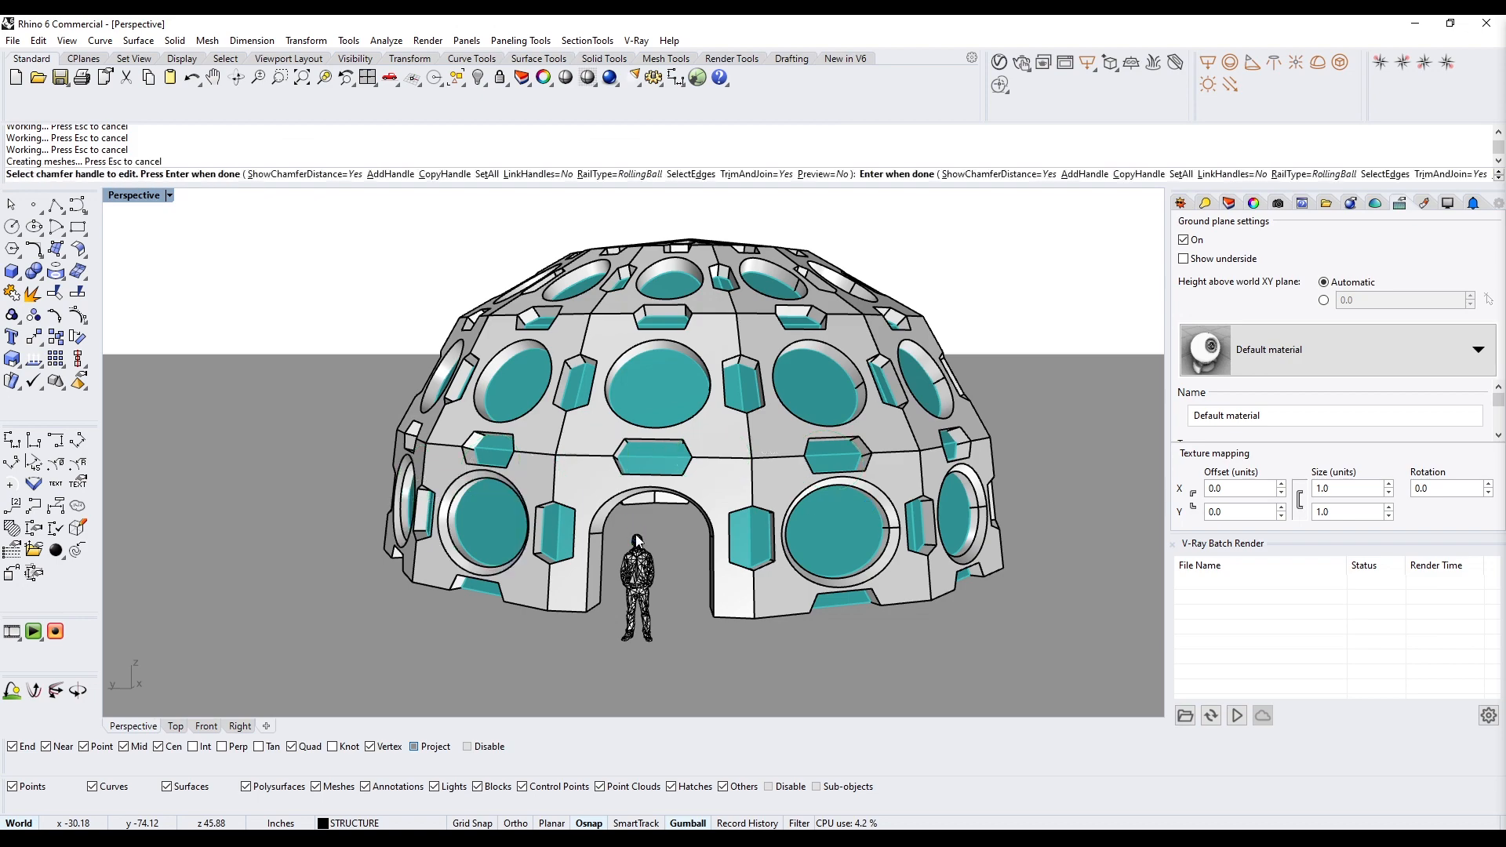
Chamfer the outer edges of the round openings in the second row and several in the third row at 6 inches
right_drag(627, 573, 824, 628)
key(Return)
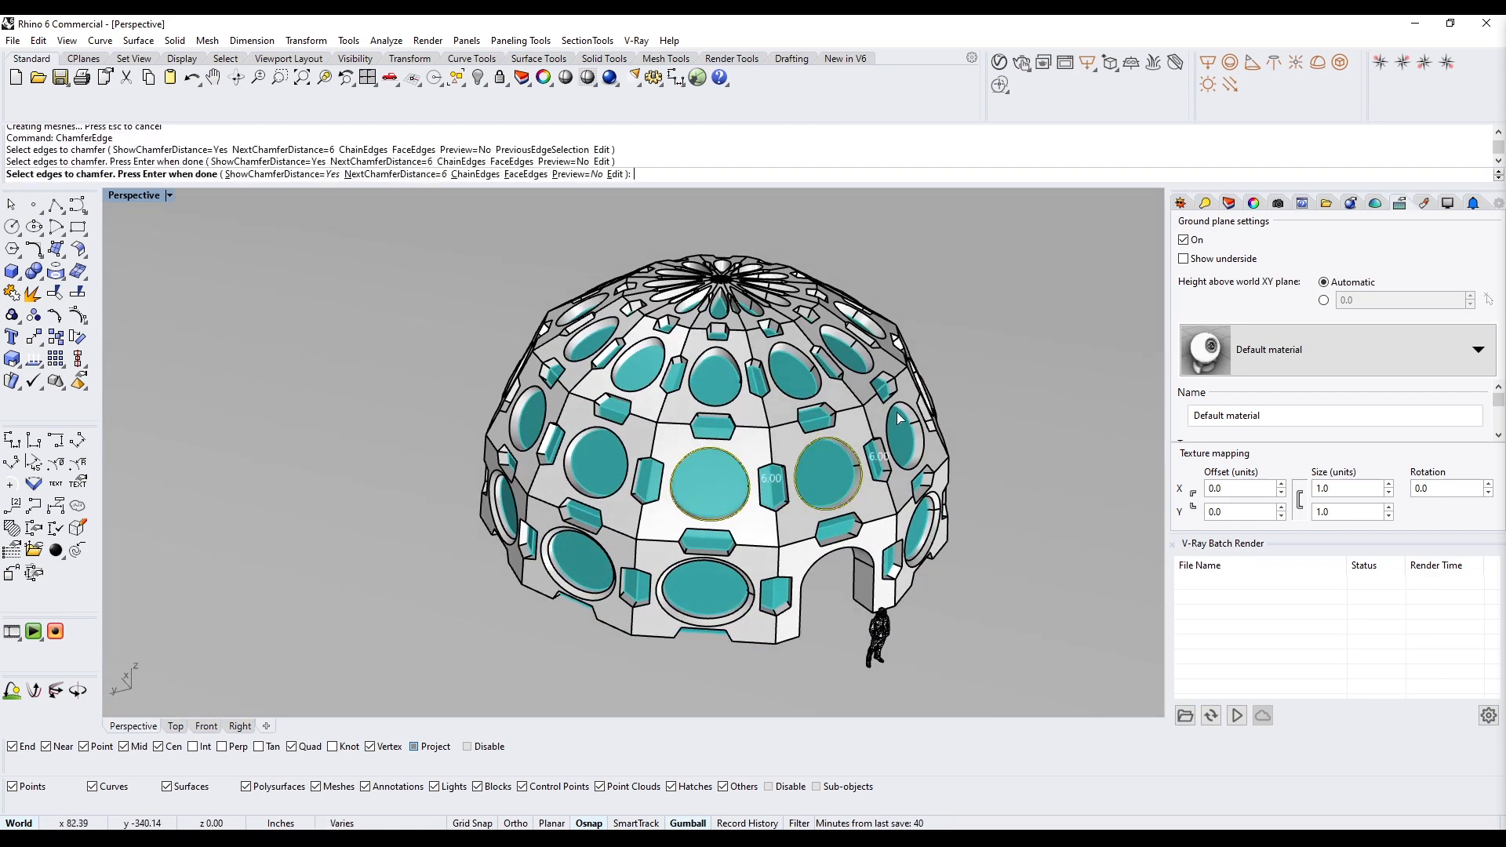
click(896, 413)
right_drag(896, 424, 549, 478)
click(701, 636)
right_drag(737, 573, 612, 533)
right_drag(847, 541, 690, 549)
click(723, 574)
click(855, 509)
right_drag(855, 510, 640, 465)
click(627, 471)
click(669, 444)
scroll(565, 361, up, 3)
click(604, 373)
click(692, 322)
click(681, 337)
right_drag(682, 337, 596, 533)
click(671, 404)
right_drag(670, 404, 685, 329)
scroll(684, 439, down, 7)
scroll(685, 509, up, 3)
key(Return)
key(Return)
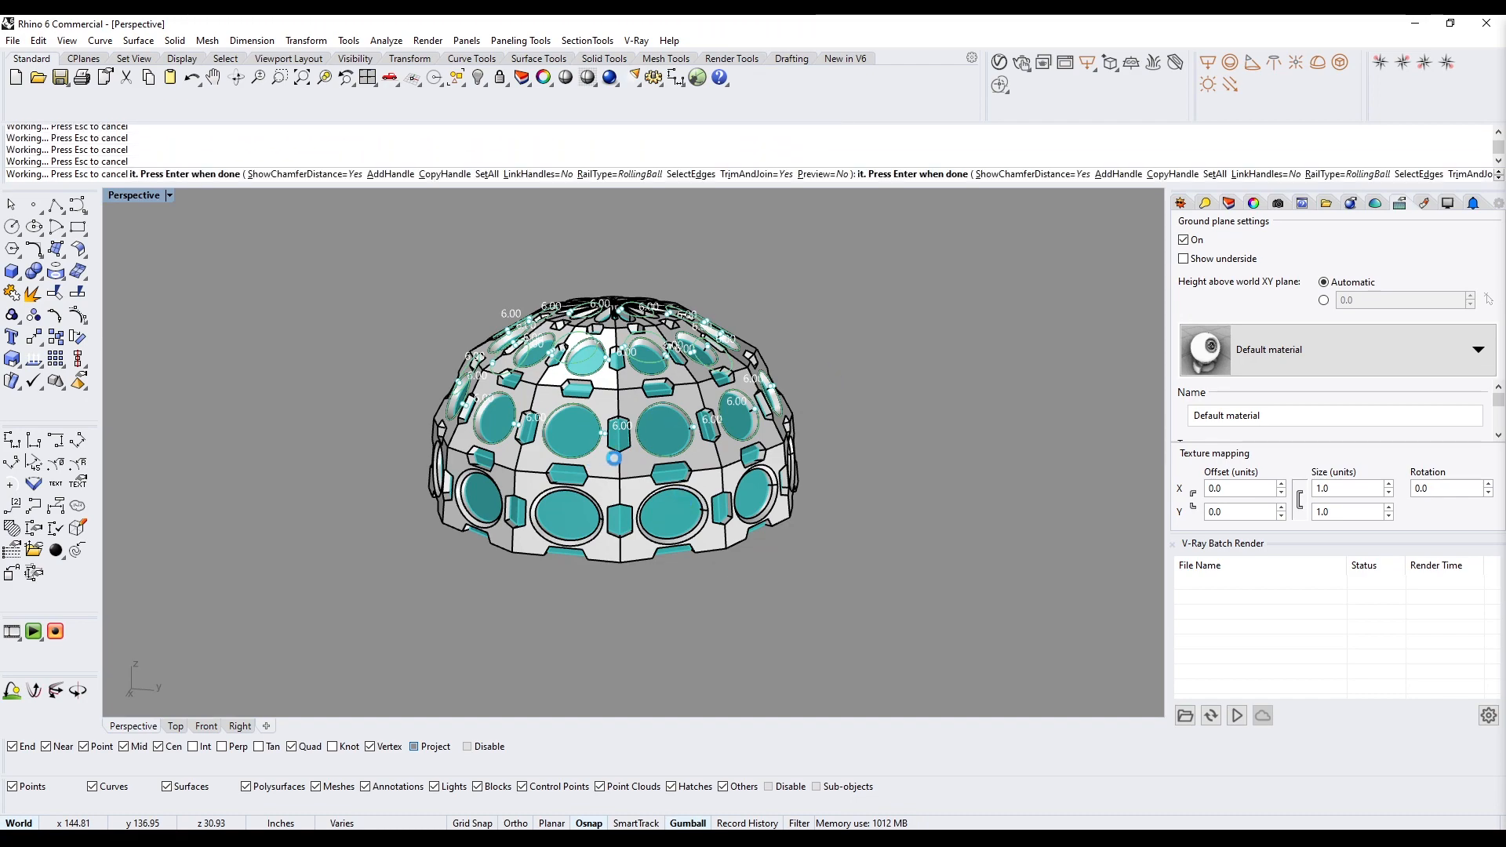
Chamfer the outer edges of the remaining third-row openings at a distance of 6 inches
scroll(615, 465, up, 7)
right_drag(615, 465, 427, 497)
scroll(934, 463, down, 6)
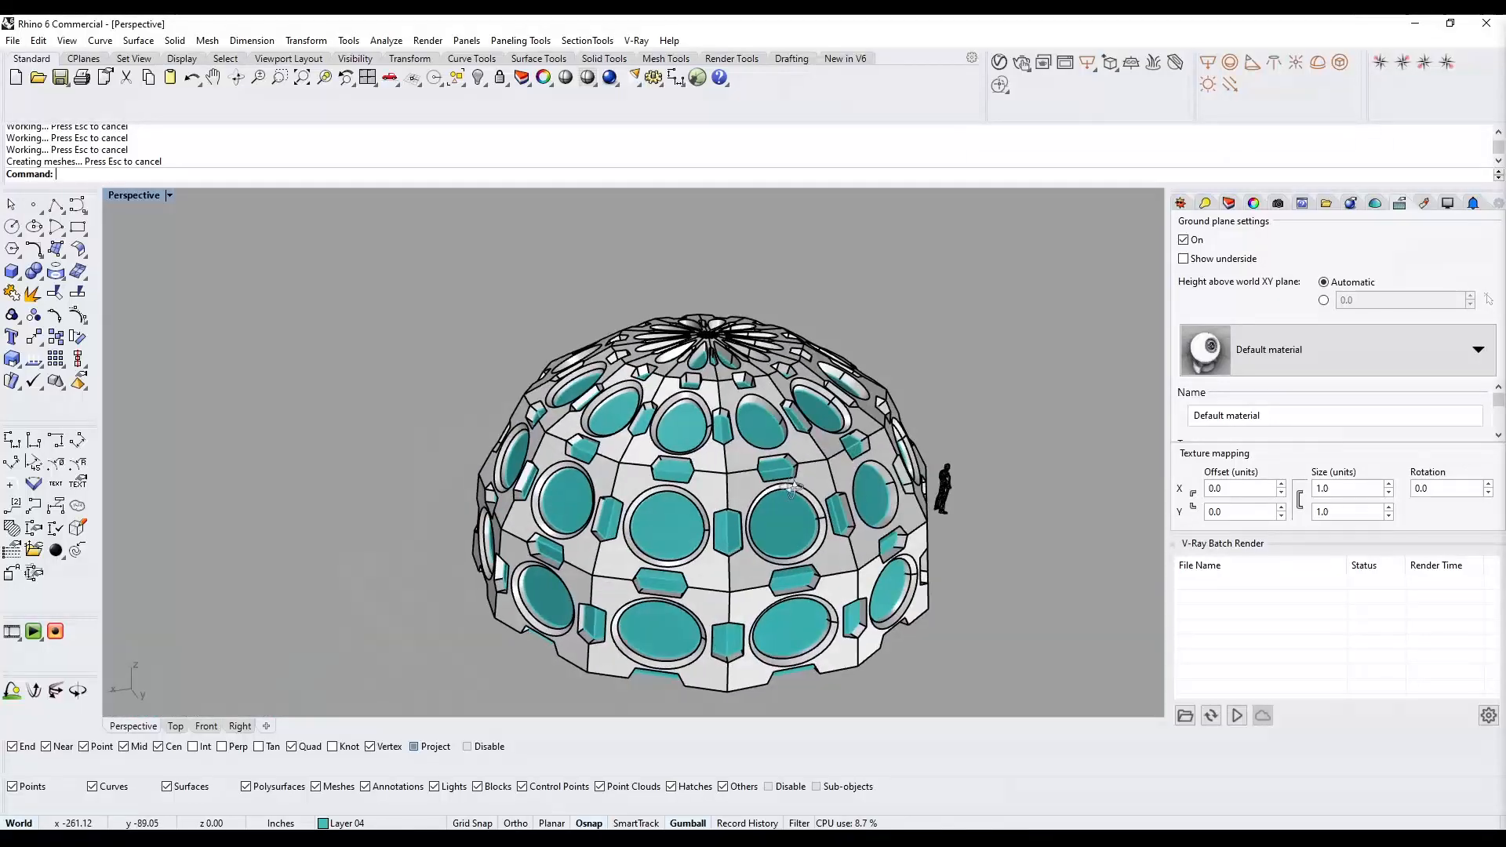
scroll(714, 446, up, 4)
right_click(715, 447)
right_drag(847, 440, 635, 502)
click(714, 446)
scroll(667, 533, down, 3)
click(794, 534)
right_drag(944, 459, 837, 451)
click(816, 490)
click(801, 445)
click(843, 481)
scroll(728, 474, up, 2)
click(728, 474)
scroll(837, 451, down, 2)
right_click(837, 451)
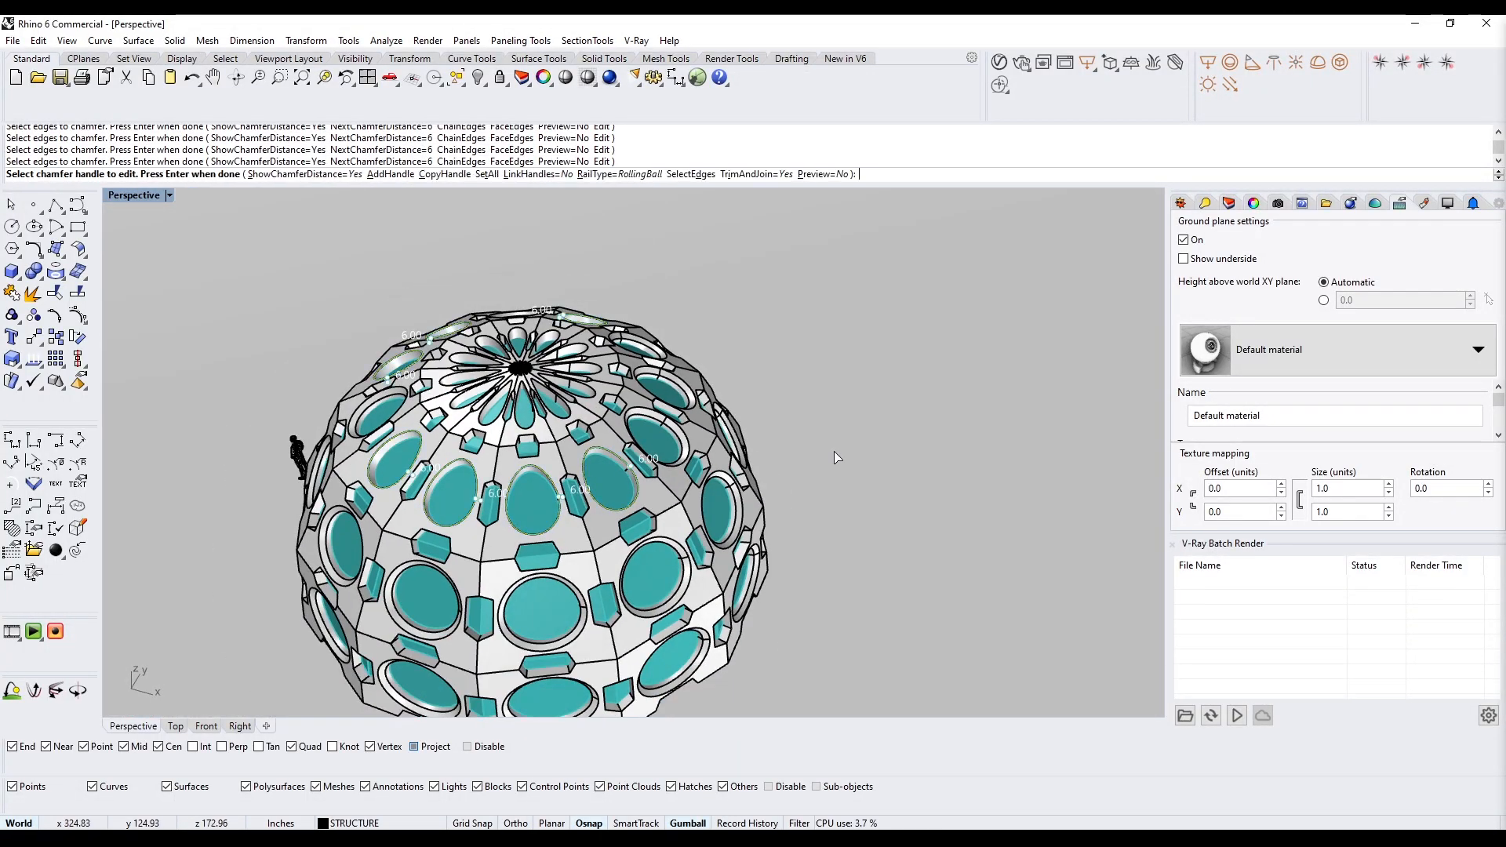
right_click(843, 484)
Make Layer 02 the current layer
right_drag(791, 405, 823, 298)
shift+right_drag(706, 478, 792, 424)
click(1228, 203)
click(1270, 285)
scroll(552, 510, up, 12)
click(573, 534)
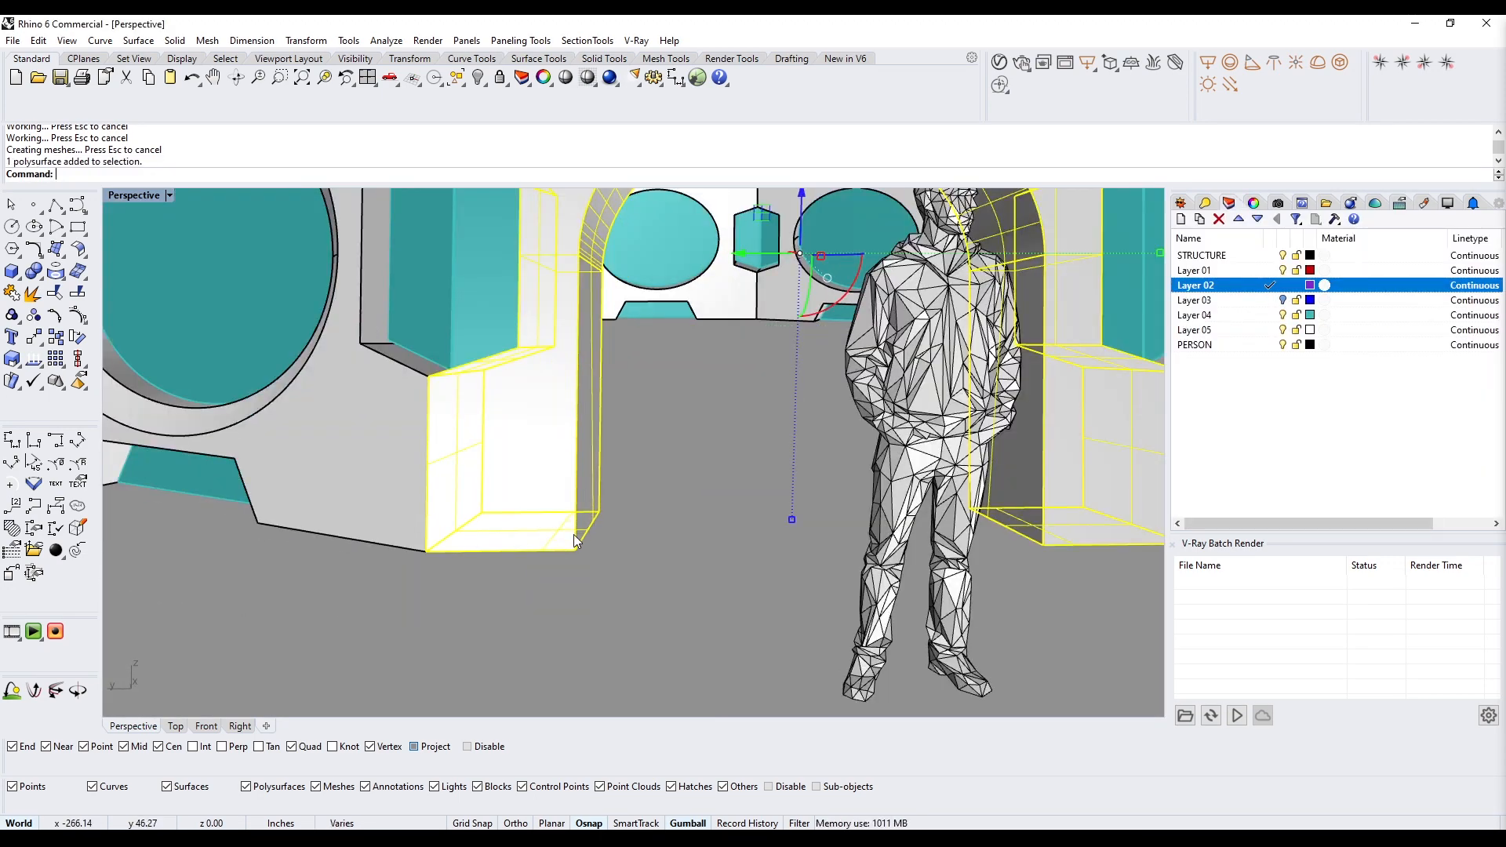
key(Escape)
Duplicate the inner and outer arch edges and the base edges on both sides of the doorway with DupEdge
text(DupEdge)
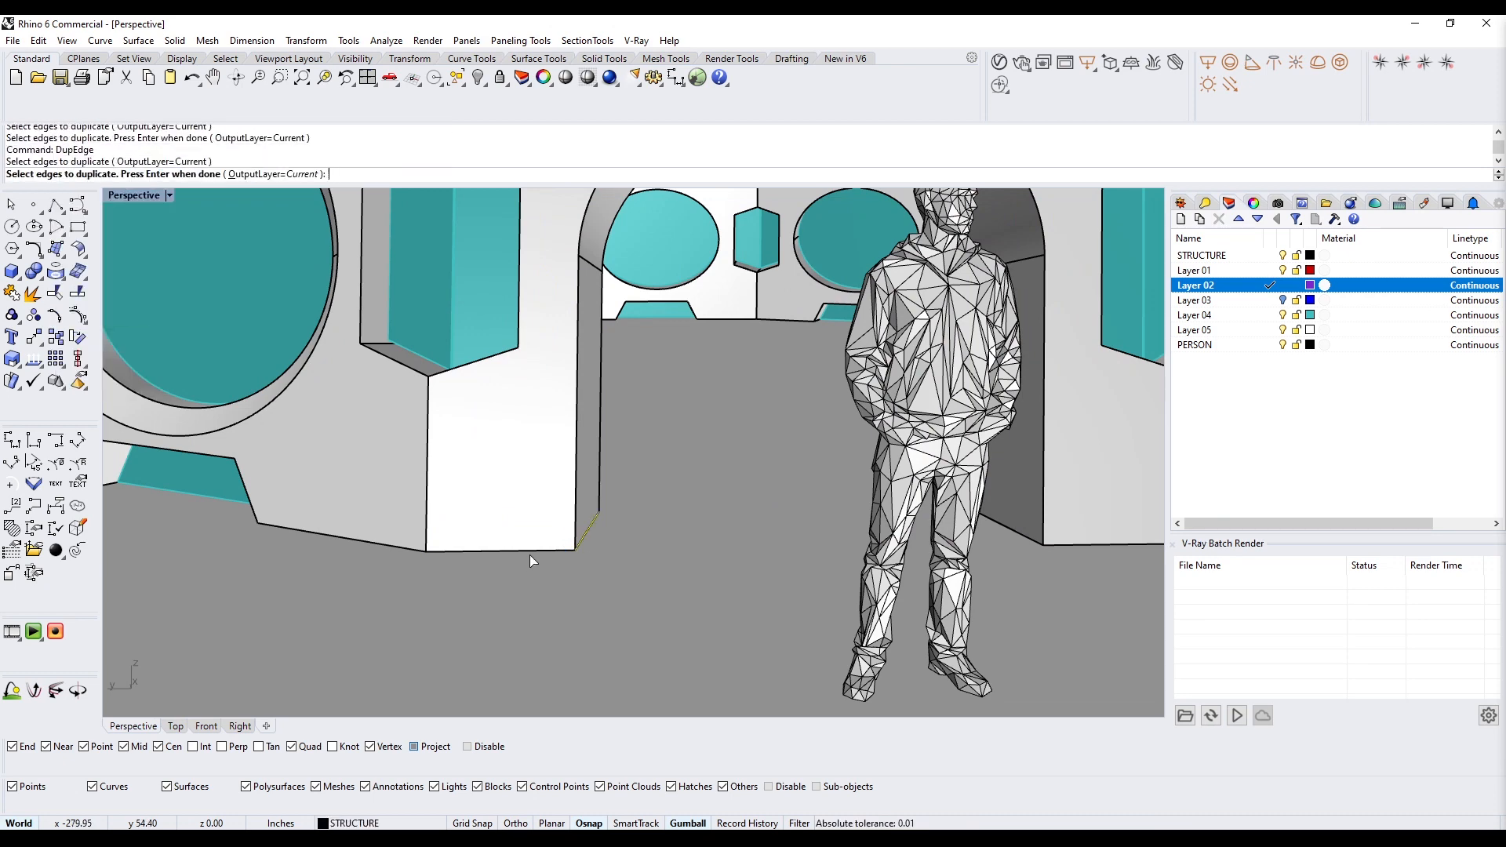
click(530, 551)
text(zs)
right_drag(541, 549, 723, 447)
scroll(502, 518, down, 5)
click(549, 534)
click(1003, 385)
scroll(912, 354, down, 4)
click(724, 470)
click(722, 447)
right_drag(667, 549, 709, 510)
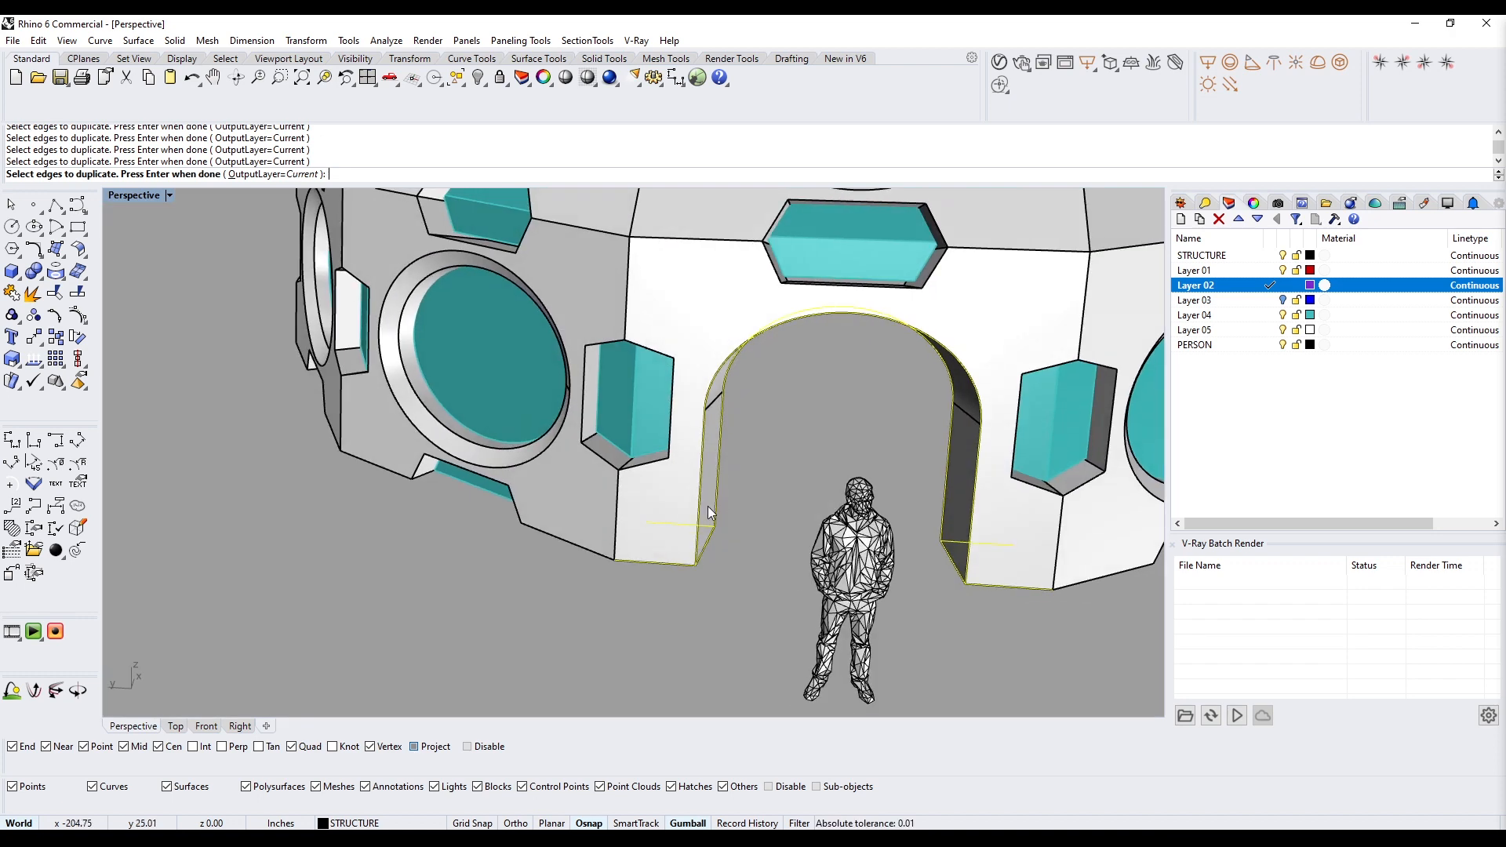
key(Return)
Isolate the duplicated doorway curves and join the base curves into an open curve
right_drag(607, 490, 681, 482)
text(Isolate)
key(Return)
text(Join)
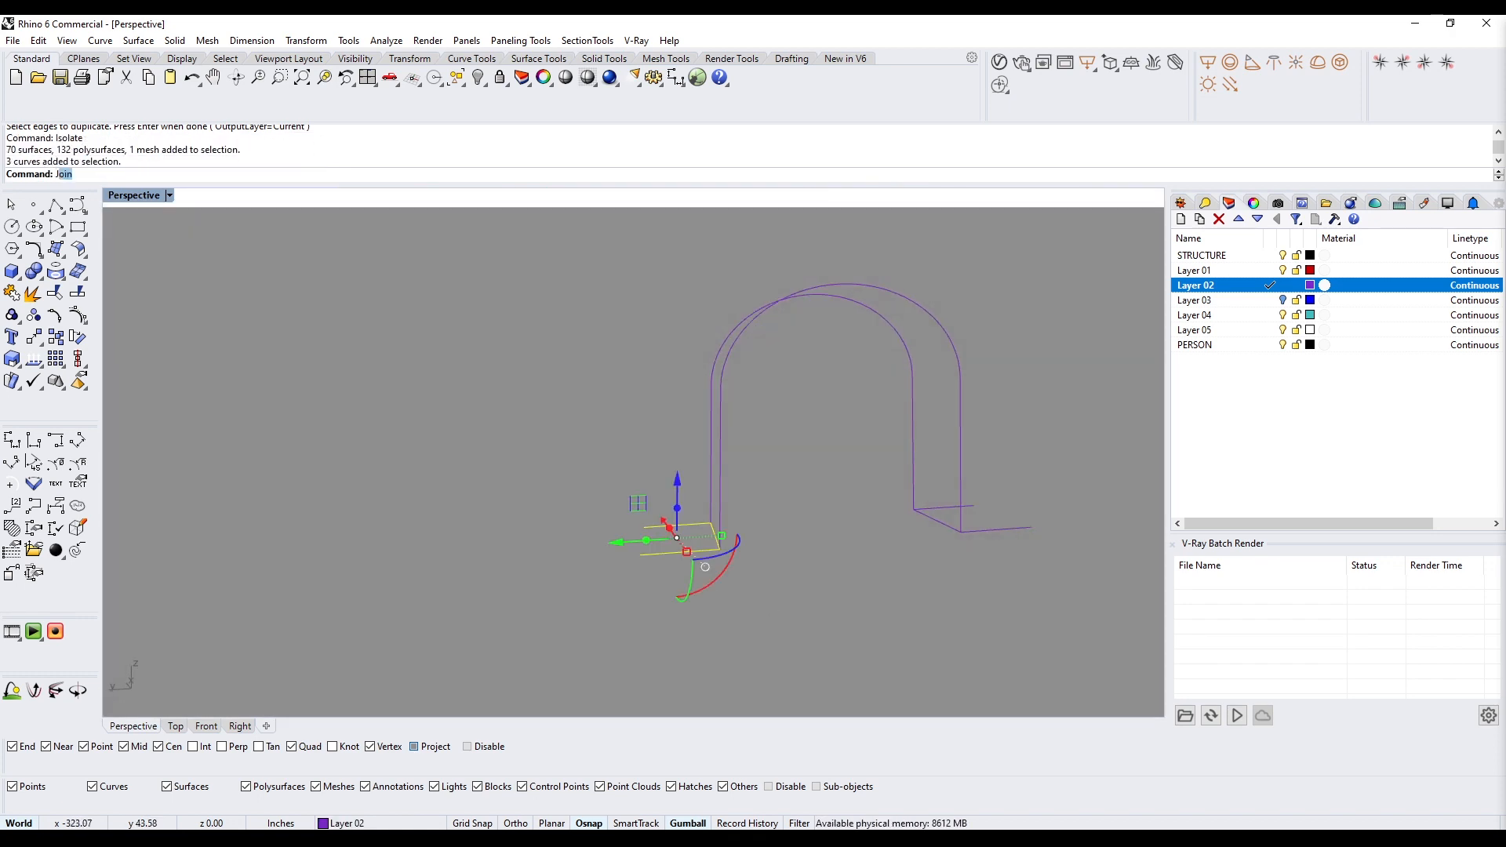
right_drag(944, 534, 706, 549)
scroll(717, 577, up, 4)
Offset the base curves on both sides of the doorway by 3 inches toward the opening
text(Offset)
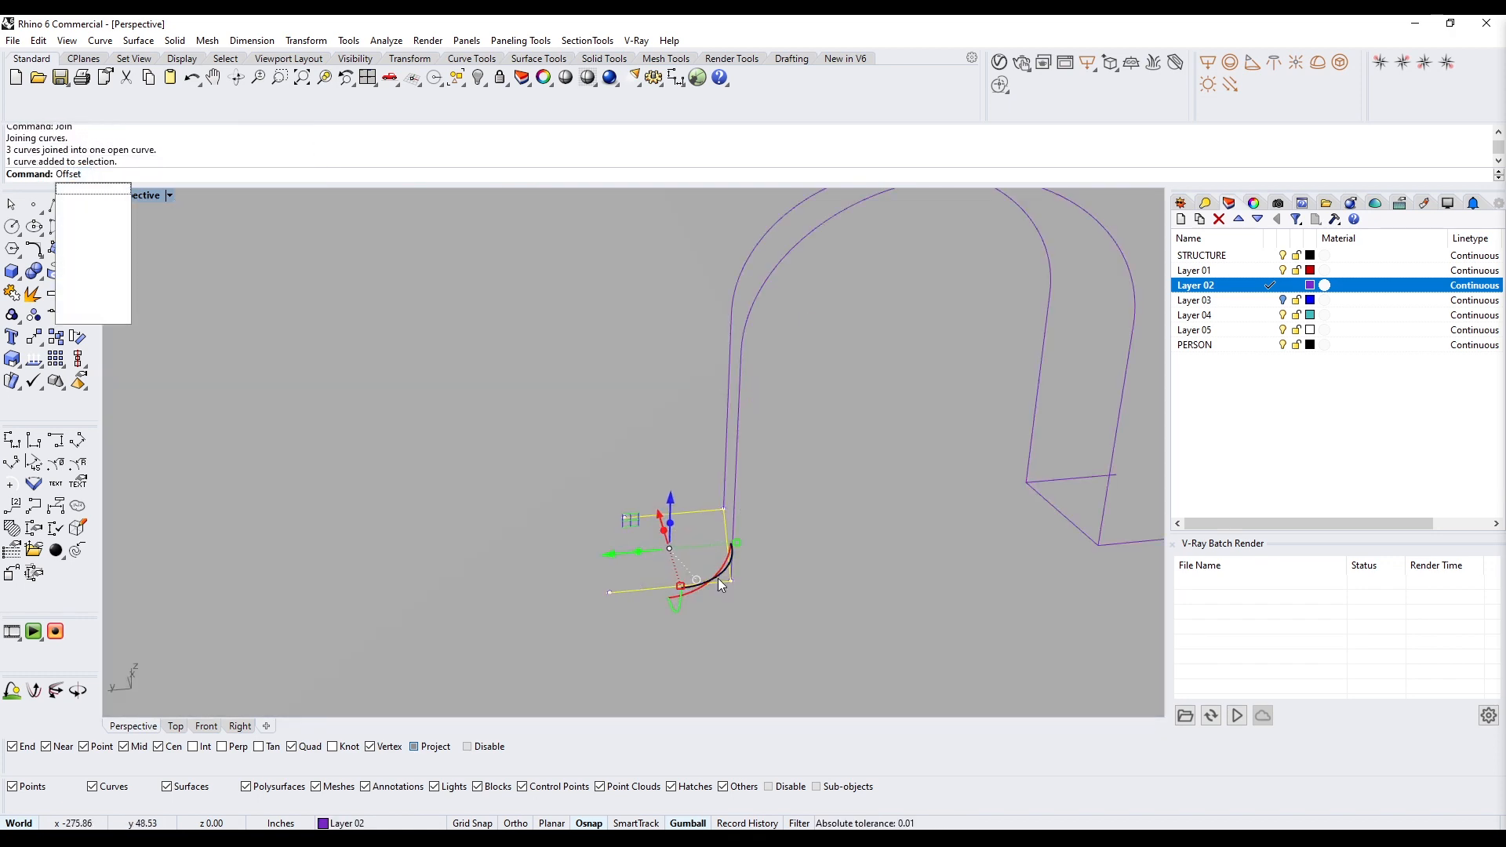
key(Return)
text(3)
key(Return)
click(834, 599)
click(1062, 513)
key(Return)
click(944, 548)
scroll(698, 596, up, 3)
click(699, 585)
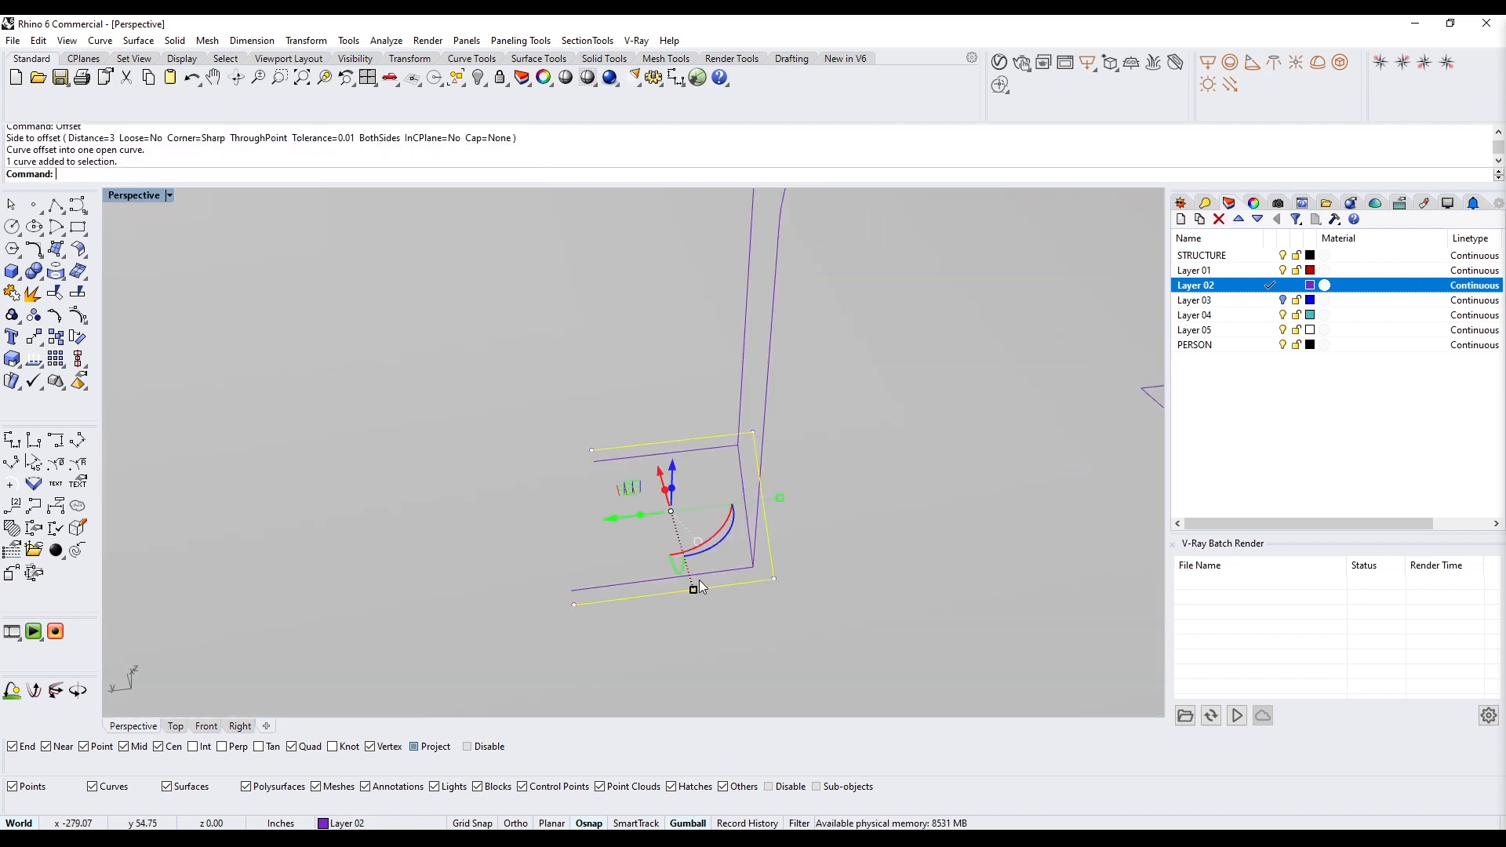
Loft between the base curve and its offset on both sides of the doorway
click(676, 616)
click(676, 608)
key(Return)
scroll(957, 554, up, 4)
key(Return)
click(990, 549)
click(986, 525)
key(Return)
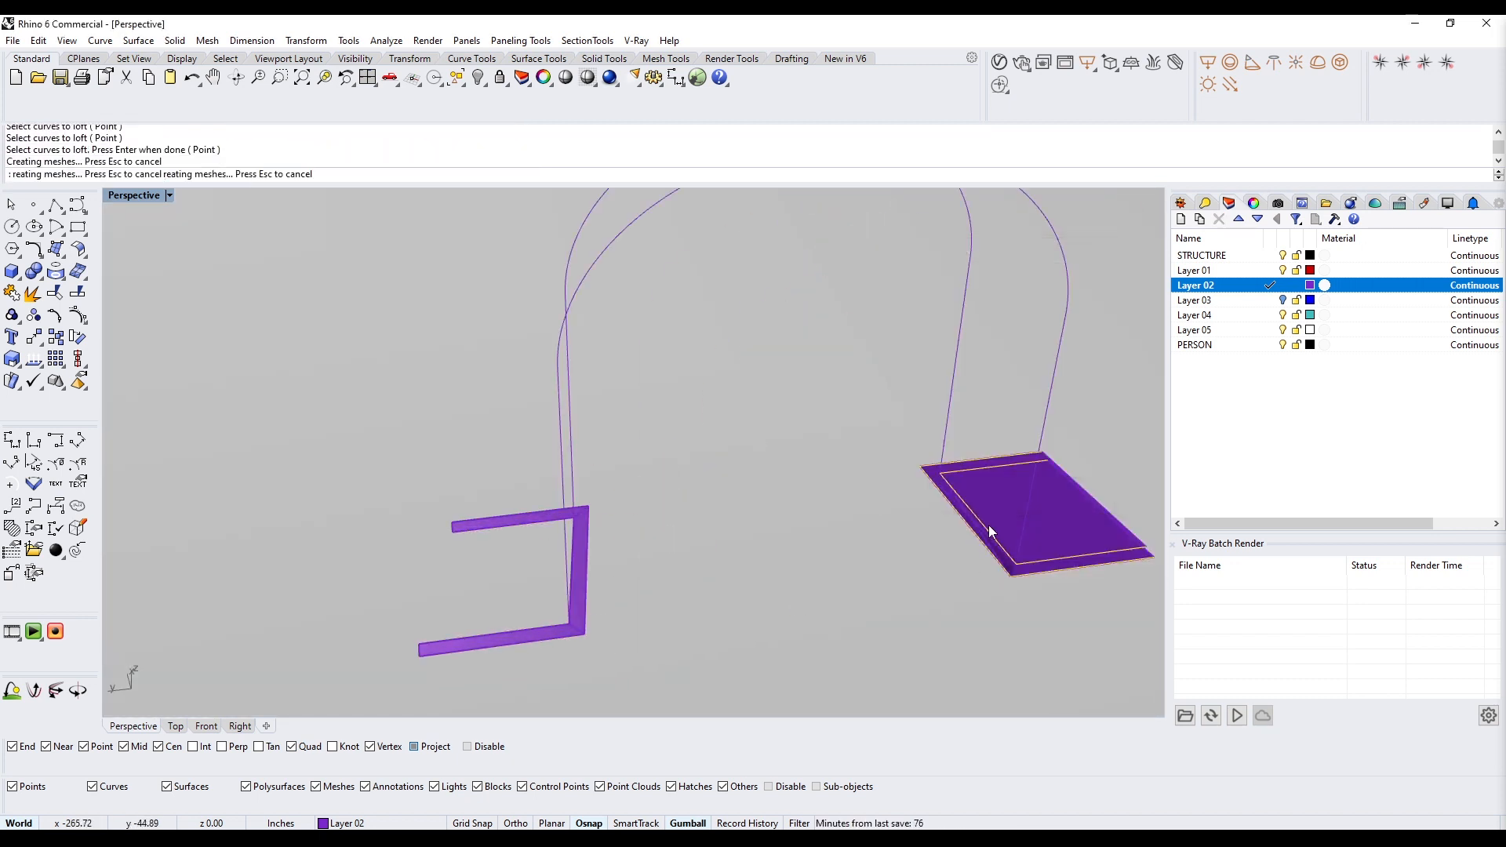
Merge the coplanar faces of both lofted base polysurfaces with MergeAllFaces
scroll(997, 554, down, 3)
shift+right_drag(997, 554, 1165, 519)
shift+click(579, 623)
text(MREGEALLF)
key(Return)
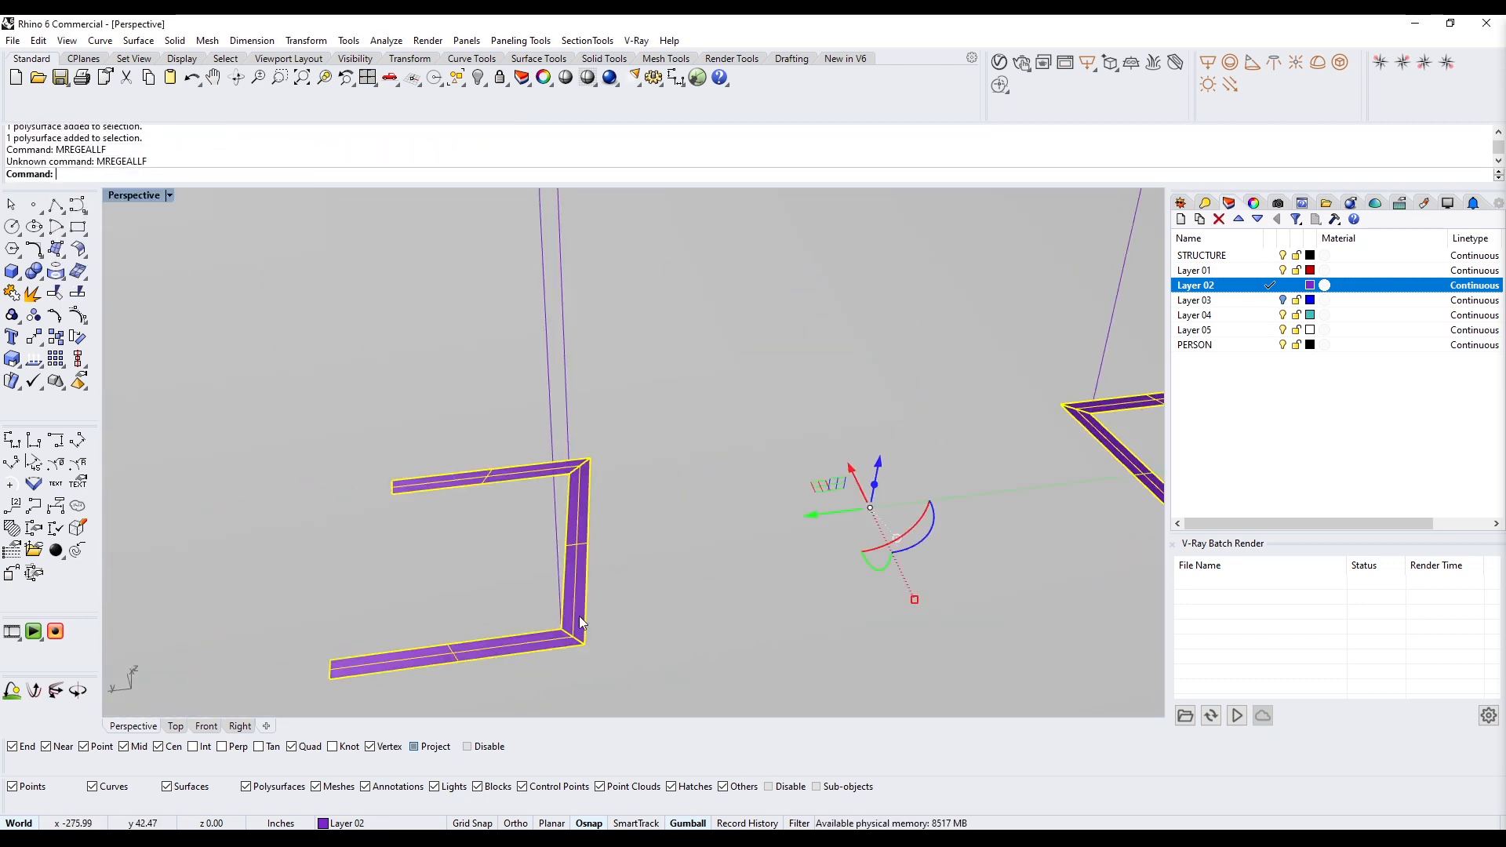
key(Escape)
right_drag(569, 617, 548, 506)
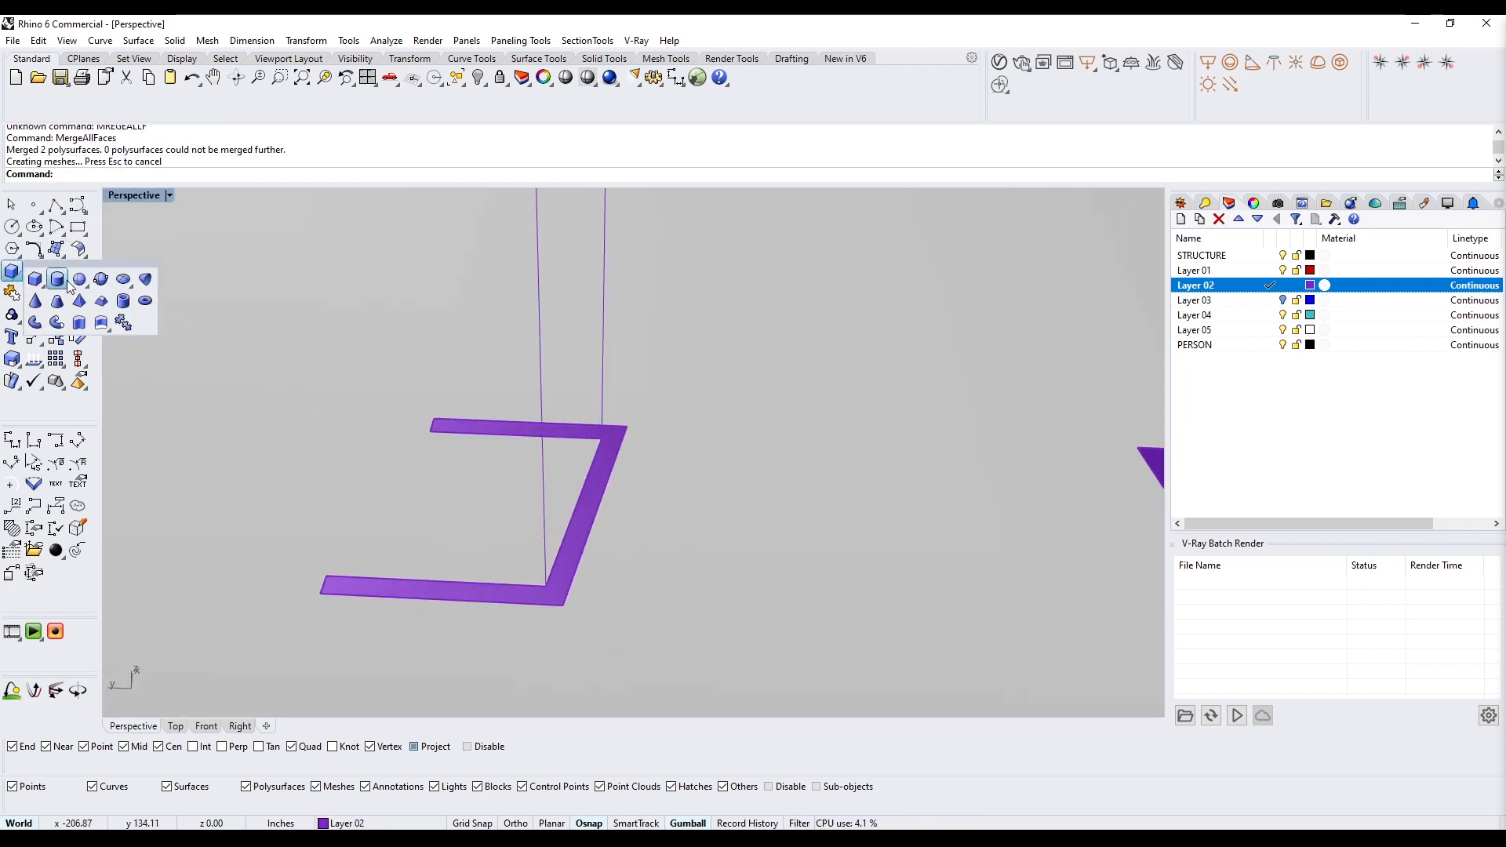
click(62, 281)
click(428, 527)
click(429, 526)
right_drag(429, 525, 616, 521)
click(407, 557)
key(ctrl+z)
right_click(518, 459)
key(Escape)
click(710, 541)
scroll(750, 558, down, 2)
scroll(739, 511, down, 5)
right_drag(746, 588, 718, 608)
scroll(740, 513, down, 5)
scroll(706, 581, up, 8)
Try a short polyline across the corner of the base surface on one side of the doorway, then delete it
click(54, 205)
scroll(569, 500, up, 4)
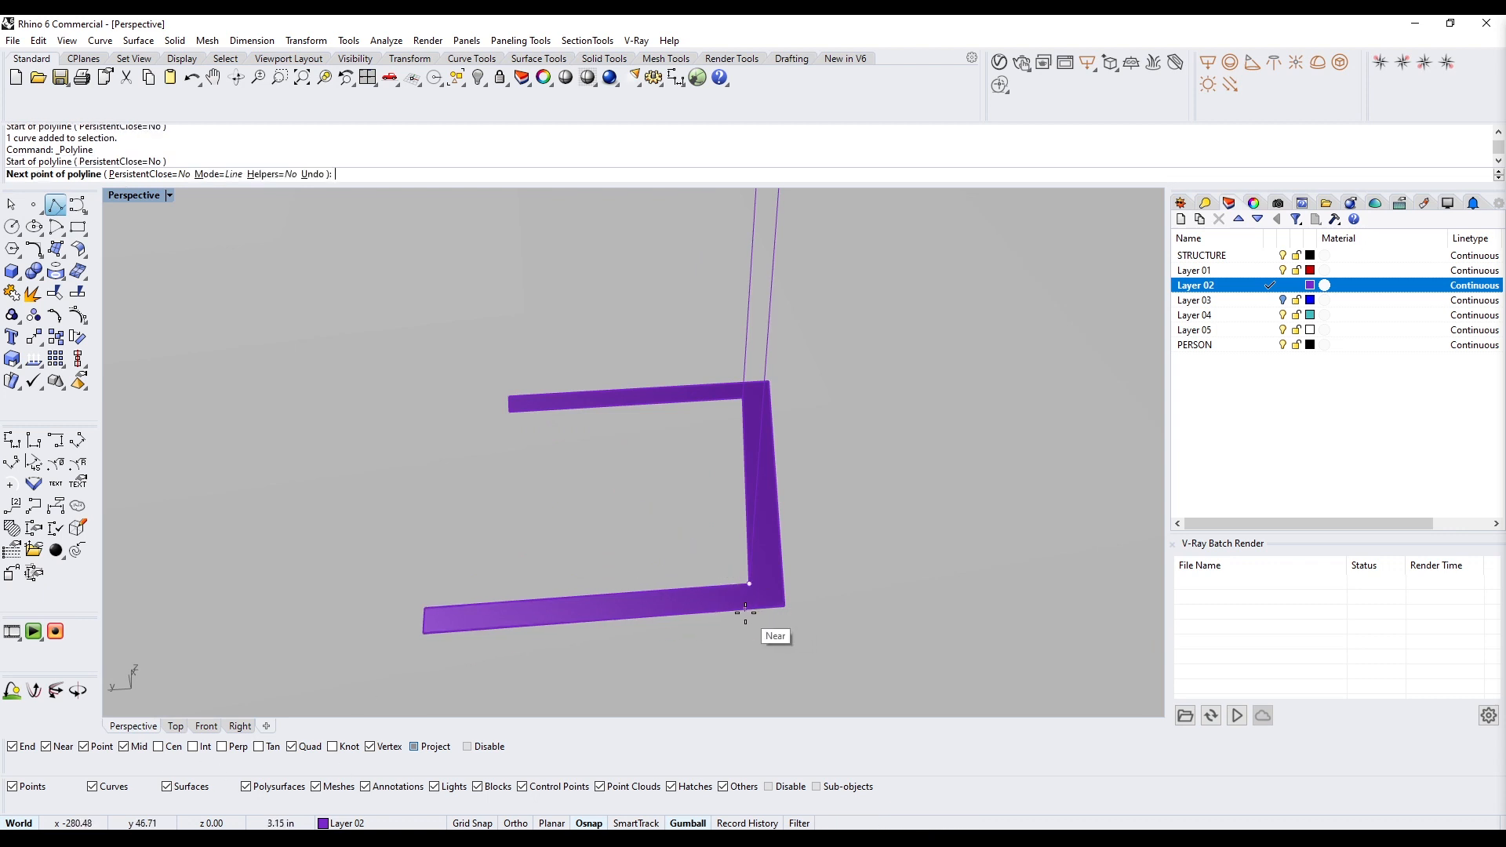
right_click(756, 606)
click(754, 601)
click(788, 615)
right_drag(742, 621, 720, 553)
scroll(745, 600, up, 3)
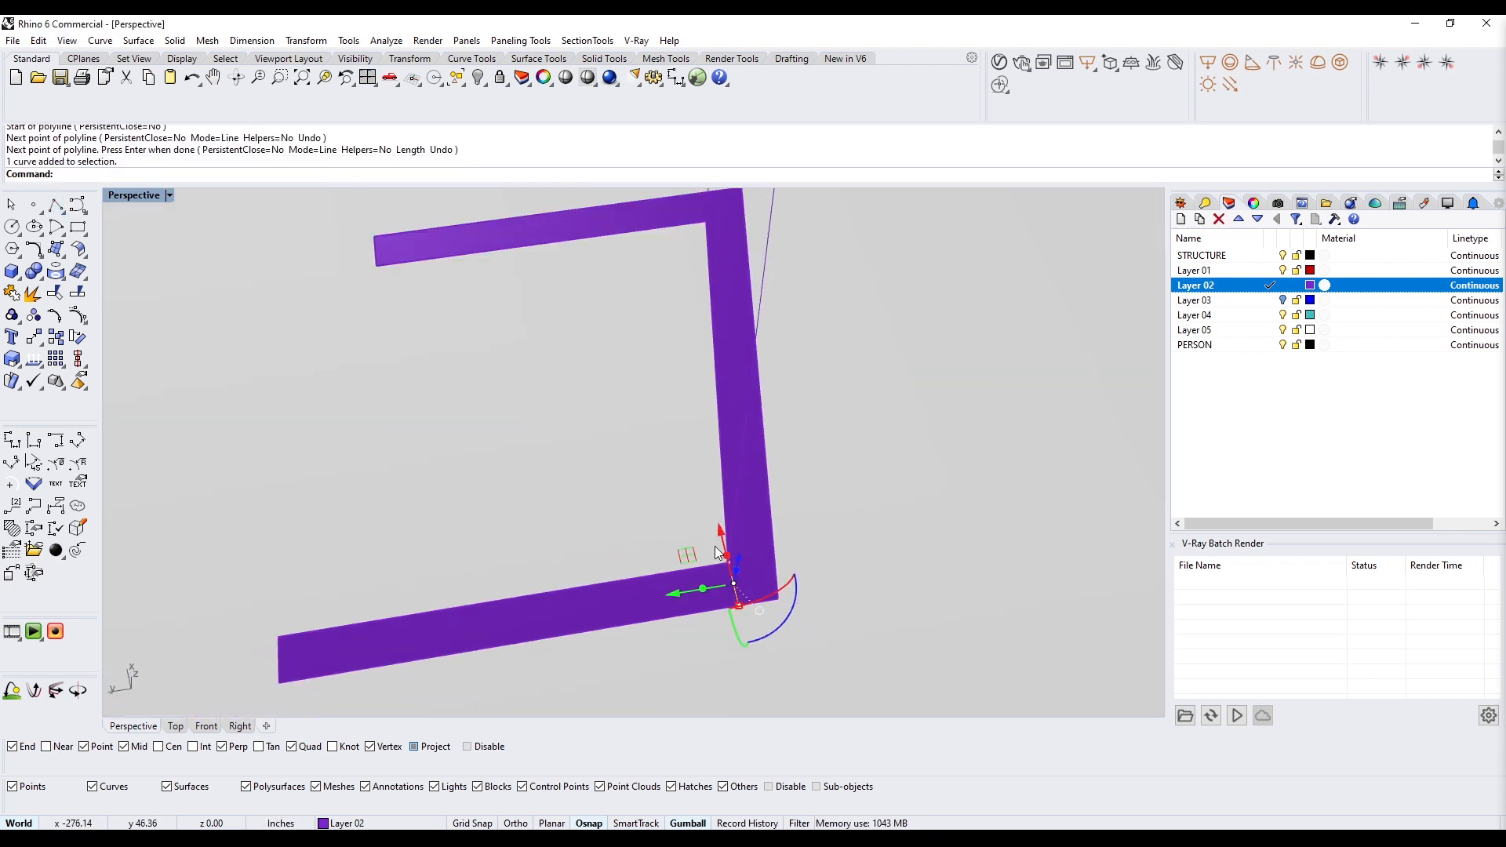
key(Delete)
Extrude the base surface on one side of the doorway vertically into a thin U-shaped solid
scroll(787, 484, down, 7)
right_drag(787, 484, 597, 502)
click(663, 552)
drag(536, 466, 536, 446)
right_drag(596, 517, 659, 589)
scroll(646, 558, up, 3)
Place a cylinder about 31 inches in diameter and 4 inches high over the end of one base arm
click(19, 276)
click(45, 286)
click(327, 517)
click(510, 484)
click(510, 463)
click(511, 494)
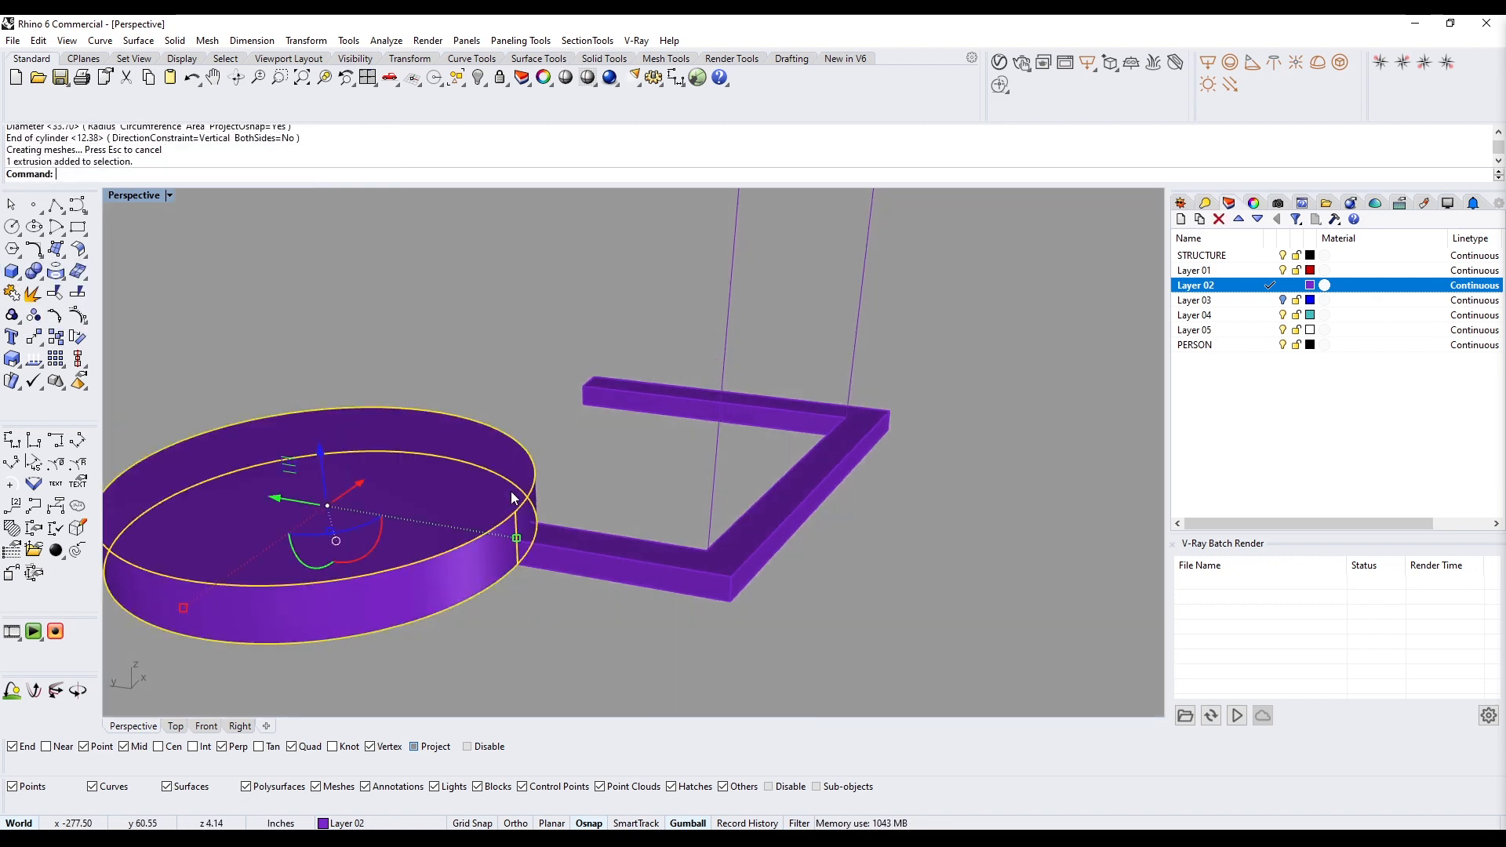
Place a cylinder about 29 inches in diameter over the other arm's end and lower both cylinders through the base solid
right_drag(510, 494, 666, 651)
right_click(706, 659)
click(784, 672)
click(601, 680)
click(662, 564)
right_drag(662, 564, 709, 483)
click(709, 484)
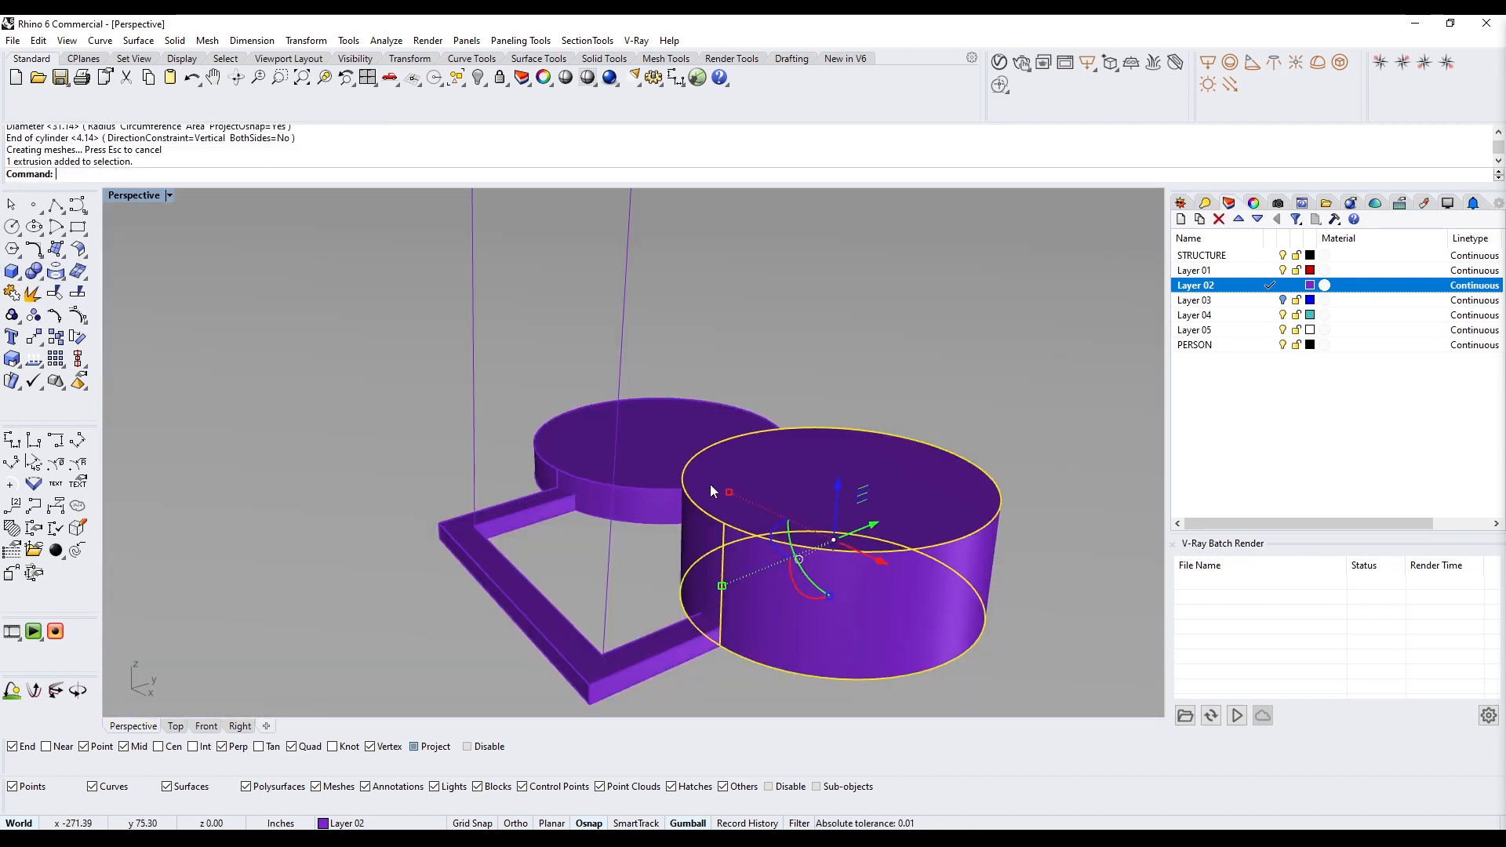
shift+click(651, 451)
drag(749, 471, 749, 483)
Subtract both cylinders from the U-shaped base solid with BooleanDifference and delete the cylinders
click(645, 605)
click(676, 670)
click(722, 712)
key(Delete)
click(538, 510)
key(Delete)
click(538, 511)
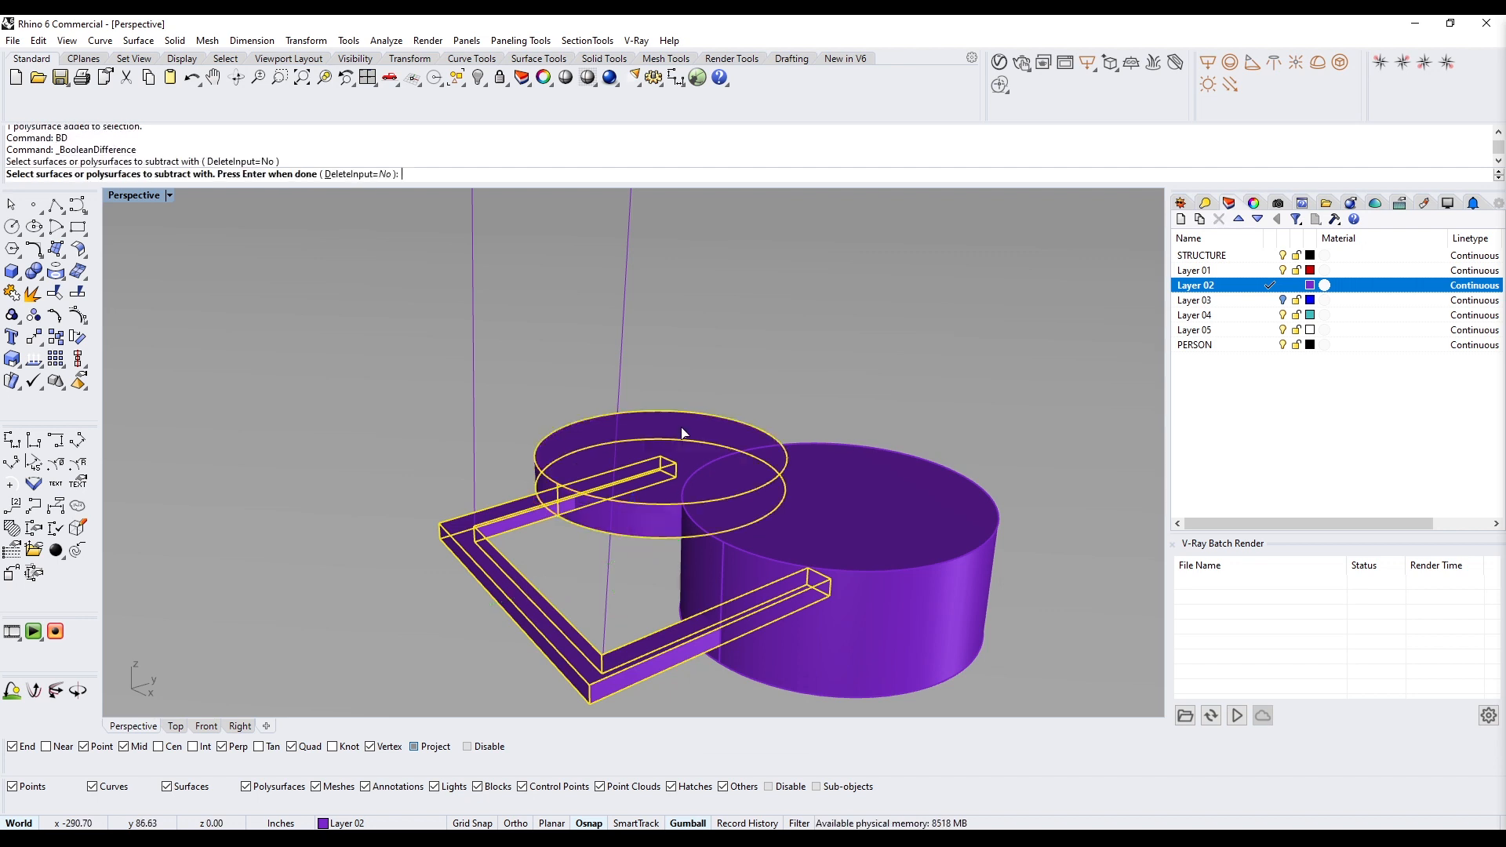
right_click(867, 535)
click(866, 535)
key(Delete)
click(761, 477)
key(Delete)
Try a cylinder about 3 inches in diameter at the corner of the trimmed arm end, then delete it
scroll(773, 633, up, 4)
right_drag(761, 478, 773, 675)
scroll(710, 628, up, 2)
click(754, 586)
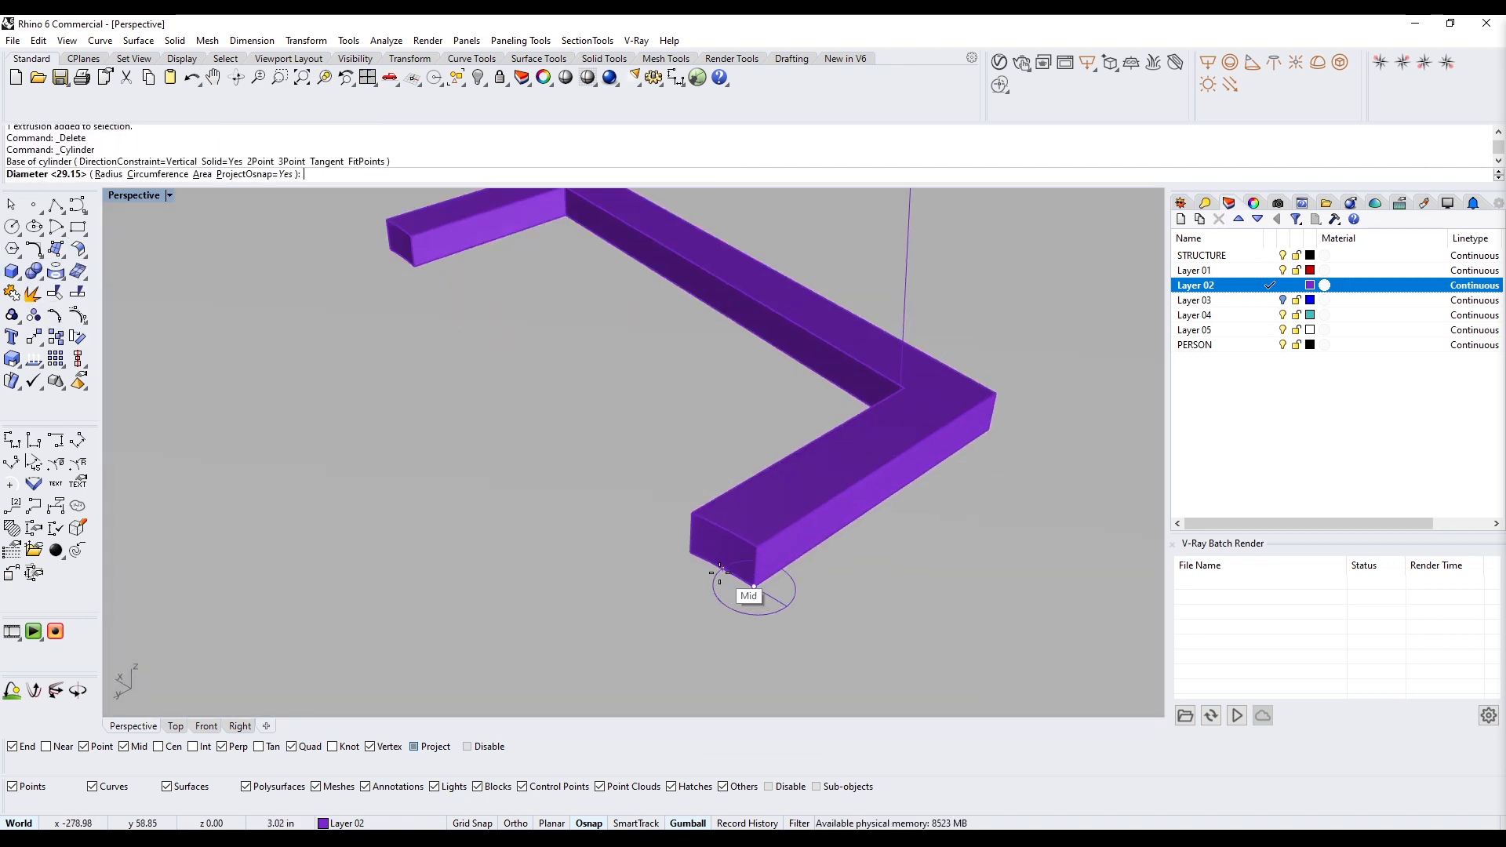
click(757, 552)
right_click(757, 553)
right_drag(757, 552, 832, 586)
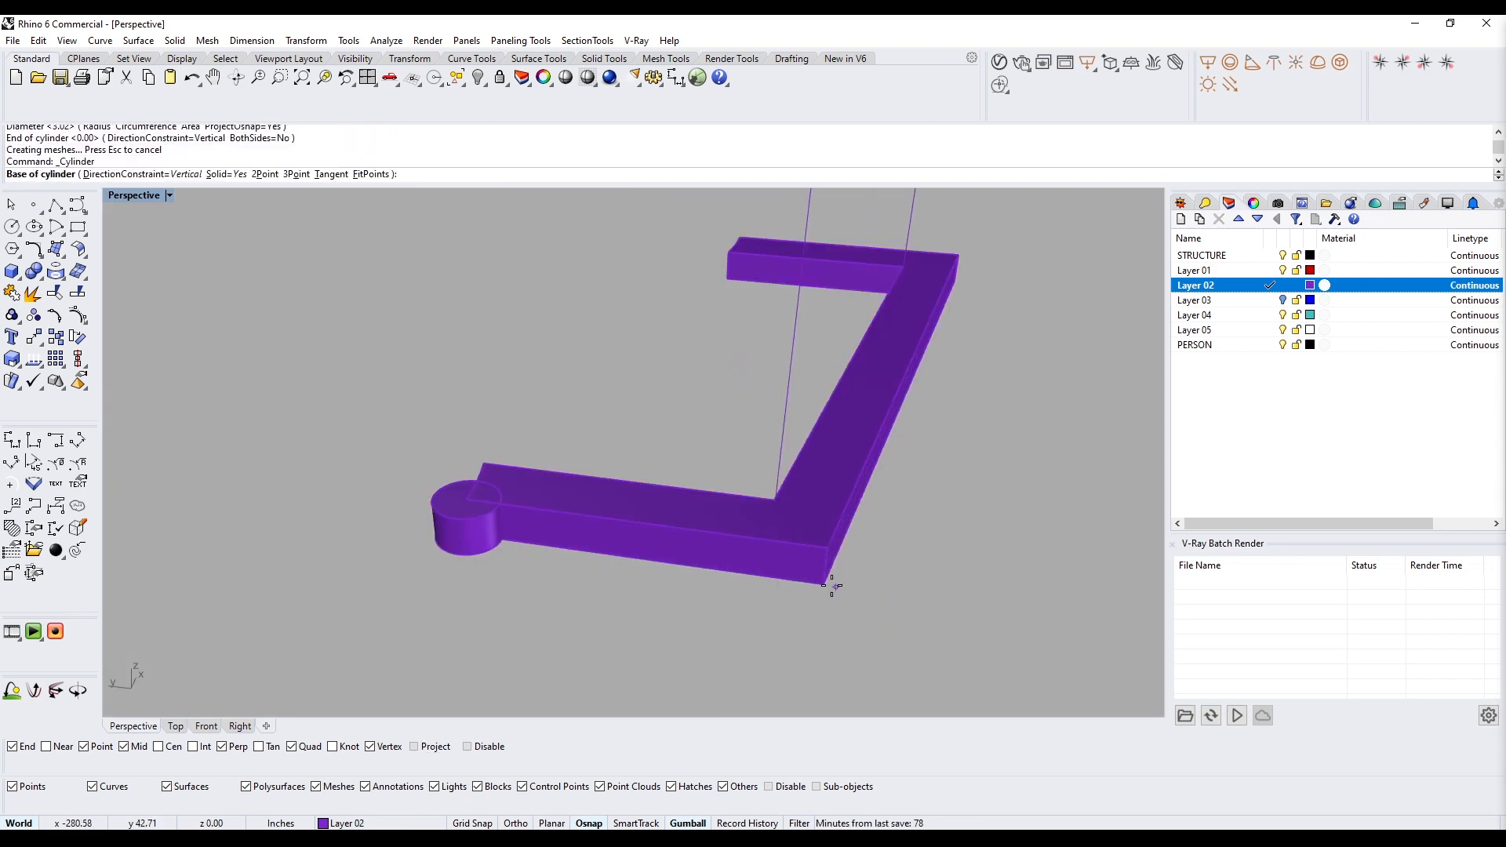
scroll(822, 553, down, 5)
click(812, 572)
key(Delete)
click(659, 559)
key(Delete)
Fillet vertical edges at the arm end and outer corner of the base solid with a 1.5 inch radius
right_drag(659, 565, 722, 573)
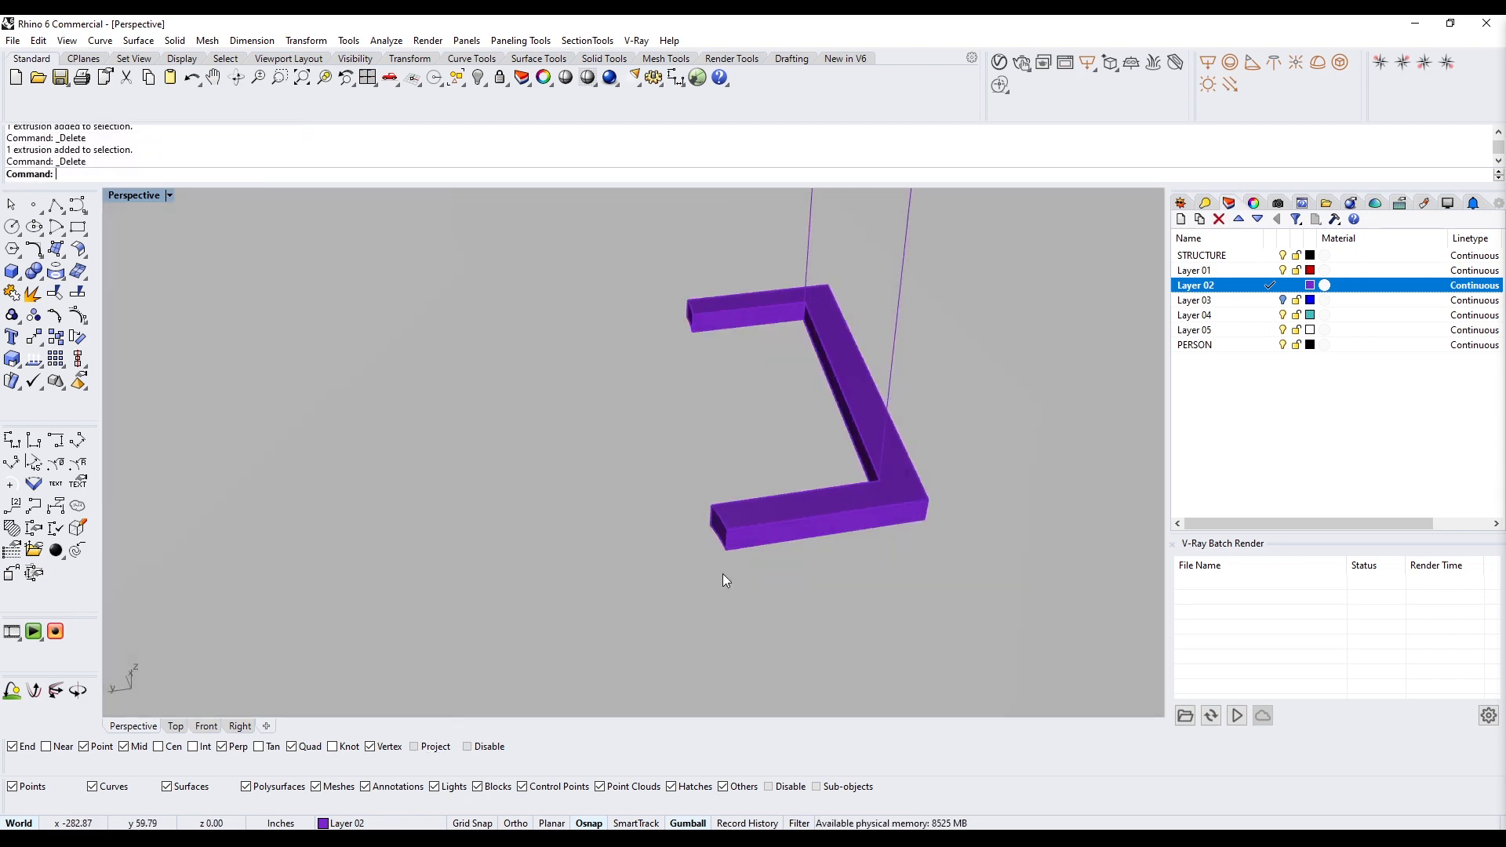
text(FilletEdge)
key(Return)
text(1.5)
key(Return)
click(727, 541)
scroll(863, 542, up, 3)
click(952, 558)
key(Return)
key(Return)
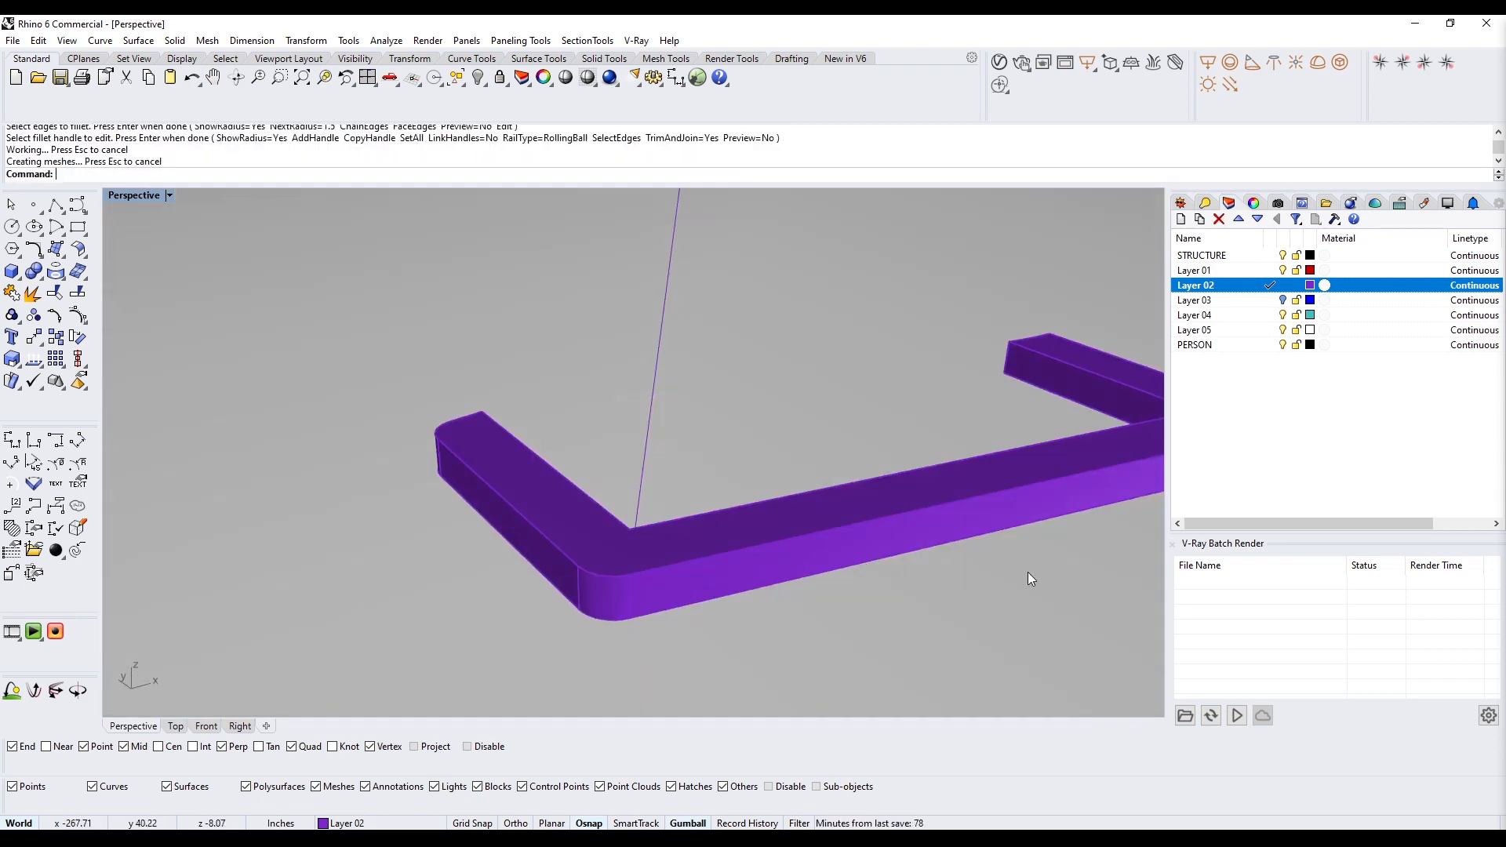
Repeat the 1.5 inch edge fillet on the other side of the U-shaped base solid
right_click(1028, 572)
right_drag(1027, 572, 596, 473)
click(596, 477)
key(Return)
key(Return)
right_drag(653, 362, 724, 496)
Replace the base solid with its rounded outline and sweep that profile along the two arch curves with Sweep2
click(696, 259)
key(Delete)
scroll(724, 496, down, 6)
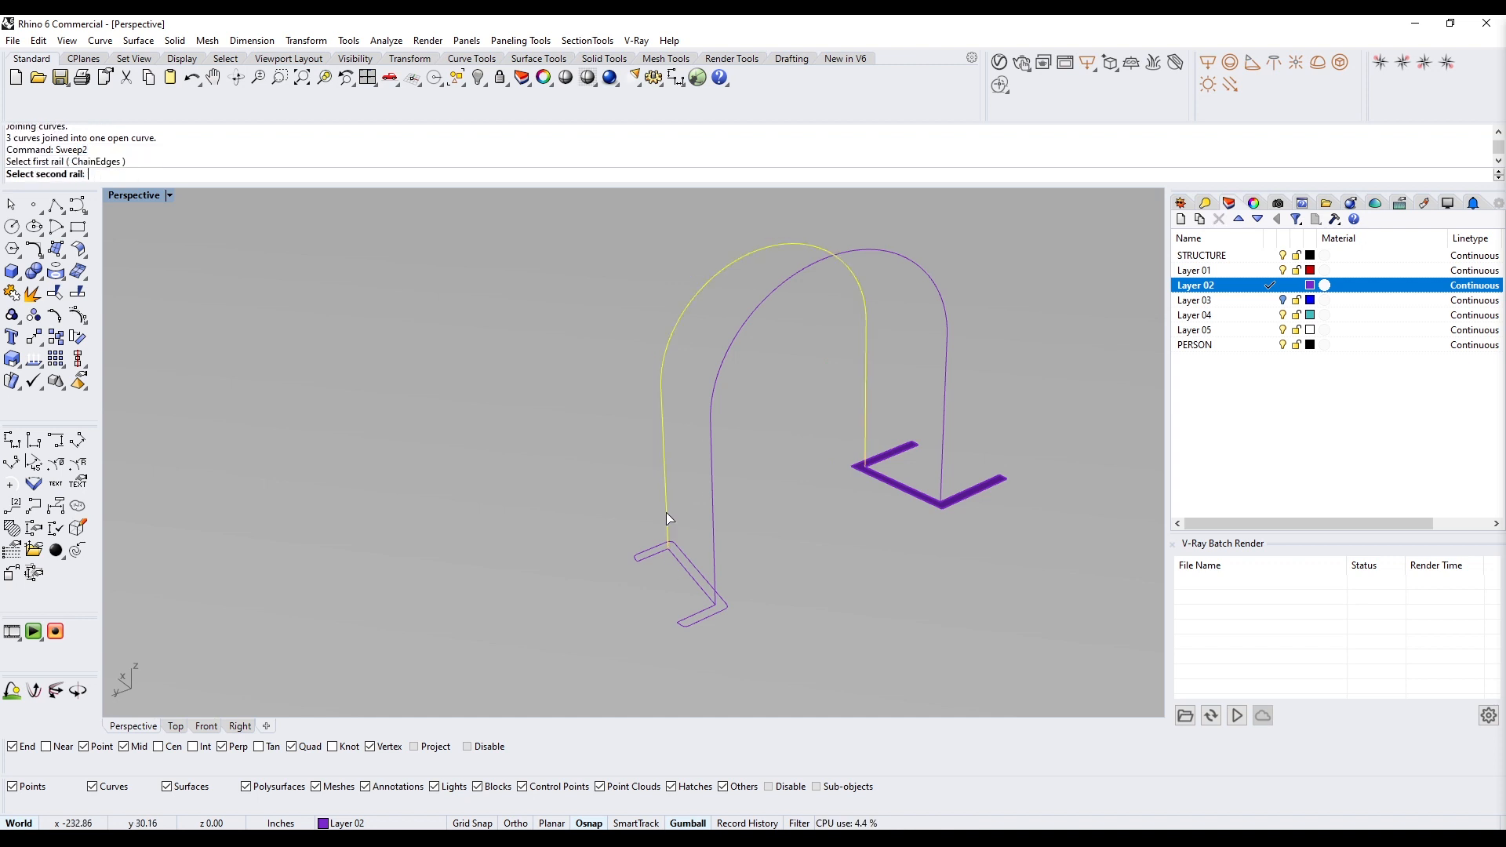
click(712, 552)
key(Return)
key(Return)
key(Return)
right_drag(850, 572, 619, 487)
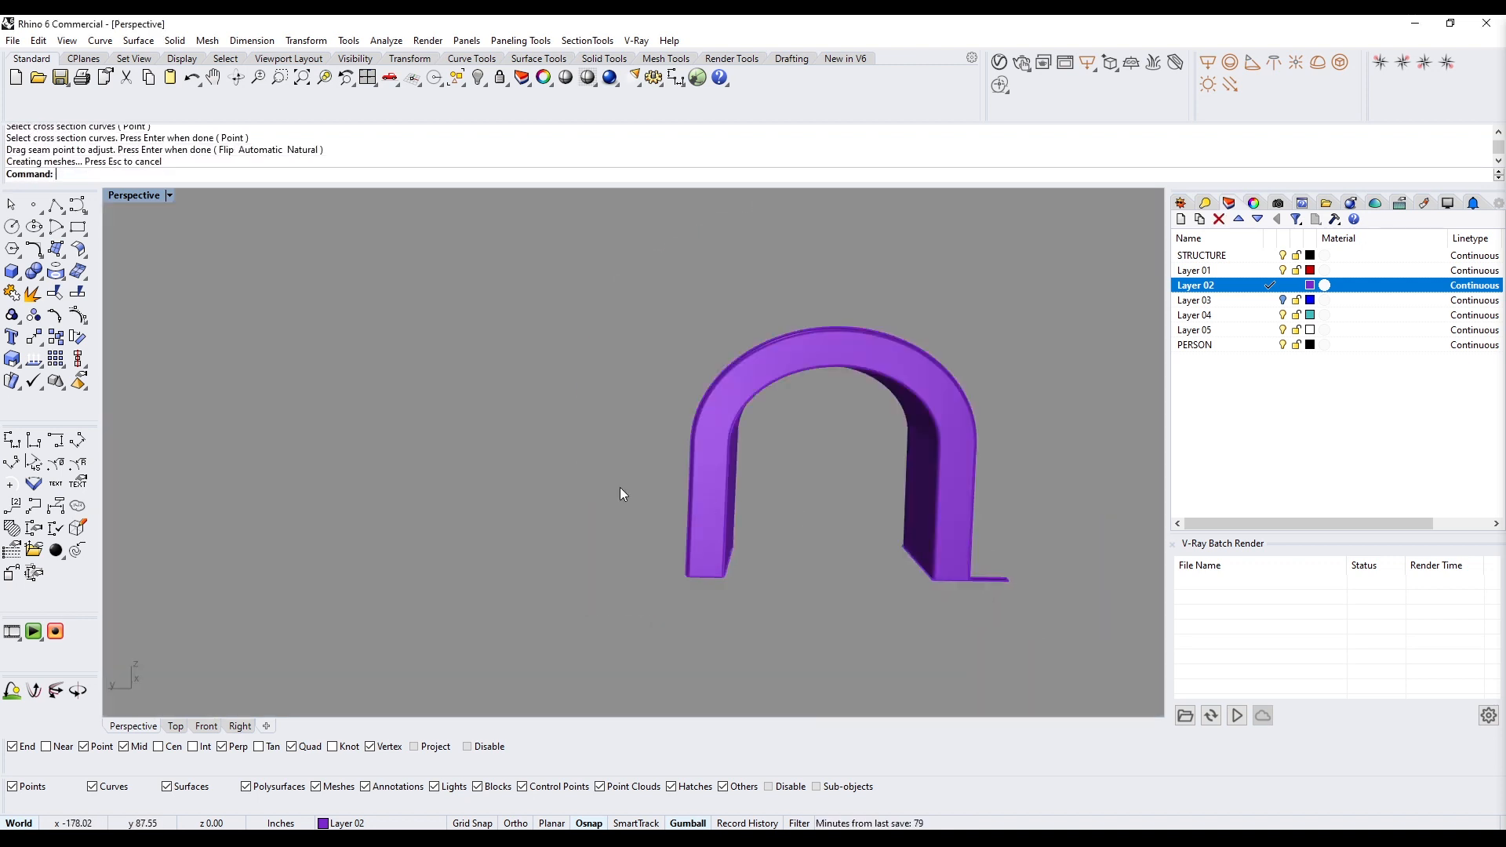
Delete everything except the swept door frame and cap its open ends
key(Delete)
drag(585, 291, 1059, 677)
ctrl+click(953, 505)
key(Delete)
click(952, 505)
text(cap)
key(Return)
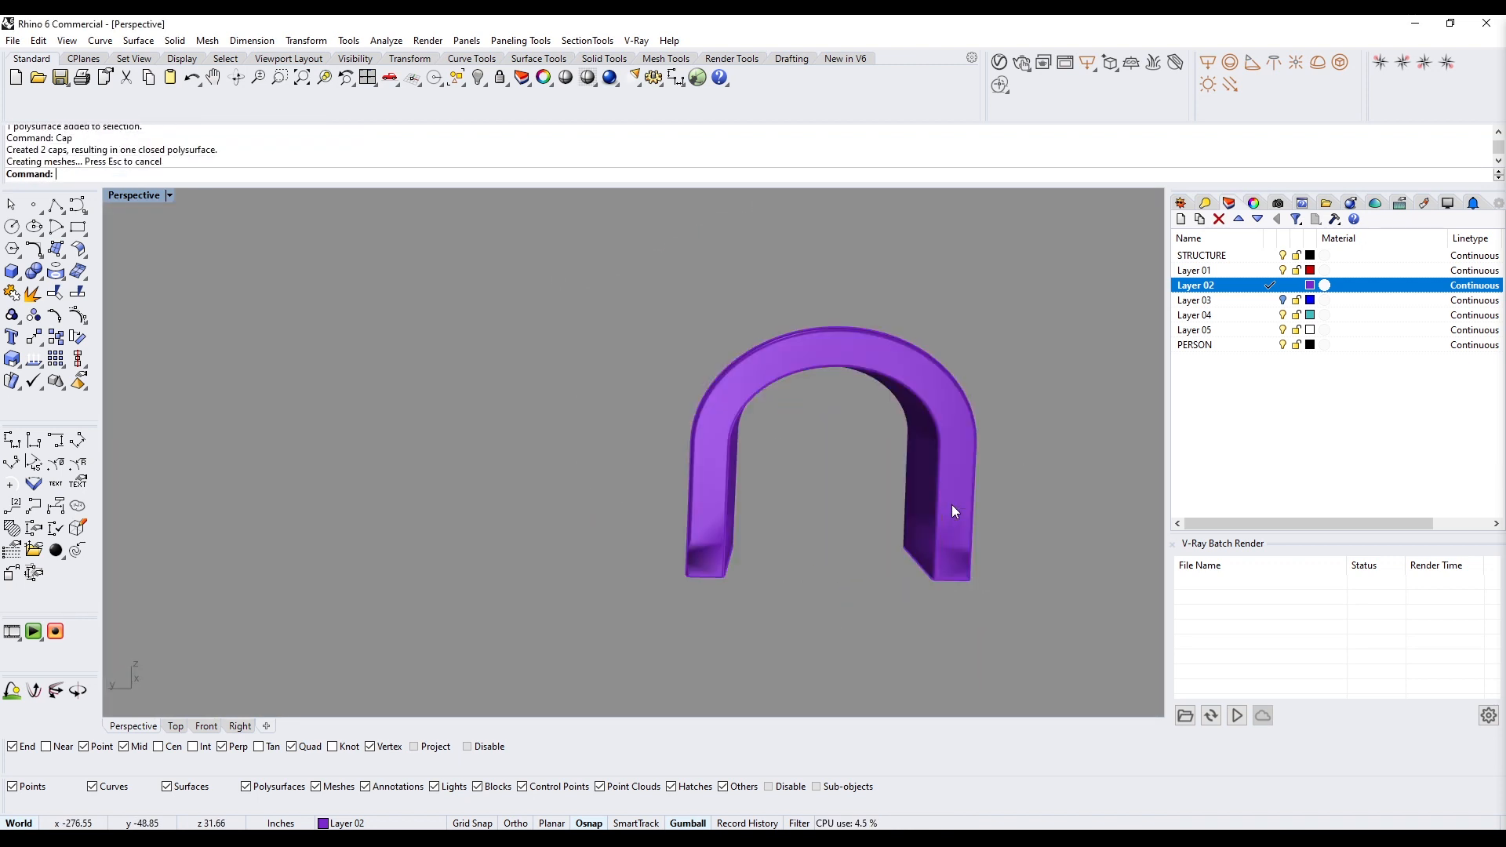
Undo the cap and unisolate the remaining objects to check the frame against the dome
key(ctrl+z)
right_drag(586, 494, 390, 426)
text(Unisolate)
key(Return)
scroll(746, 558, down, 3)
scroll(785, 471, up, 3)
Undo the frame sweep and the edge fillets to return to the unfilleted base solid
key(ctrl+z)
key(ctrl+z)
key(ctrl+z)
key(ctrl+z)
key(ctrl+z)
right_drag(635, 543, 393, 365)
key(Escape)
scroll(779, 553, up, 6)
click(12, 271)
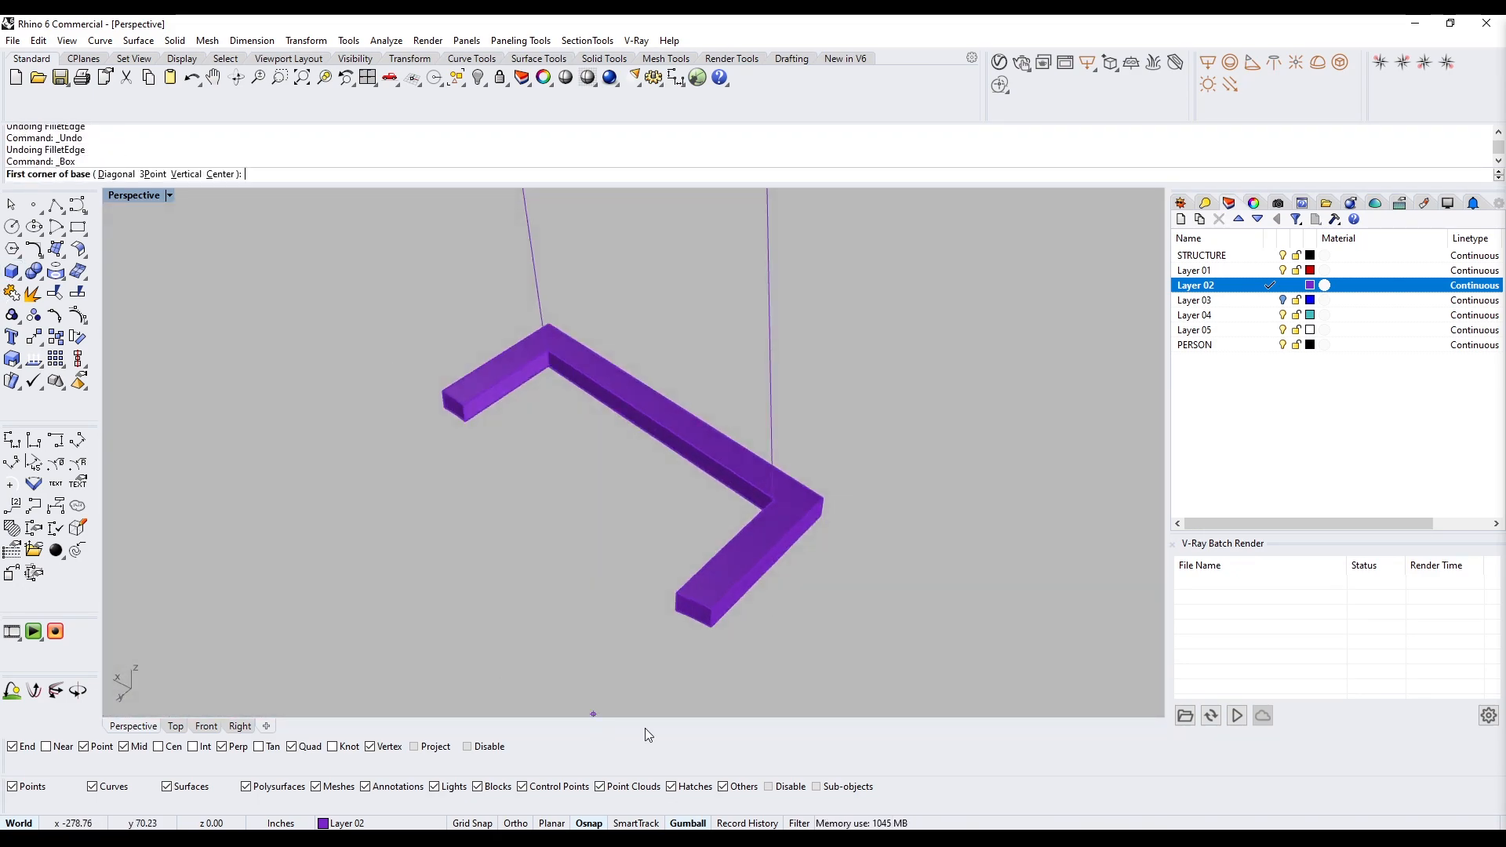
click(710, 626)
key(Escape)
Place a 16 inch diameter cylinder centred on the end midpoint of each arm of the base solid
click(60, 275)
click(694, 622)
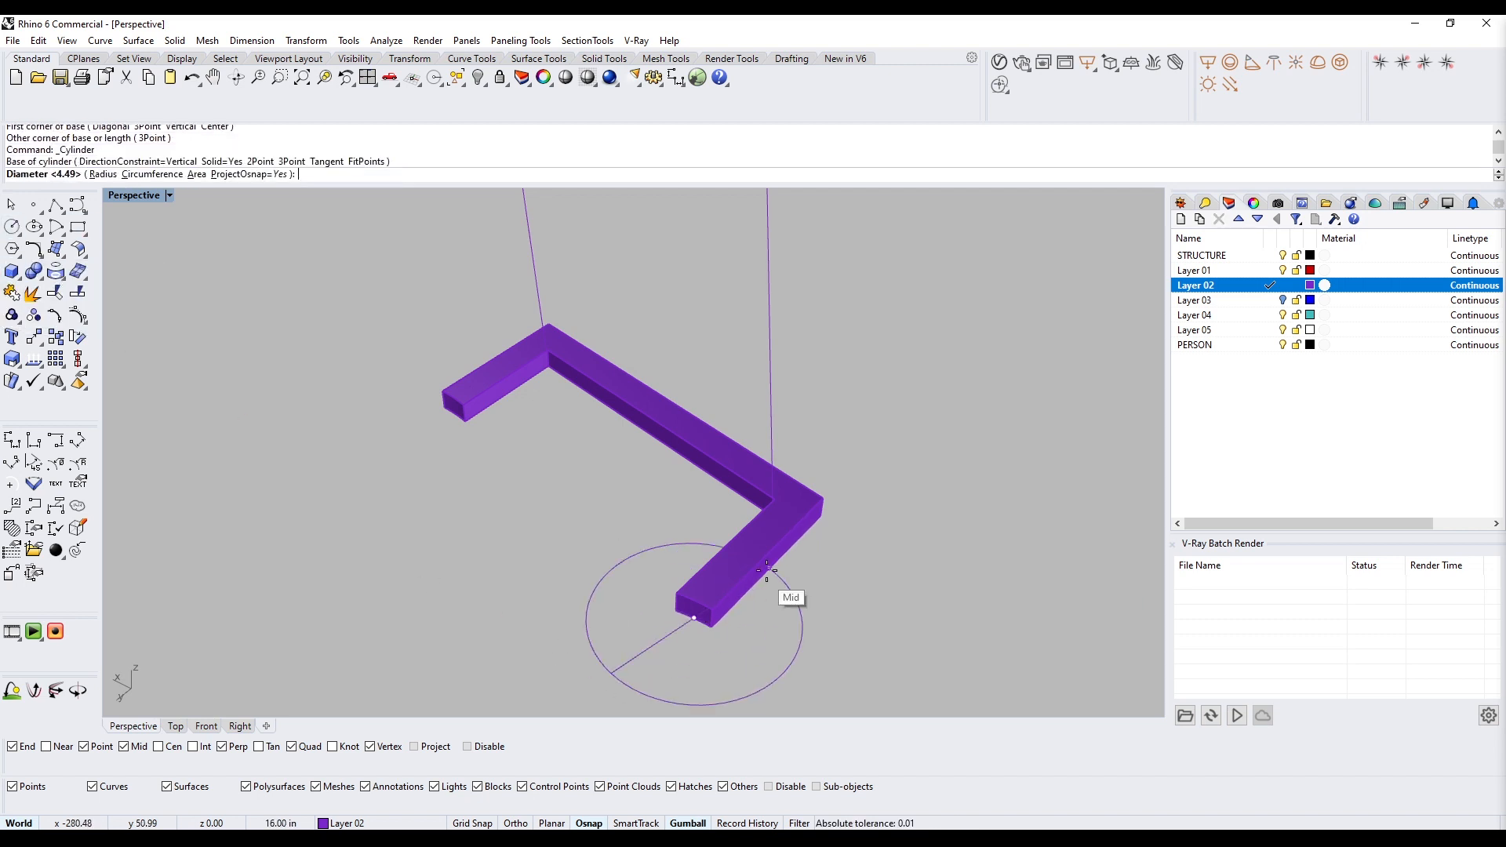
key(Return)
key(Return)
right_drag(346, 440, 627, 455)
key(Return)
click(477, 625)
key(Return)
key(Return)
Subtract both 16 inch cylinders from the base solid with BooleanDifference and clear away the leftover cylinders
click(505, 460)
text(bd)
click(549, 596)
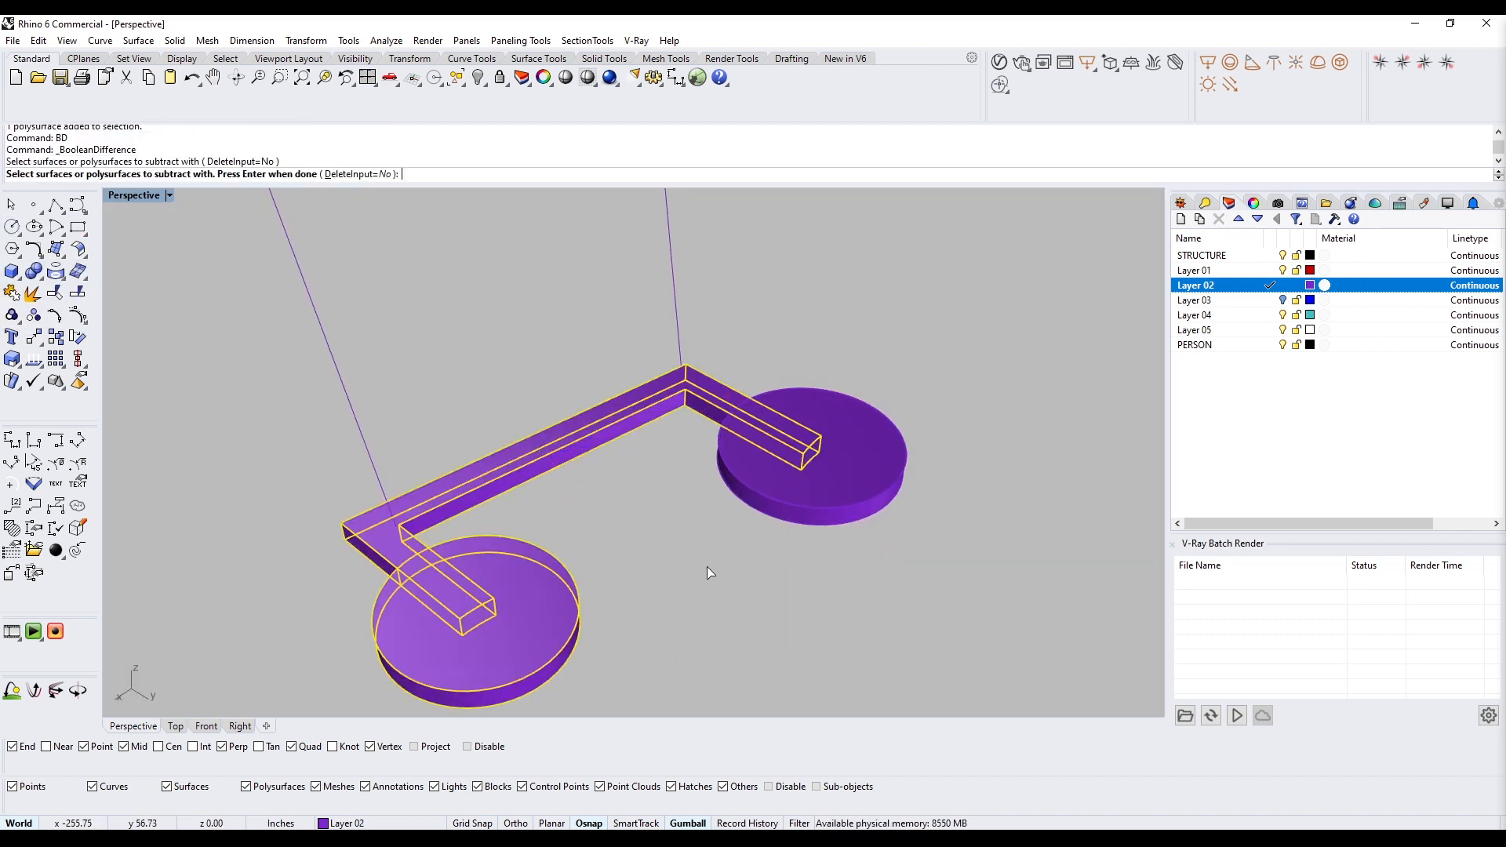
click(772, 491)
key(Return)
click(471, 620)
key(Delete)
Fillet the outer vertical edge at the trimmed end of one base arm with a 1.5 inch radius
right_drag(773, 490, 545, 474)
key(Return)
click(798, 608)
key(Return)
key(Return)
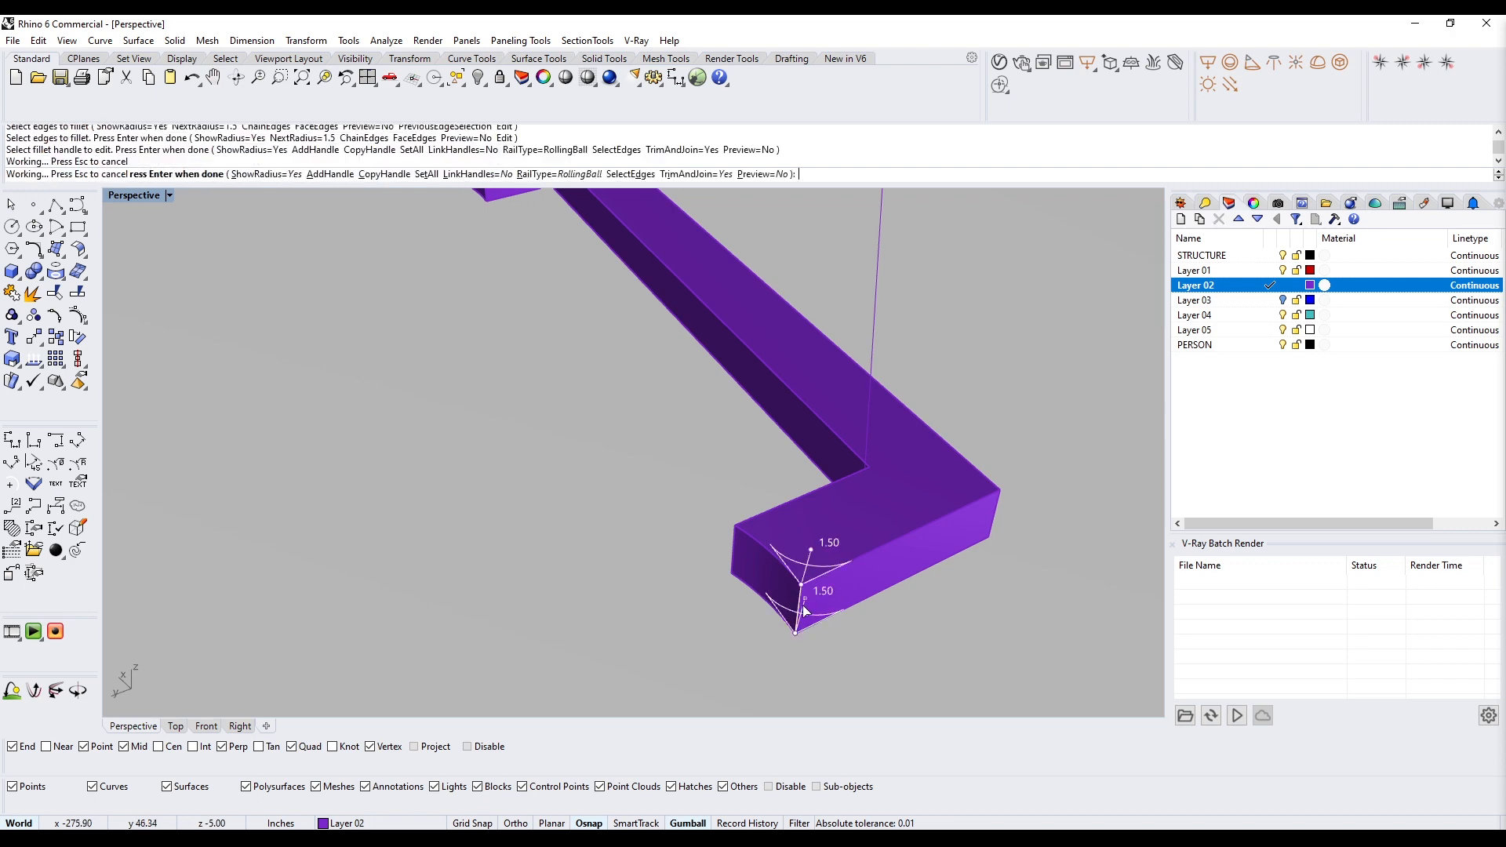
Fillet the outer vertical edge at the other base arm's trimmed end with a 1.5 inch radius
right_drag(800, 604, 440, 572)
click(440, 572)
key(Return)
key(Return)
Fillet the outer corner edges of the base solid with a 1 inch radius
key(Return)
text(1)
key(Return)
click(731, 569)
right_drag(731, 569, 612, 581)
click(612, 588)
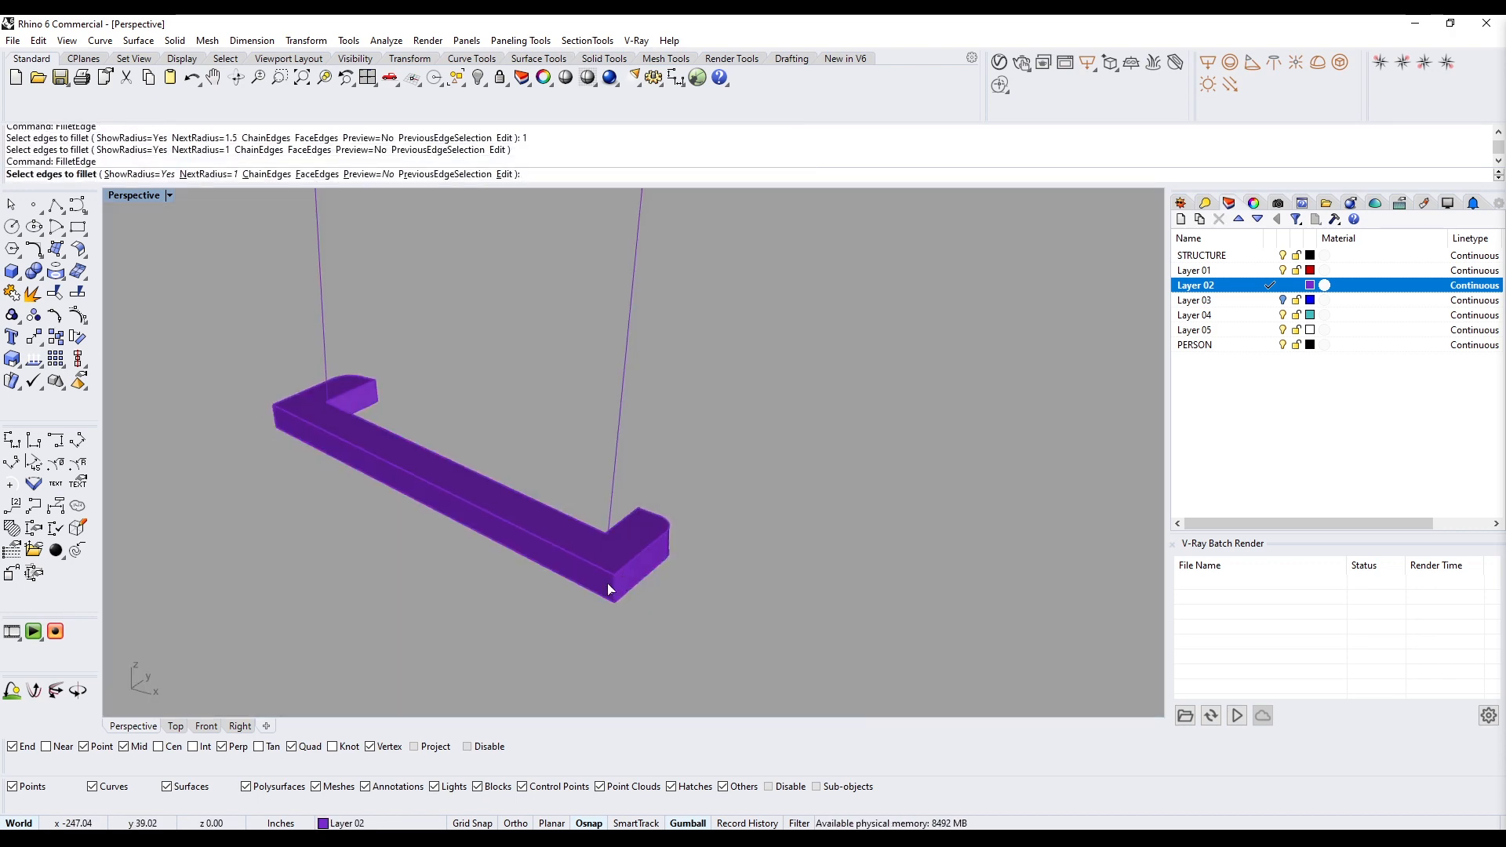
key(Return)
key(Return)
key(Return)
right_drag(298, 525, 549, 542)
click(450, 656)
key(Return)
key(Return)
Extract the rounded outline of the base solid with DupFaceBorder and delete the solid with its leftover curve and surface
right_drag(450, 656, 738, 504)
text(DupFaceBorder)
key(Return)
click(737, 503)
key(Return)
click(737, 504)
key(Delete)
click(1001, 608)
drag(1012, 638, 934, 549)
key(Delete)
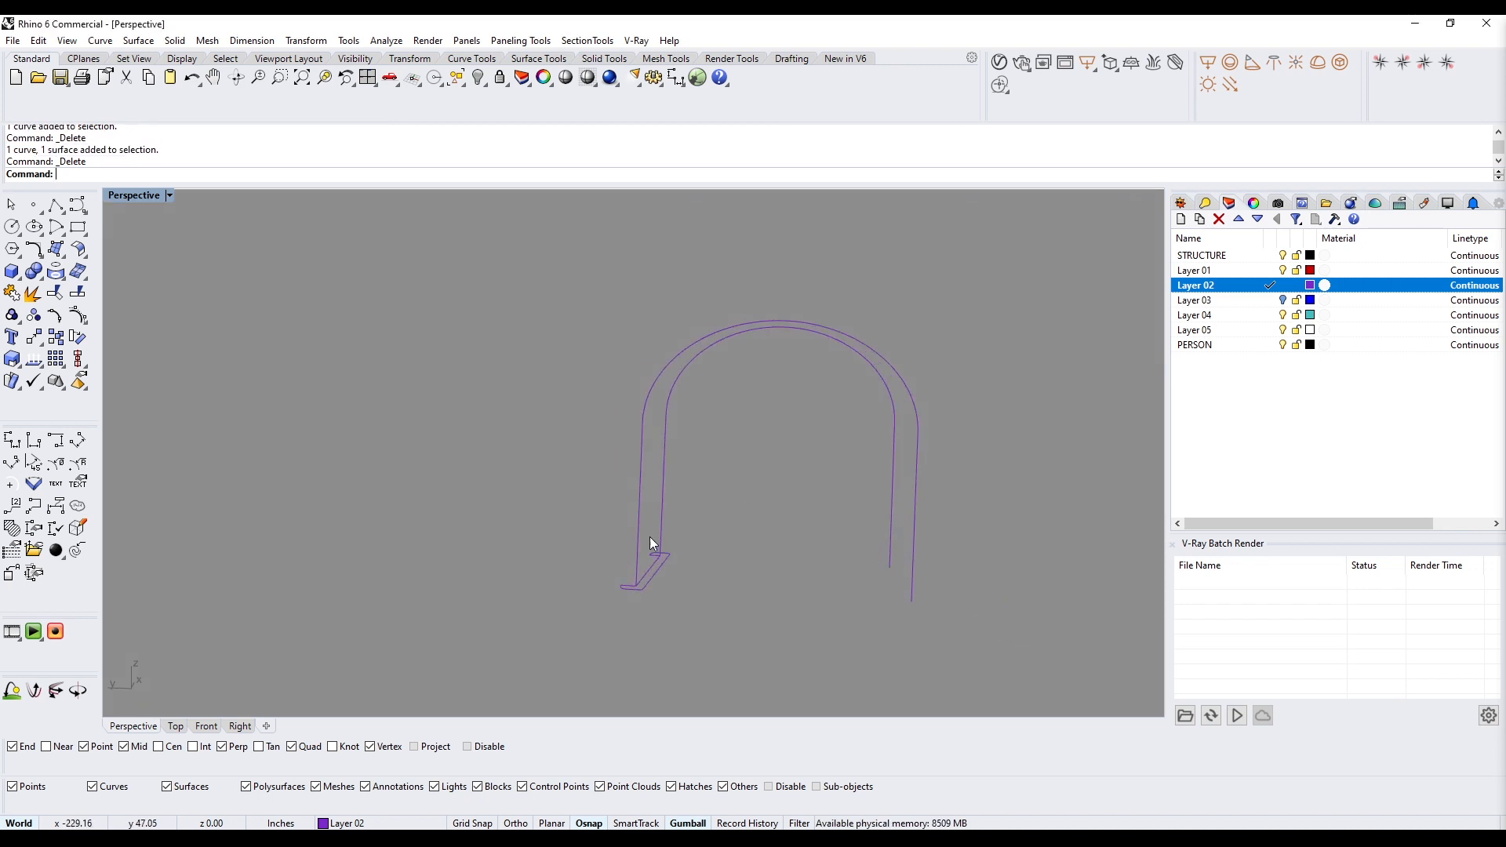
Join the arch curve segments into two open rail curves for the door frame
text(Sweep2)
key(Return)
click(649, 503)
key(Escape)
scroll(795, 453, down, 6)
drag(905, 446, 691, 361)
Sweep the rounded base profile along both arch rails with Sweep2 and delete the construction curves
right_drag(802, 618, 827, 604)
text(Sweep2)
key(Return)
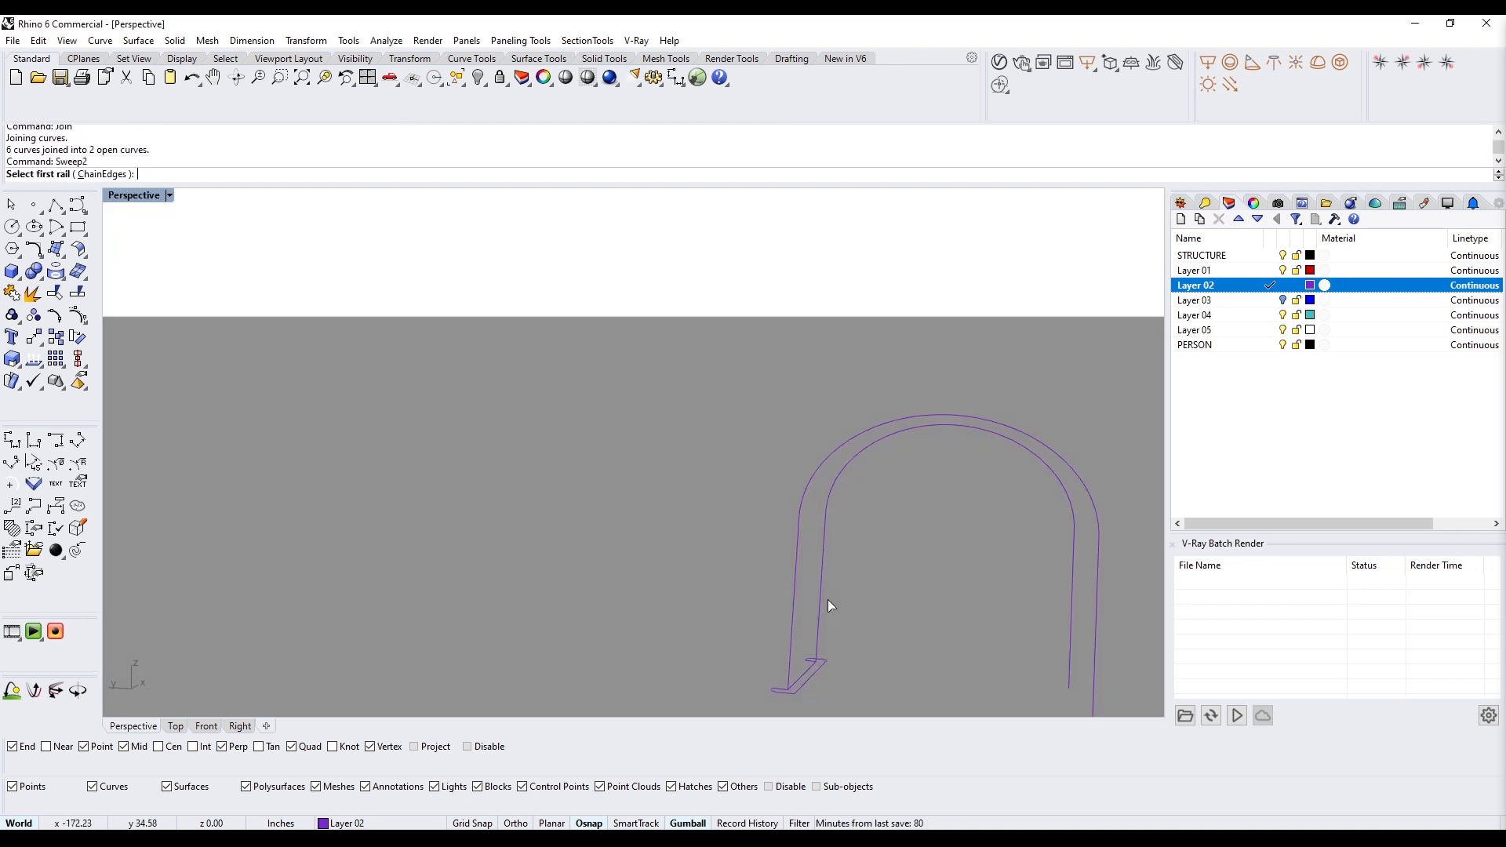
click(827, 605)
click(794, 618)
click(807, 672)
key(Return)
key(Return)
key(Return)
drag(614, 394, 922, 604)
key(Delete)
Show all hidden objects so the dome, panes and person surround the door frame again
click(805, 533)
text(Unisolate)
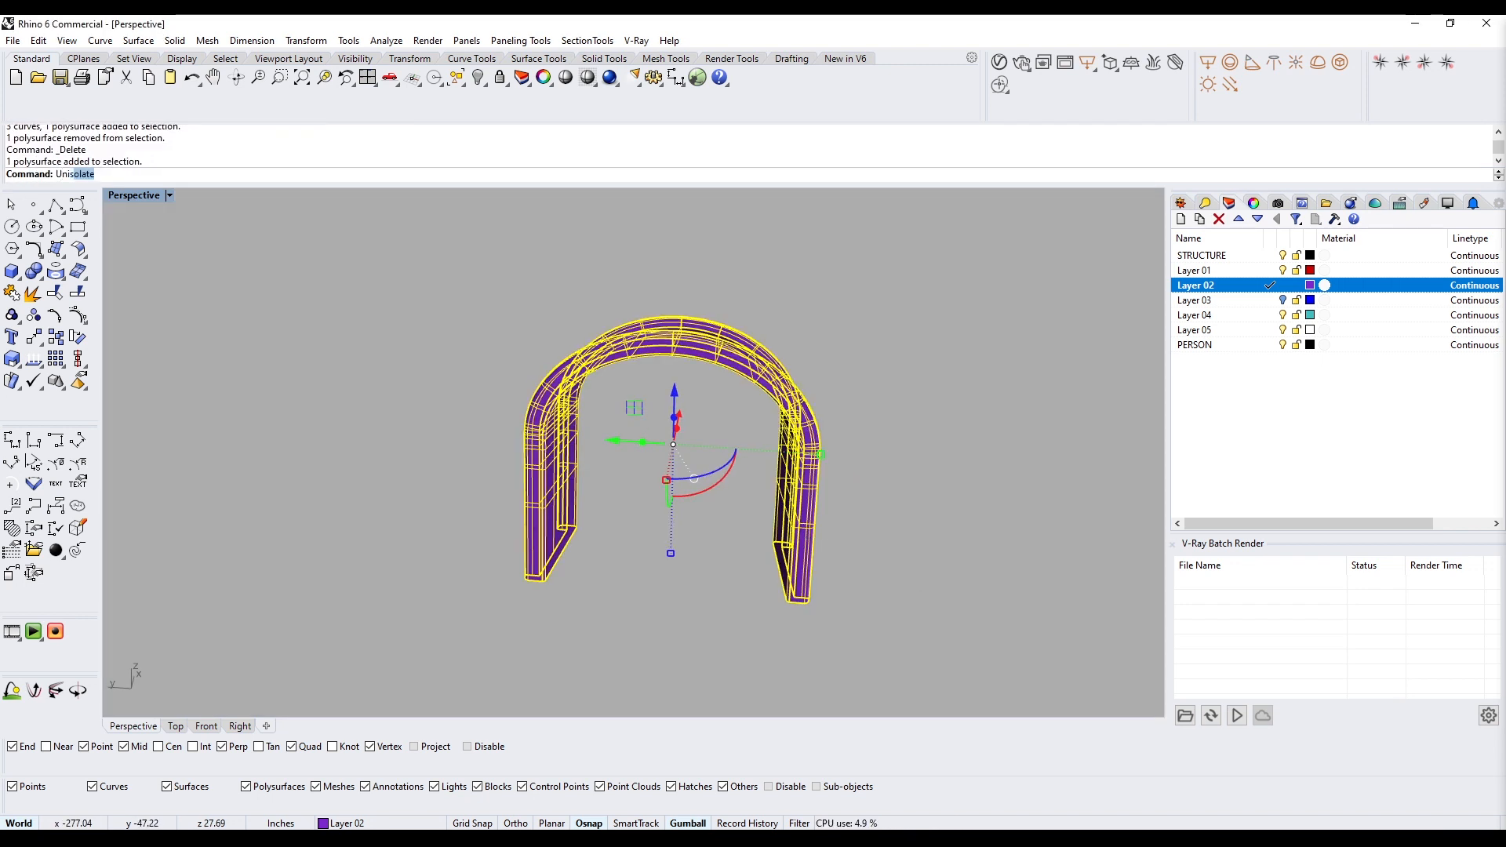
key(Return)
key(Return)
text(ShowQ)
key(Return)
text(Show)
key(Return)
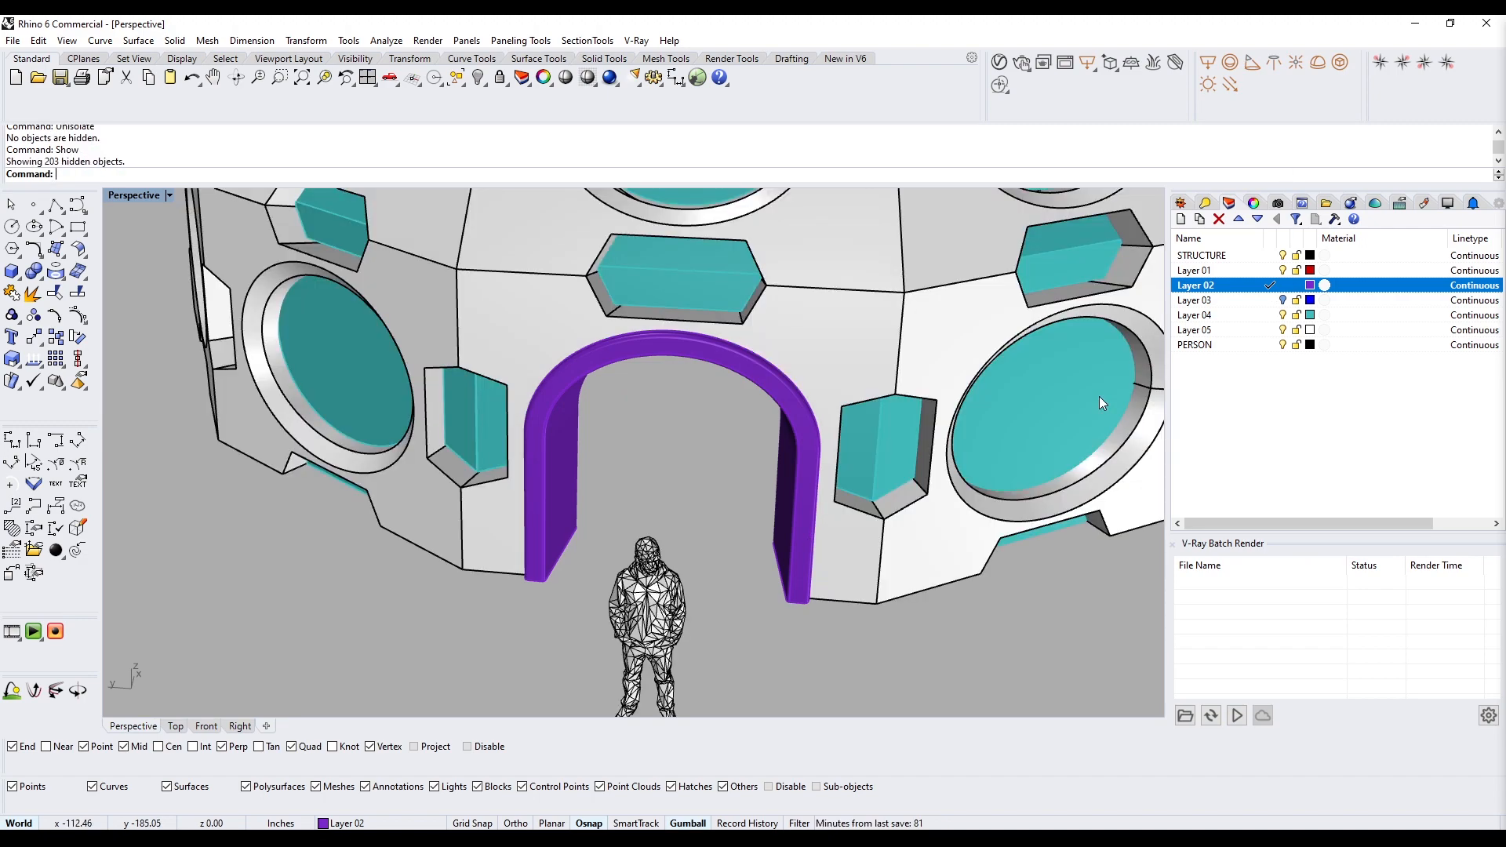
scroll(650, 517, down, 5)
right_drag(648, 518, 668, 559)
scroll(672, 541, down, 2)
Make Layer 05 current and draw a V-Ray rectangular light in the Top view that encloses the dome and the person
double_click(135, 196)
double_click(125, 195)
scroll(392, 440, down, 15)
right_drag(408, 463, 684, 505)
click(1270, 329)
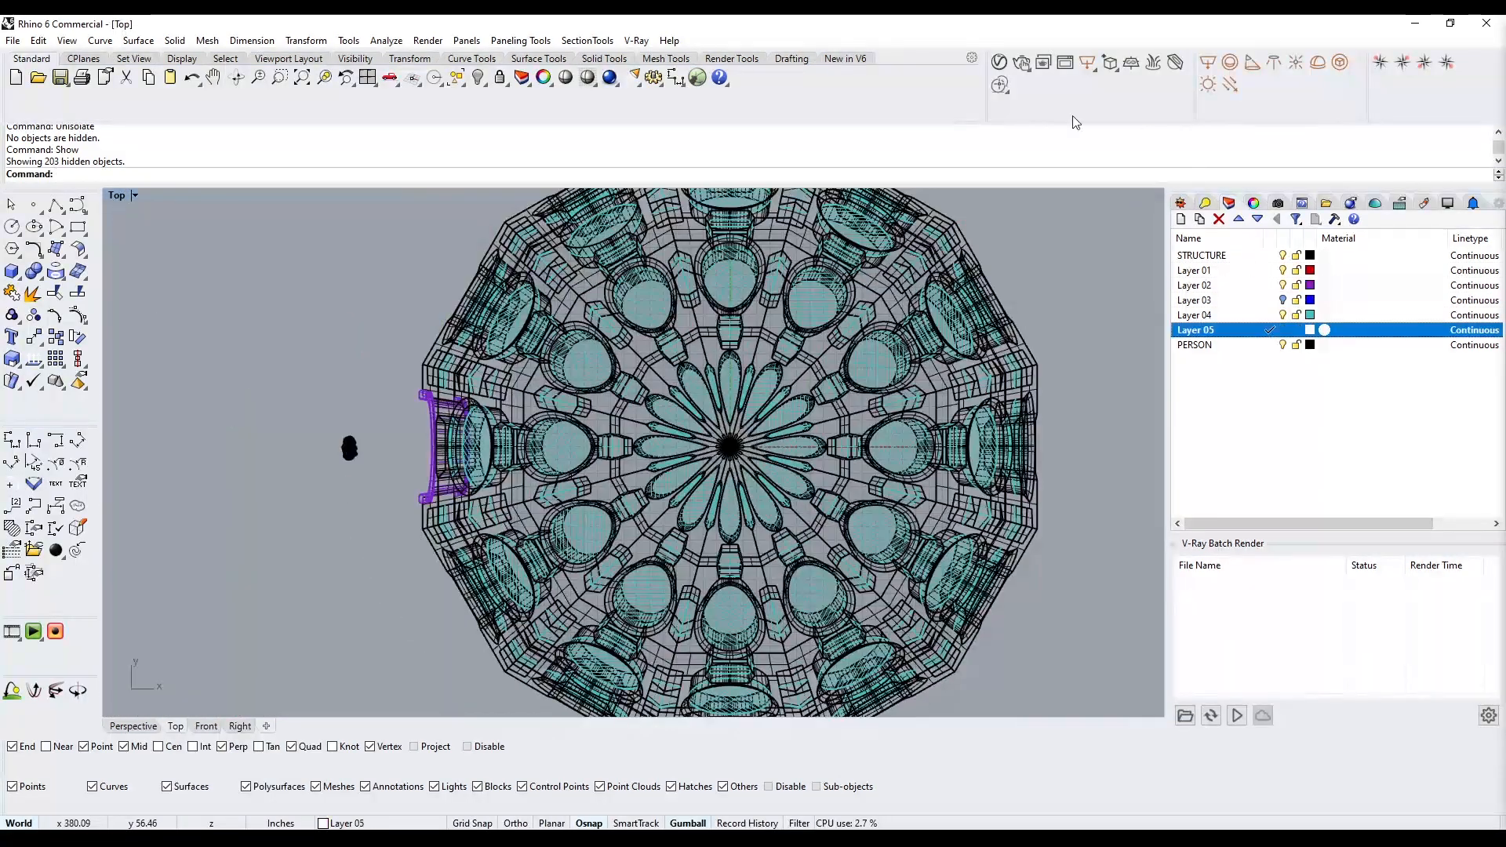
click(1207, 62)
scroll(557, 263, down, 2)
right_drag(560, 275, 560, 376)
scroll(518, 329, down, 8)
click(454, 265)
click(442, 551)
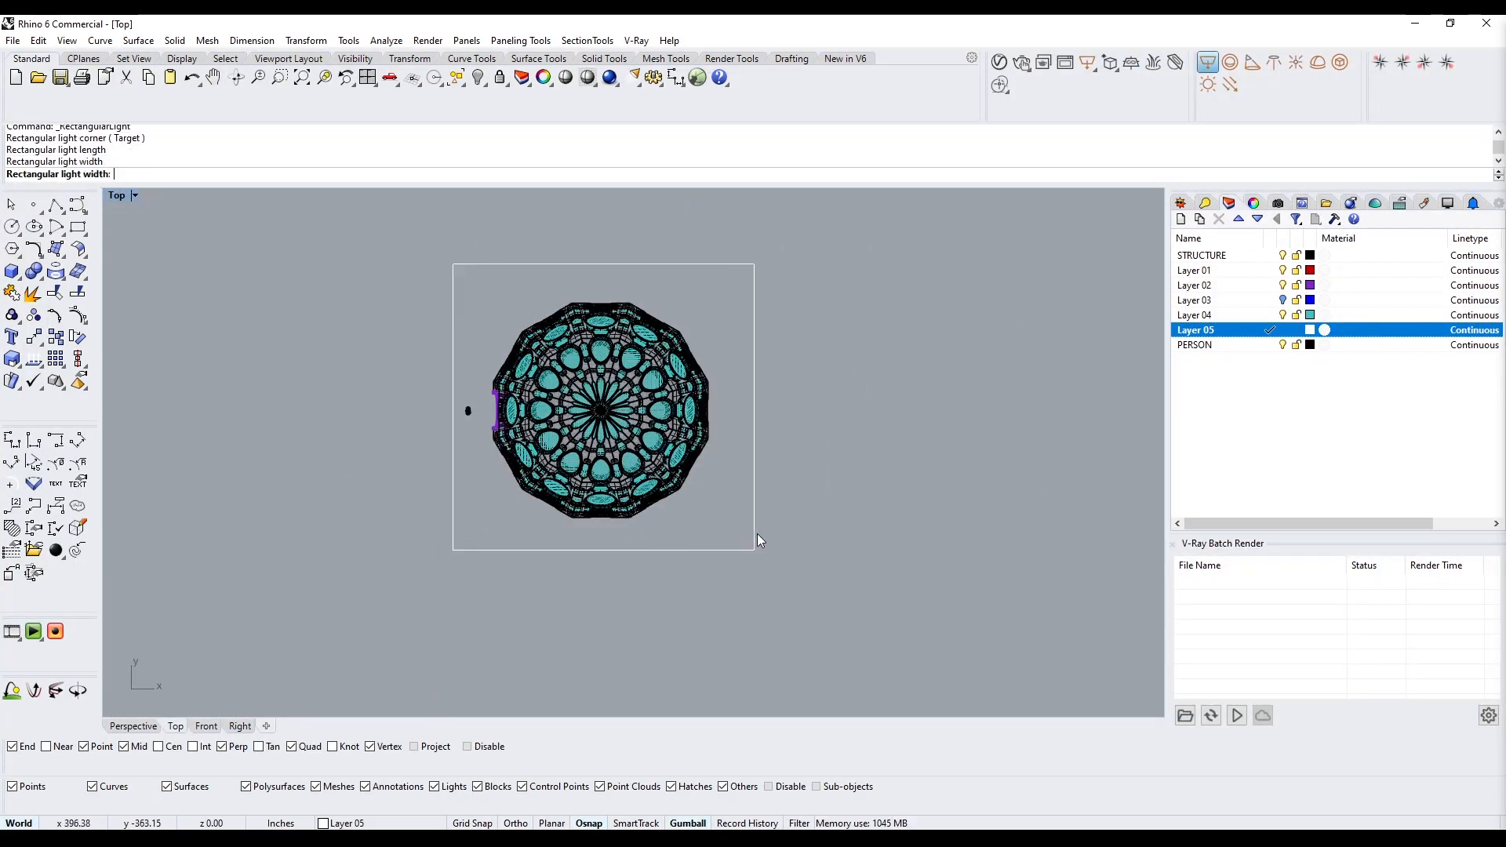
click(757, 546)
Raise the rectangular light above the dome in the Front view
double_click(118, 195)
scroll(495, 649, down, 15)
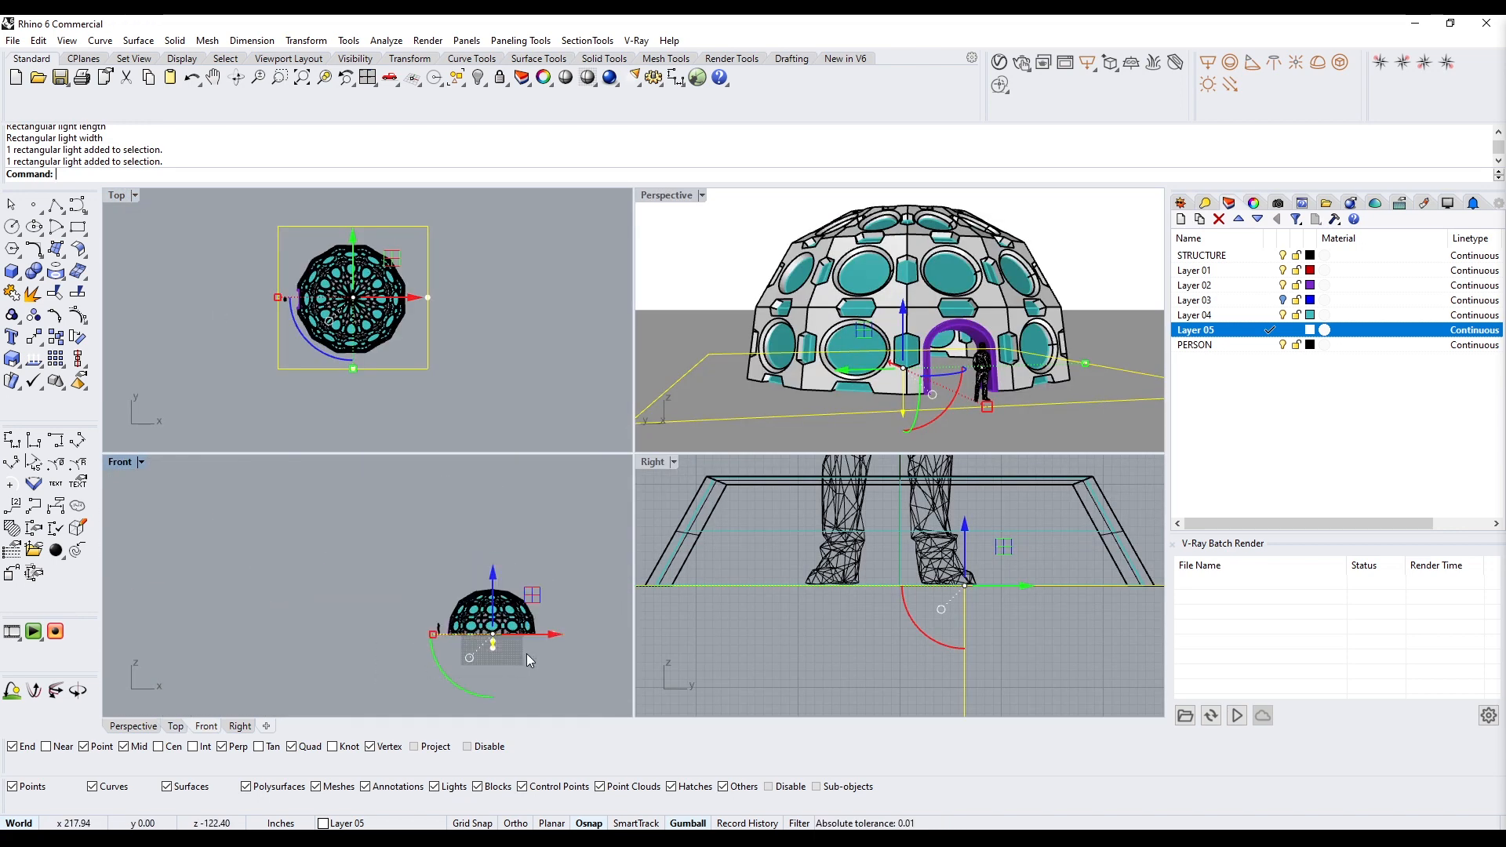
right_drag(526, 653, 386, 658)
scroll(476, 662, down, 8)
drag(451, 596, 464, 471)
double_click(665, 195)
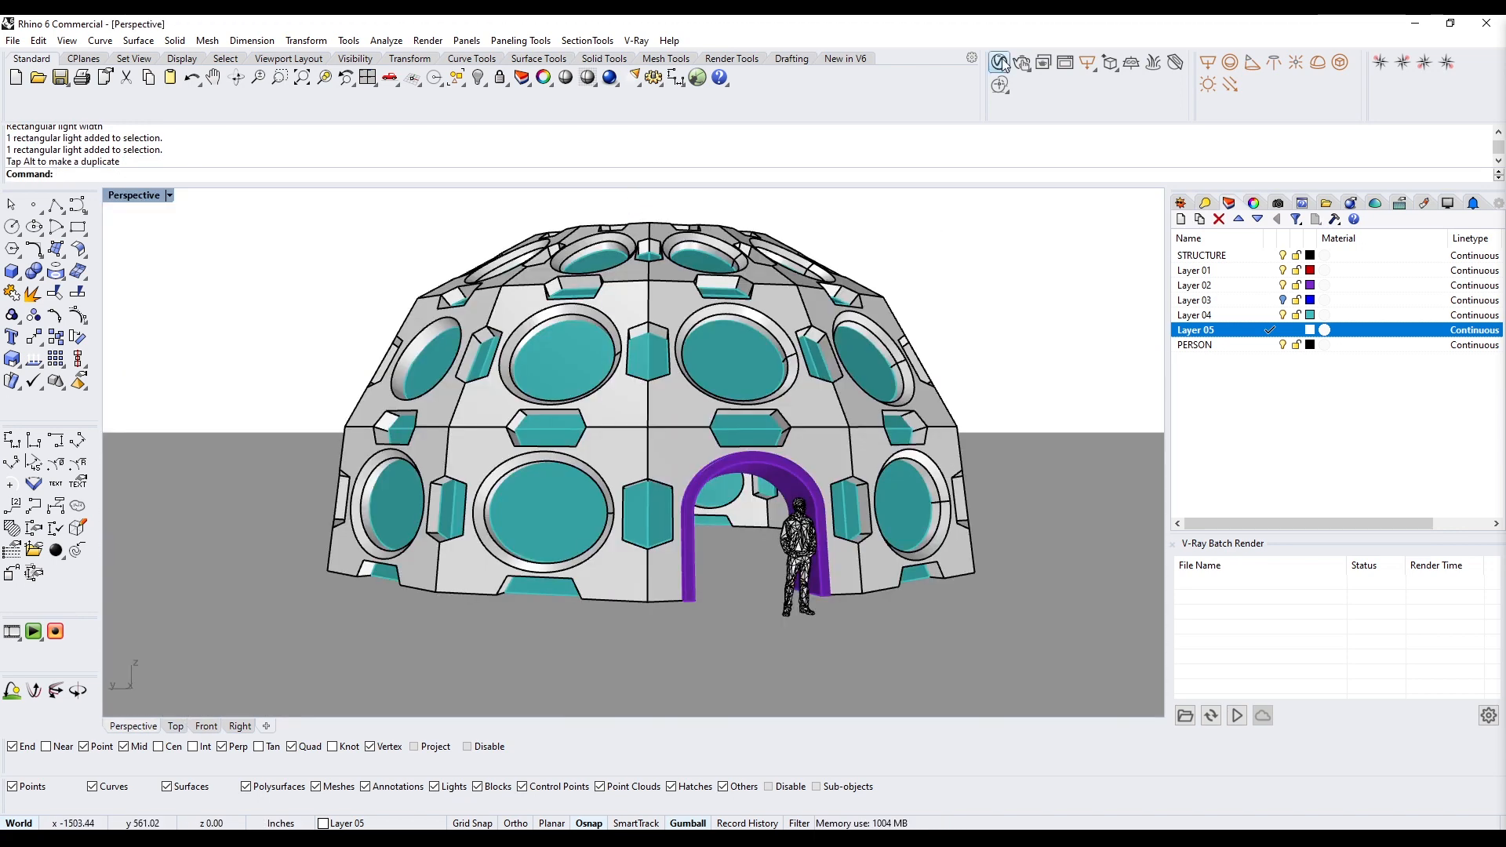
Load saved V-Ray render settings from a file in the LIBRARY folder
click(999, 62)
click(915, 701)
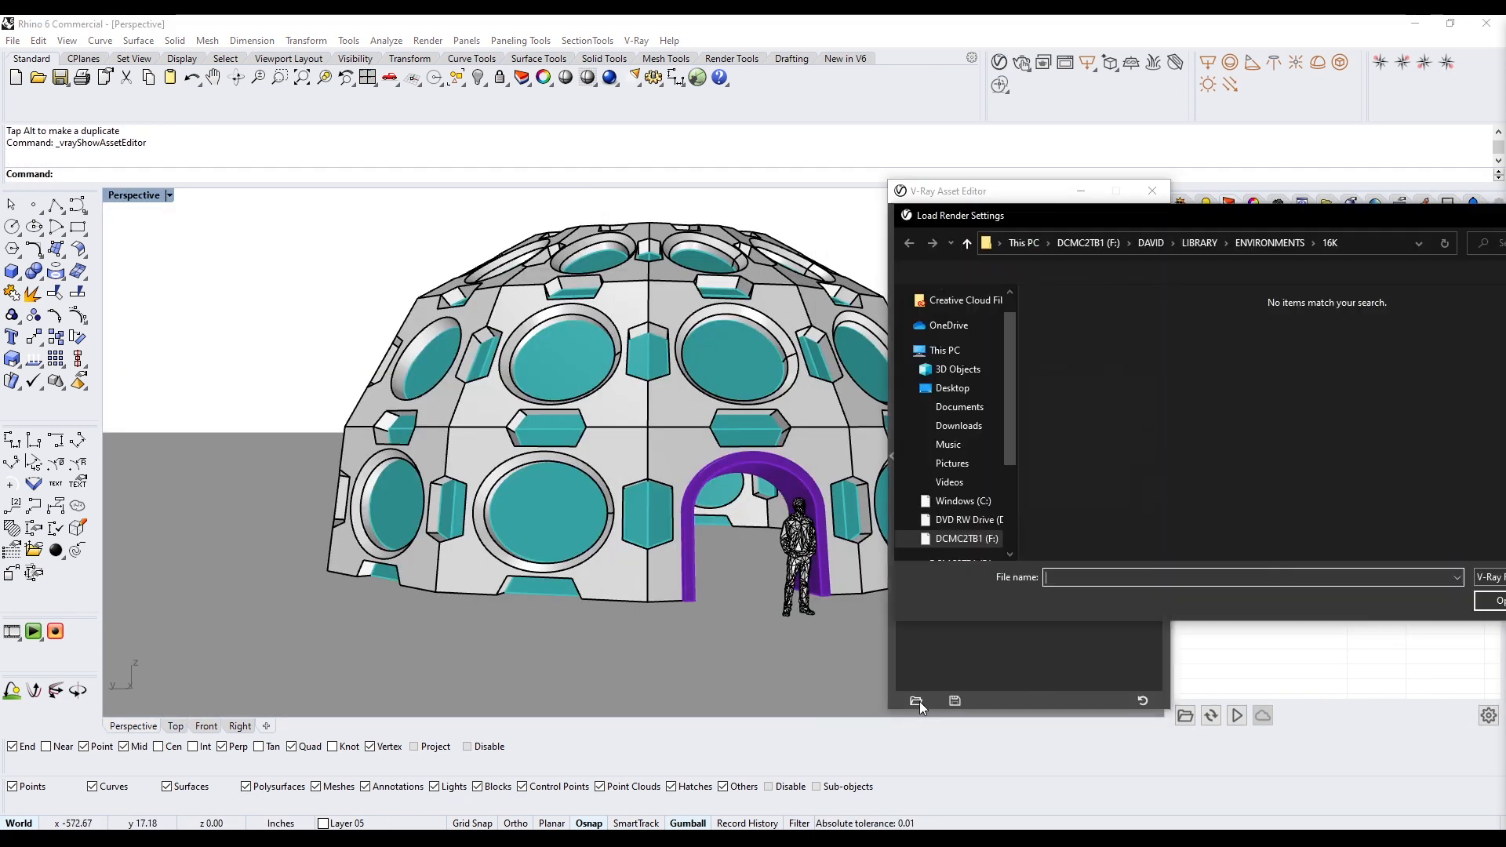
click(659, 181)
click(484, 183)
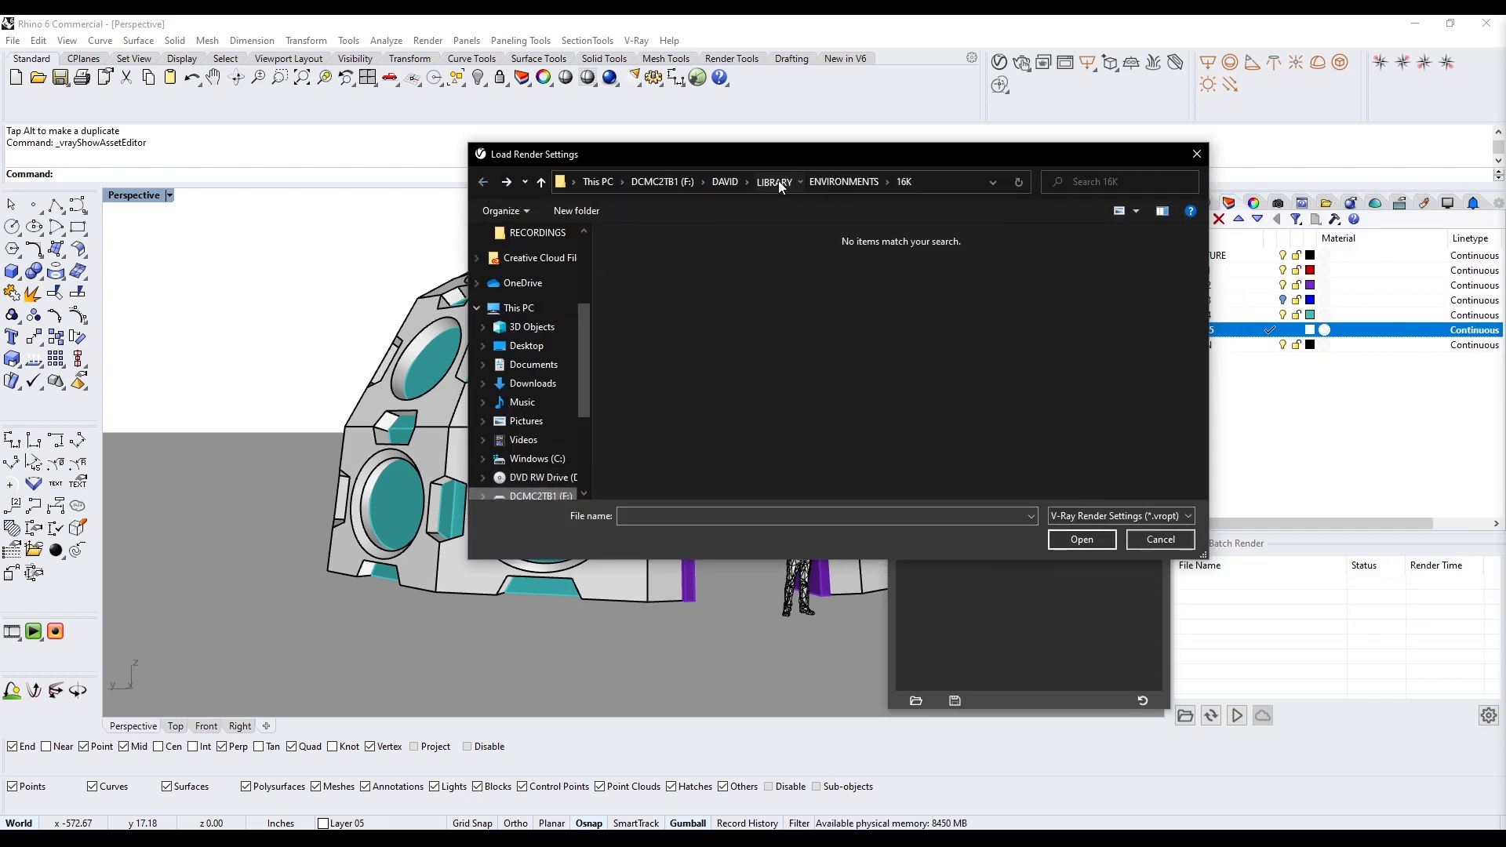
click(778, 181)
double_click(667, 322)
click(683, 273)
double_click(651, 257)
double_click(643, 257)
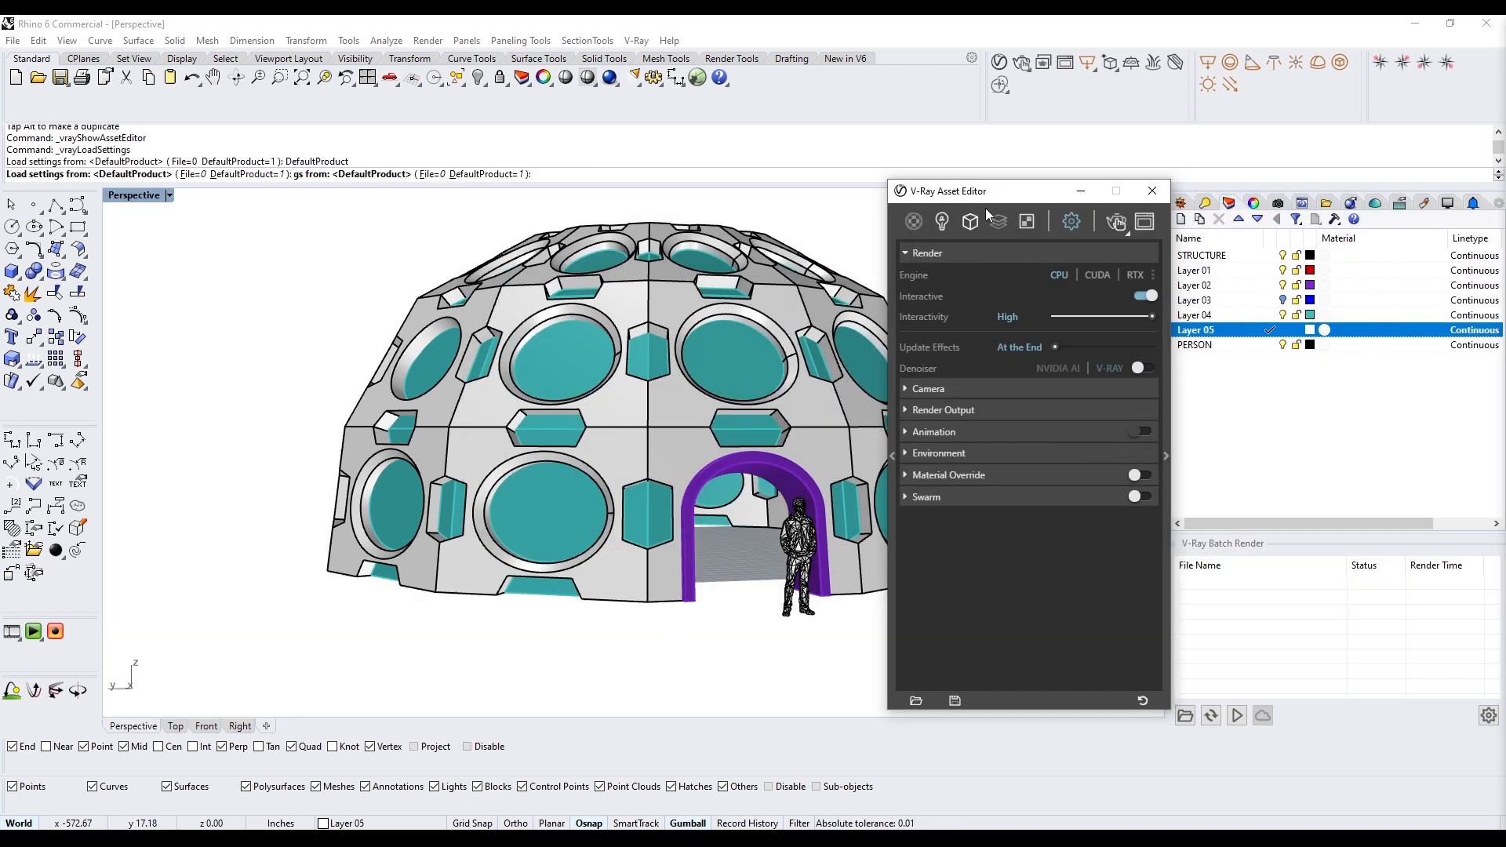
Start a V-Ray render of the dome and lower the overhead rectangular light in the Front view
click(1298, 295)
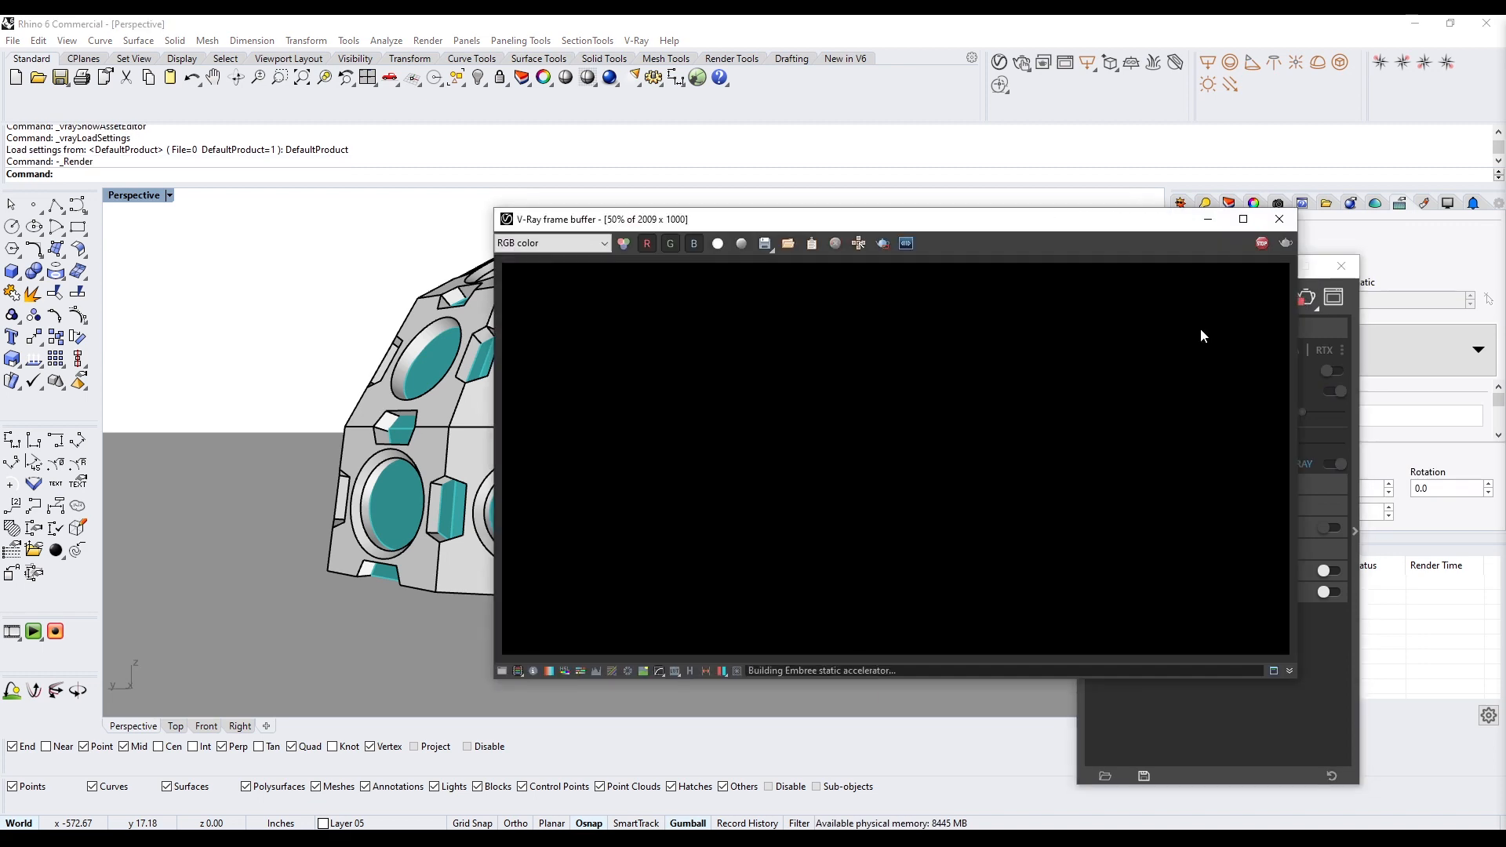
click(1042, 64)
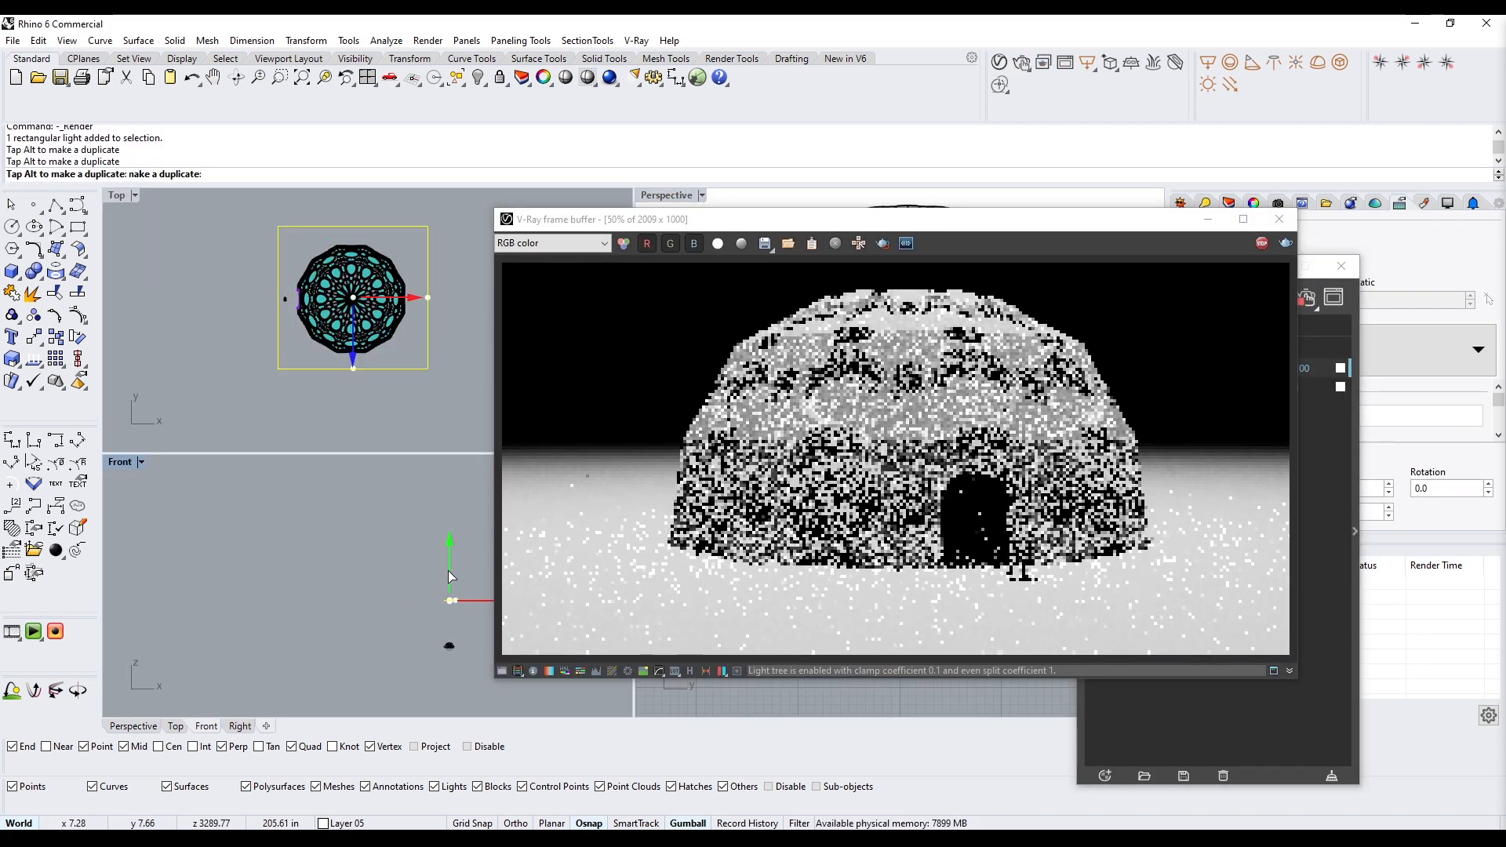
drag(458, 511, 450, 585)
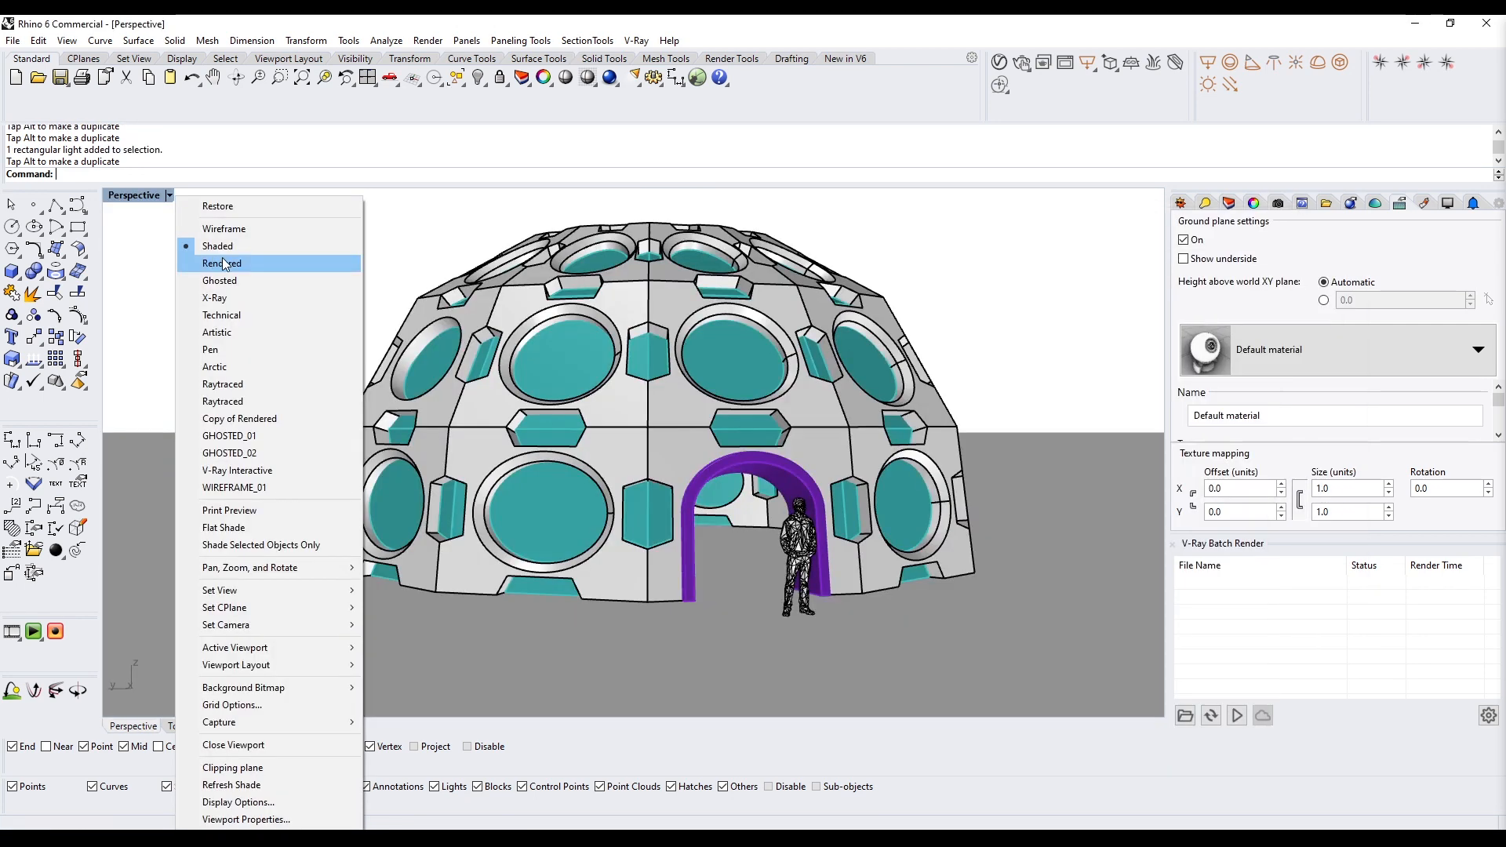
Switch the Perspective view to Rendered display and rename Layer 04 as GLASS
click(269, 259)
click(1231, 203)
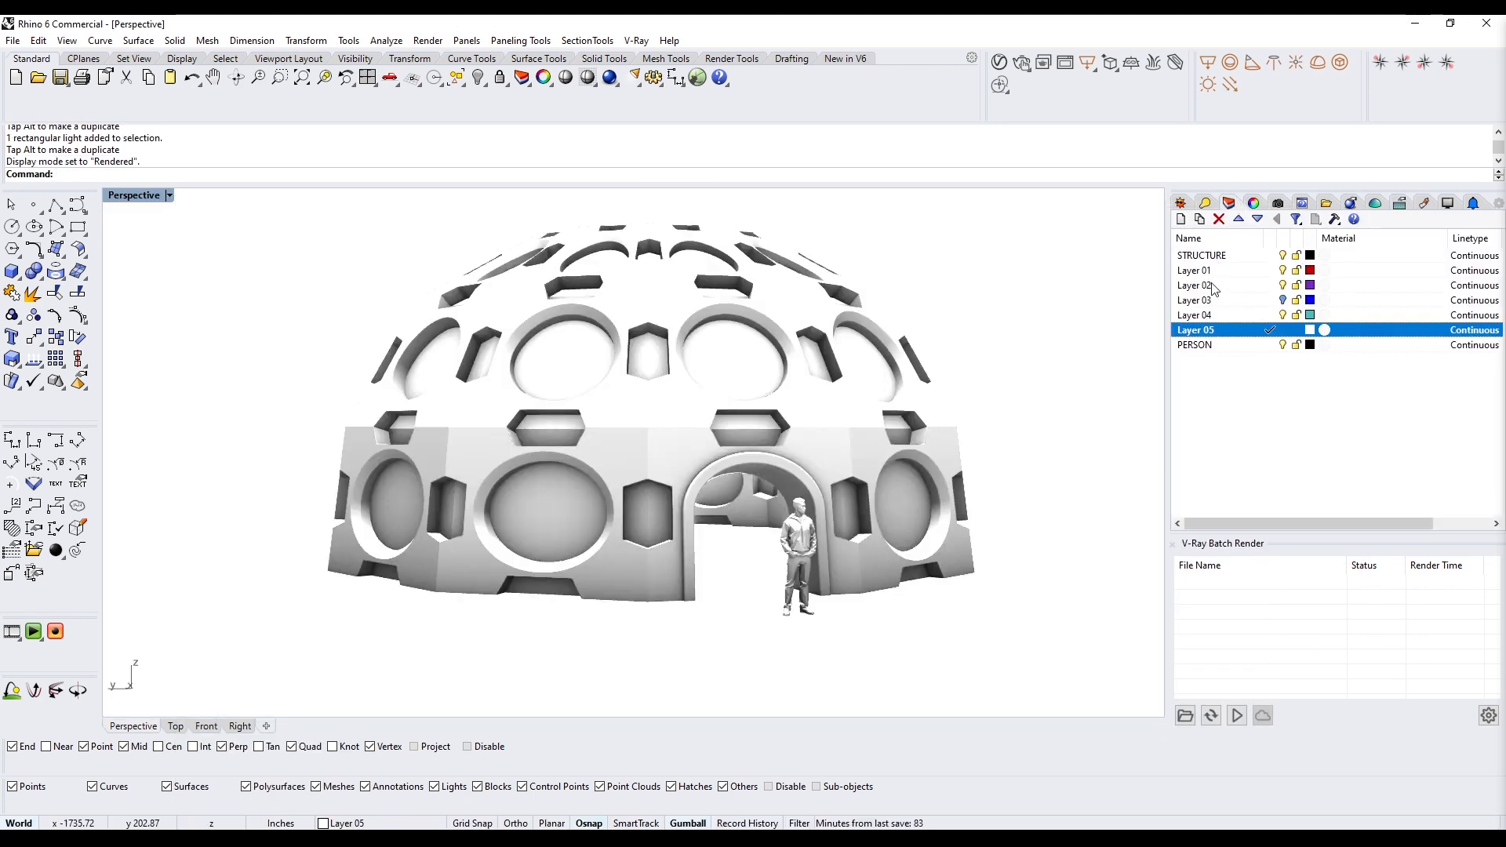
double_click(1212, 315)
text(GLASS)
key(Return)
click(1346, 255)
click(736, 210)
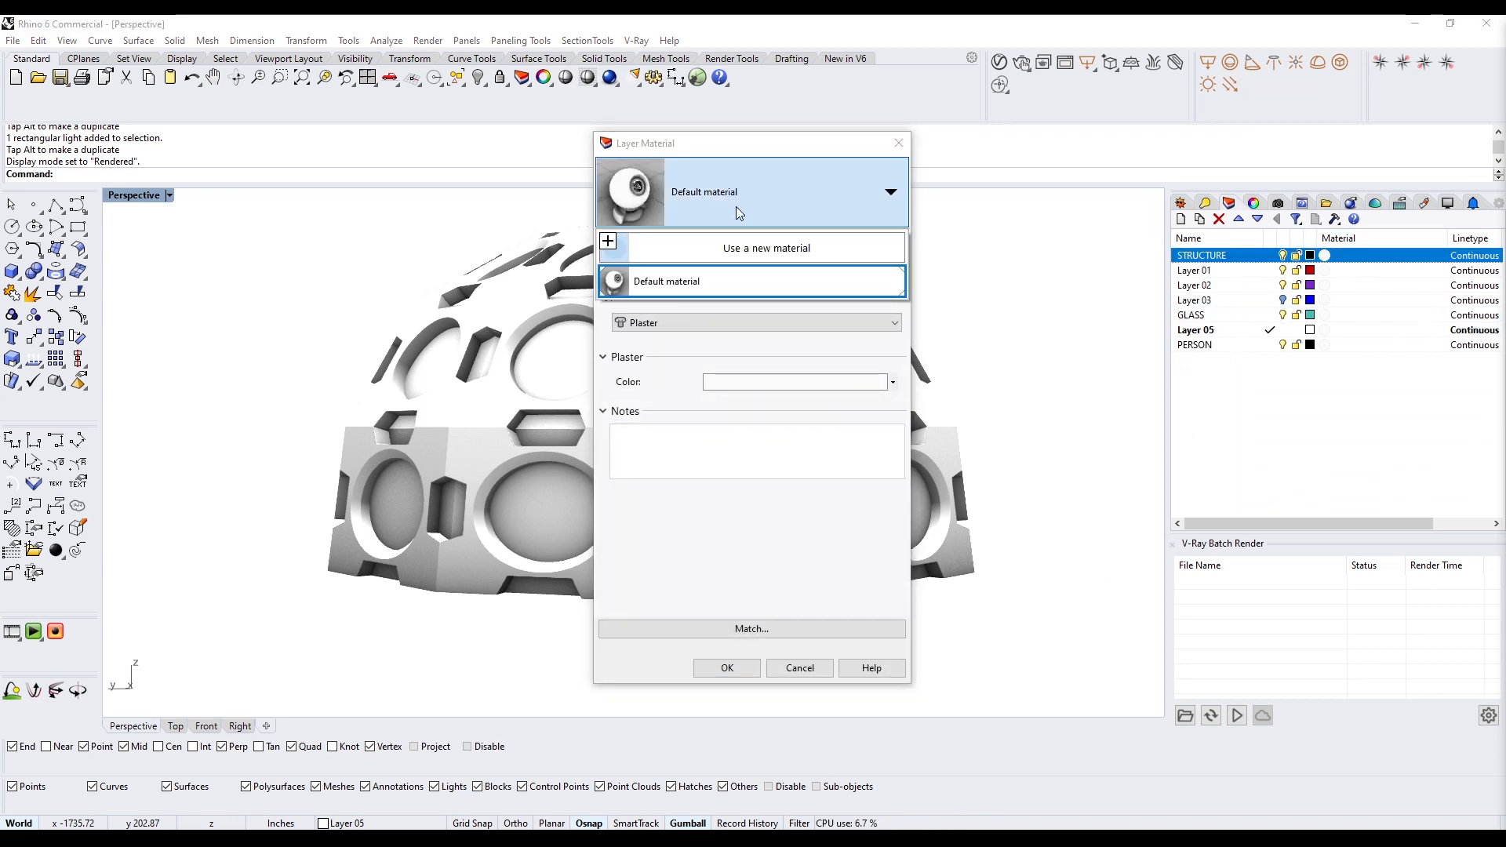
click(899, 144)
Create a V-Ray PBR material named STRUCTURE with metalness 1 and roughness 0.2, and assign it to the STRUCTURE layer
click(1000, 61)
click(1082, 529)
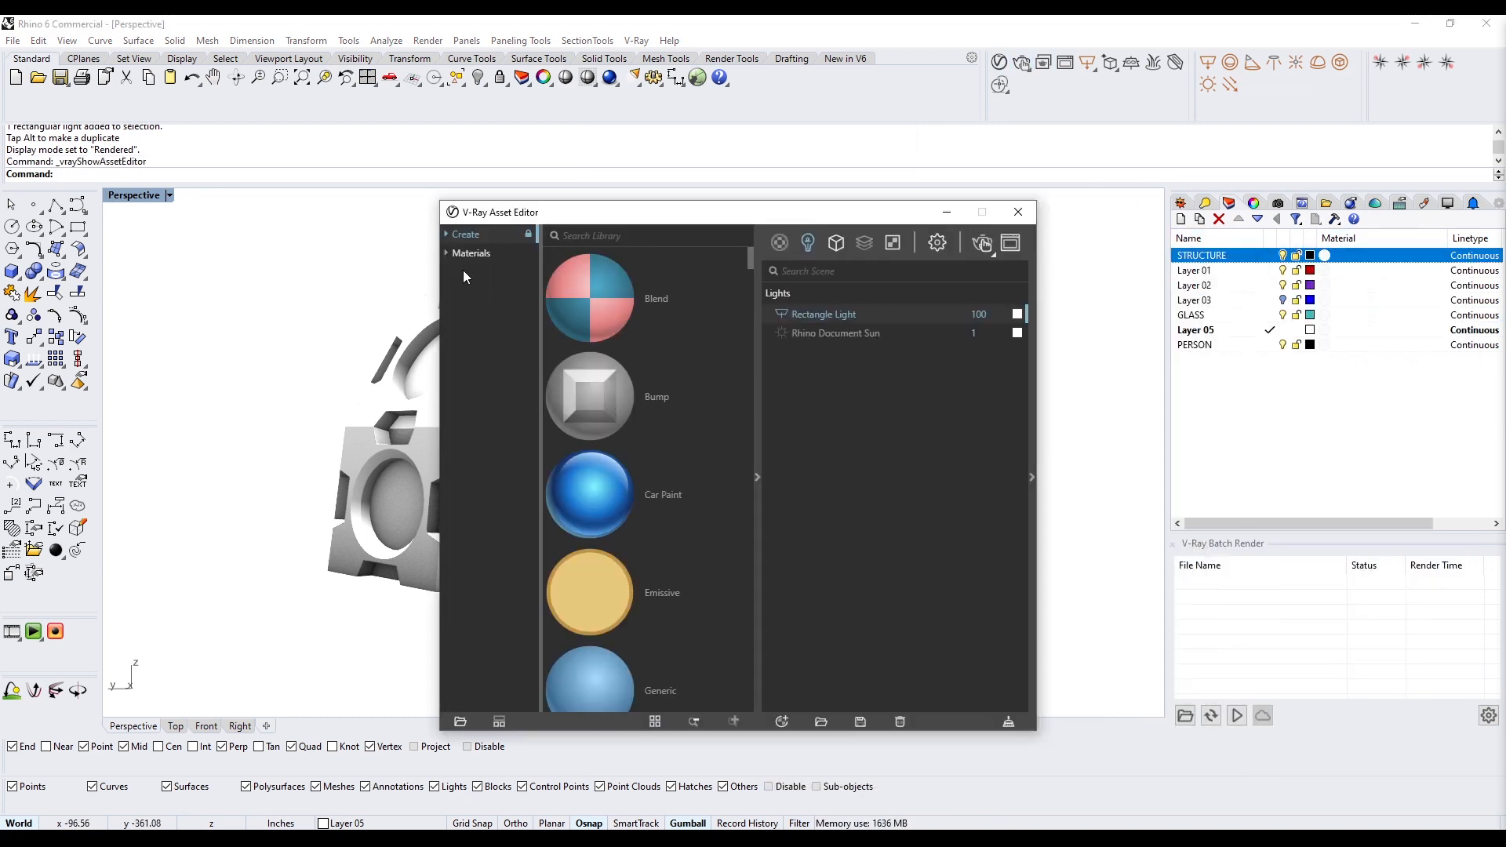
scroll(586, 510, down, 5)
drag(590, 455, 902, 412)
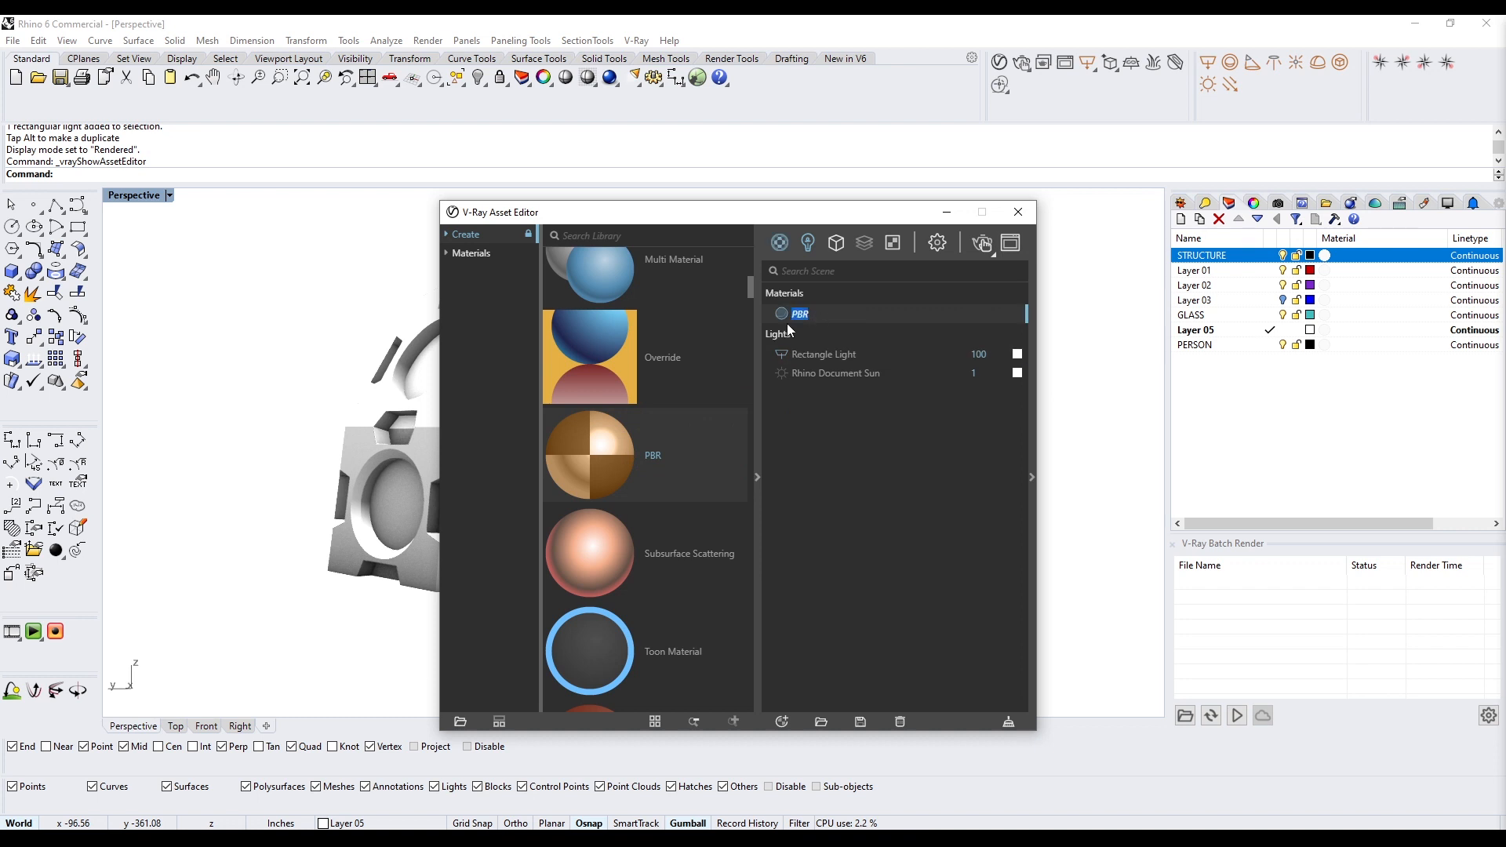
text(STRUCTURE)
key(Return)
click(1030, 284)
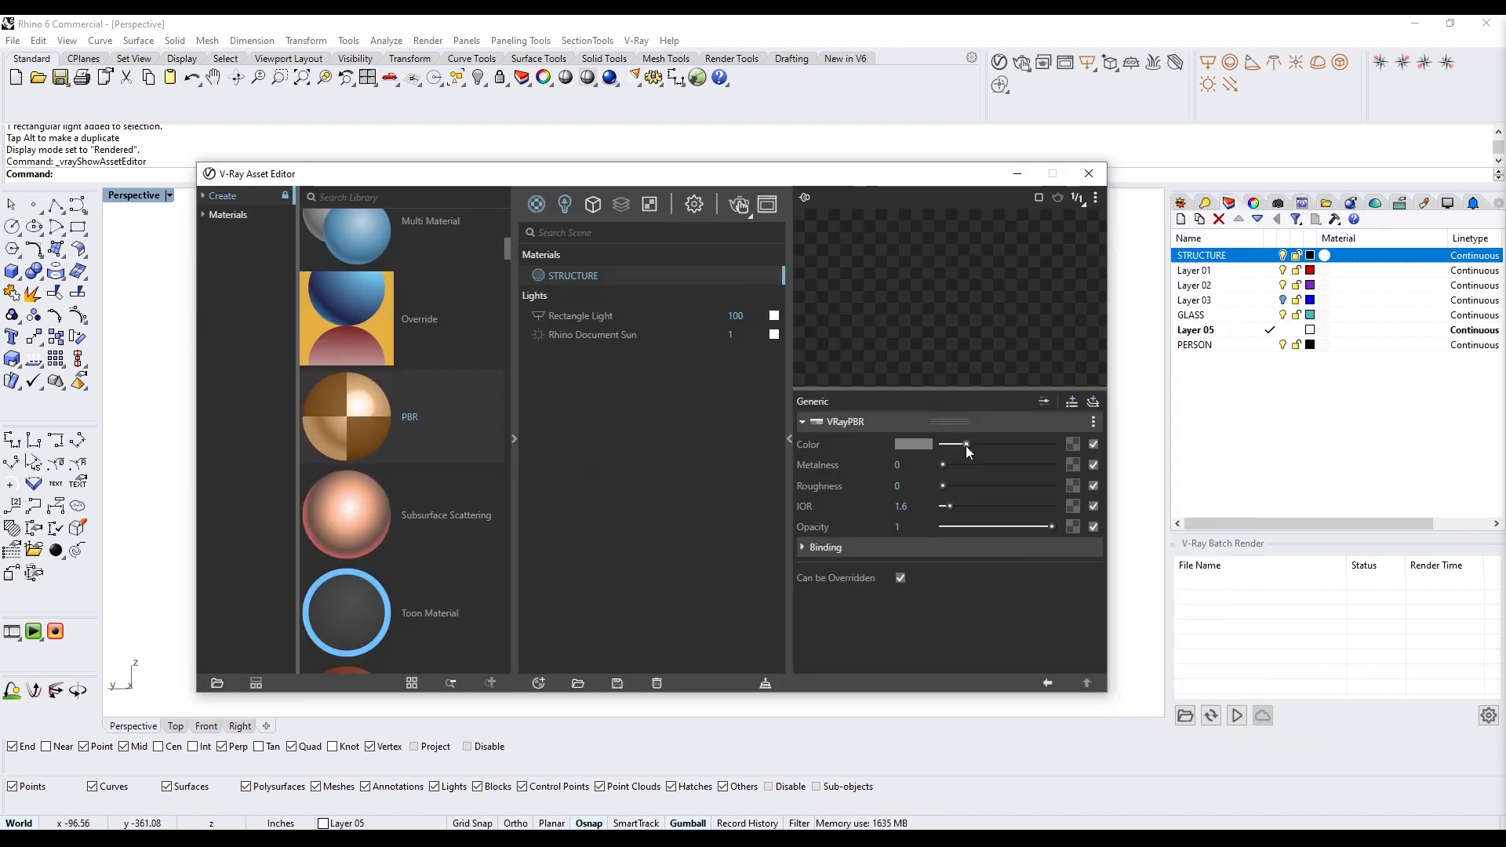
drag(957, 181, 975, 341)
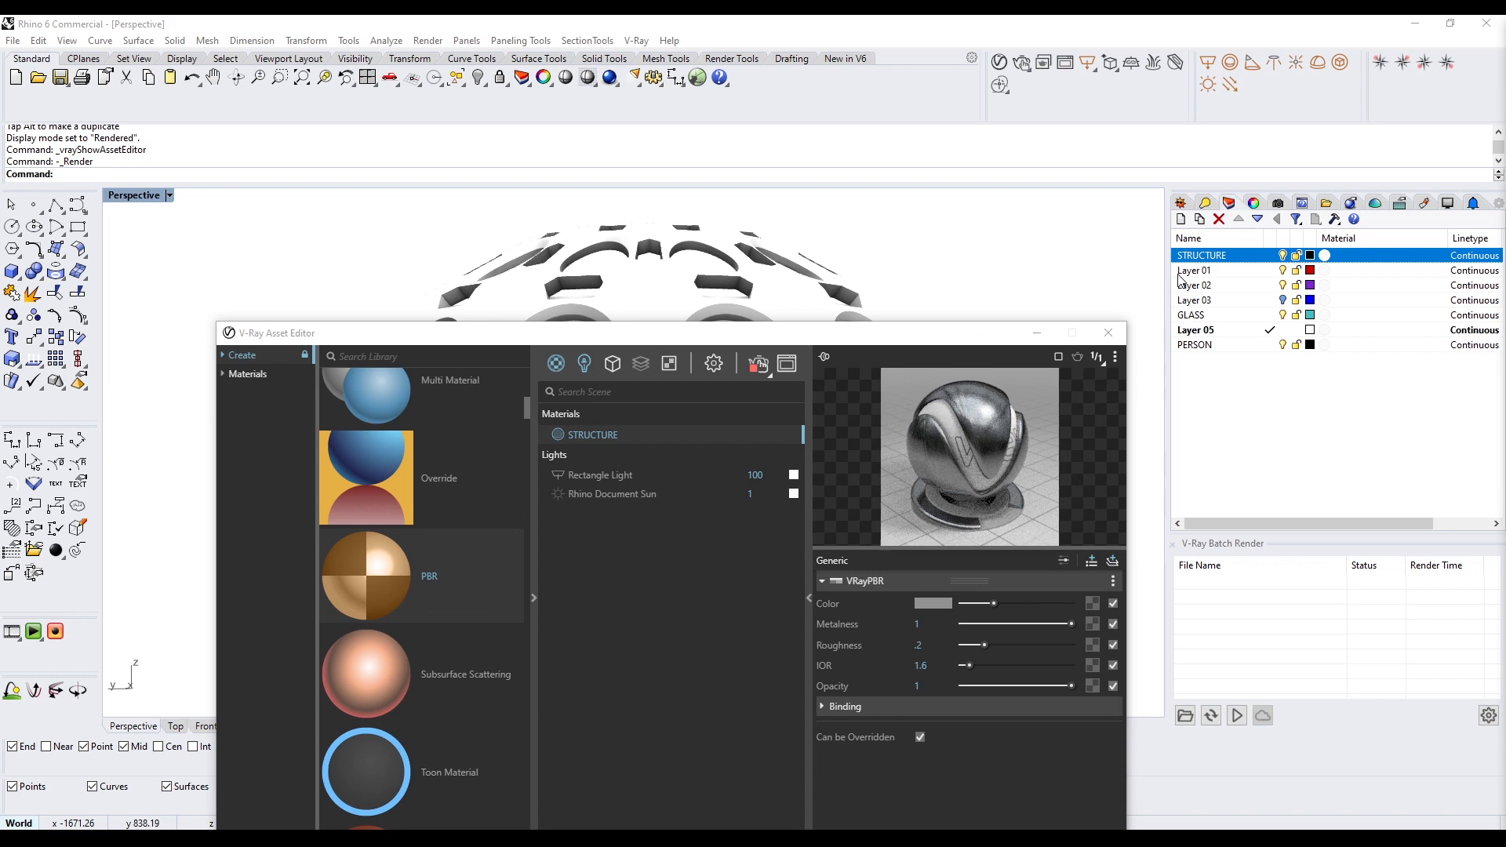
drag(1178, 274, 1202, 255)
Lighten the STRUCTURE material's colour to near white, set its roughness to 0.4, and re-render the dome
mouse_move(444, 837)
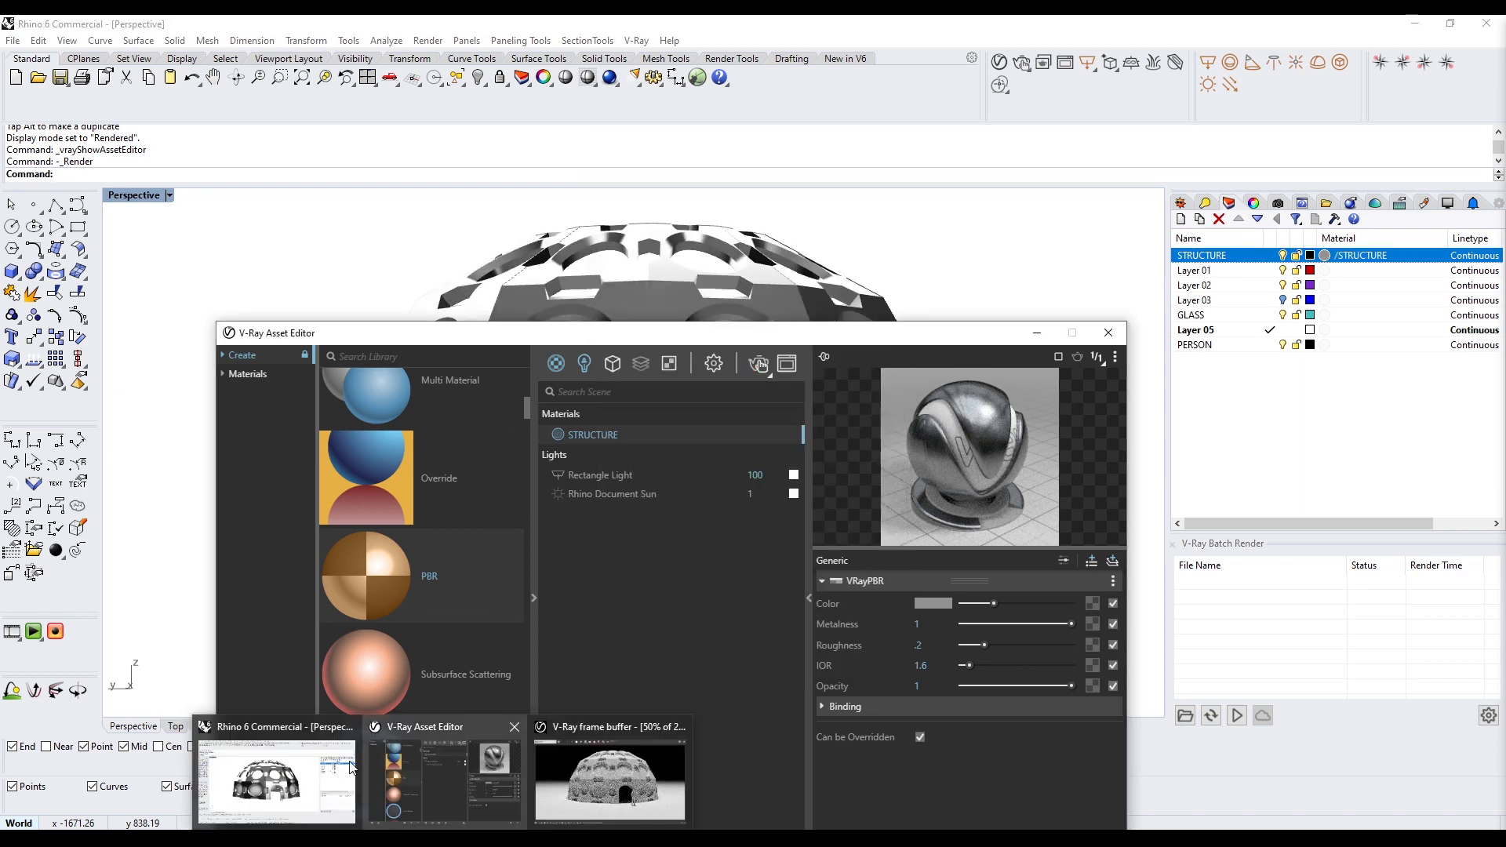
click(610, 776)
drag(832, 264, 676, 256)
drag(994, 604, 1060, 603)
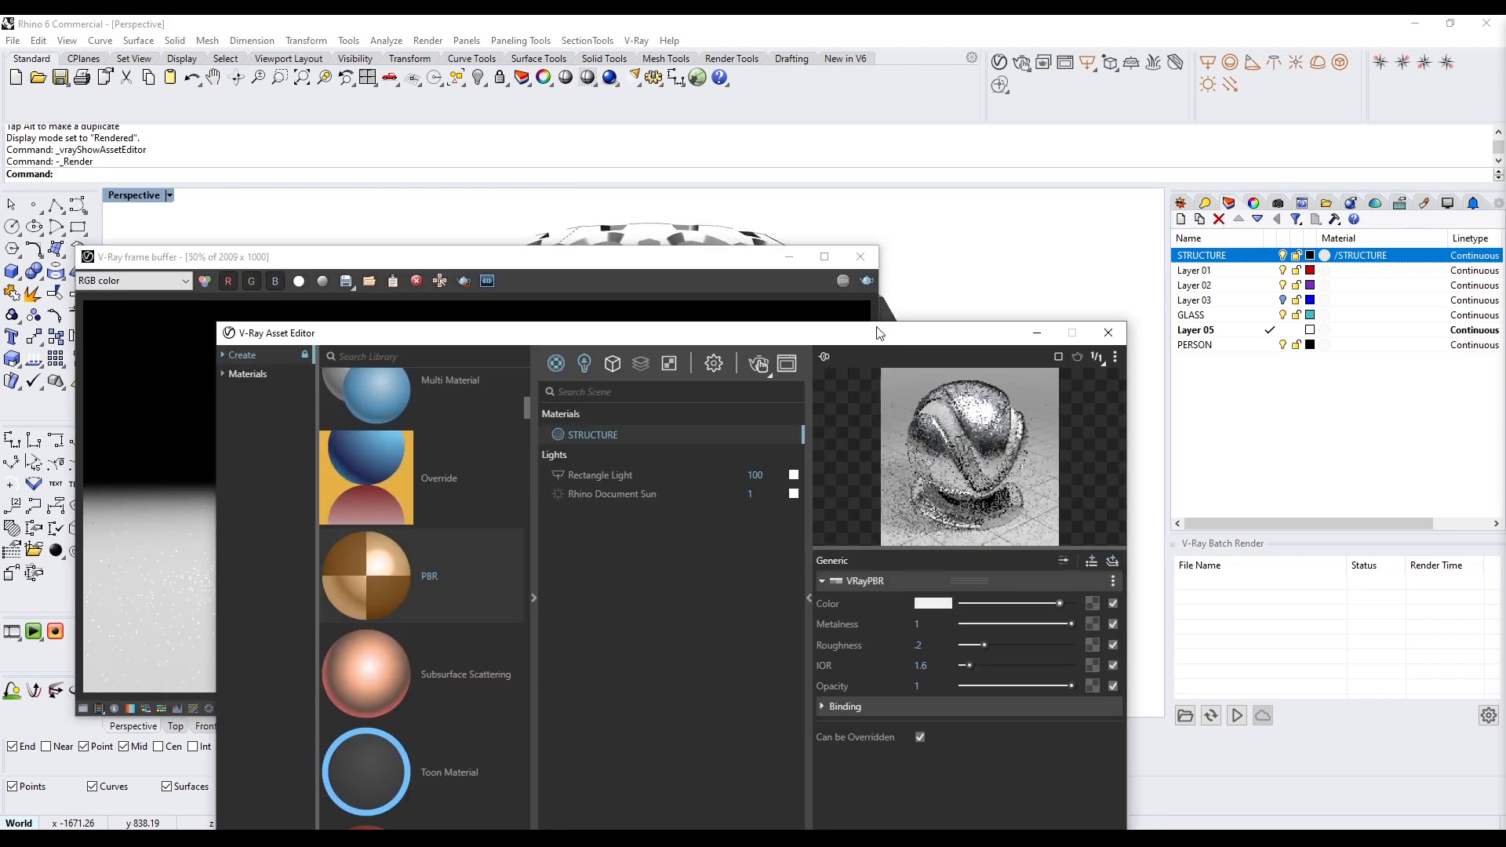
click(866, 281)
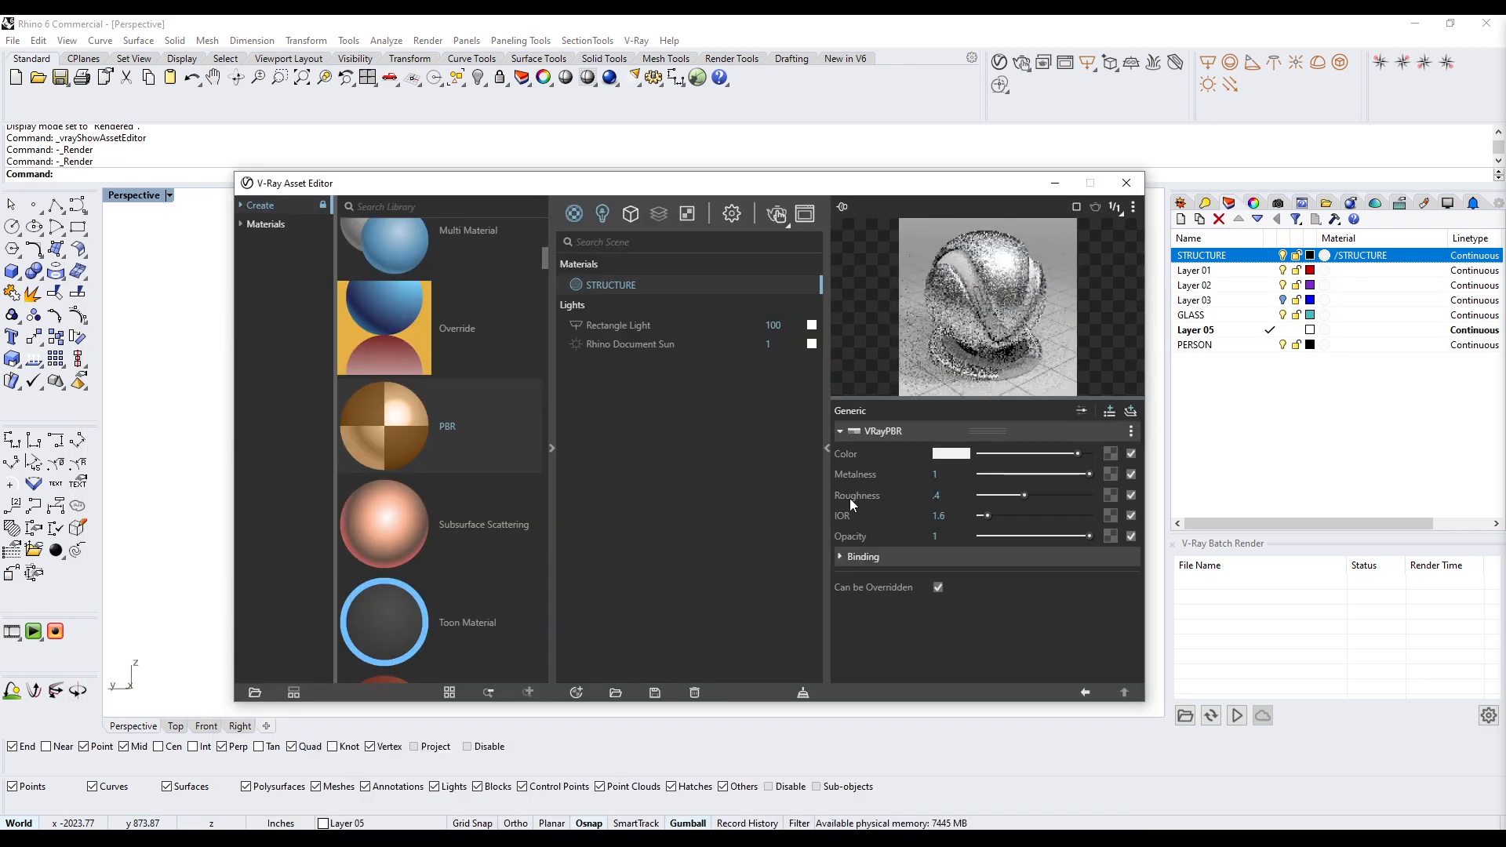
Add the Glass Window WaterBlue material from the V-Ray glass library and assign it to the GLASS layer
click(255, 228)
click(243, 223)
click(267, 393)
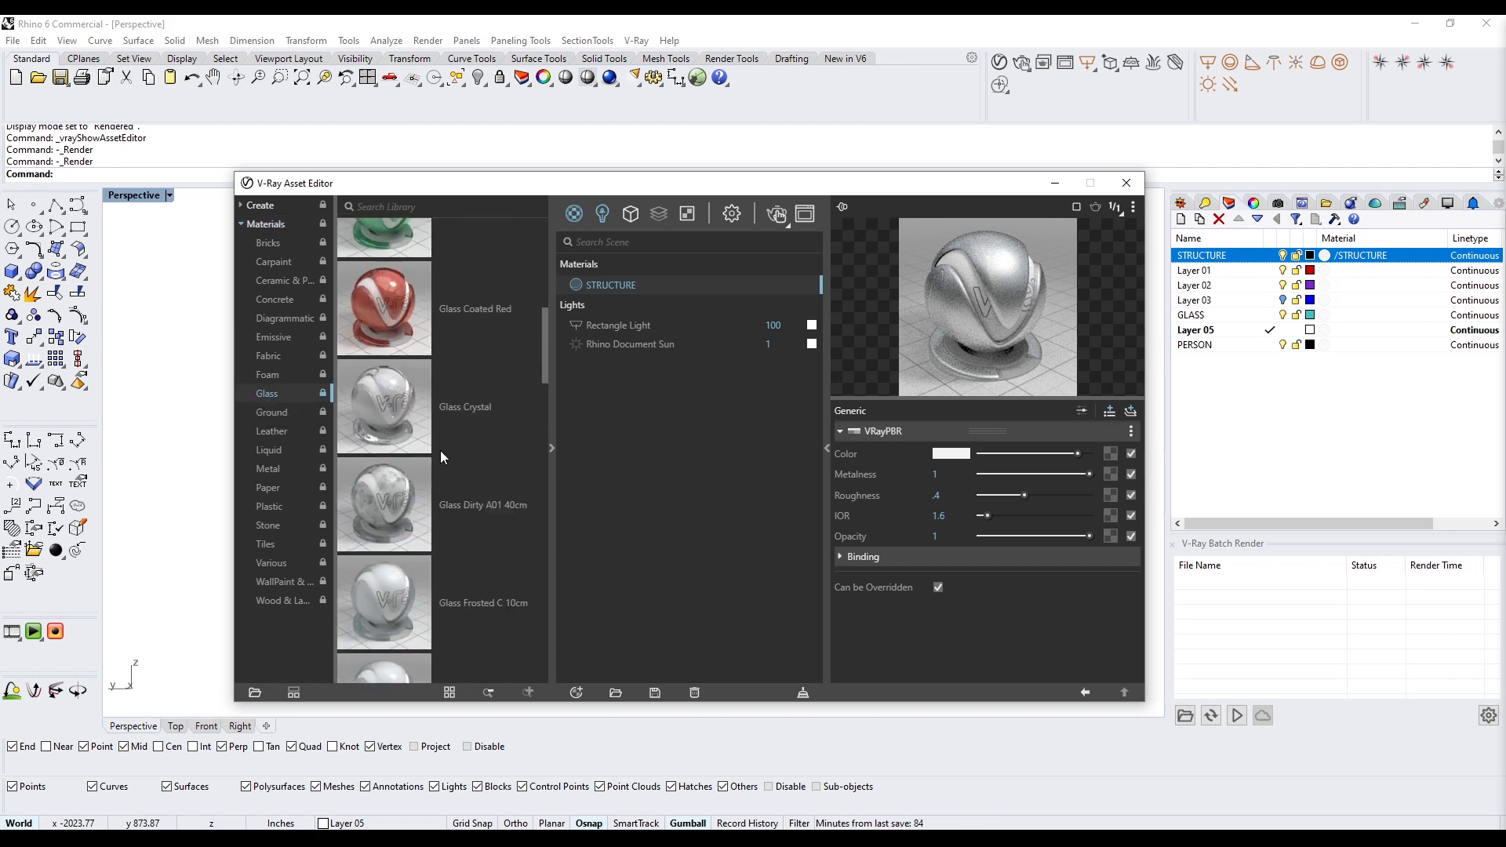
scroll(440, 450, down, 6)
drag(482, 501, 641, 369)
click(1325, 314)
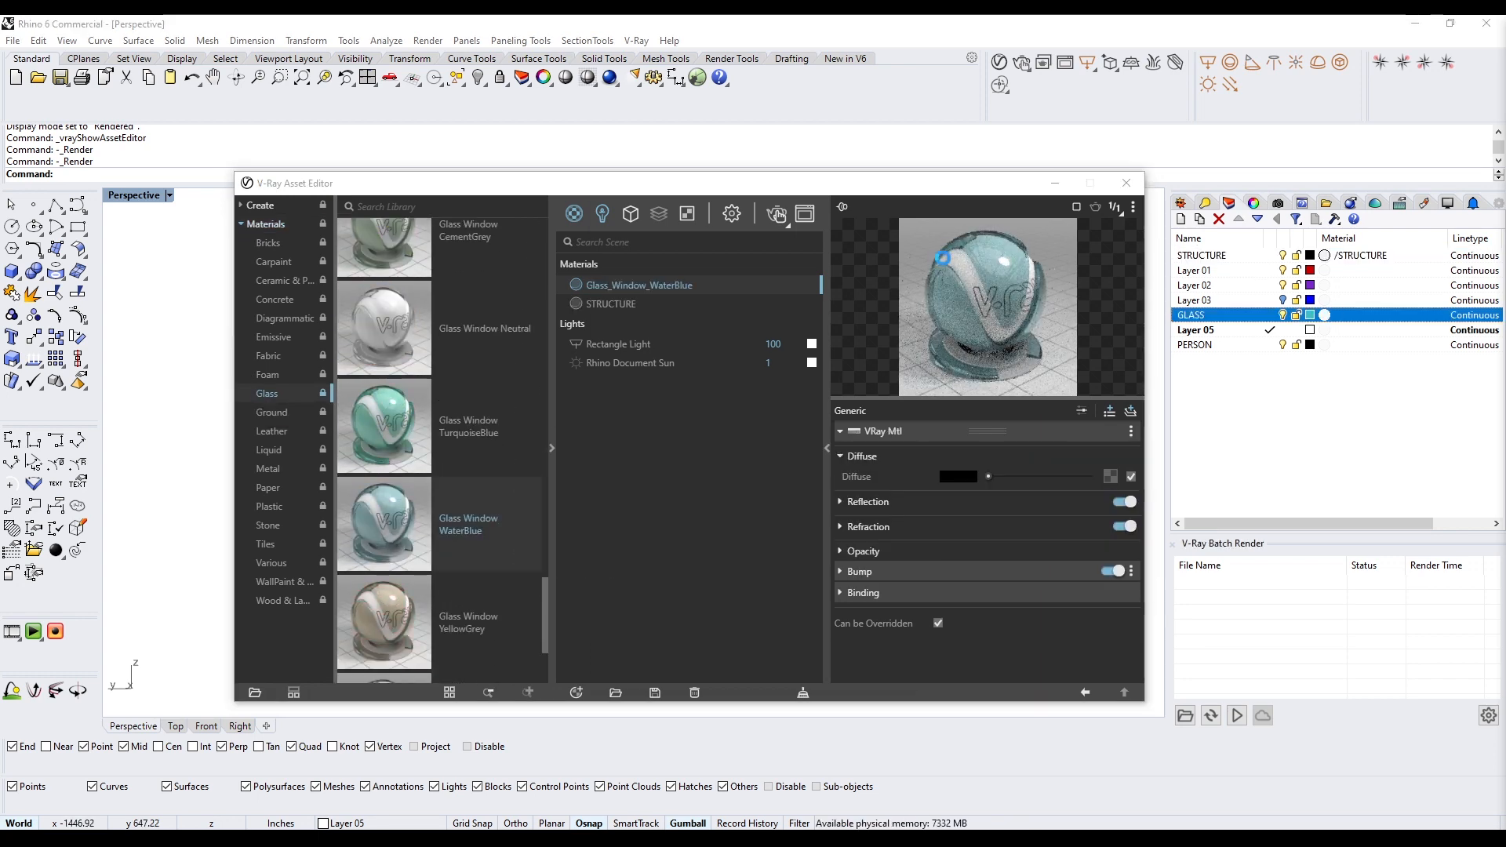
click(703, 200)
click(672, 316)
click(727, 666)
Render the dome with the new structure and glass materials applied
drag(859, 184, 839, 189)
click(756, 218)
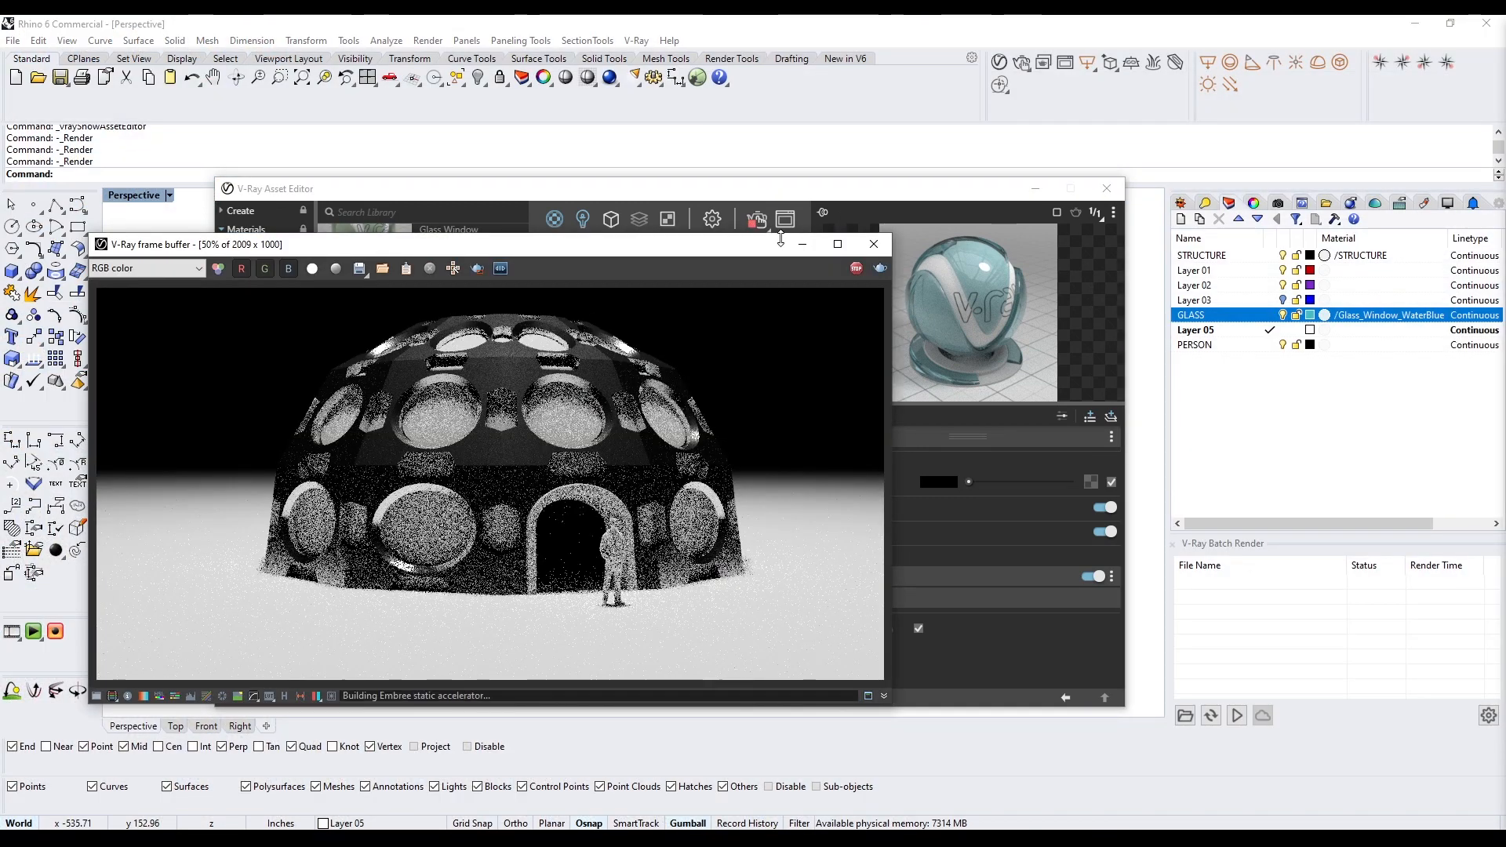
drag(780, 241, 1042, 214)
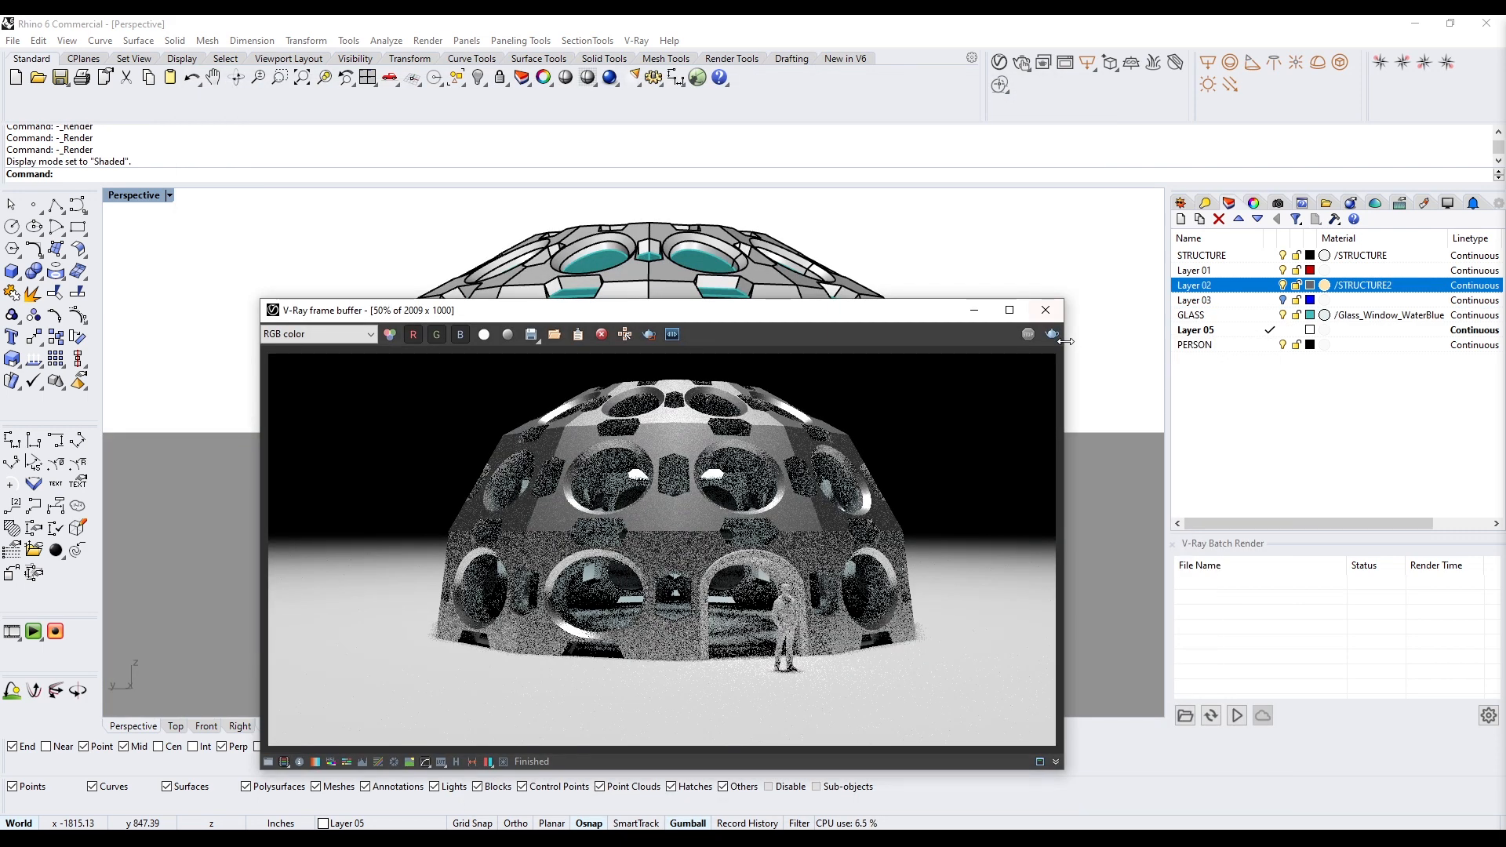
click(1052, 334)
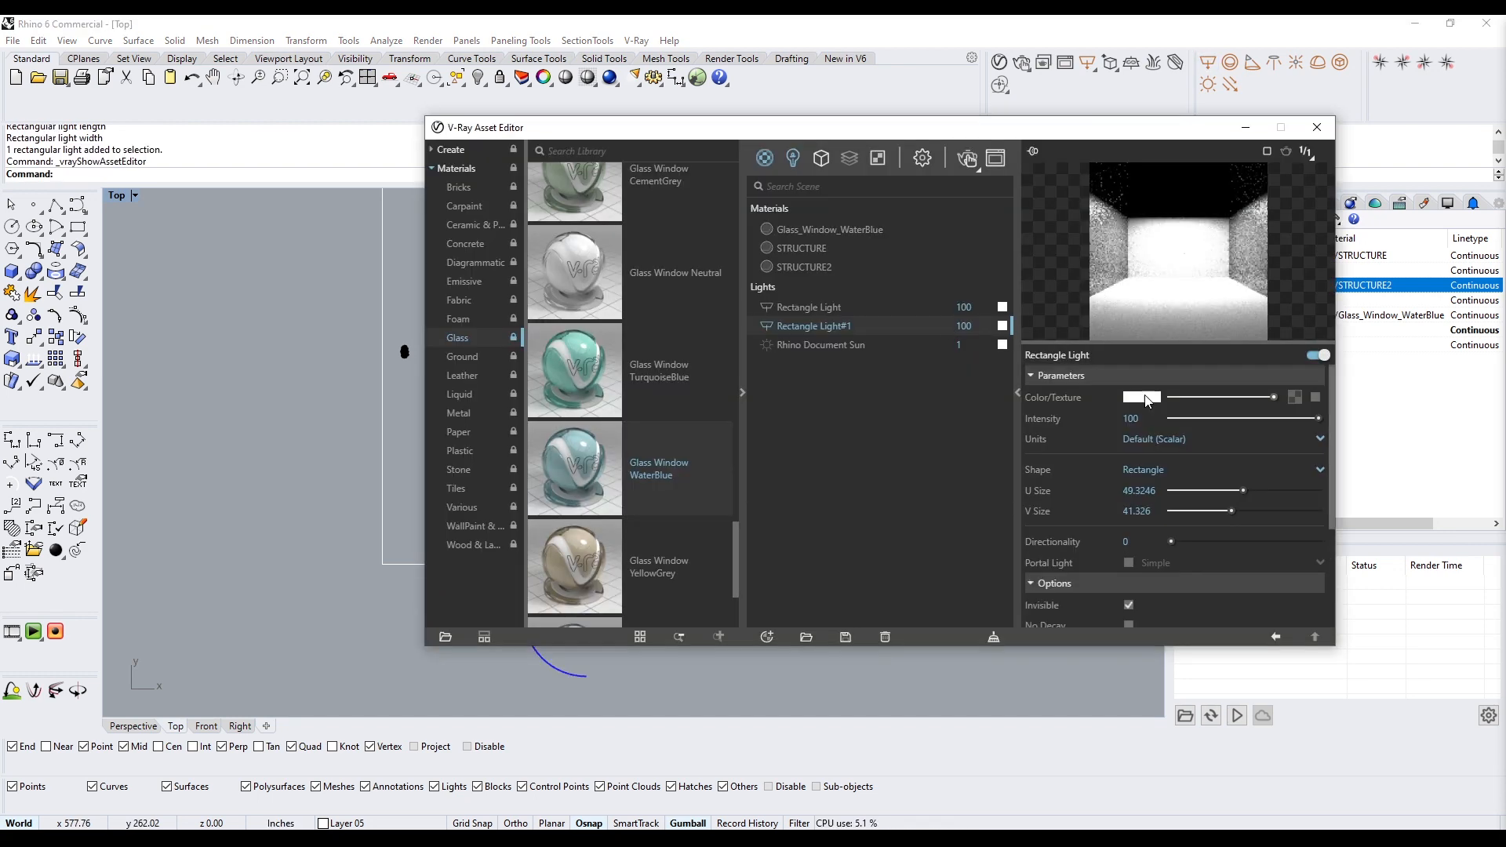
Set the colour of the second, smaller rectangle light to a saturated purple
click(1141, 397)
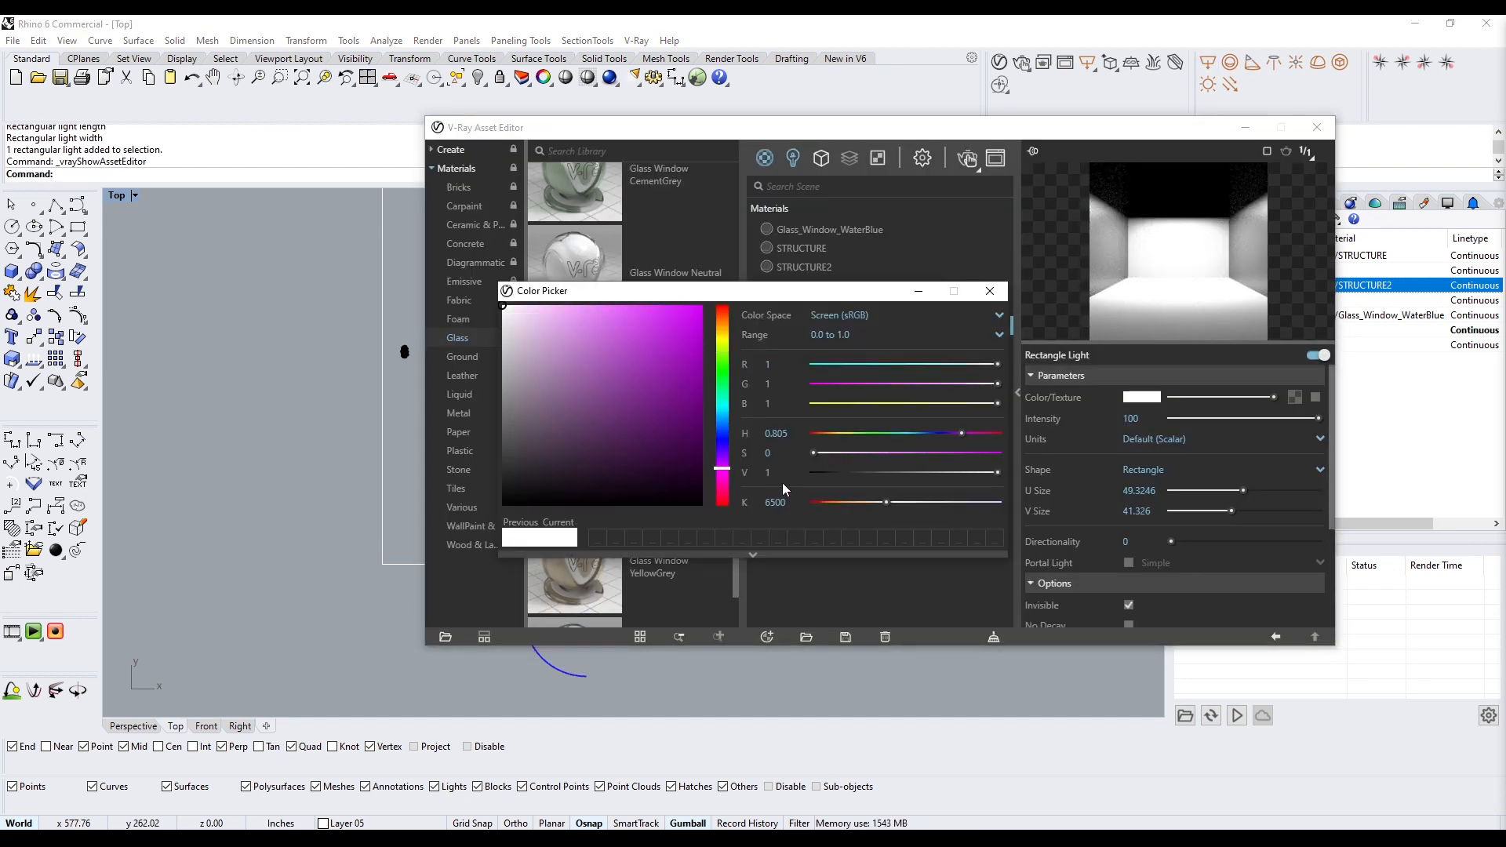
drag(682, 330, 746, 238)
click(990, 291)
click(1141, 397)
drag(966, 364, 914, 378)
click(1328, 134)
Move the small rectangular light to the centre of the dome in the Top view
double_click(116, 195)
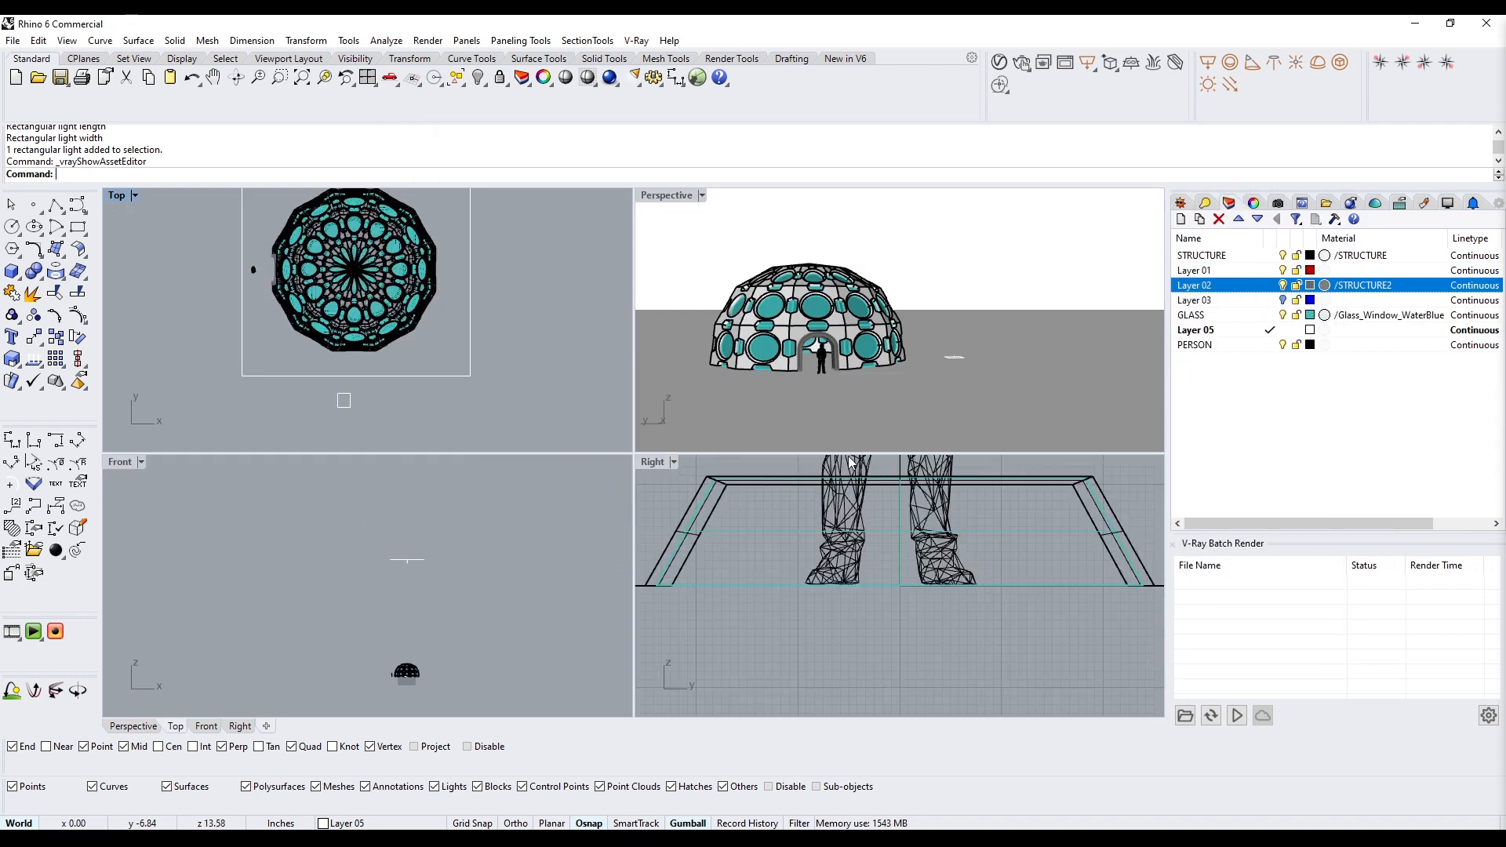
click(952, 356)
drag(344, 342, 350, 213)
drag(345, 216, 346, 213)
drag(345, 212, 344, 216)
key(Escape)
Frame the dome and person in the Perspective view and render them interactively with the coloured interior light
shift+right_drag(810, 297, 843, 276)
drag(710, 223, 1052, 399)
text(zs)
key(Return)
key(Escape)
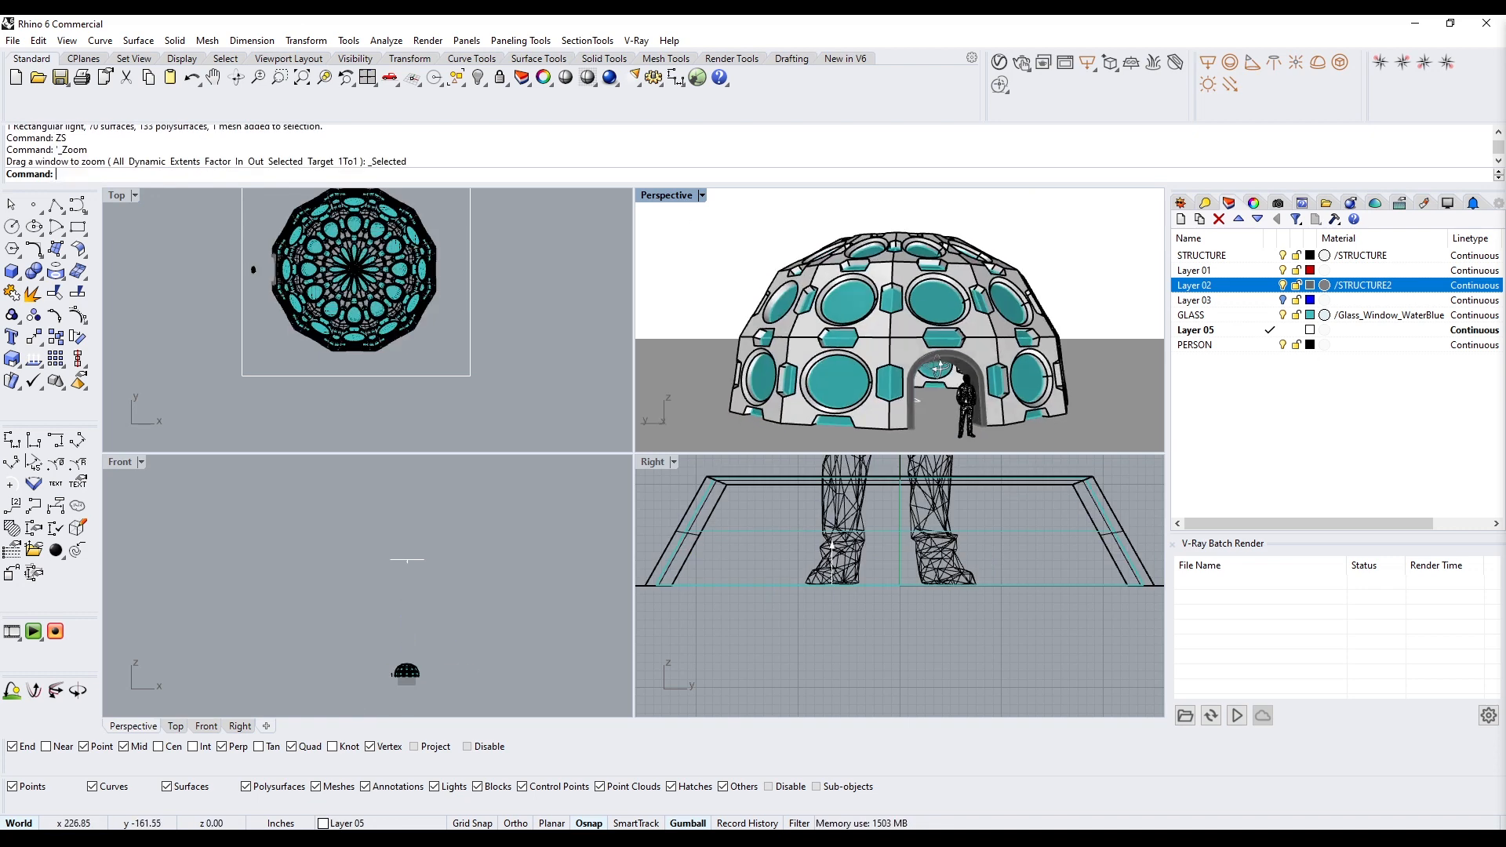
scroll(886, 274, down, 3)
click(1025, 64)
click(411, 679)
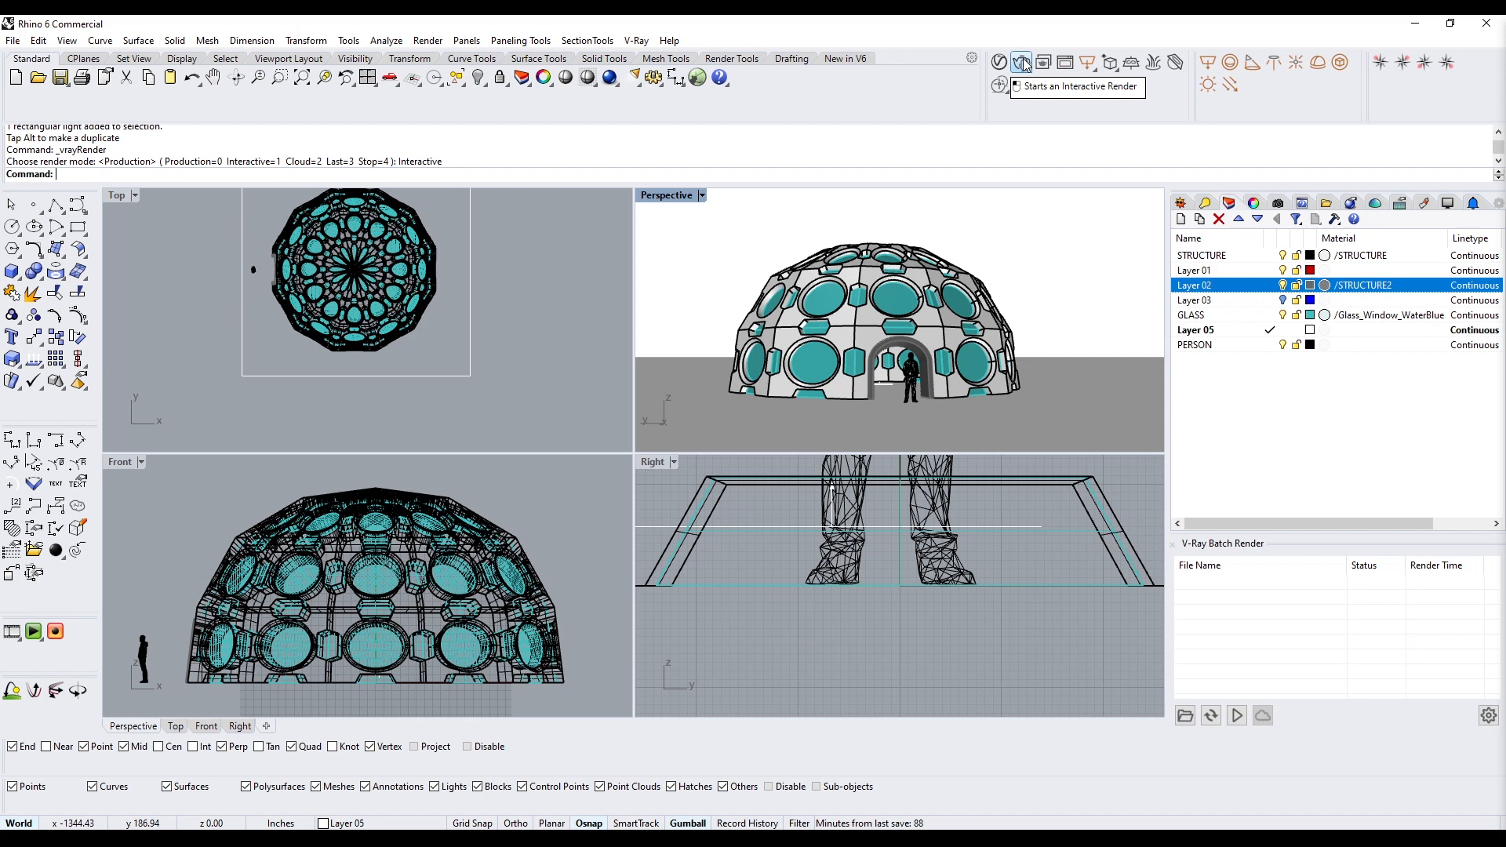
click(884, 388)
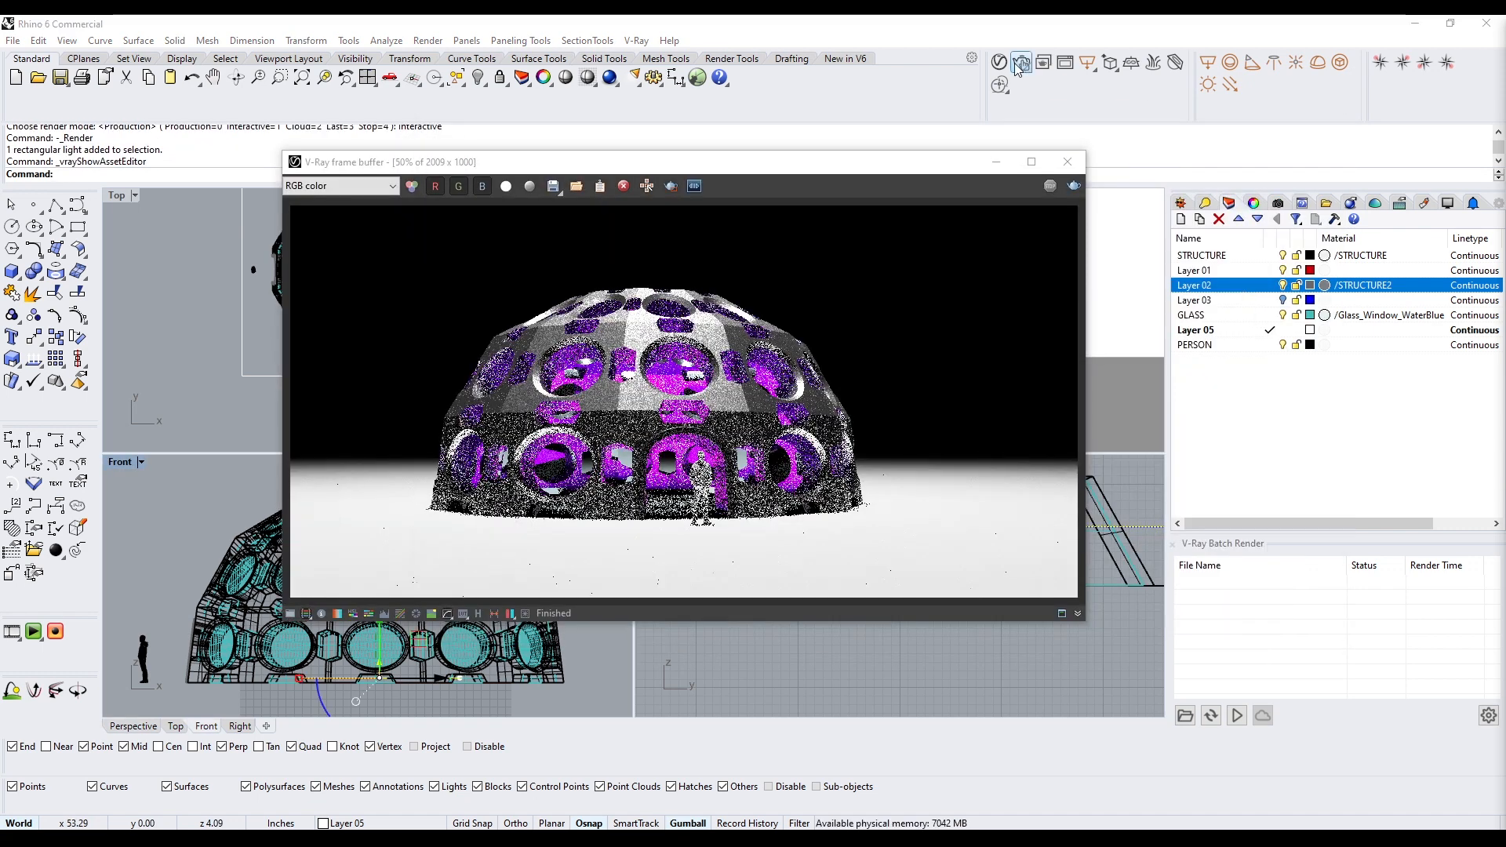
click(1020, 63)
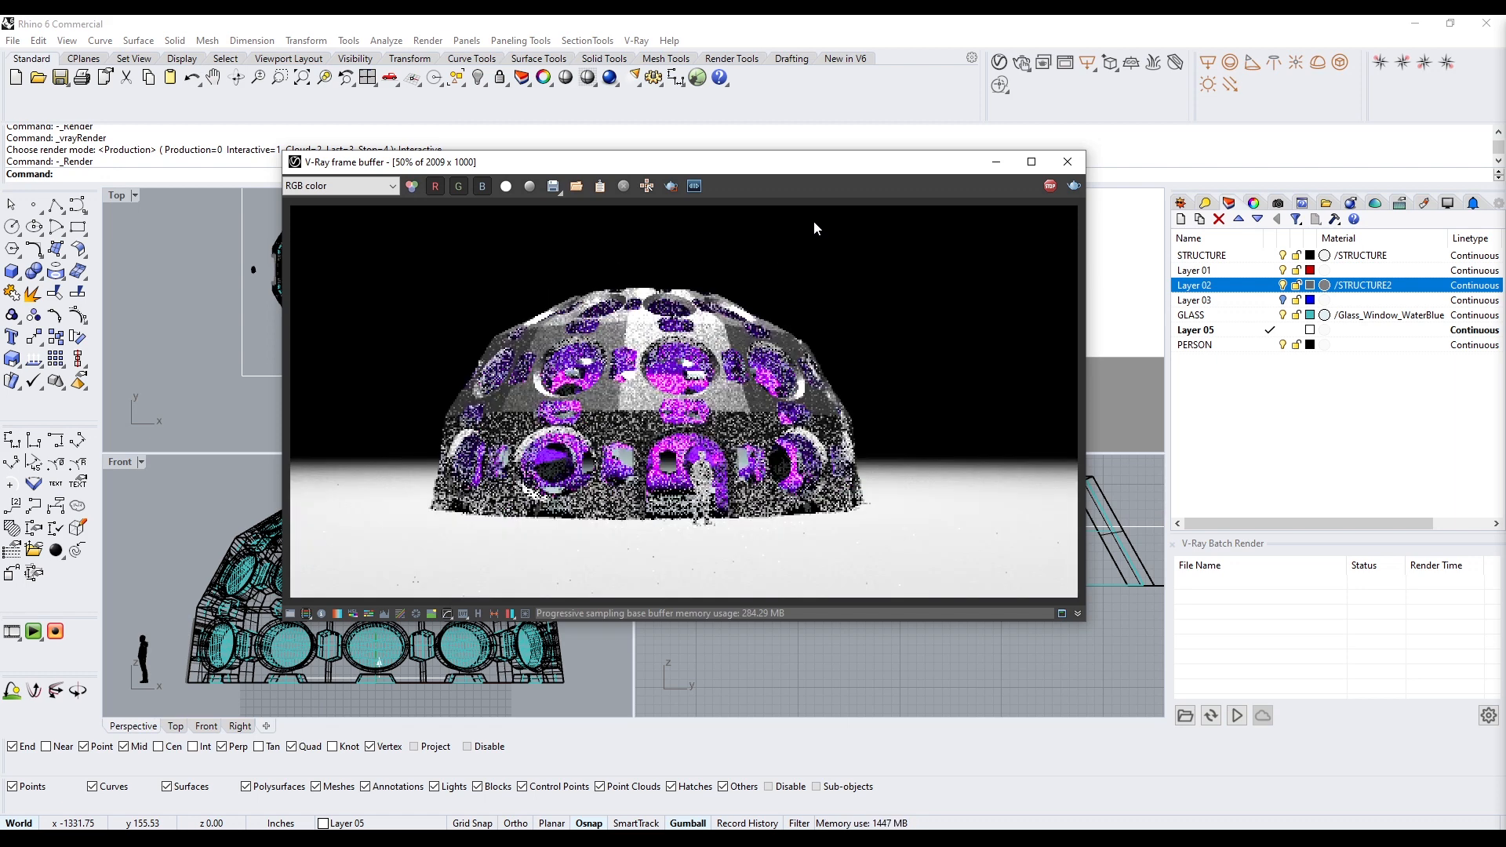
Stop the running render, close the frame buffer and set the Perspective camera's lens length to 35
click(1050, 185)
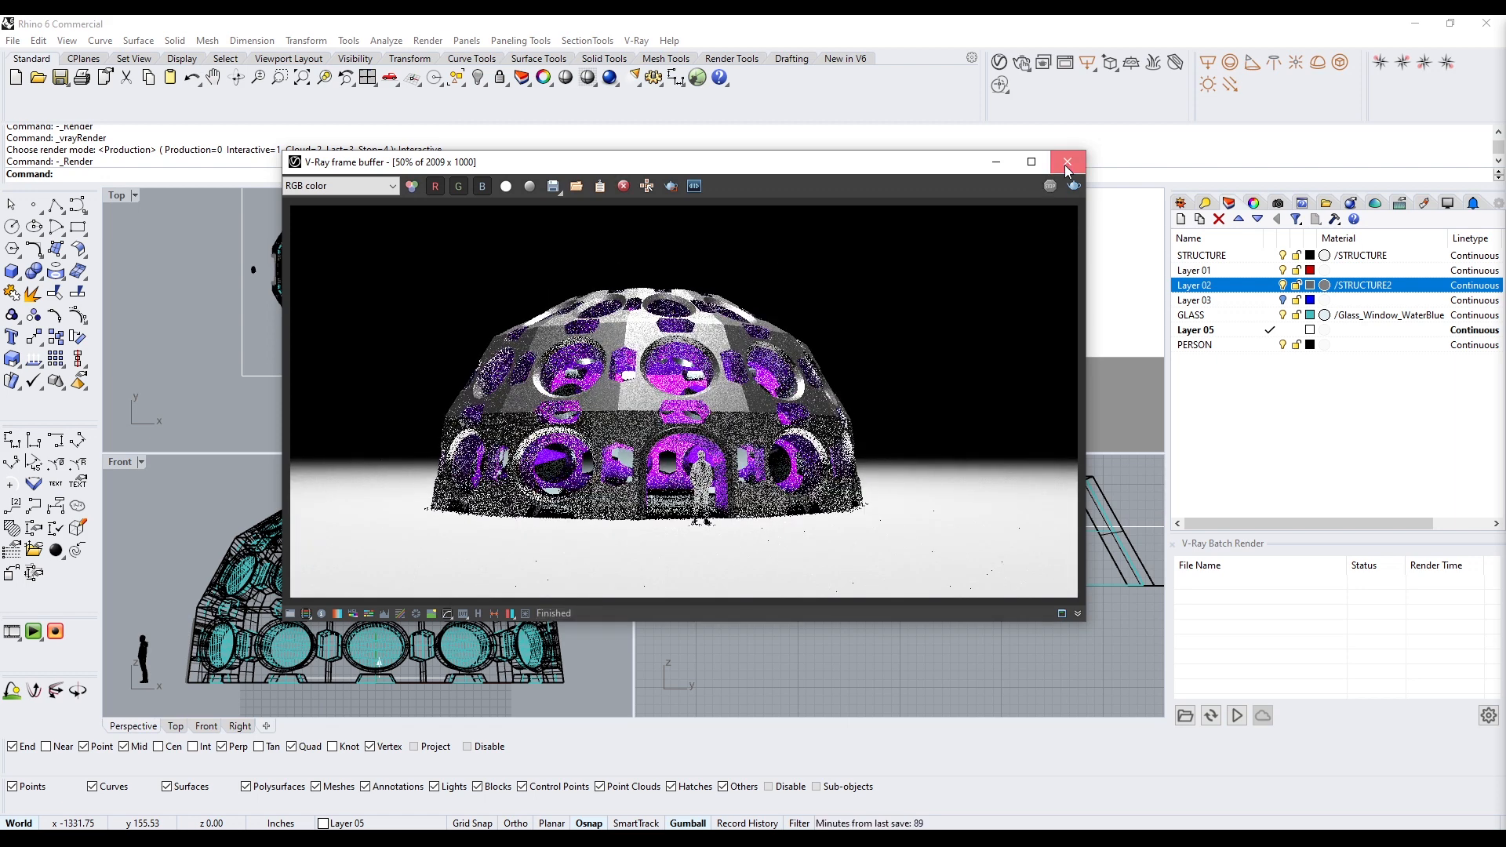
click(1067, 163)
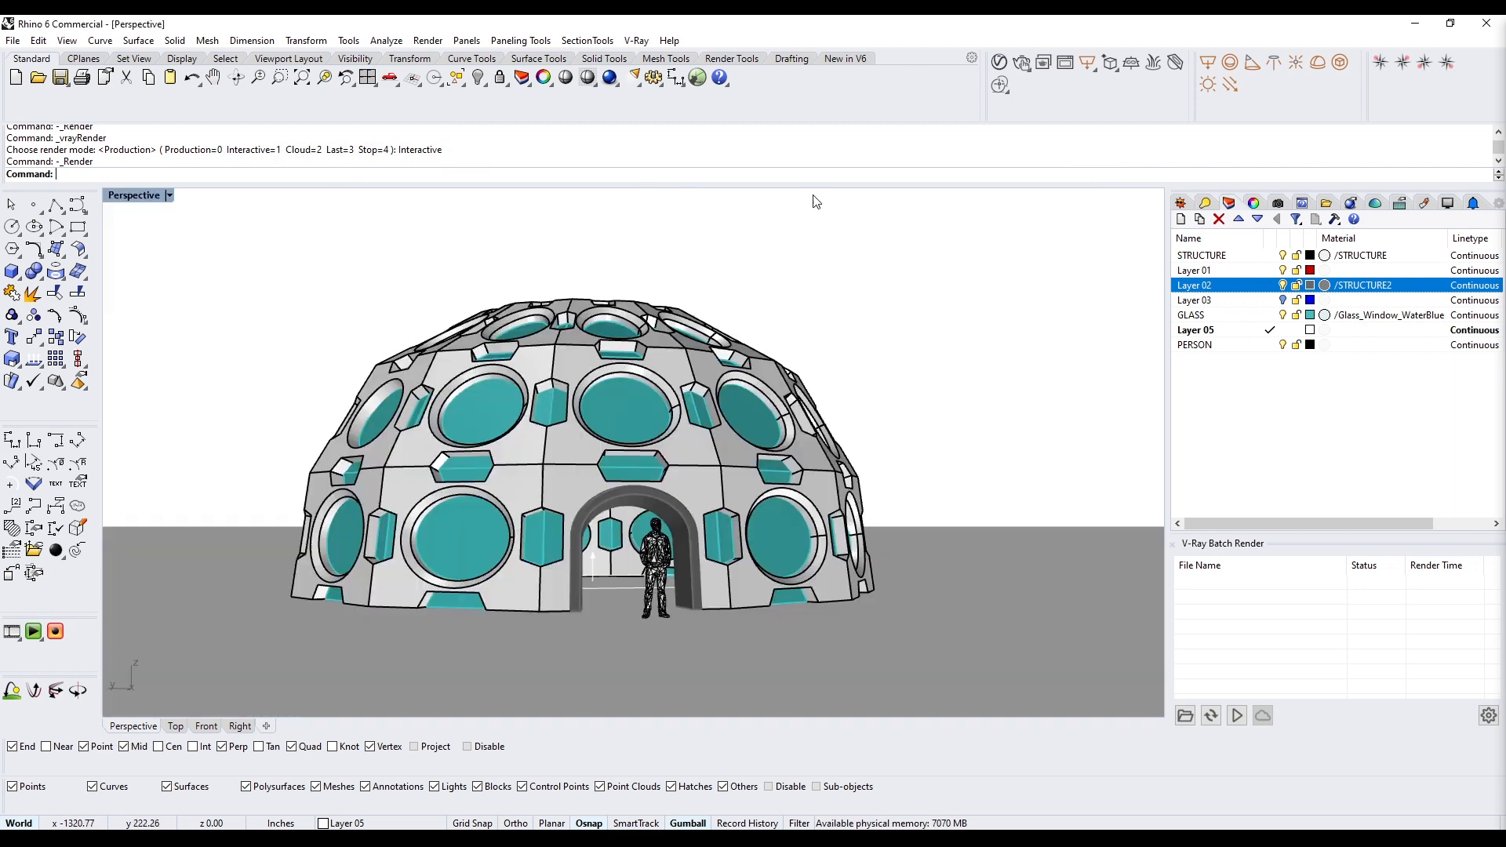
click(1253, 202)
click(1375, 353)
text(35)
key(Return)
scroll(619, 451, up, 3)
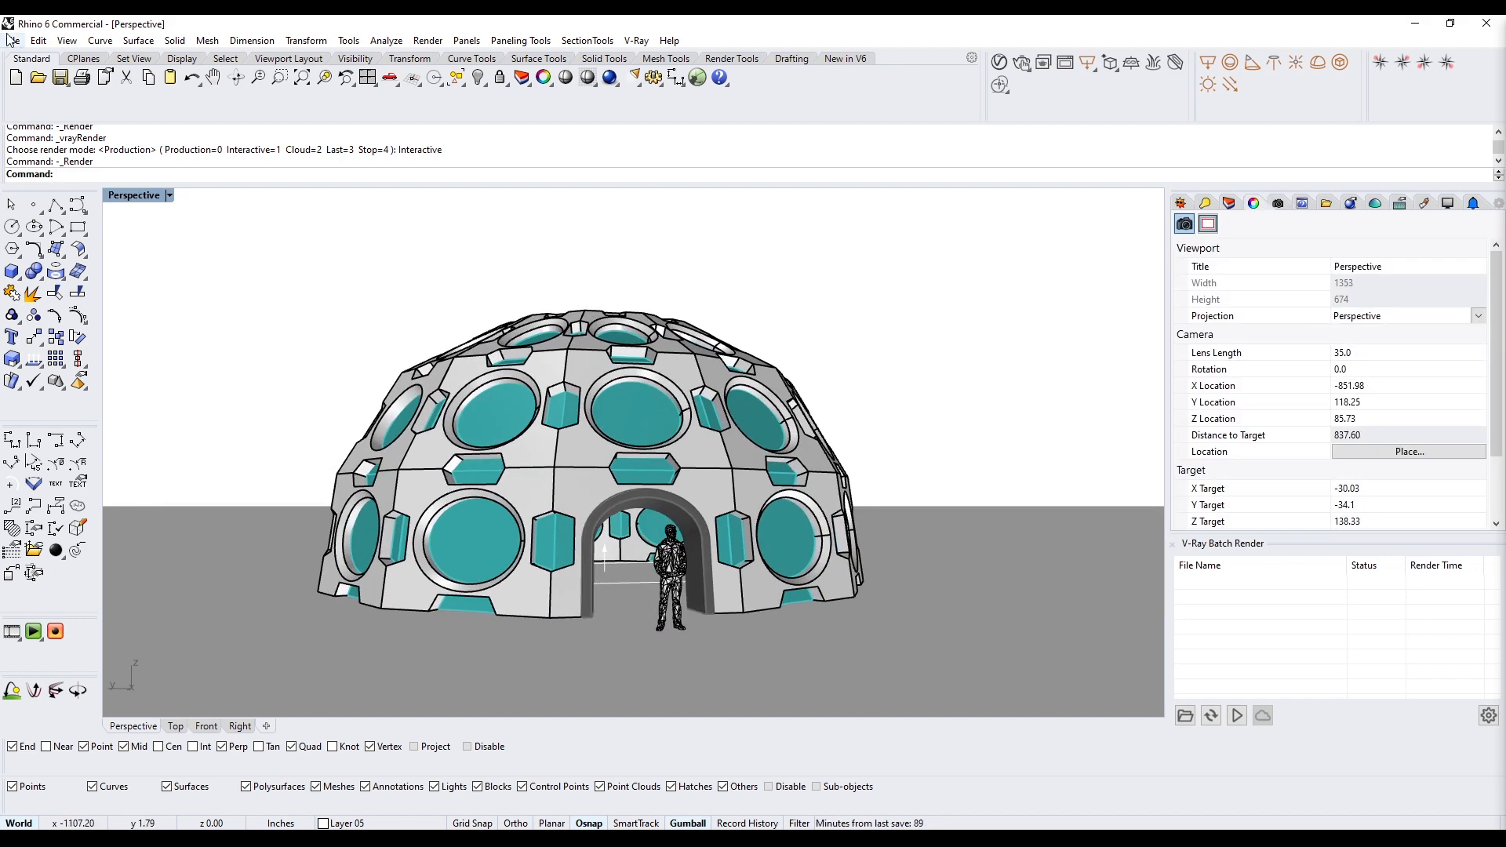
Start saving the model under a new name in the 2020-11-30 folder, with Rhino 6 3D Models (*.3dm) as file type
click(13, 40)
click(65, 168)
click(309, 88)
double_click(220, 163)
click(320, 619)
click(129, 603)
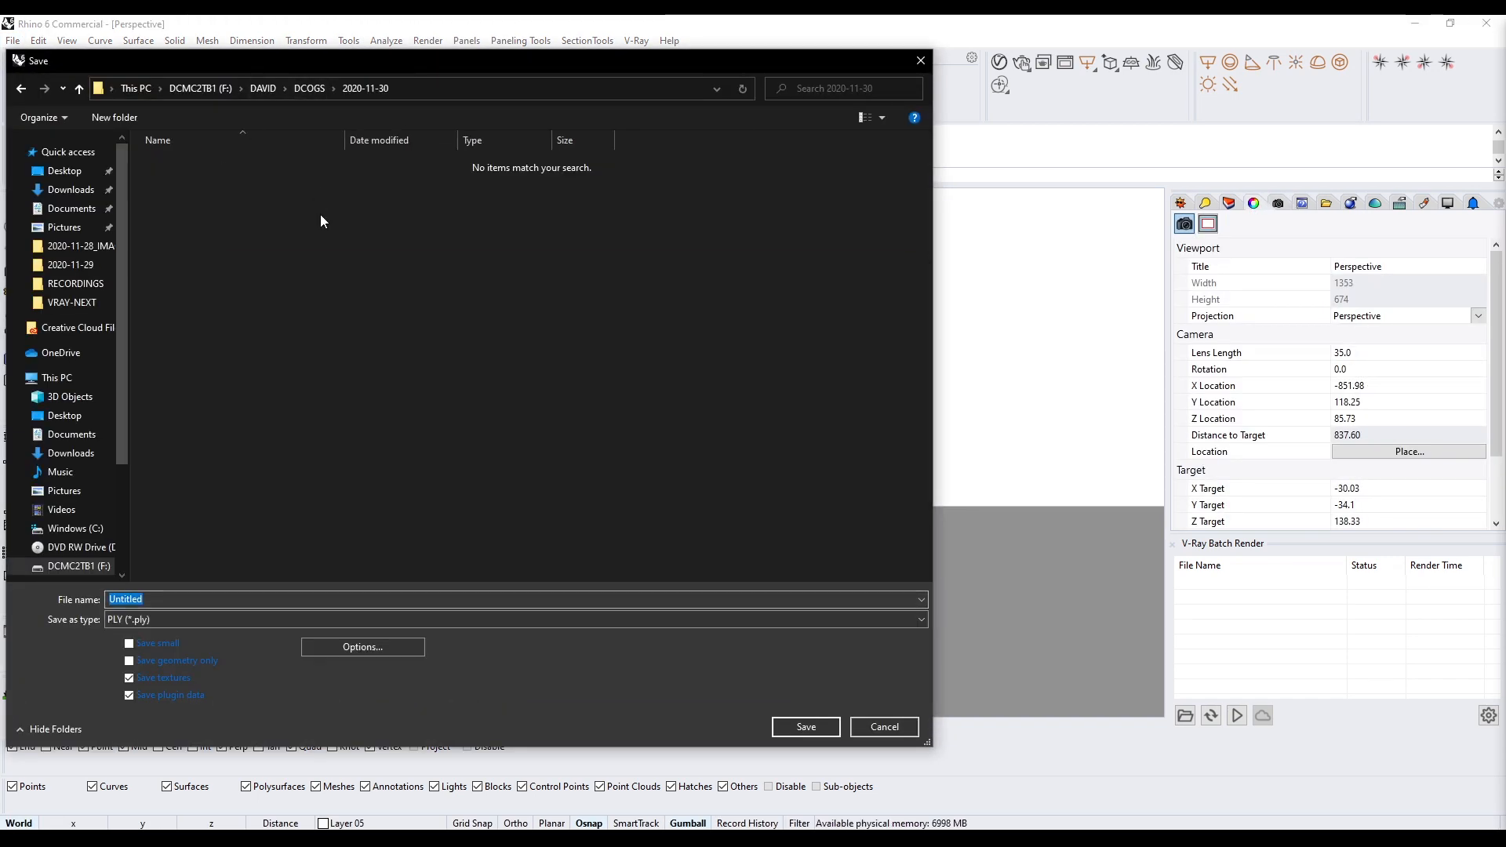
click(235, 619)
click(156, 264)
Name the file 2020-11-30_DOME-MODEL, reusing the date from the folder name, and save it
click(424, 88)
drag(233, 89, 185, 89)
key(ctrl+c)
double_click(163, 599)
key(ctrl+v)
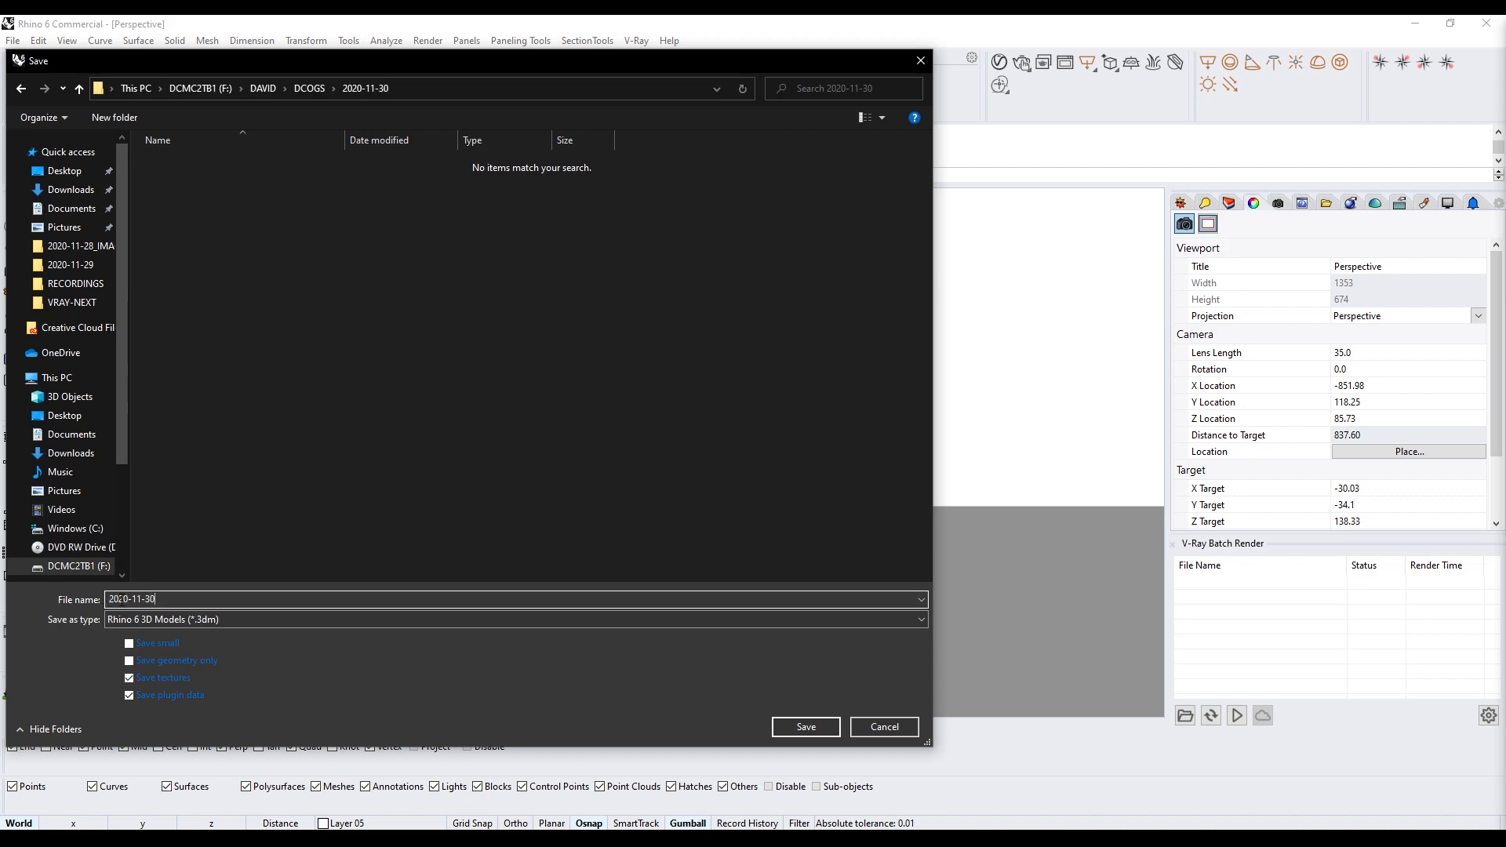
text(_DOME-MODEL)
key(Return)
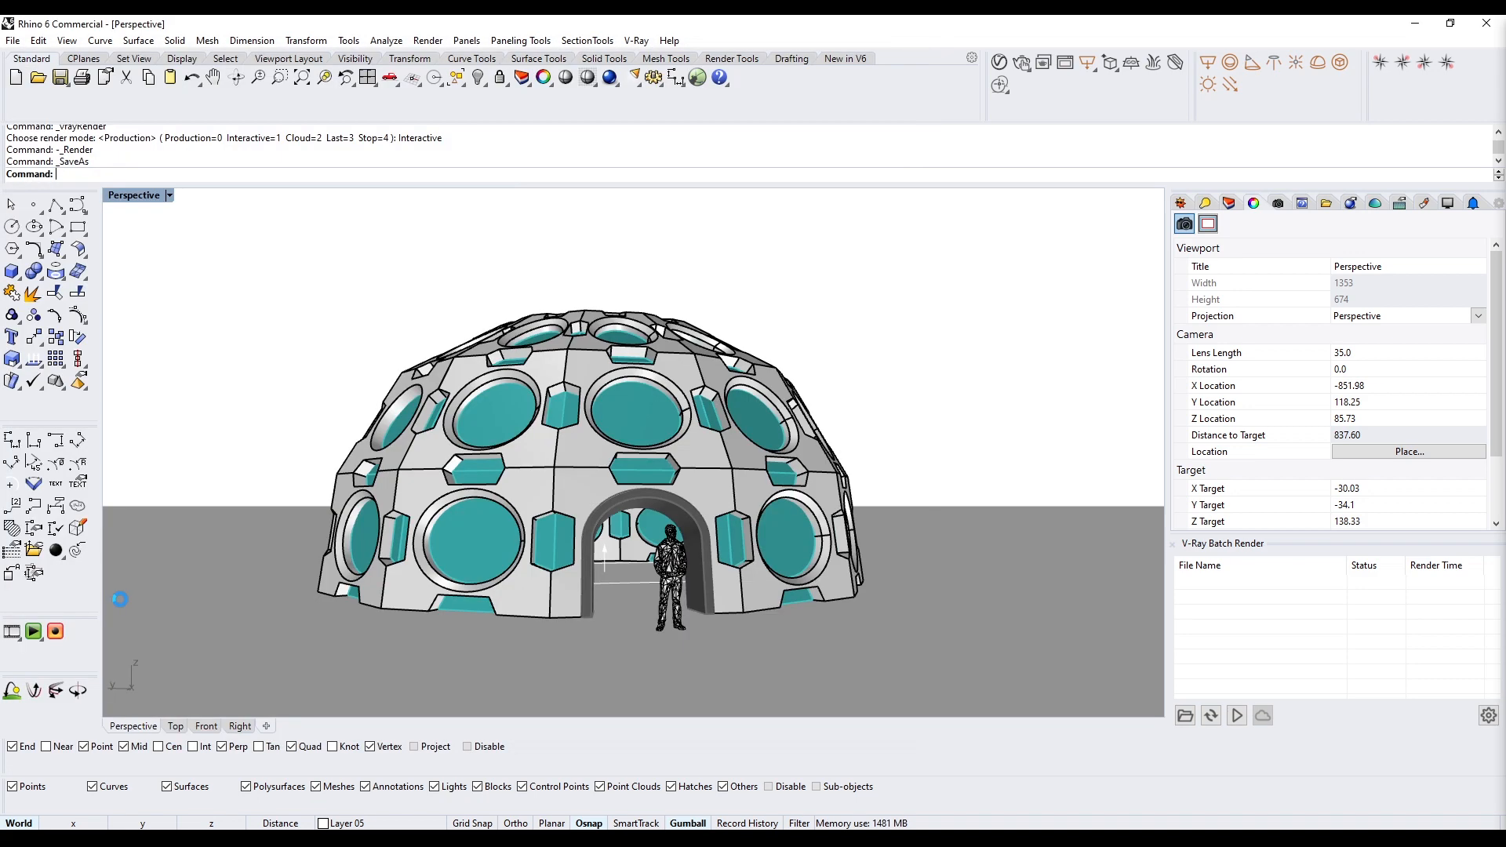
Shift the person mesh slightly sideways in front of the dome's doorway, and deselect it
scroll(653, 496, up, 3)
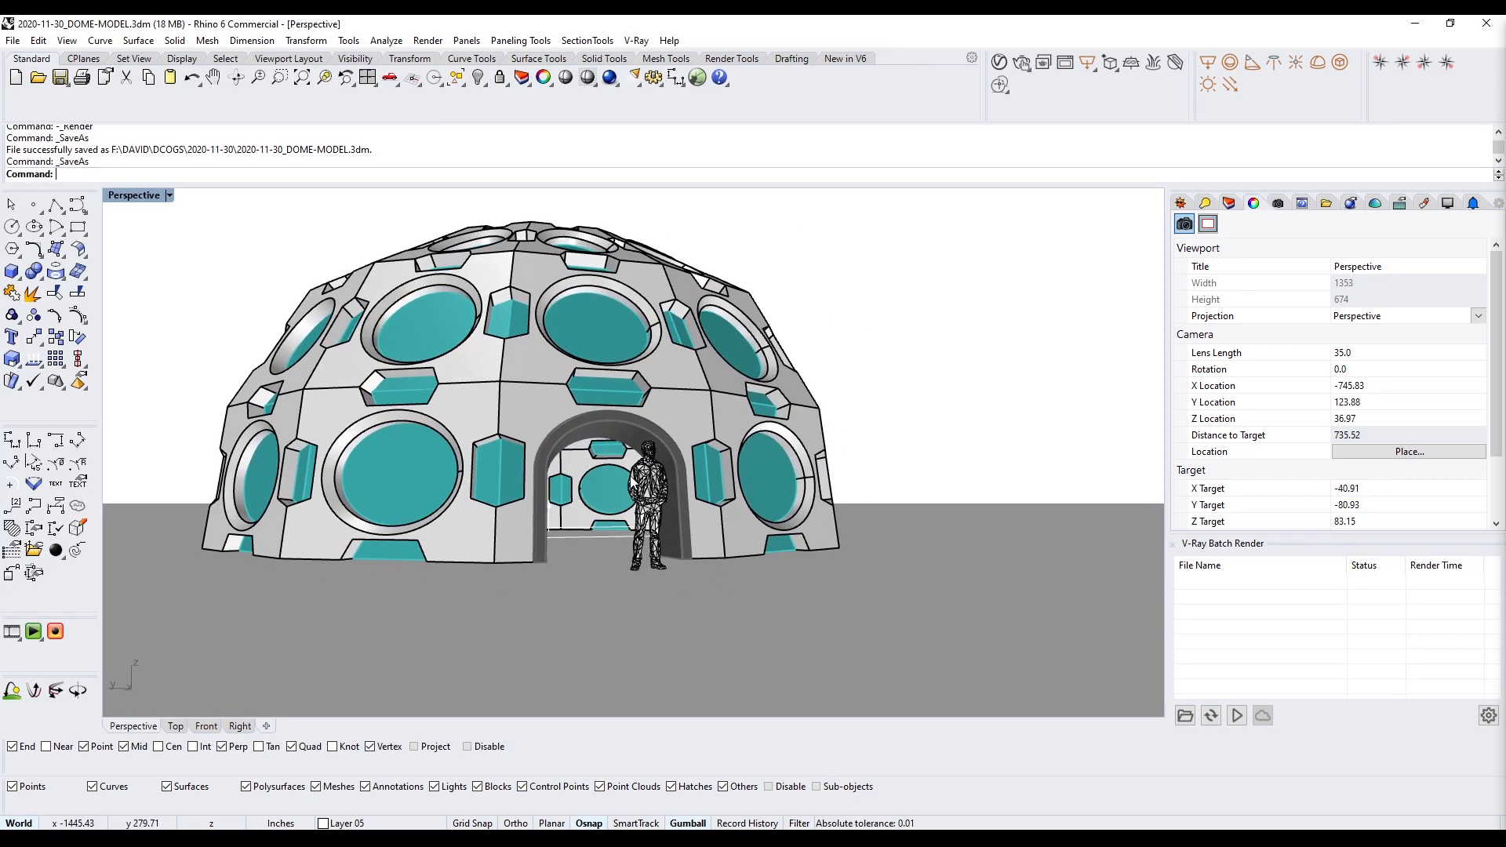
click(648, 502)
drag(648, 502, 618, 502)
key(Escape)
Scale up everything except the person from the origin (0), using two reference points on the ground in front of the dome
scroll(388, 317, down, 4)
right_drag(389, 316, 444, 401)
scroll(444, 402, up, 3)
key(ctrl+a)
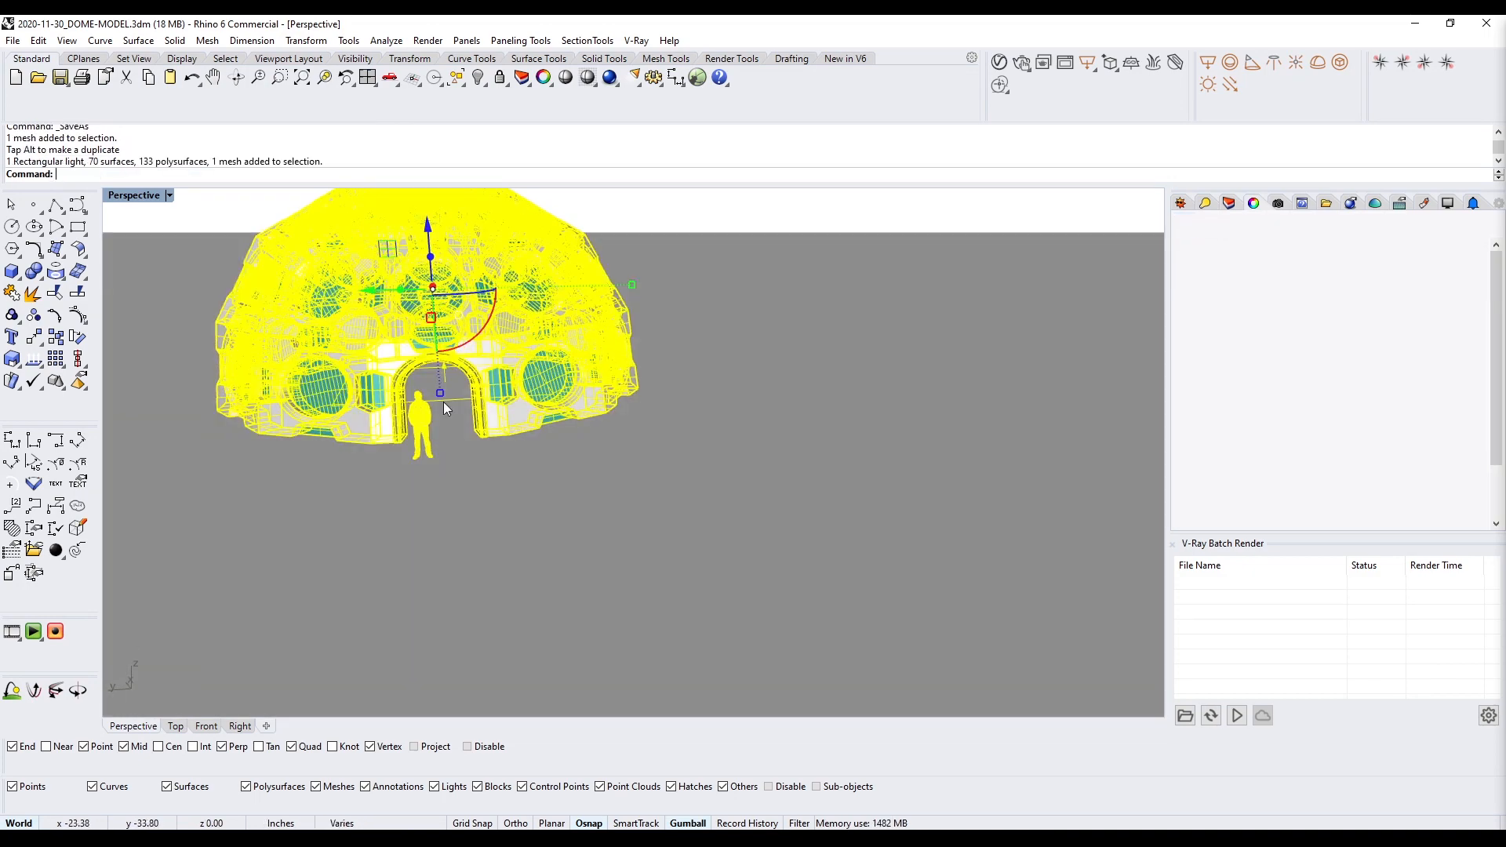
ctrl+click(417, 420)
text(Sca)
key(Return)
text(0)
key(Return)
click(711, 459)
click(870, 376)
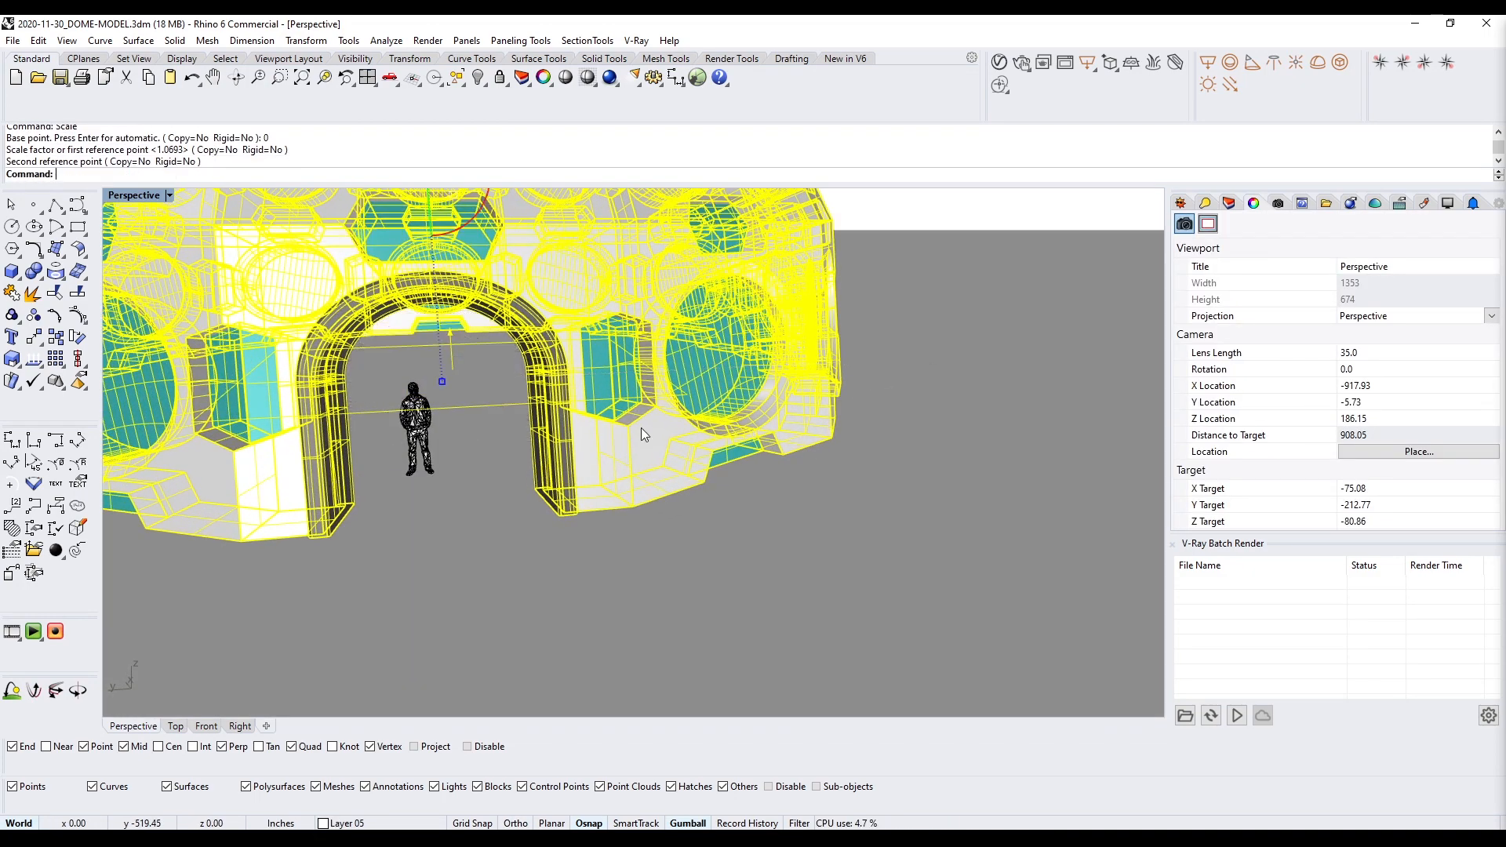
Move the person mesh forward so that it stands in front of the enlarged dome's doorway
scroll(642, 427, down, 5)
click(511, 414)
drag(509, 414, 532, 472)
Centre the Perspective view on the person, frame the whole dome at a low angle and render it
text(zs)
key(Return)
scroll(487, 506, down, 5)
right_drag(491, 494, 549, 463)
click(1096, 337)
scroll(1096, 338, down, 6)
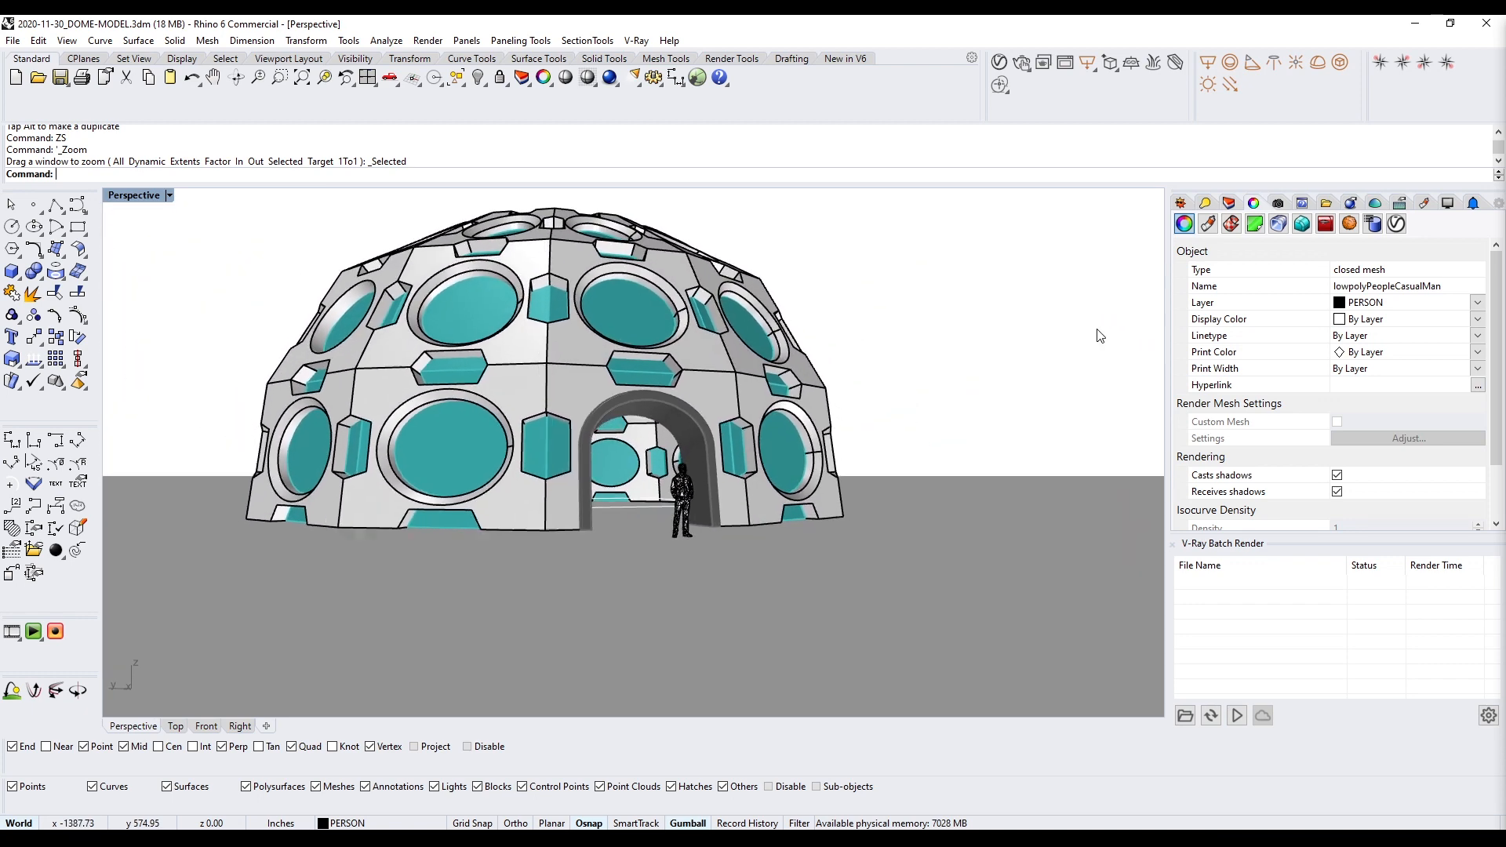
scroll(1098, 334, up, 3)
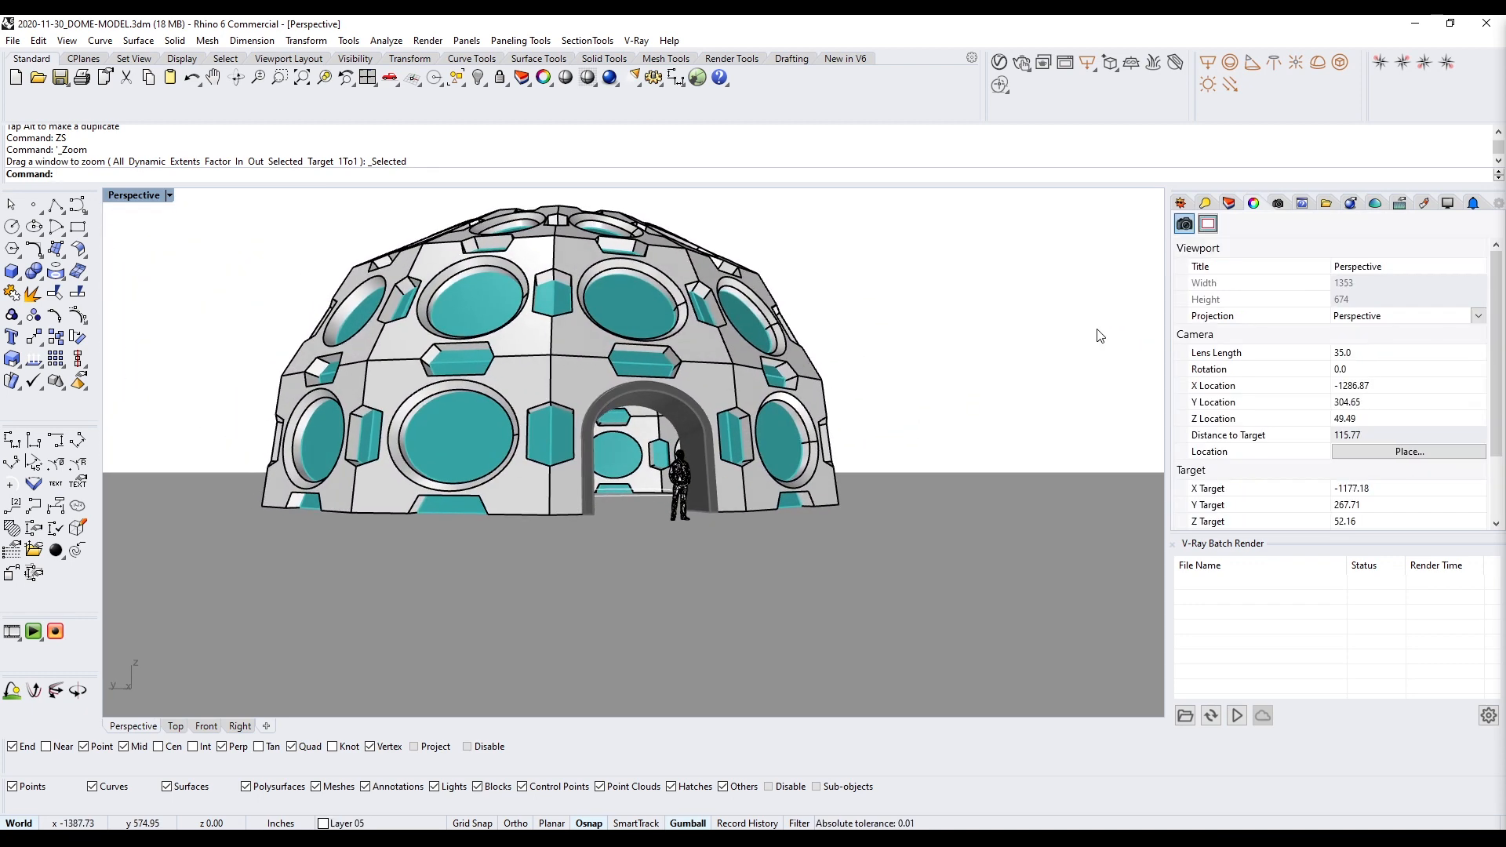
click(609, 78)
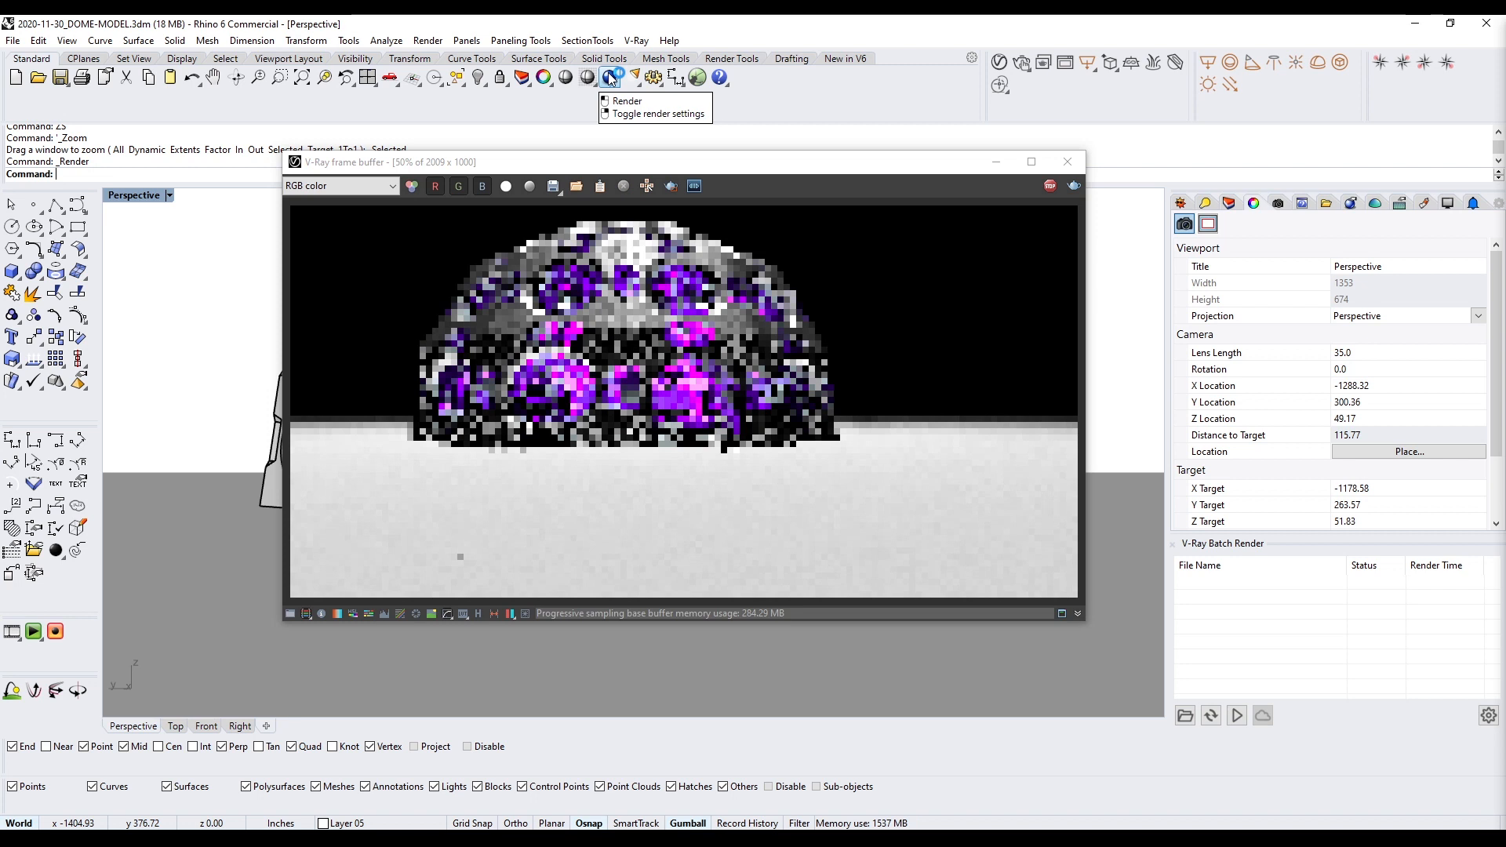